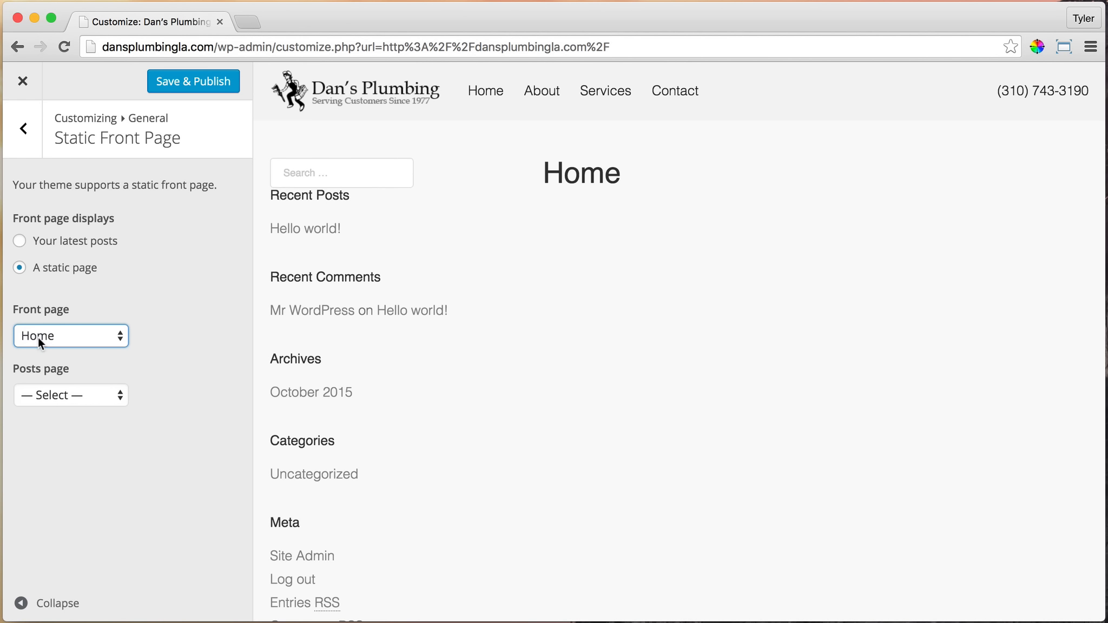
Publish the static front page settings with Home as the front page and leave the site customizer
{"action": "left_click", "coordinate": [172, 84]}
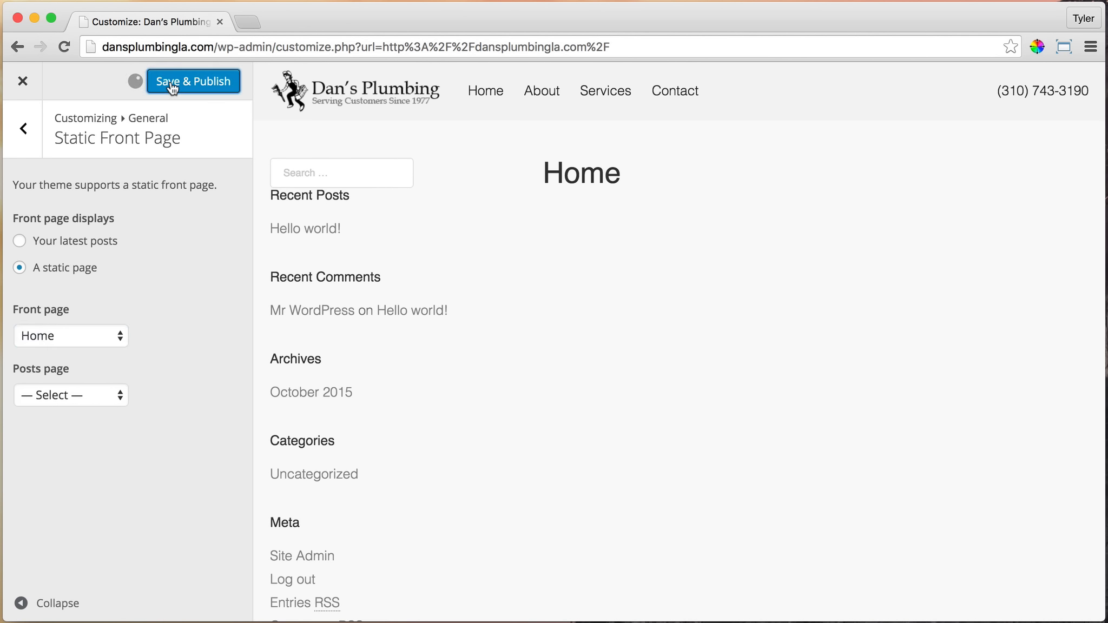
{"action": "left_click", "coordinate": [24, 81]}
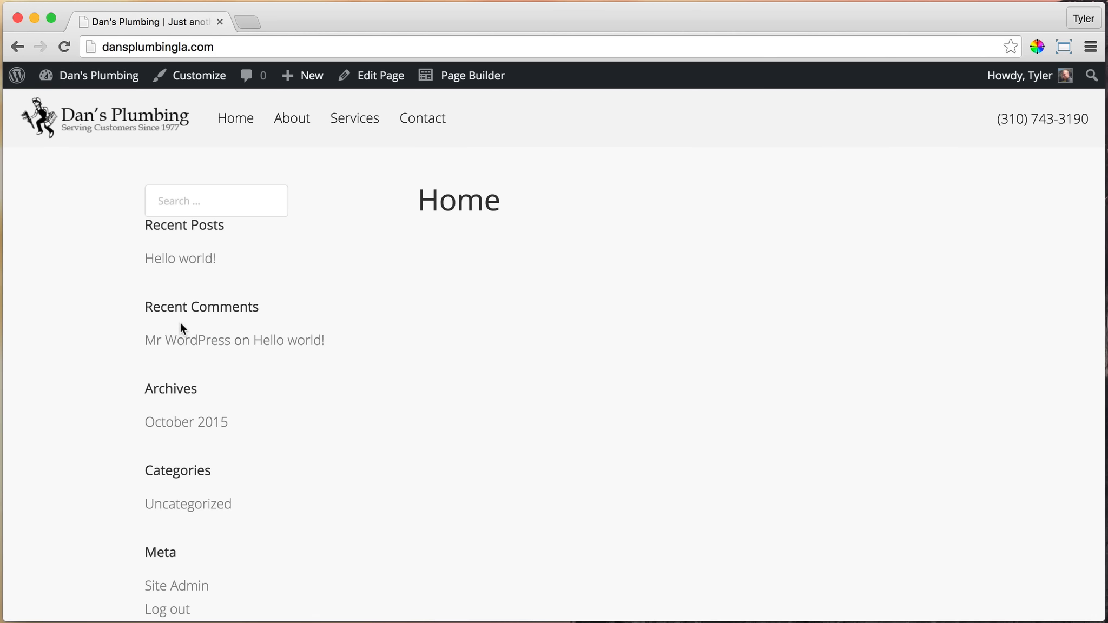
Assign the Full Width Page template to the Home page, update it, and view the page on the site
{"action": "left_click", "coordinate": [379, 80]}
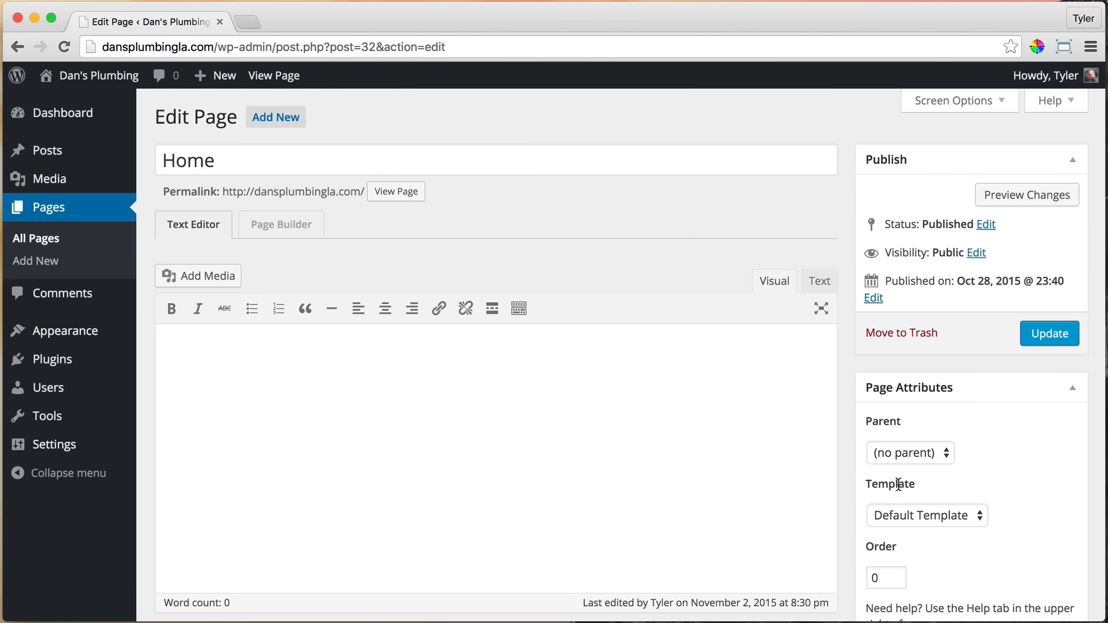
{"action": "left_click", "coordinate": [953, 515]}
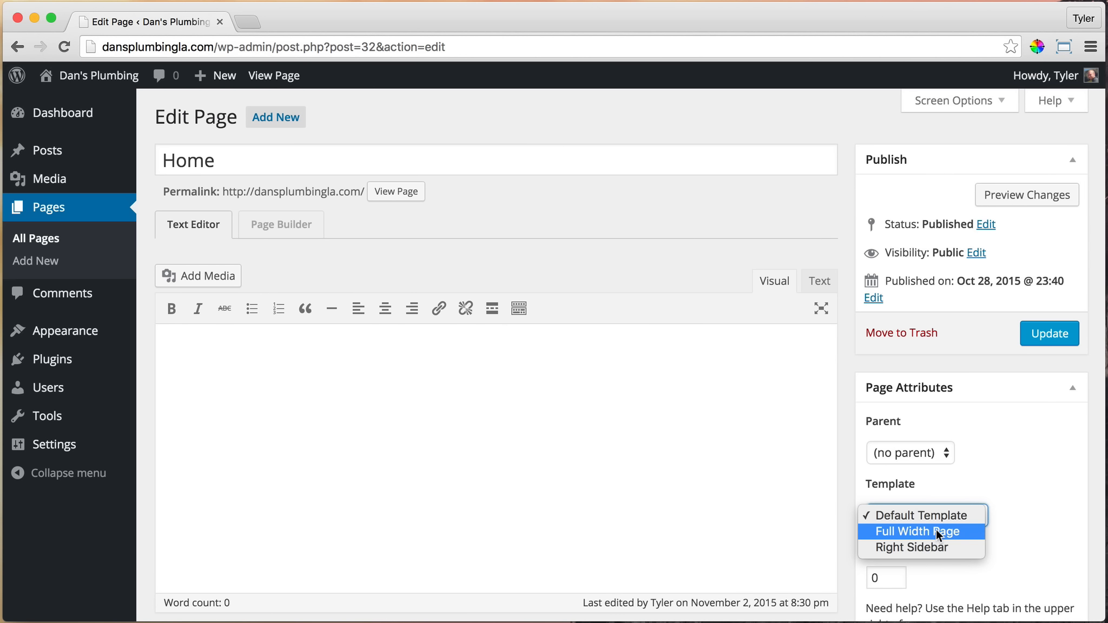
{"action": "left_click", "coordinate": [938, 533]}
{"action": "left_click", "coordinate": [1049, 339]}
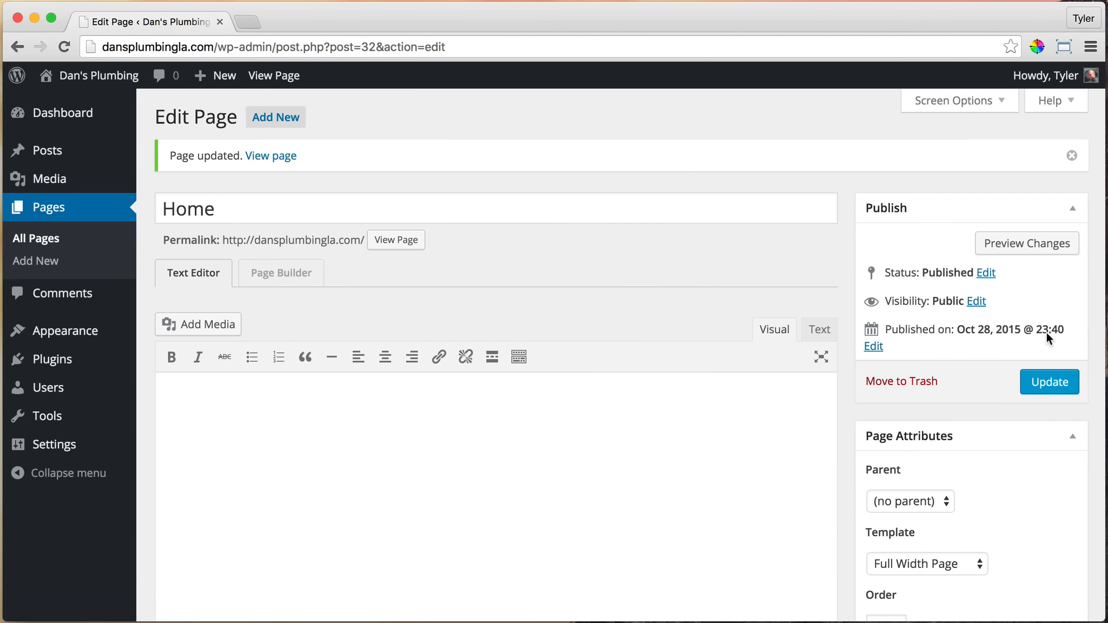
{"action": "left_click", "coordinate": [393, 242]}
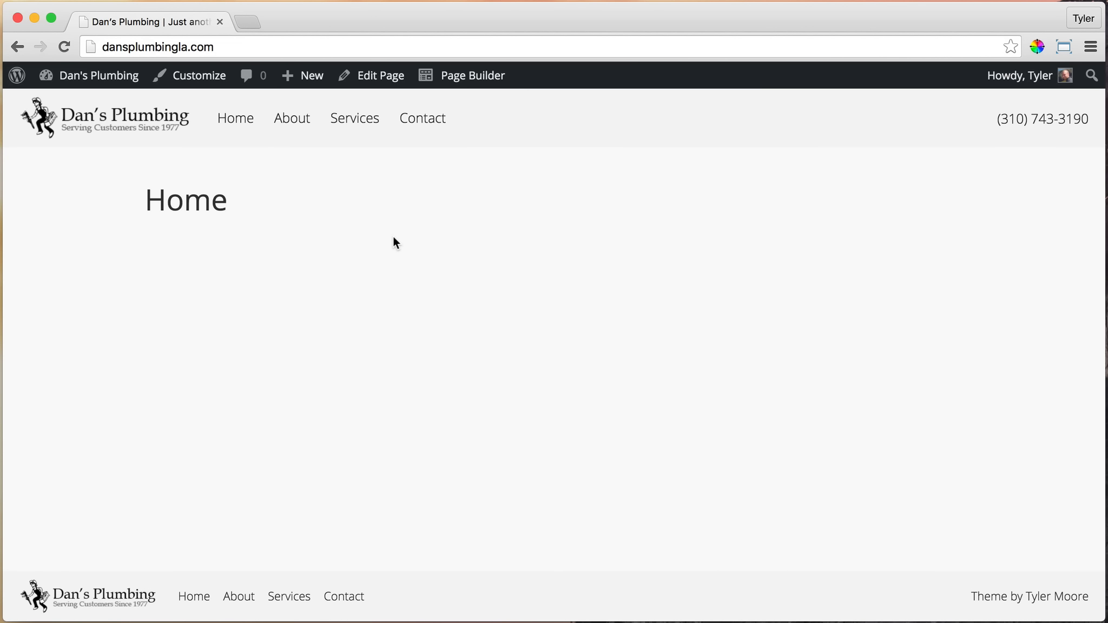
{"action": "left_click_drag", "start_coordinate": [144, 200], "coordinate": [230, 198]}
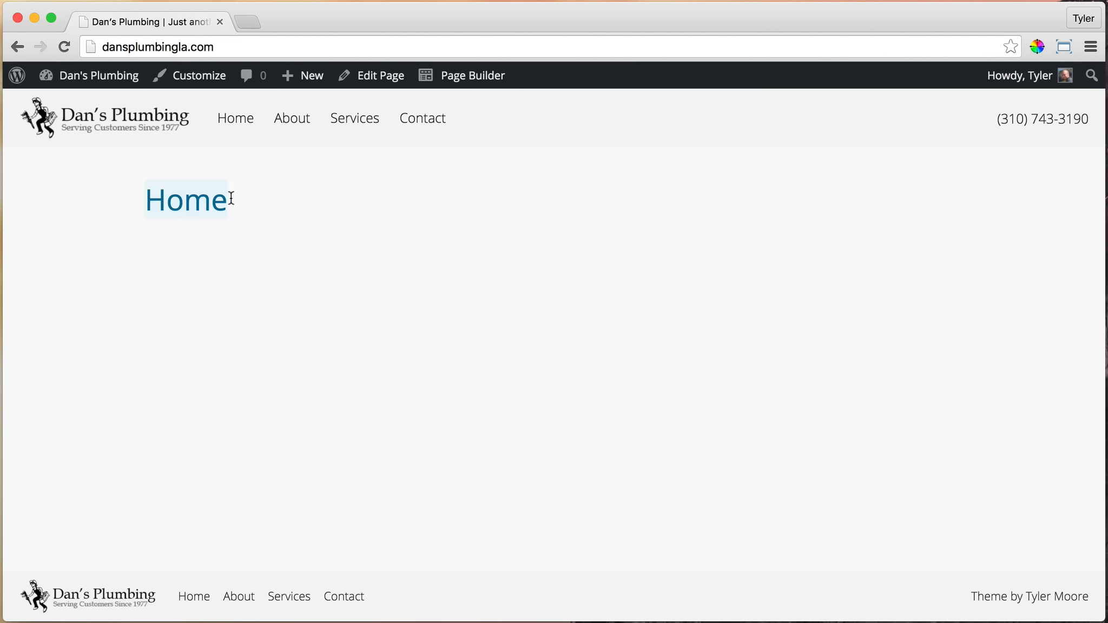
{"action": "left_click", "coordinate": [216, 205]}
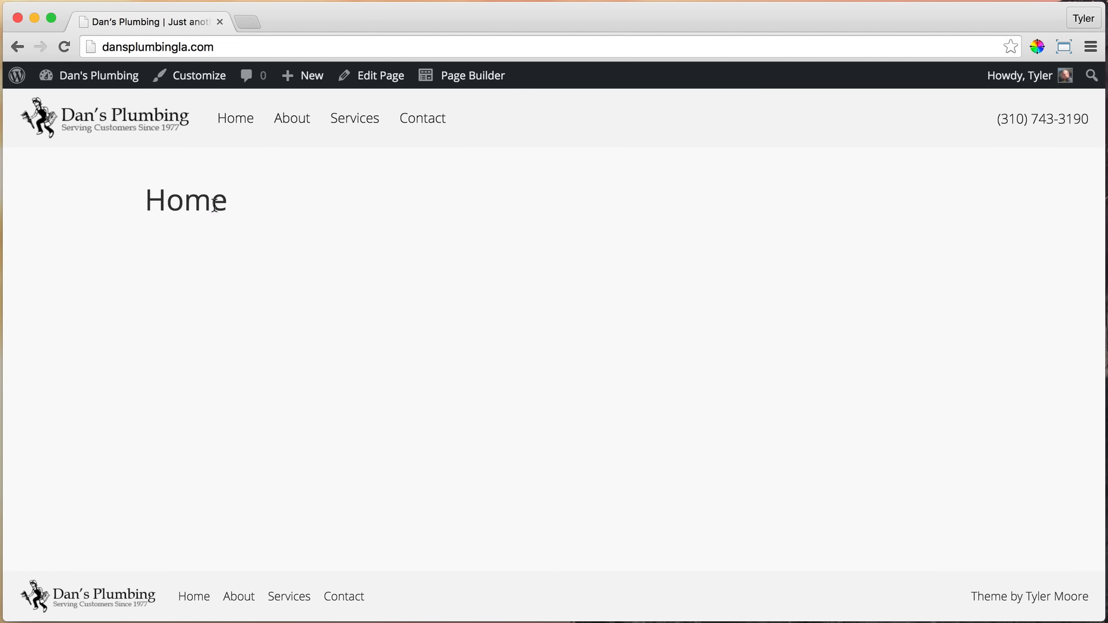
Open the Home page in Page Builder, add a 2 Columns row, and make its left column narrower than the right
{"action": "left_click", "coordinate": [476, 79]}
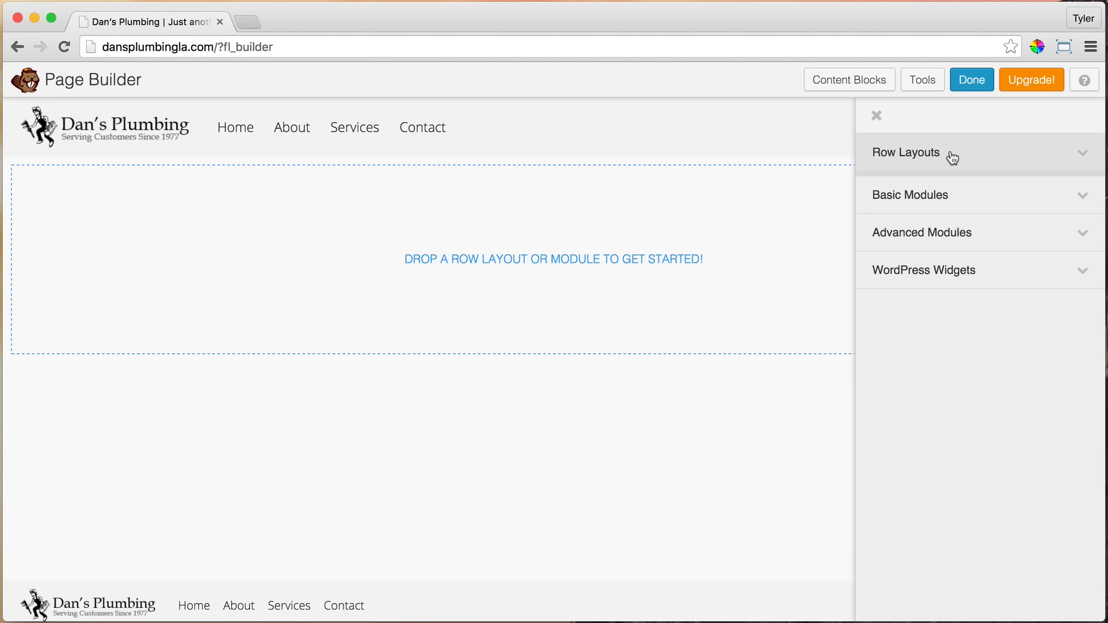
{"action": "left_click", "coordinate": [1010, 160]}
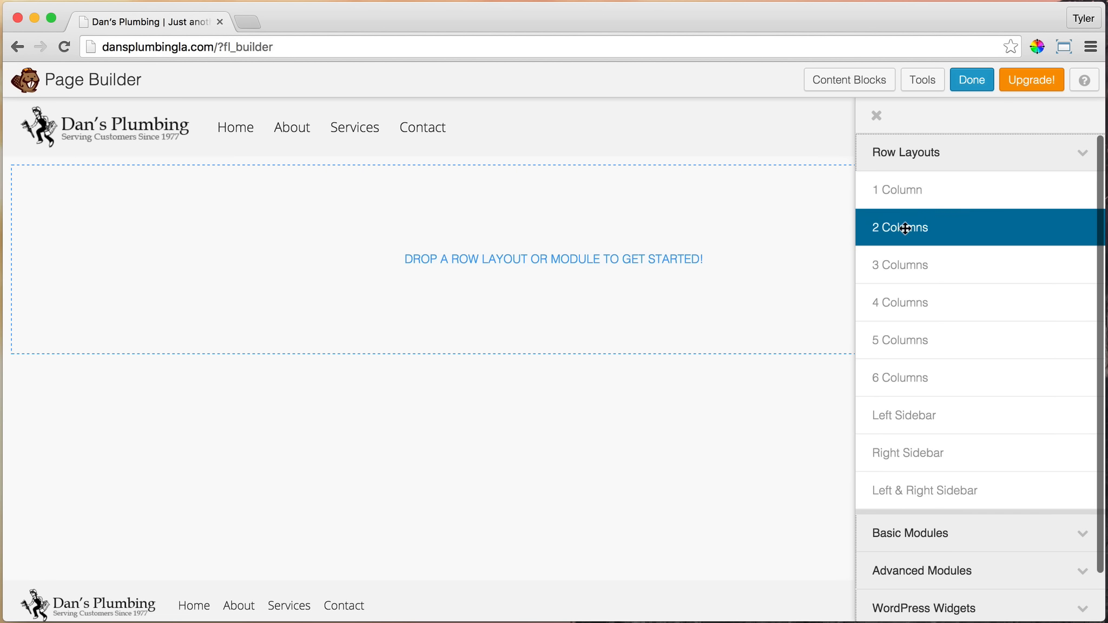
{"action": "left_click_drag", "start_coordinate": [895, 227], "coordinate": [508, 223]}
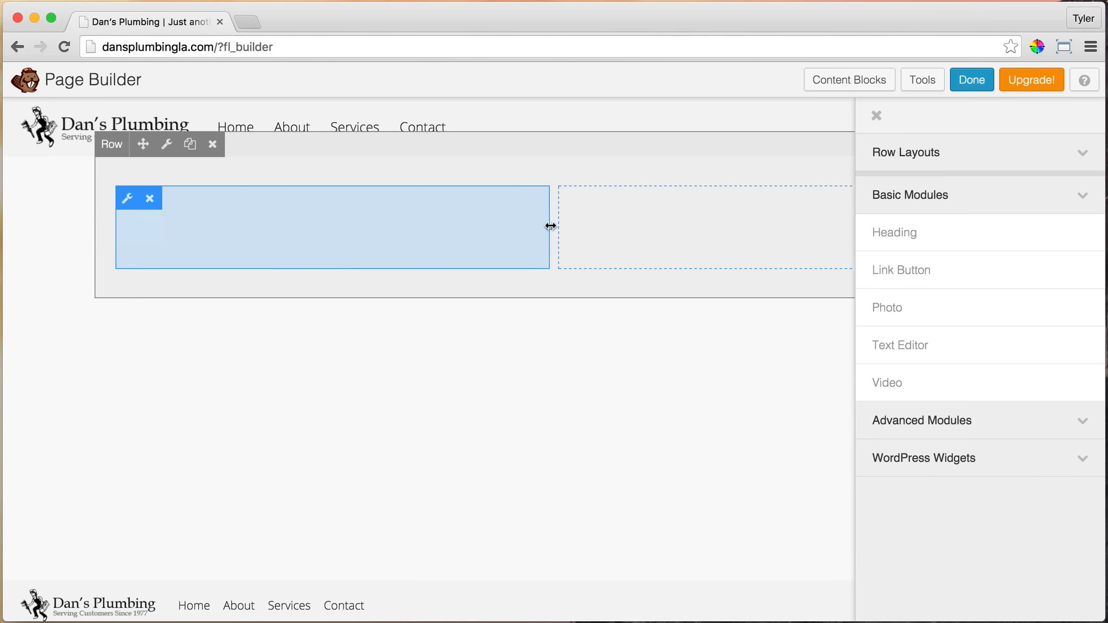
{"action": "left_click_drag", "start_coordinate": [550, 226], "coordinate": [461, 226]}
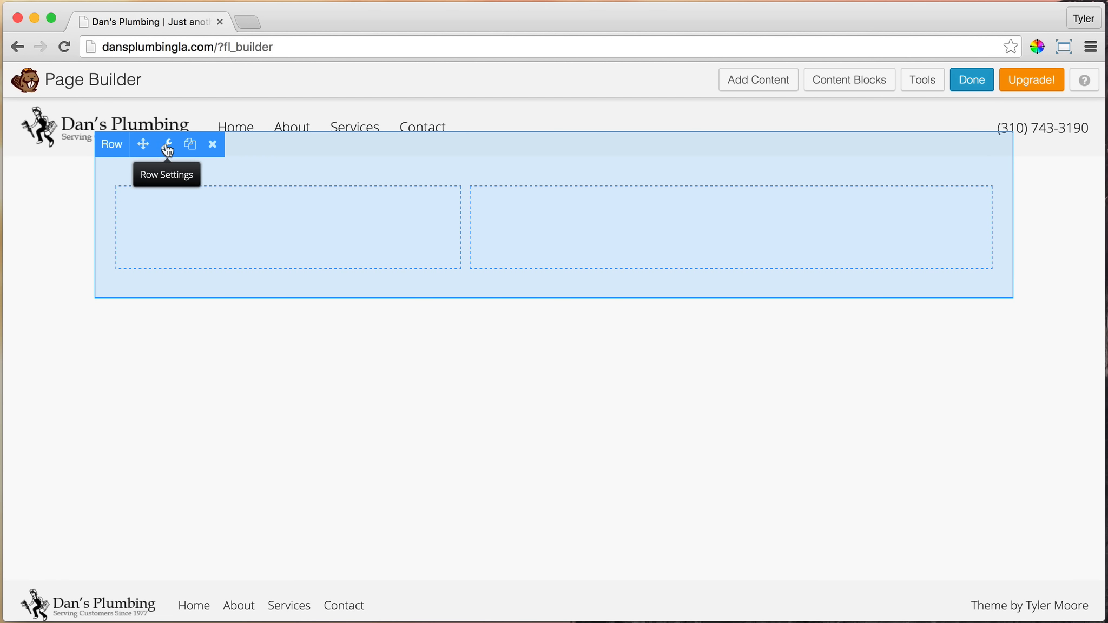
Set both the width and the content width of the two-column row to Full Width in its settings
{"action": "left_click", "coordinate": [167, 146]}
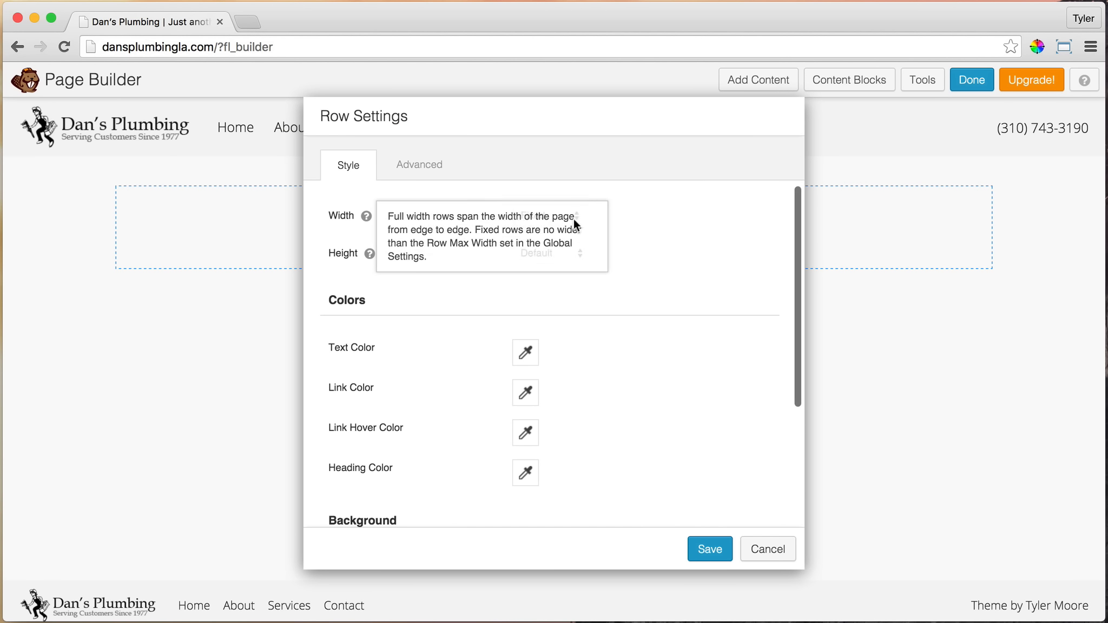
{"action": "left_click", "coordinate": [566, 215]}
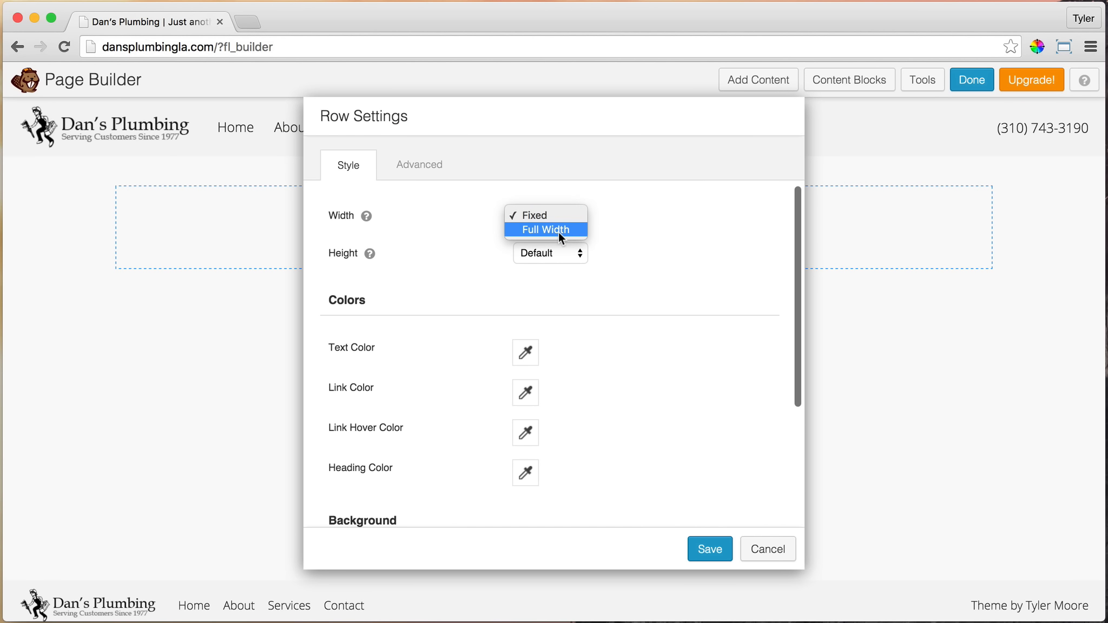
{"action": "left_click", "coordinate": [558, 232]}
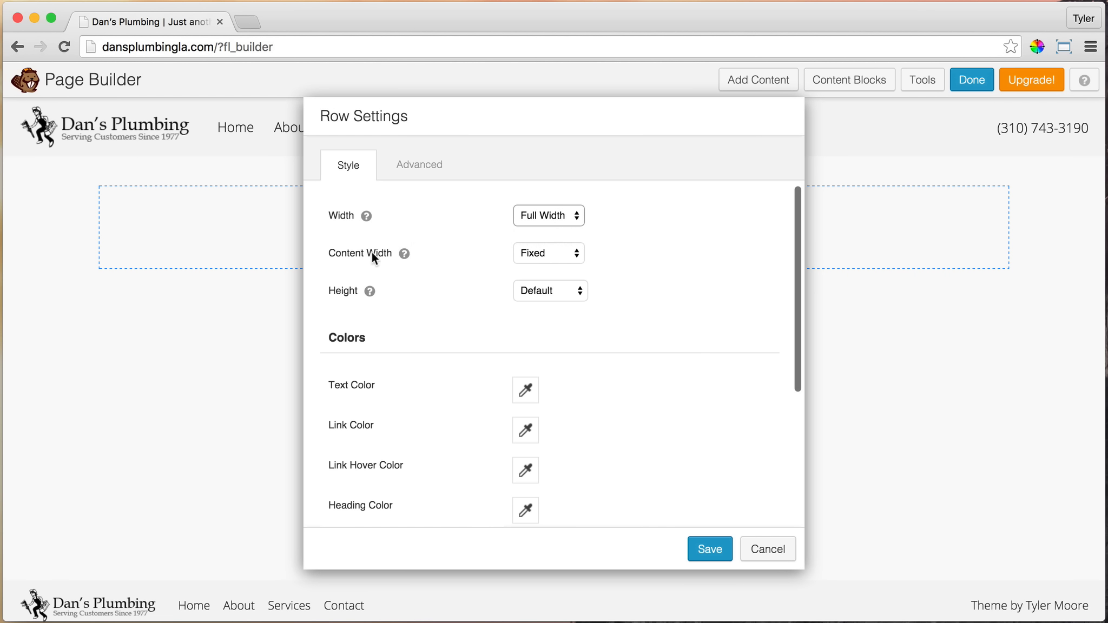
{"action": "left_click", "coordinate": [568, 258]}
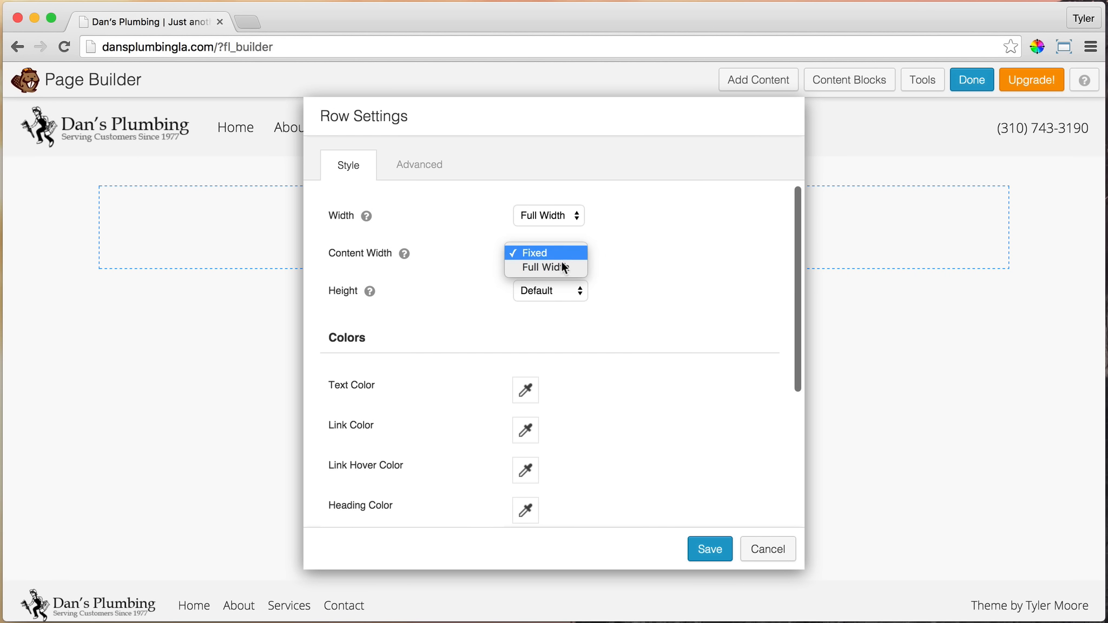
{"action": "left_click", "coordinate": [559, 267]}
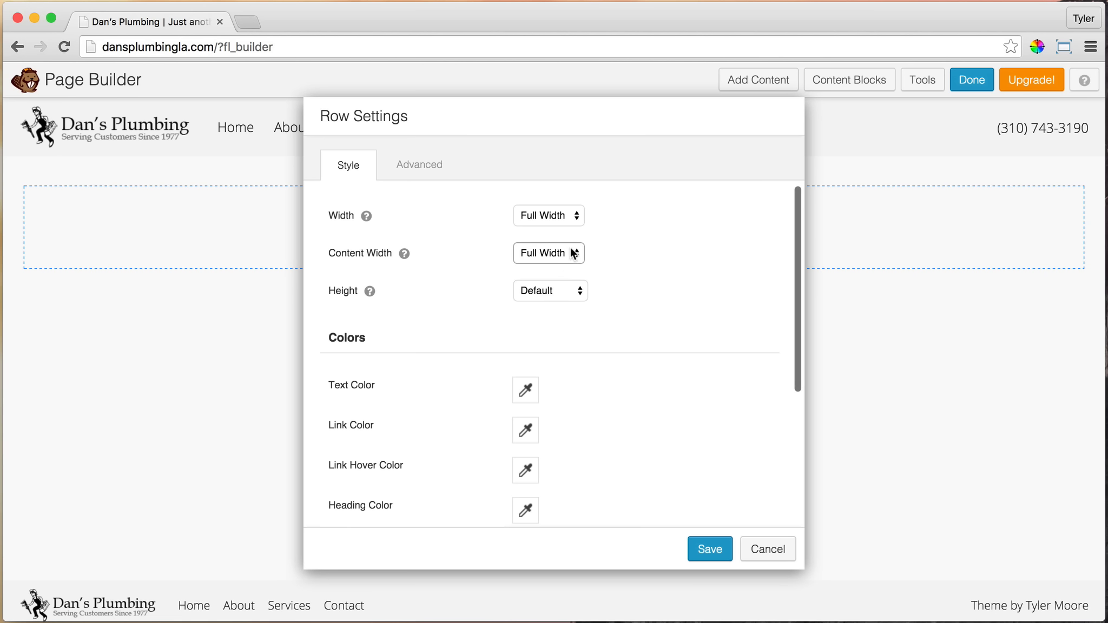
Set the row's background type to Photo
{"action": "scroll", "coordinate": [592, 253], "scroll_direction": "down", "scroll_amount": 3}
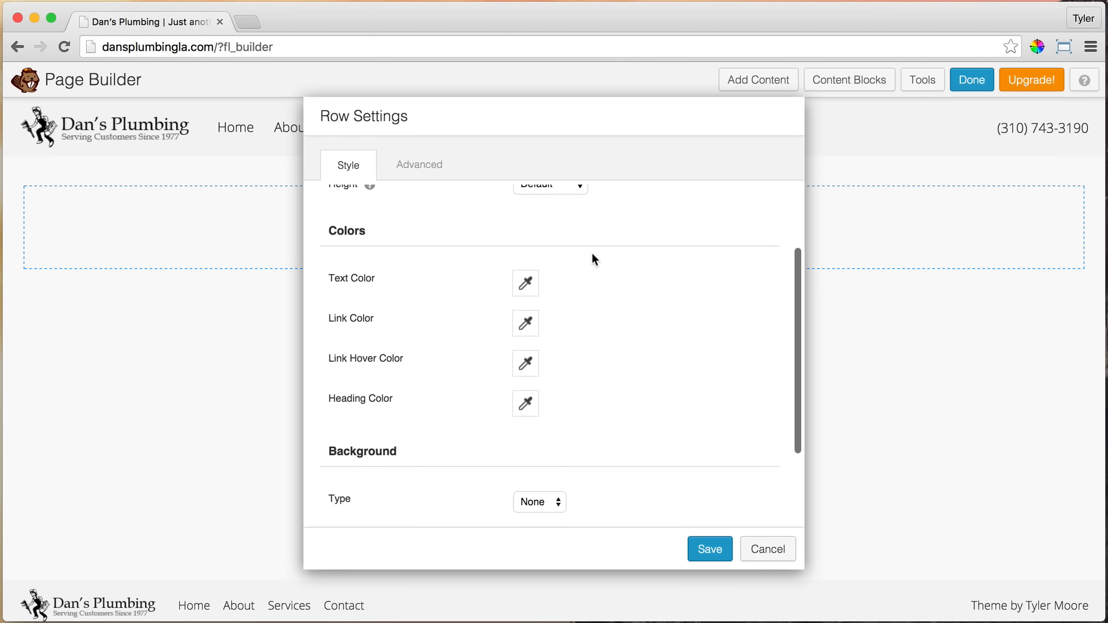
{"action": "scroll", "coordinate": [592, 254], "scroll_direction": "down", "scroll_amount": 3}
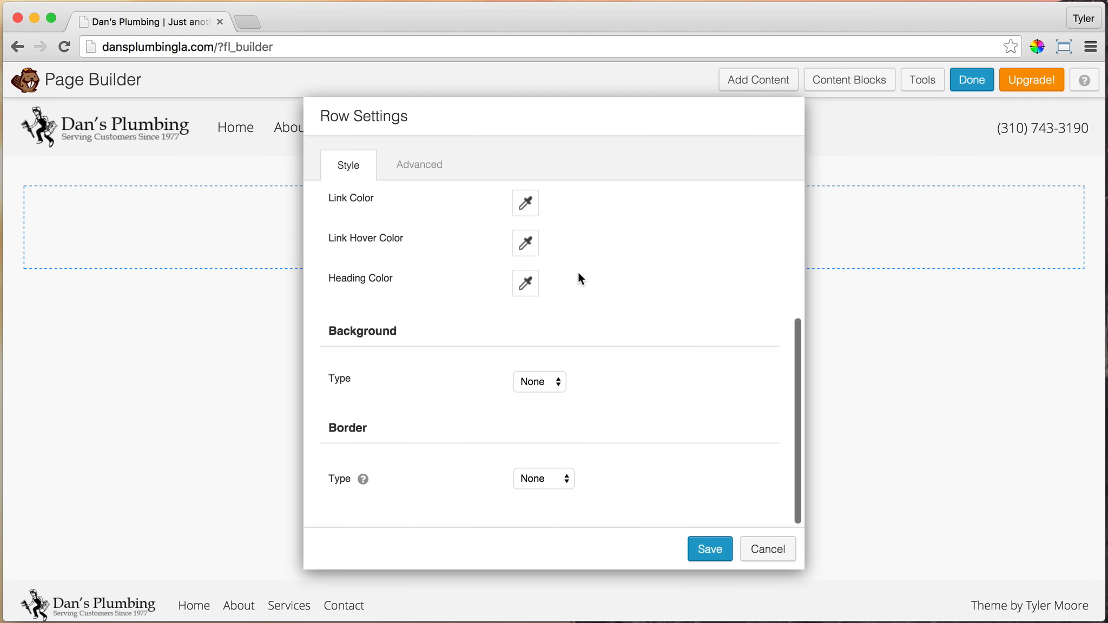
{"action": "left_click", "coordinate": [557, 383]}
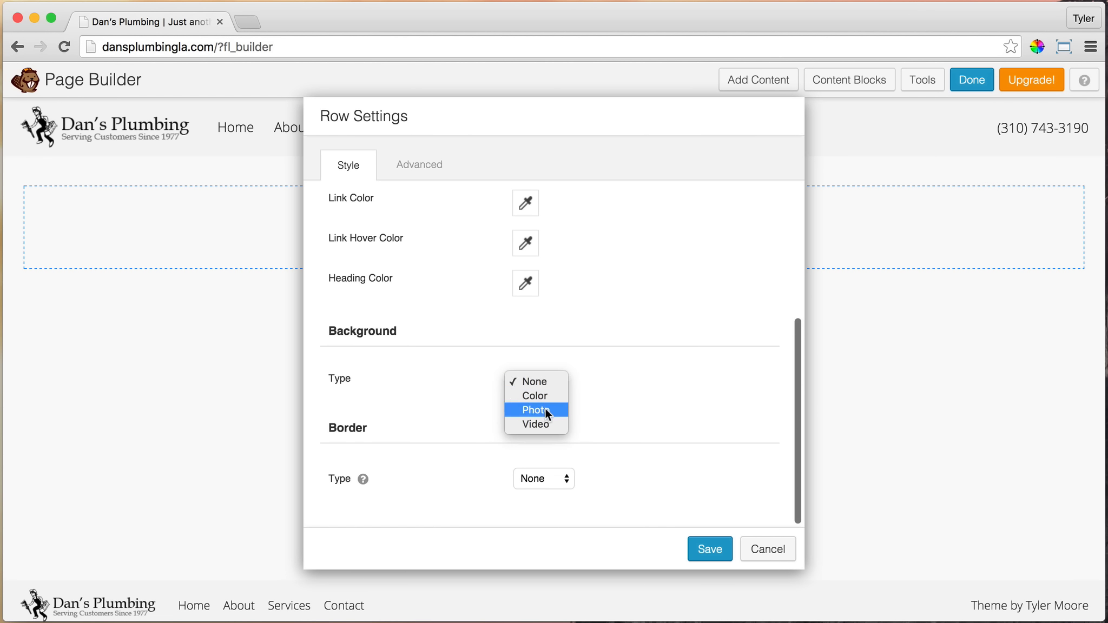
{"action": "left_click", "coordinate": [621, 349]}
{"action": "left_click", "coordinate": [530, 377]}
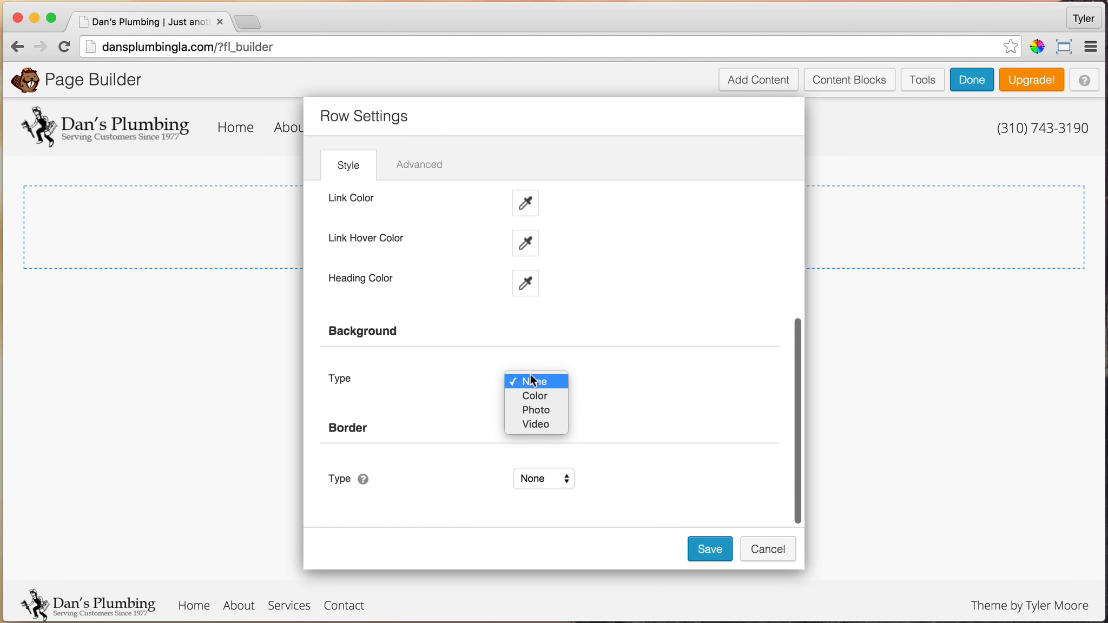
{"action": "left_click", "coordinate": [534, 410]}
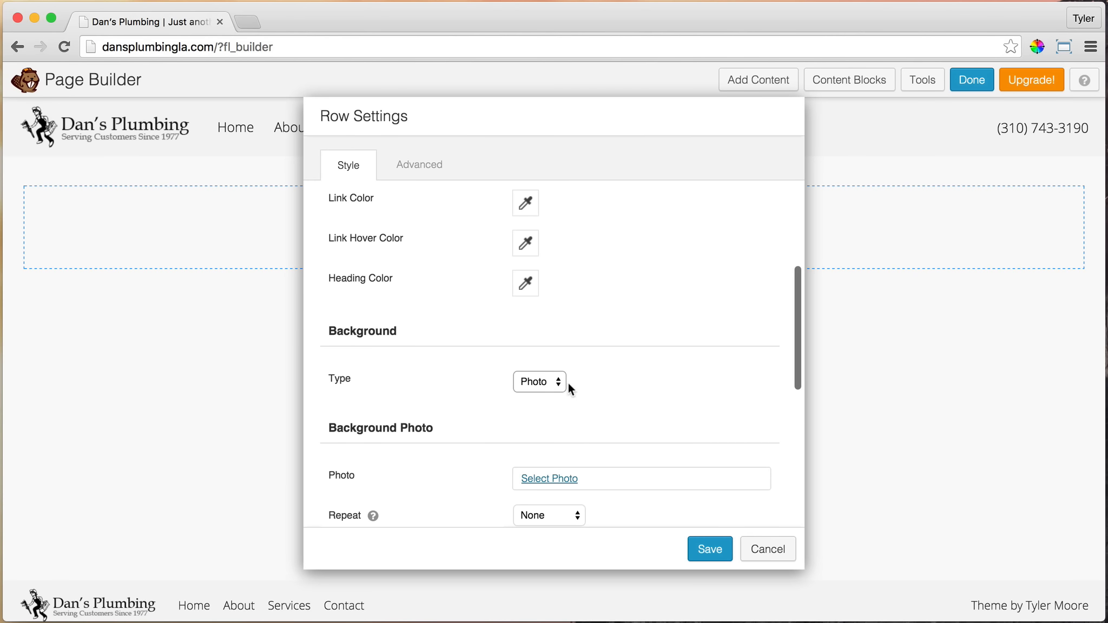
Upload Home-Main.jpg from the Images folder on the Desktop for the row's background photo
{"action": "scroll", "coordinate": [587, 376], "scroll_direction": "down", "scroll_amount": 2}
{"action": "scroll", "coordinate": [587, 371], "scroll_direction": "down", "scroll_amount": 2}
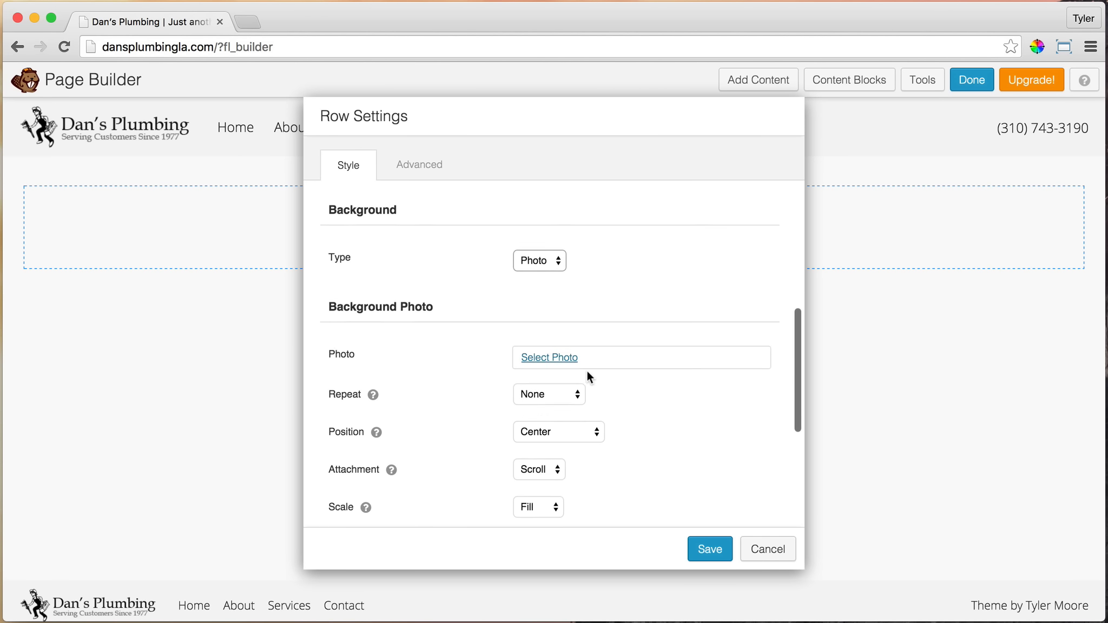
{"action": "left_click", "coordinate": [548, 356]}
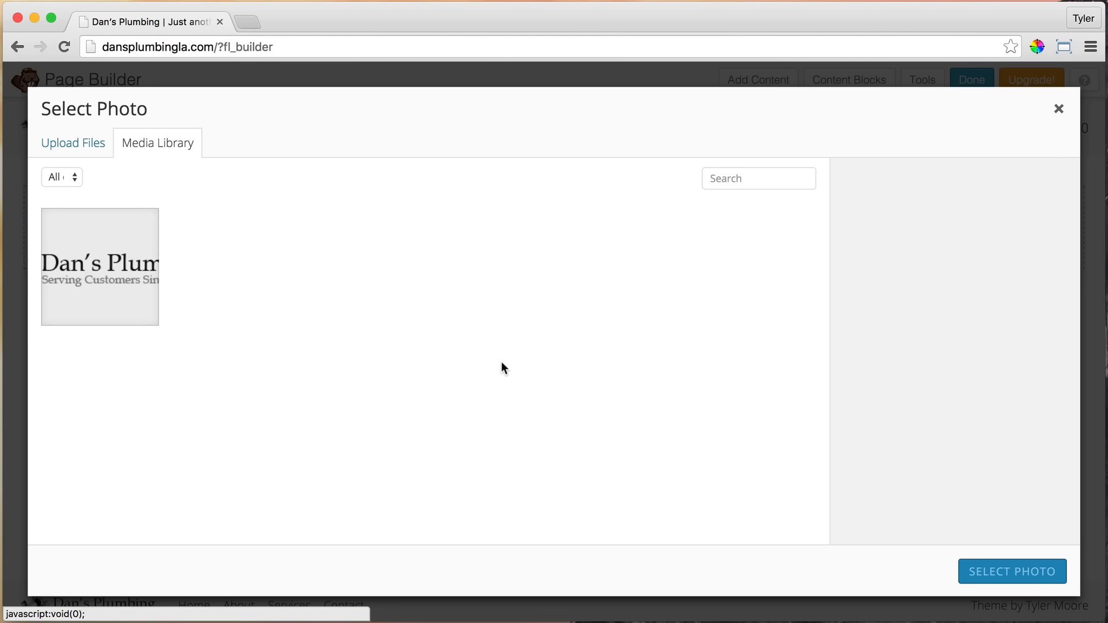
{"action": "left_click", "coordinate": [83, 147]}
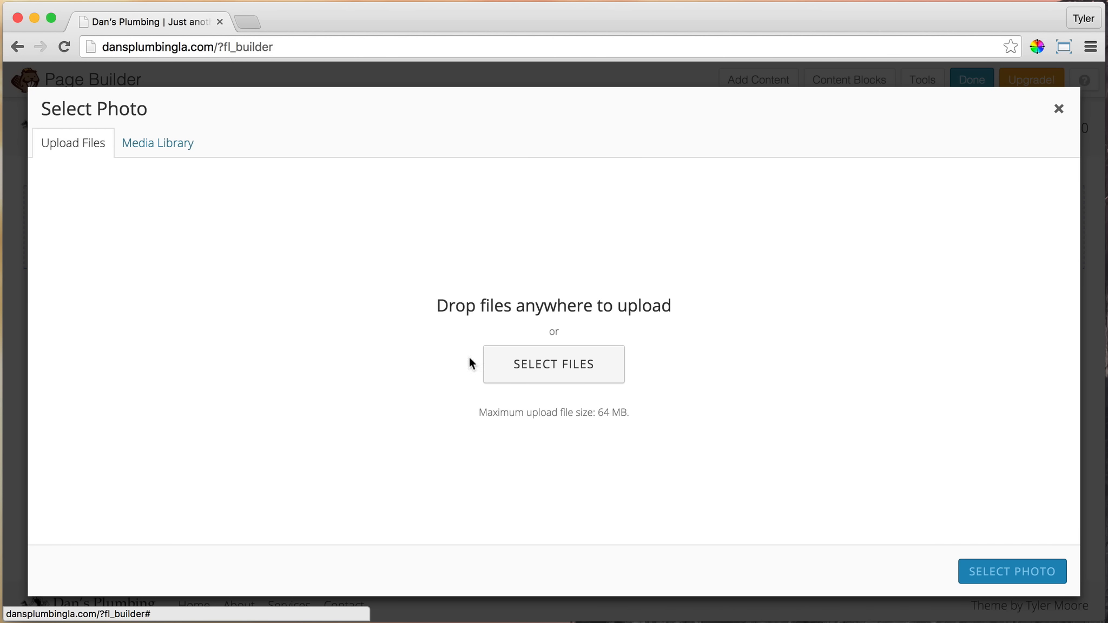
{"action": "left_click", "coordinate": [584, 372]}
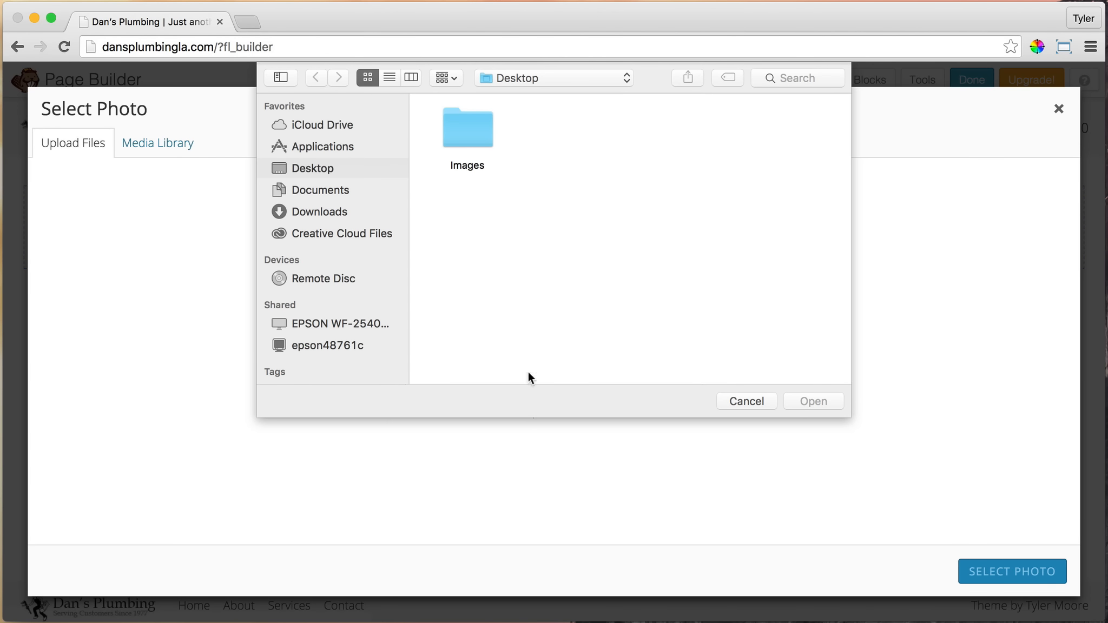
{"action": "left_click", "coordinate": [451, 130]}
{"action": "double_click", "coordinate": [451, 130]}
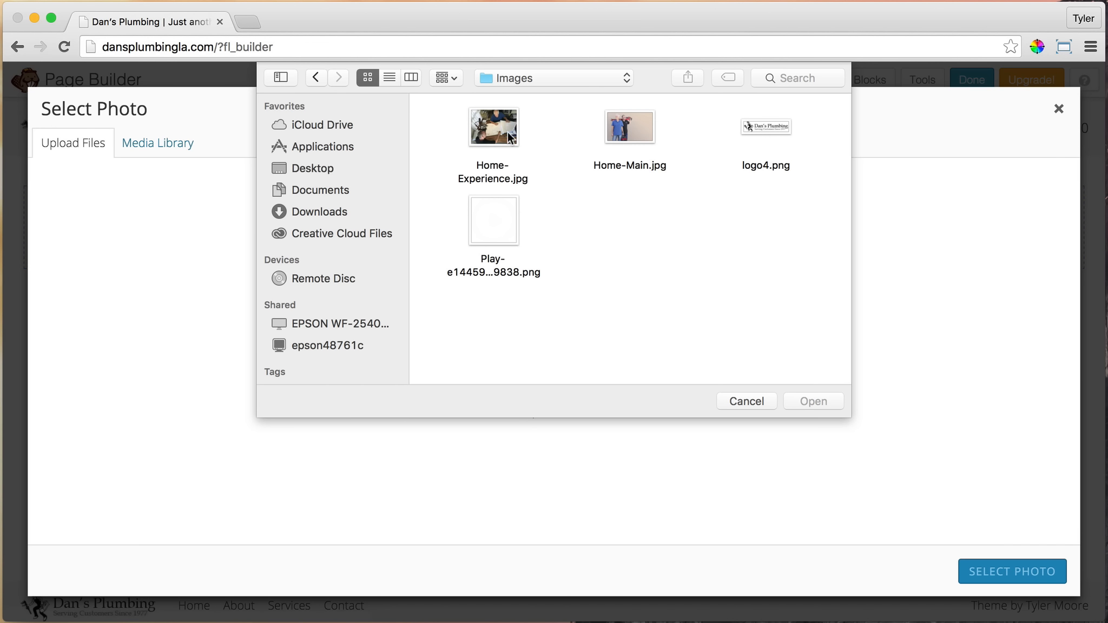
{"action": "left_click", "coordinate": [629, 133]}
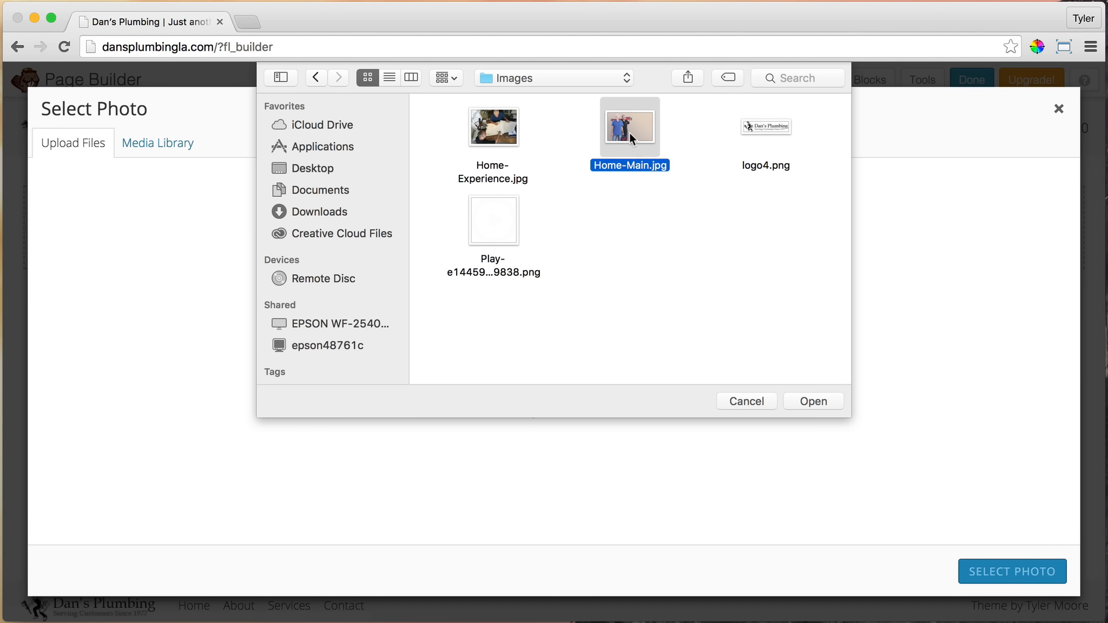
{"action": "left_click", "coordinate": [823, 399]}
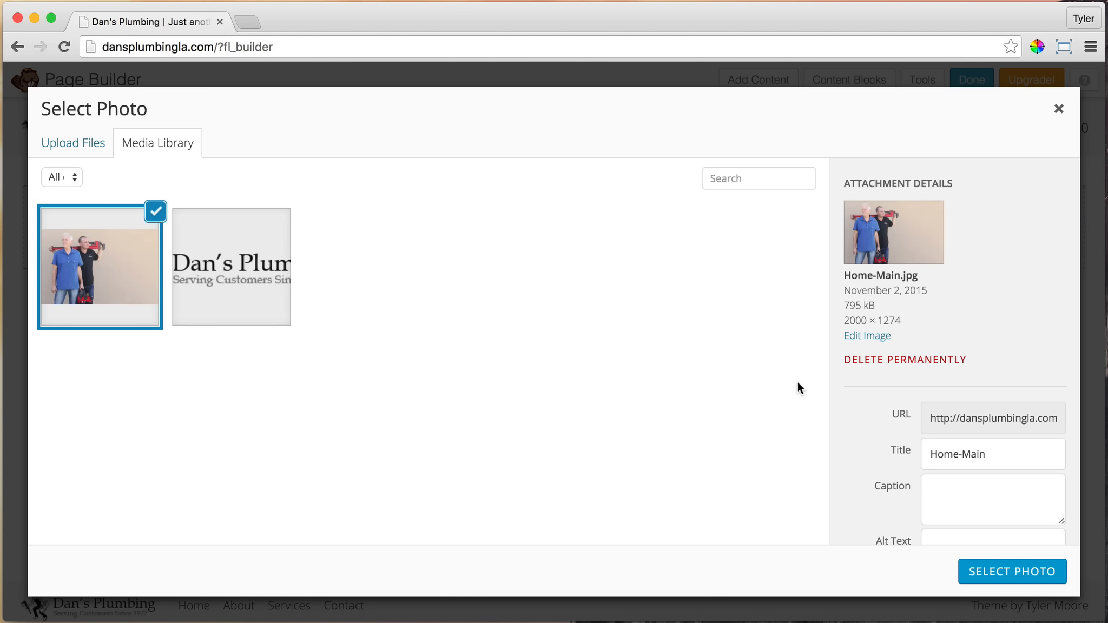
Examine the dimensions of Home-Main.jpg in its attachment details and the scaling options in the image editor, and return to the photo selection
{"action": "scroll", "coordinate": [1008, 307], "scroll_direction": "down", "scroll_amount": 2}
{"action": "scroll", "coordinate": [1007, 306], "scroll_direction": "up", "scroll_amount": 2}
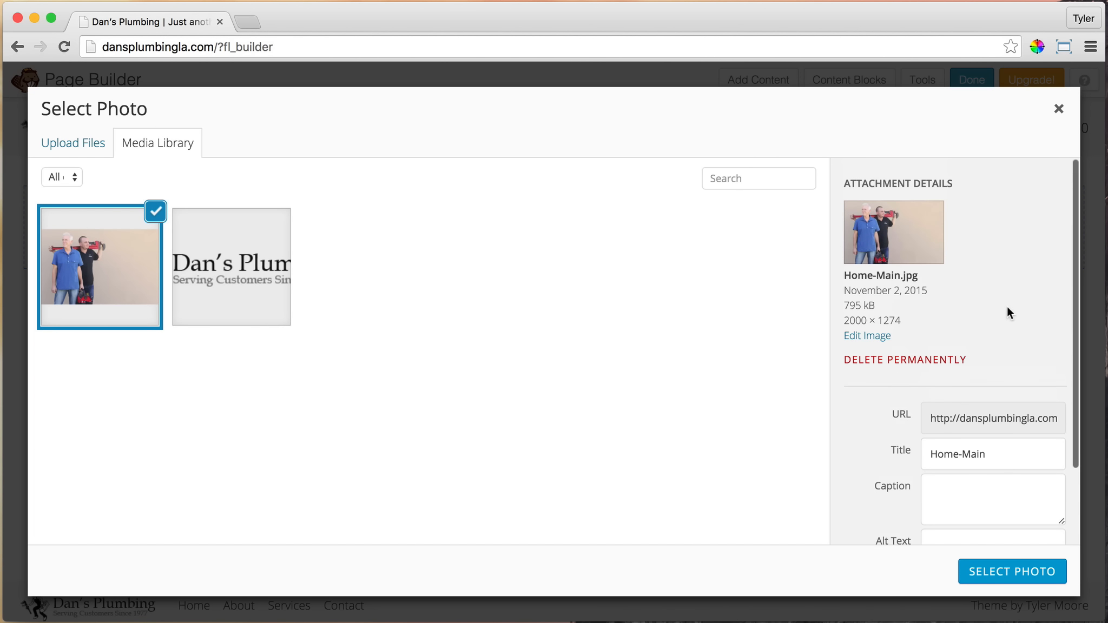
{"action": "mouse_move", "coordinate": [845, 321]}
{"action": "left_mouse_down"}
{"action": "mouse_move", "coordinate": [866, 320]}
{"action": "mouse_move", "coordinate": [843, 321]}
{"action": "left_mouse_up"}
{"action": "left_click", "coordinate": [865, 321]}
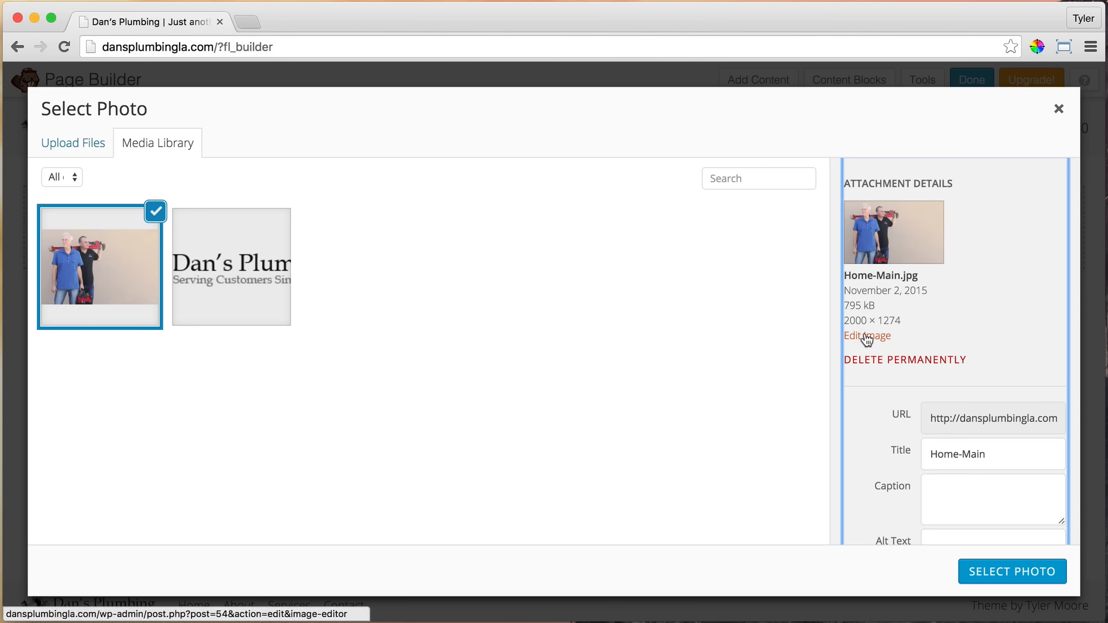
{"action": "left_click", "coordinate": [865, 336]}
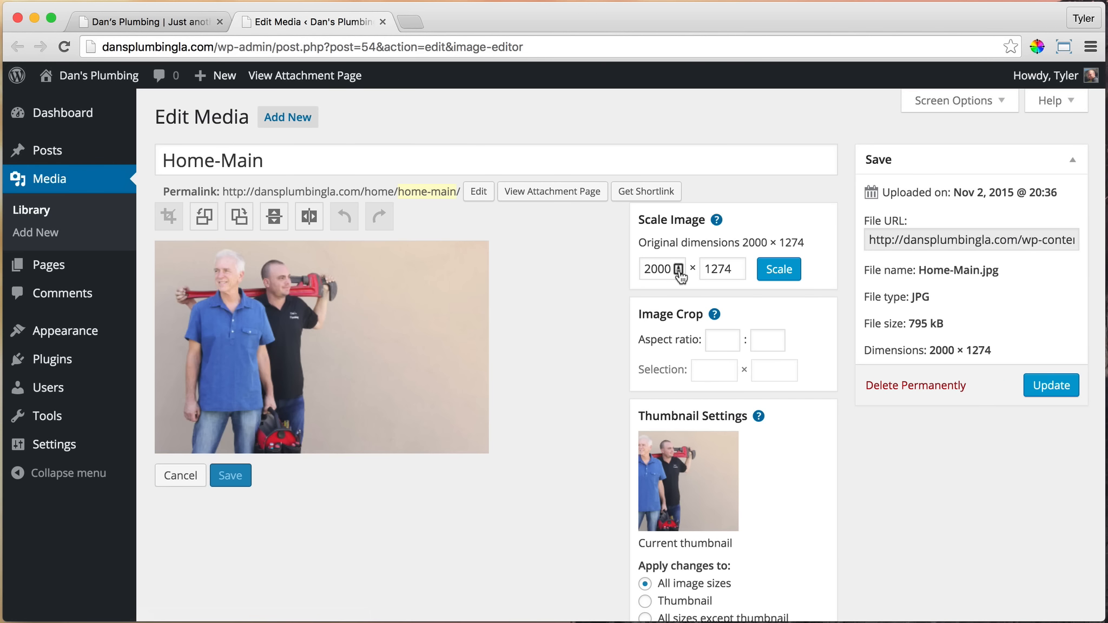
{"action": "left_click_drag", "start_coordinate": [645, 269], "coordinate": [663, 269]}
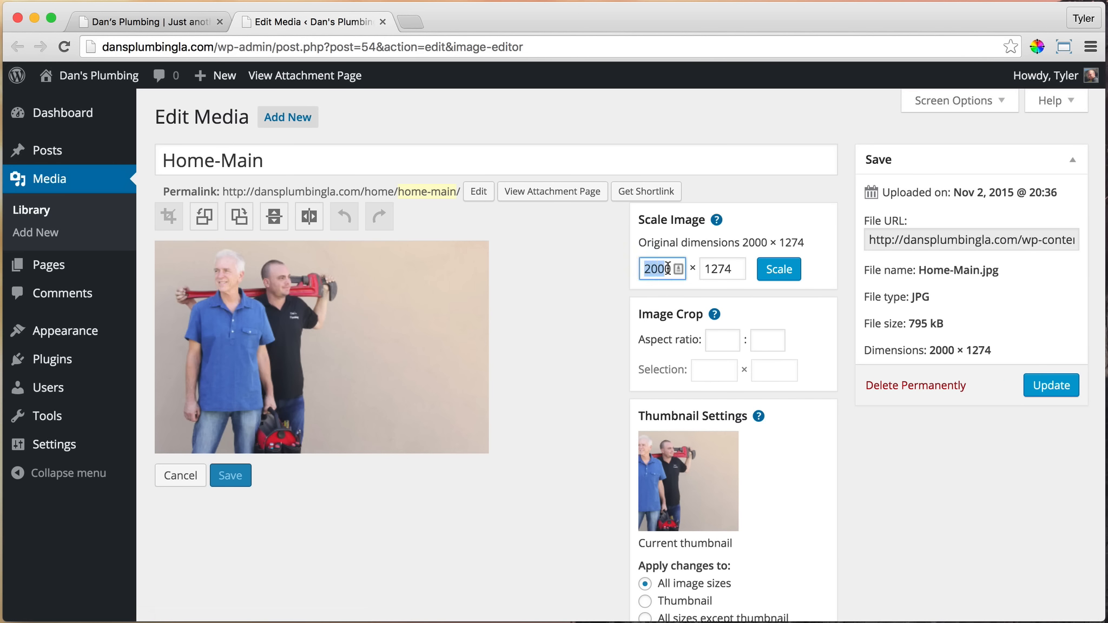
{"action": "left_click", "coordinate": [660, 269]}
{"action": "double_click", "coordinate": [661, 267]}
{"action": "left_click", "coordinate": [661, 267]}
{"action": "left_click", "coordinate": [382, 22]}
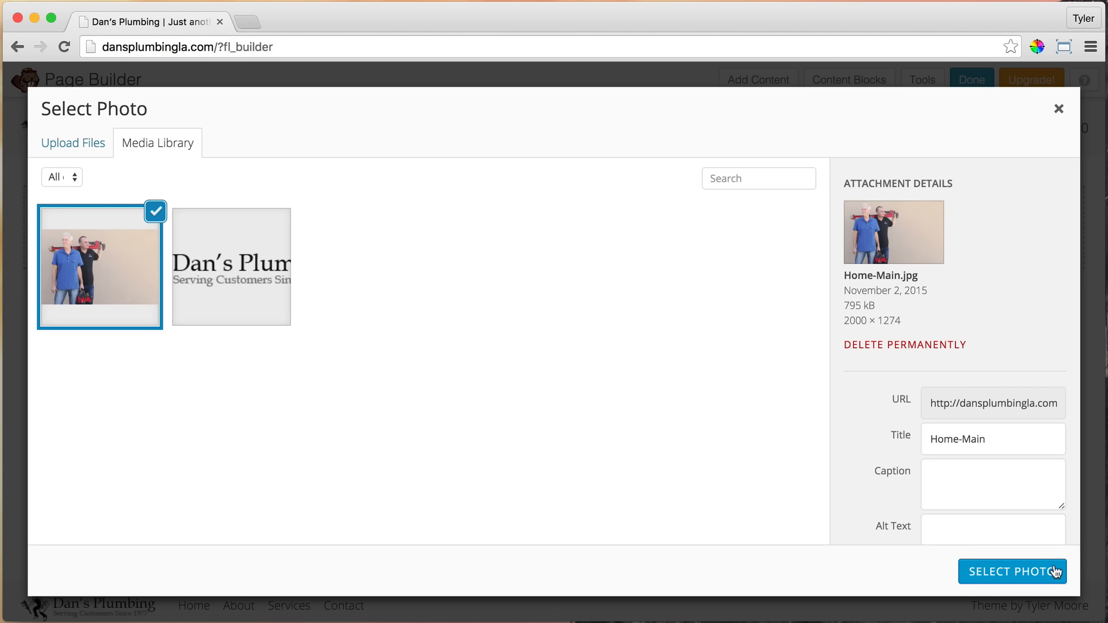
Use the uploaded Home-Main.jpg as the row's background photo
{"action": "scroll", "coordinate": [1031, 494], "scroll_direction": "down", "scroll_amount": 3}
{"action": "left_click", "coordinate": [1027, 577]}
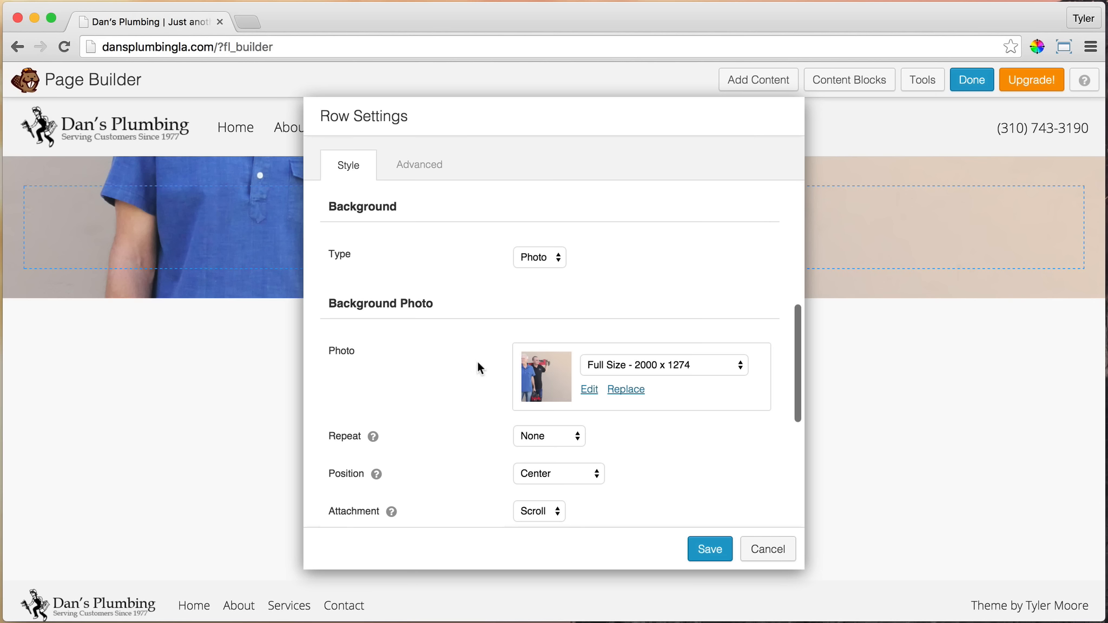
Set the row's background photo position to Center Top and save the row settings
{"action": "left_click", "coordinate": [576, 472]}
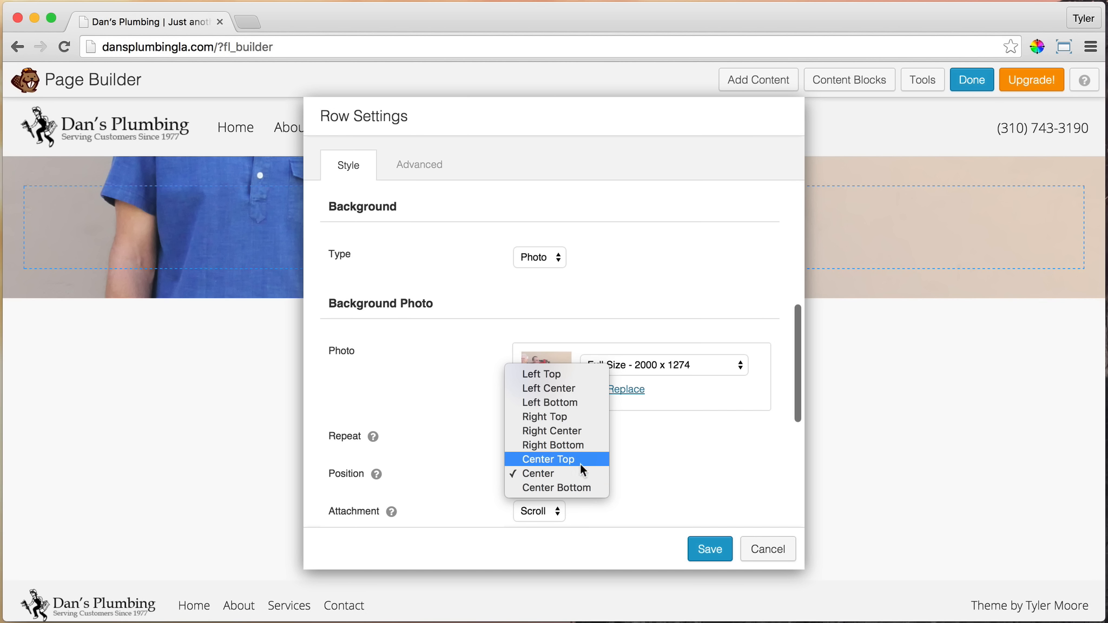
{"action": "left_click", "coordinate": [580, 461]}
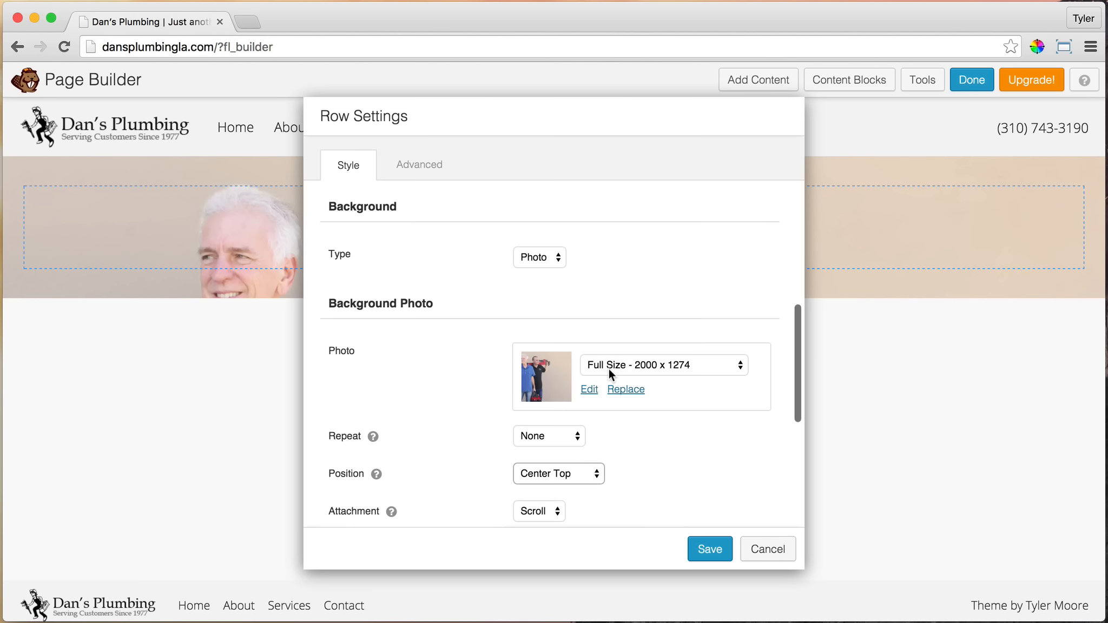
{"action": "scroll", "coordinate": [709, 421], "scroll_direction": "down", "scroll_amount": 2}
{"action": "scroll", "coordinate": [568, 389], "scroll_direction": "down", "scroll_amount": 4}
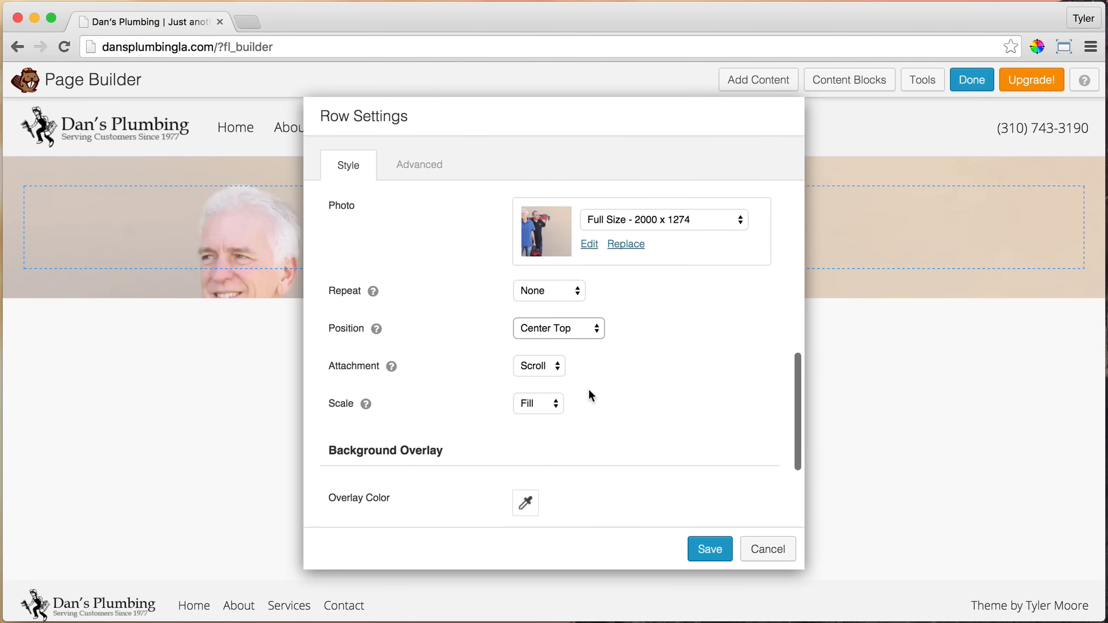
{"action": "scroll", "coordinate": [590, 366], "scroll_direction": "down", "scroll_amount": 5}
{"action": "scroll", "coordinate": [591, 367], "scroll_direction": "down", "scroll_amount": 1}
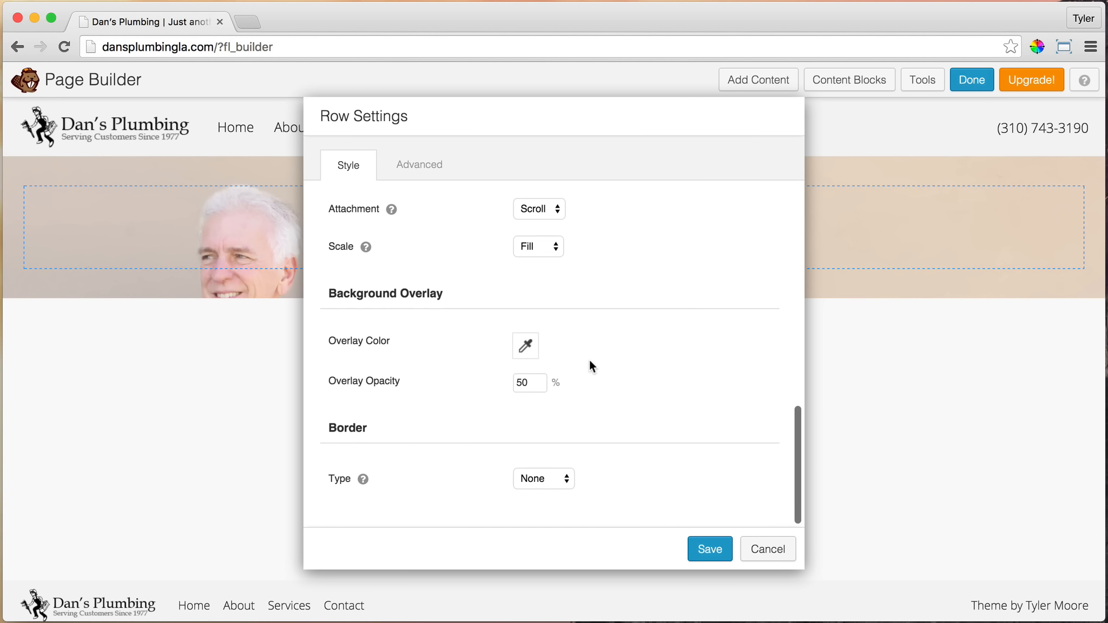
{"action": "left_click", "coordinate": [710, 549]}
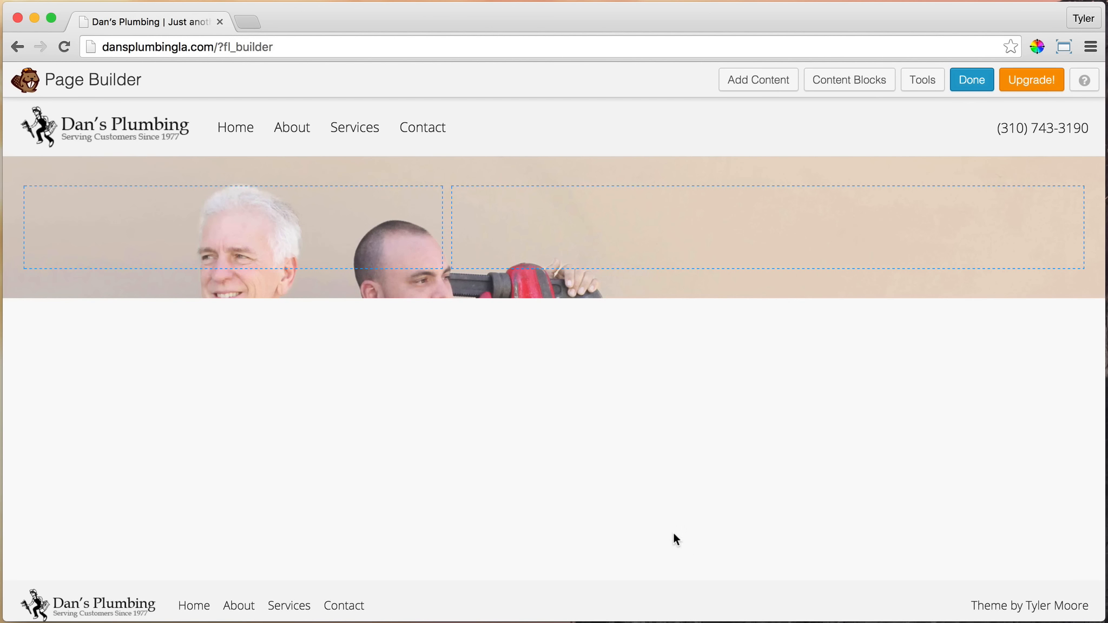
Give the row's wider second column 110 px of top padding and 100 px of bottom padding
{"action": "mouse_move", "coordinate": [475, 213]}
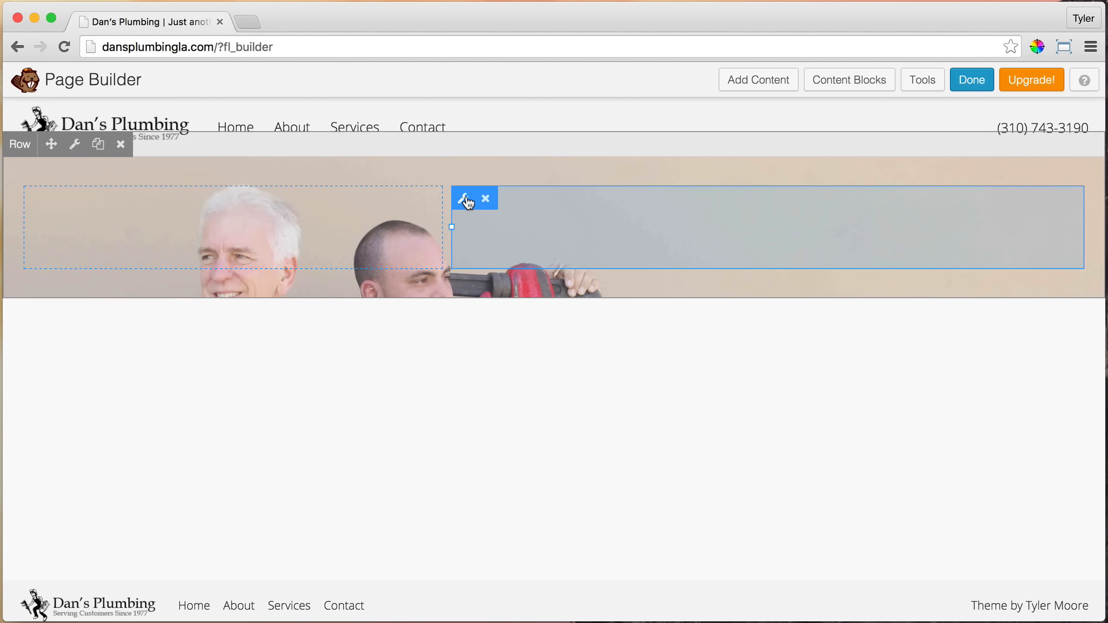
{"action": "left_click", "coordinate": [464, 199]}
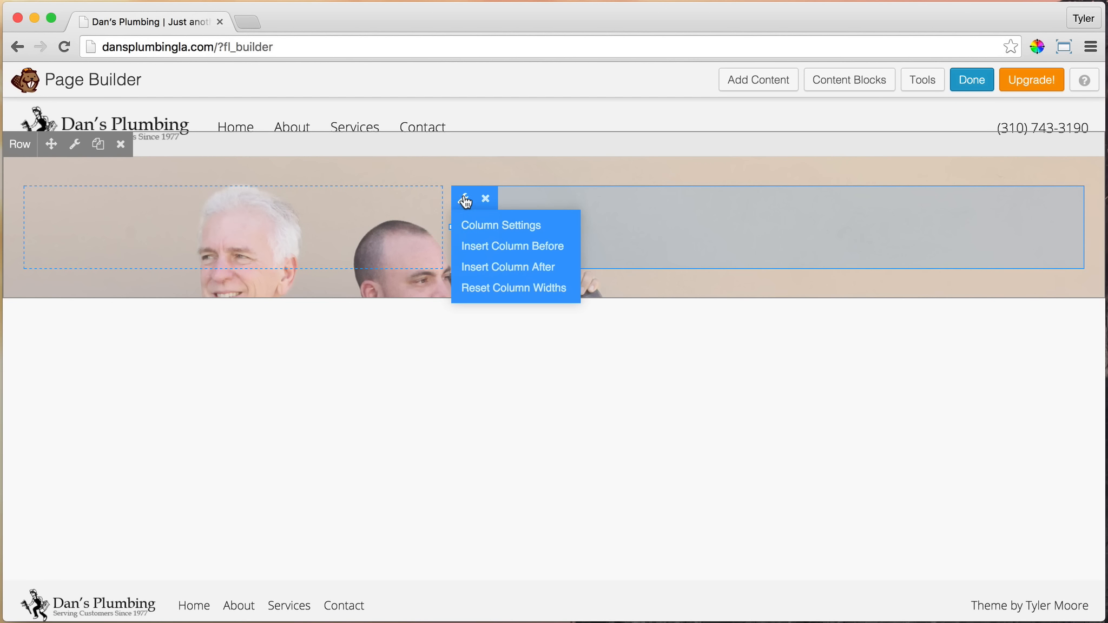
{"action": "left_click", "coordinate": [509, 227]}
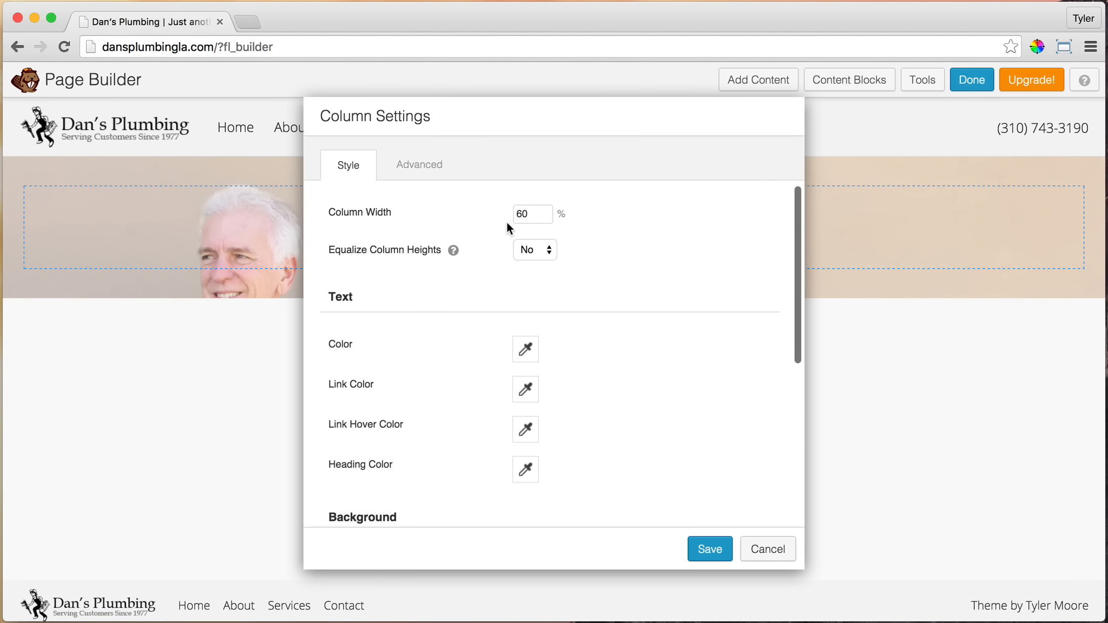
{"action": "left_click", "coordinate": [419, 167]}
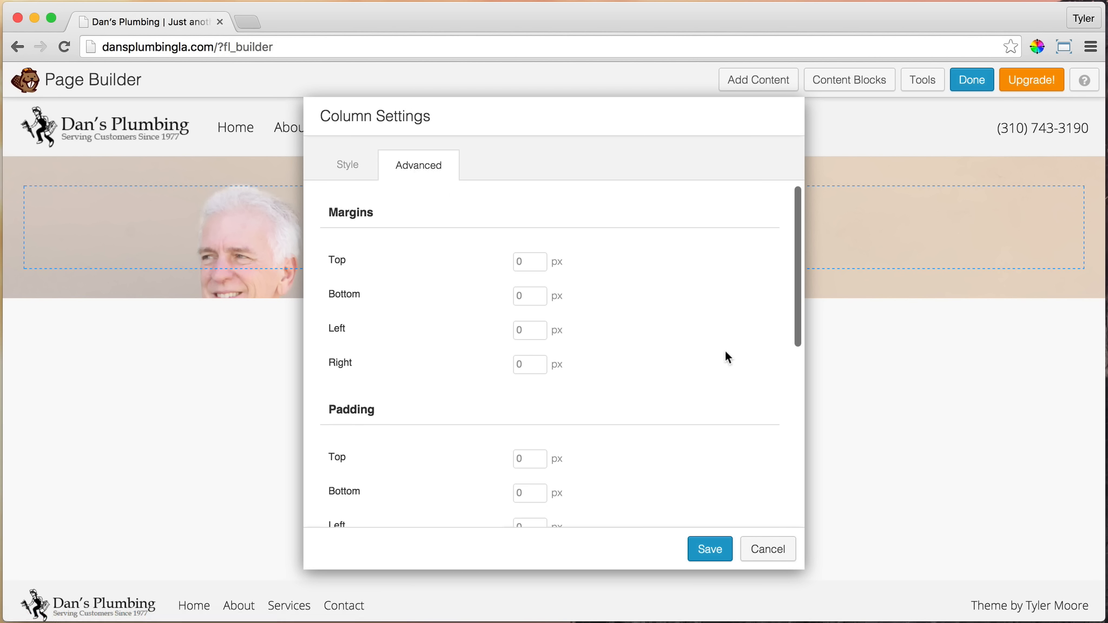
{"action": "scroll", "coordinate": [632, 306], "scroll_direction": "down", "scroll_amount": 3}
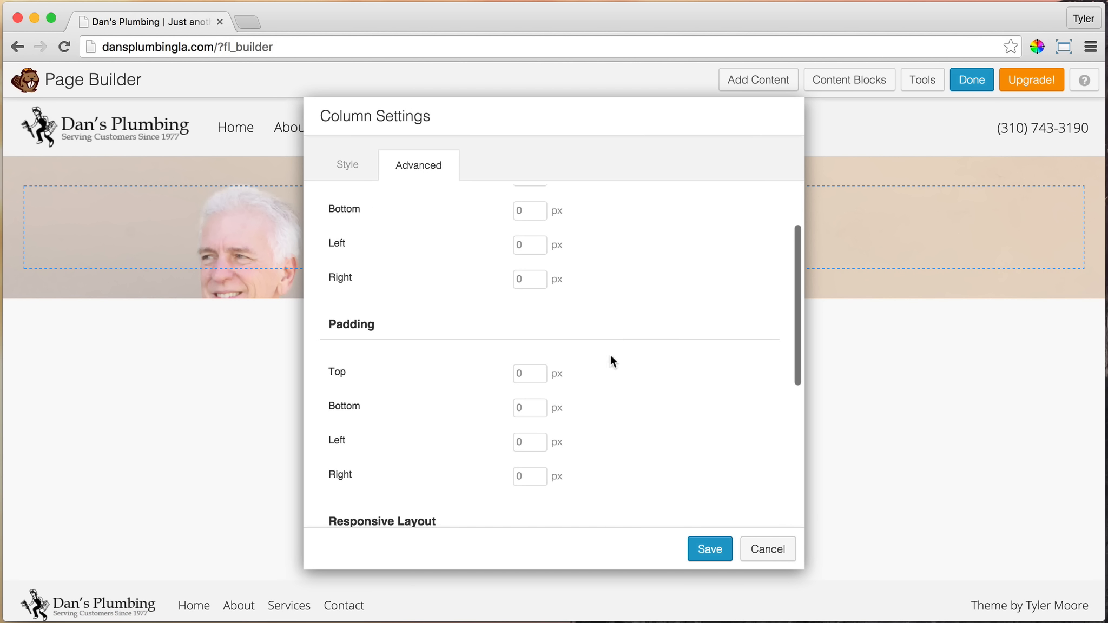
{"action": "left_click", "coordinate": [532, 374]}
{"action": "type", "text": "110"}
{"action": "key", "text": "Tab"}
{"action": "type", "text": "100"}
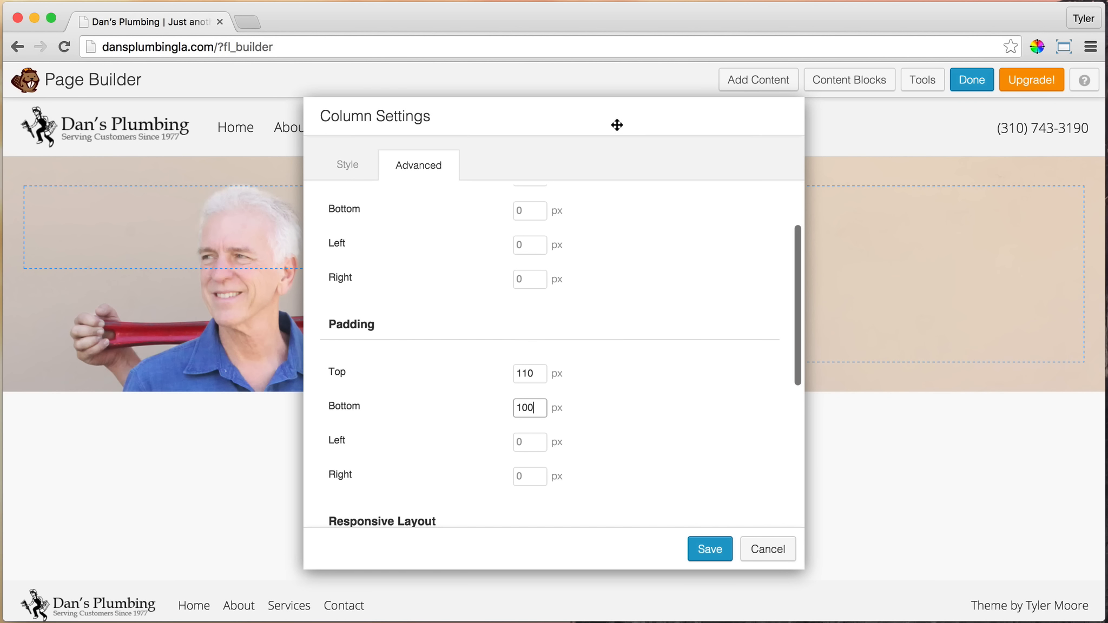
{"action": "left_click_drag", "start_coordinate": [616, 124], "coordinate": [1007, 215]}
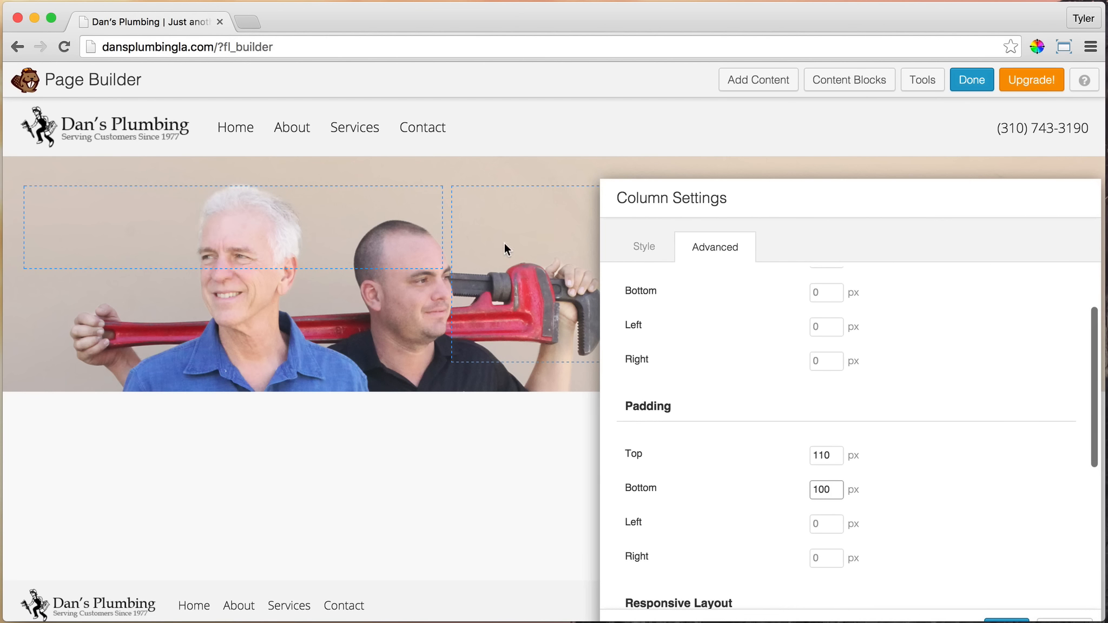
{"action": "left_click_drag", "start_coordinate": [862, 195], "coordinate": [722, 155]}
Try a 30 px top margin on the second column and clear it again
{"action": "scroll", "coordinate": [638, 394], "scroll_direction": "up", "scroll_amount": 3}
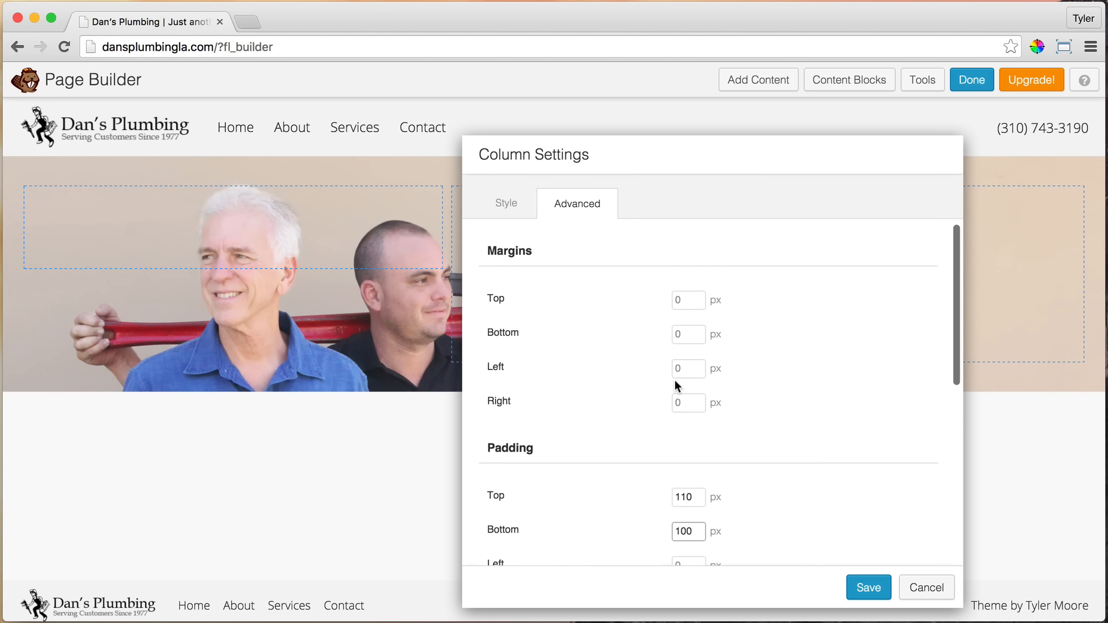
{"action": "scroll", "coordinate": [643, 362], "scroll_direction": "down", "scroll_amount": 2}
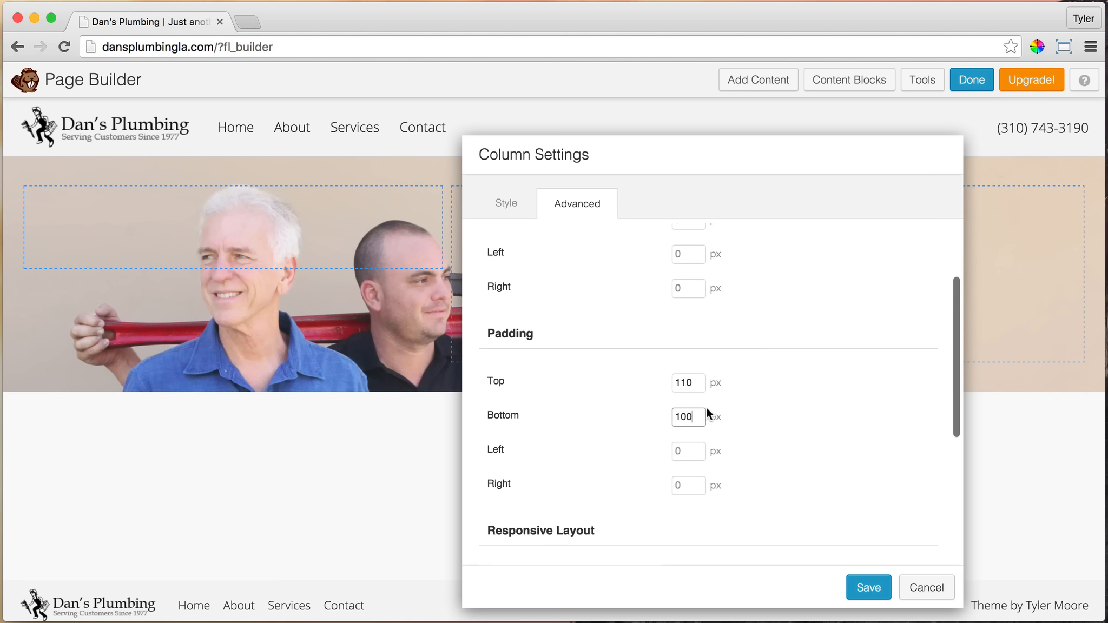
{"action": "scroll", "coordinate": [708, 414], "scroll_direction": "up", "scroll_amount": 2}
{"action": "left_click", "coordinate": [674, 299]}
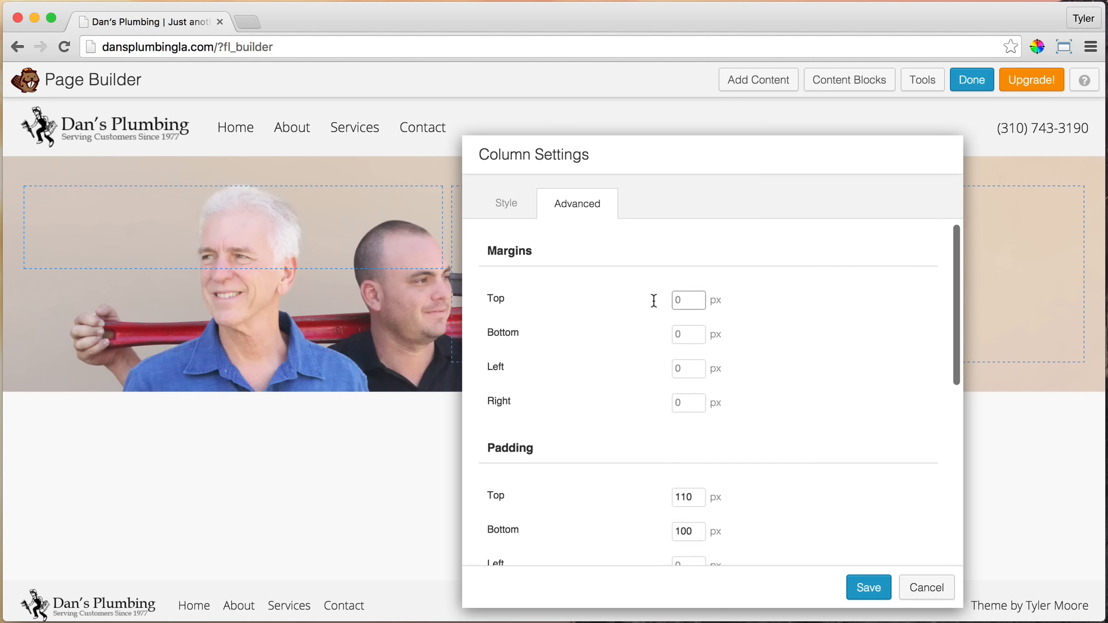
{"action": "type", "text": "30"}
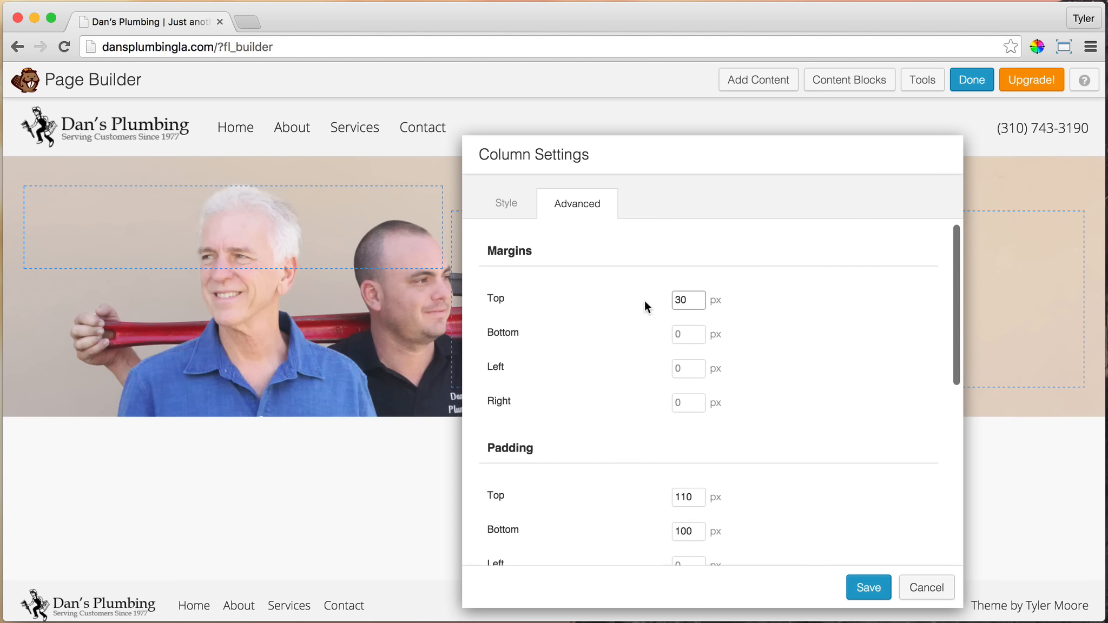
{"action": "left_click_drag", "start_coordinate": [695, 299], "coordinate": [657, 297]}
{"action": "key", "text": "BackSpace"}
{"action": "left_click", "coordinate": [797, 340]}
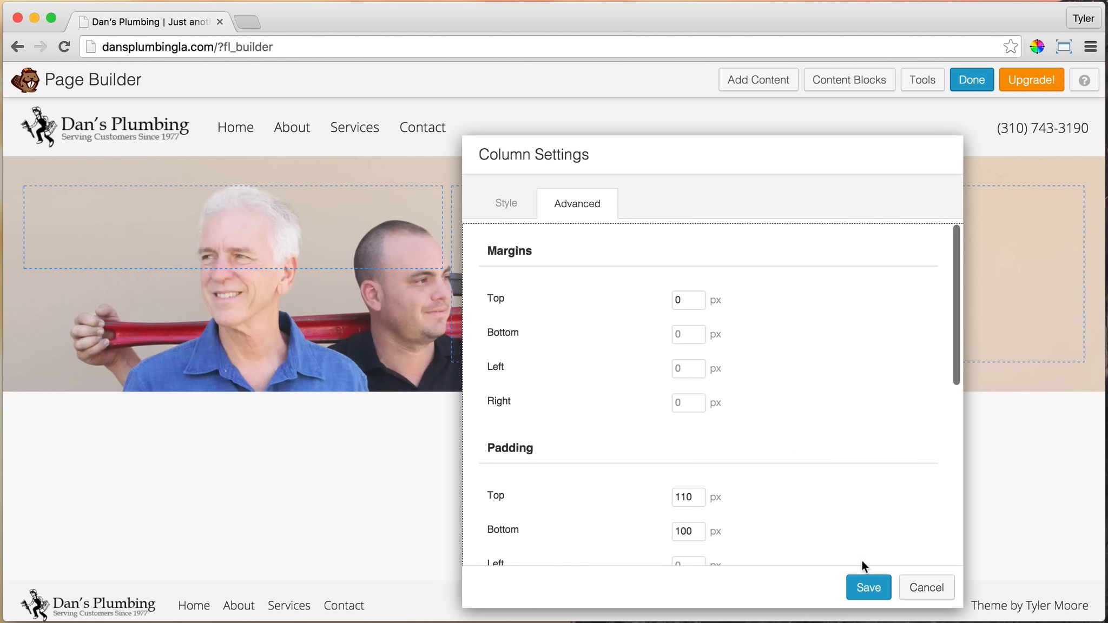
Save the second column's settings
{"action": "scroll", "coordinate": [843, 466], "scroll_direction": "down", "scroll_amount": 2}
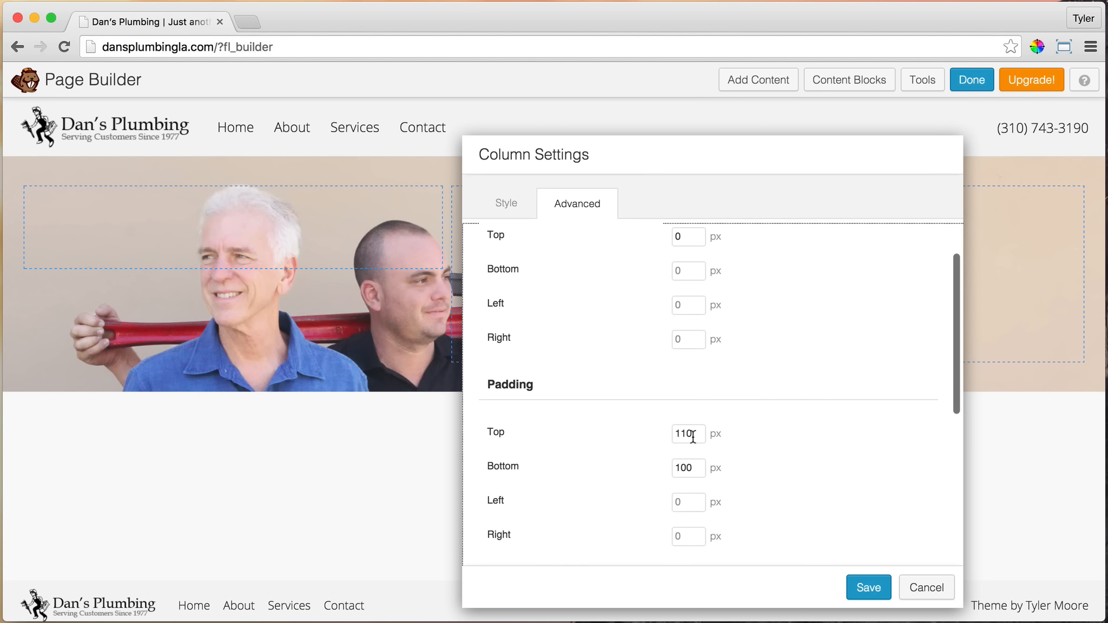
{"action": "left_click", "coordinate": [869, 588]}
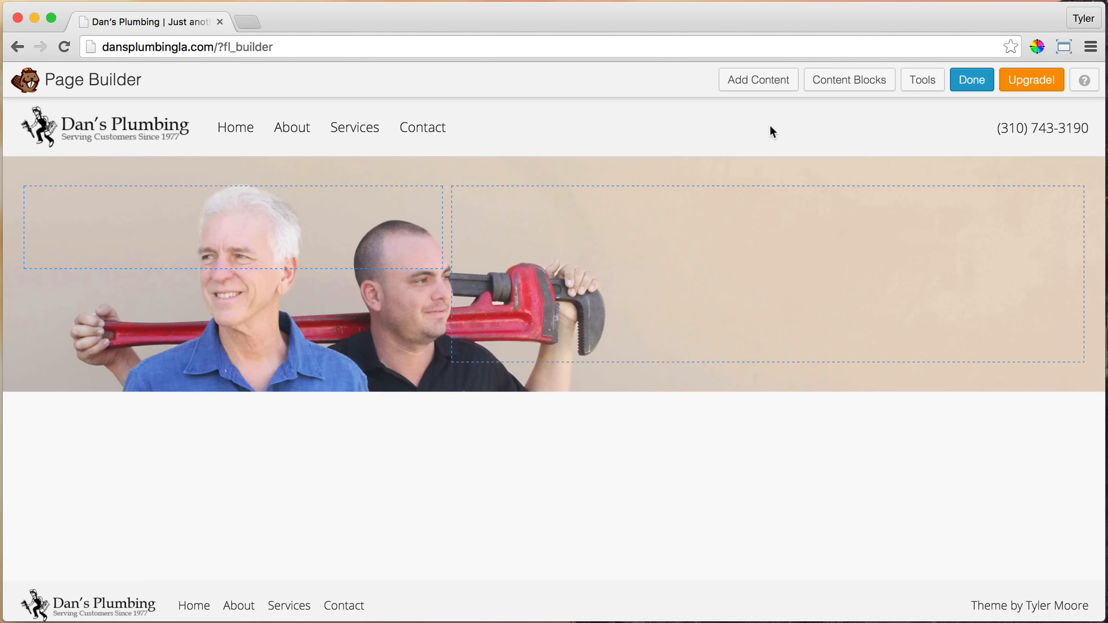
Add a Heading module to the row's second column with the text "Dan's Plumbing"
{"action": "left_click", "coordinate": [764, 80]}
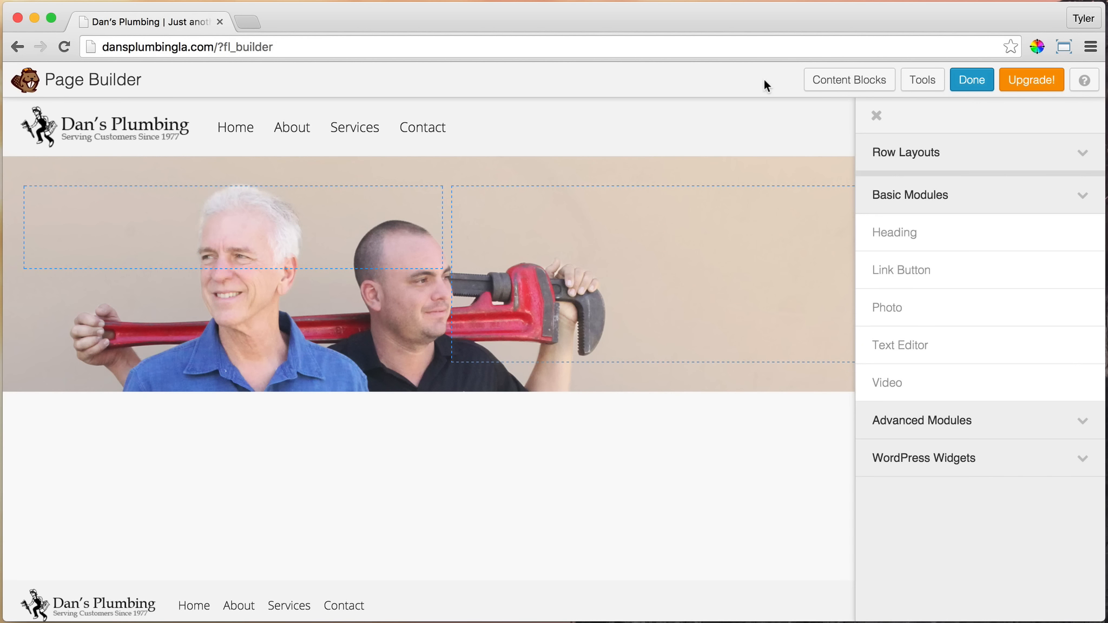
{"action": "left_click", "coordinate": [1083, 201]}
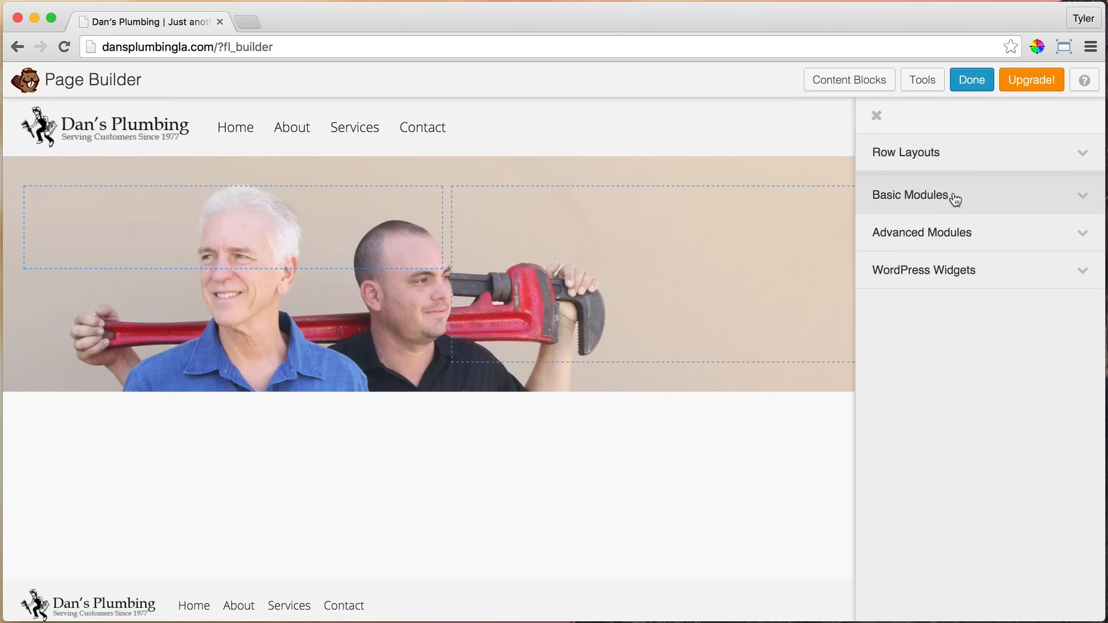
{"action": "left_click", "coordinate": [999, 201]}
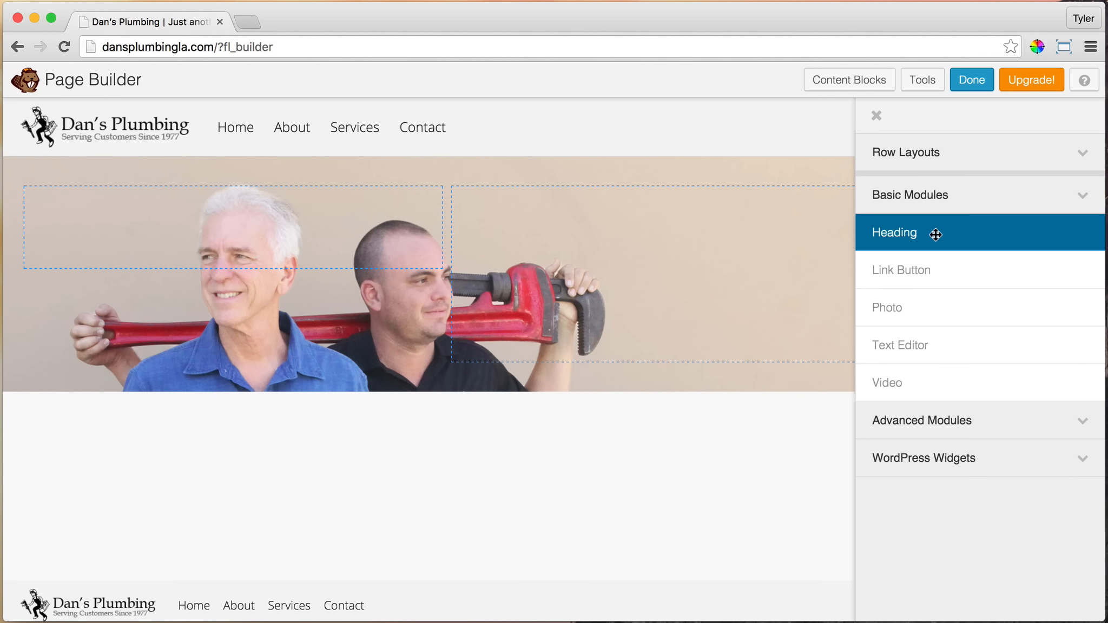
{"action": "left_click_drag", "start_coordinate": [919, 242], "coordinate": [682, 301]}
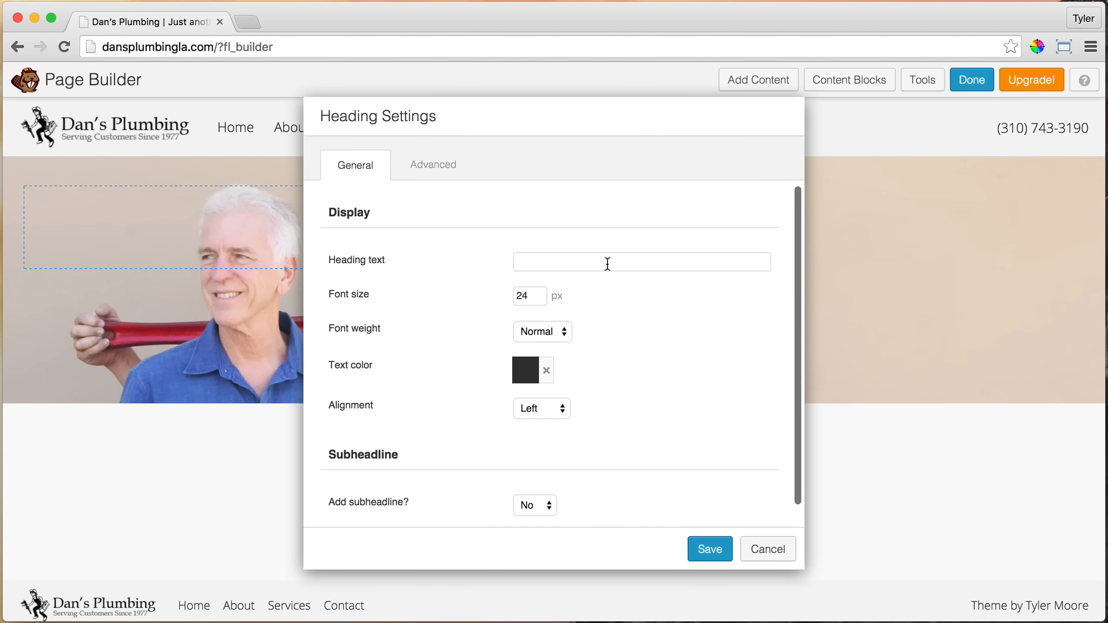
{"action": "left_click", "coordinate": [597, 263]}
{"action": "type", "text": "D"}
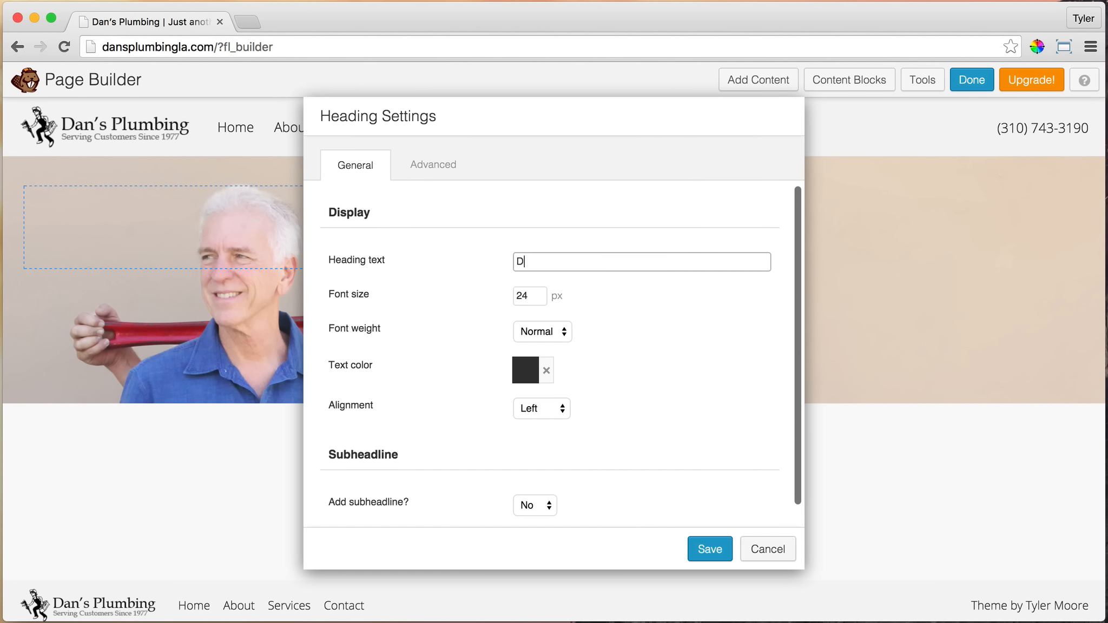
{"action": "type", "text": "an's"}
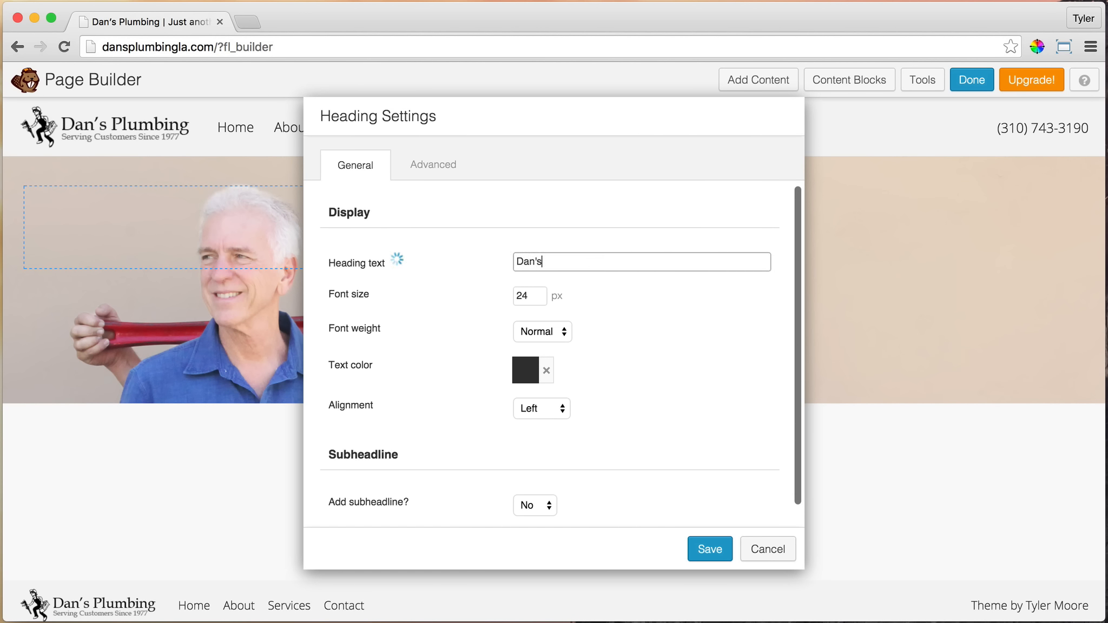
{"action": "type", "text": " Plumbing"}
Set the heading's font size to 120 px and its font weight to Bold
{"action": "left_click_drag", "start_coordinate": [700, 118], "coordinate": [512, 150]}
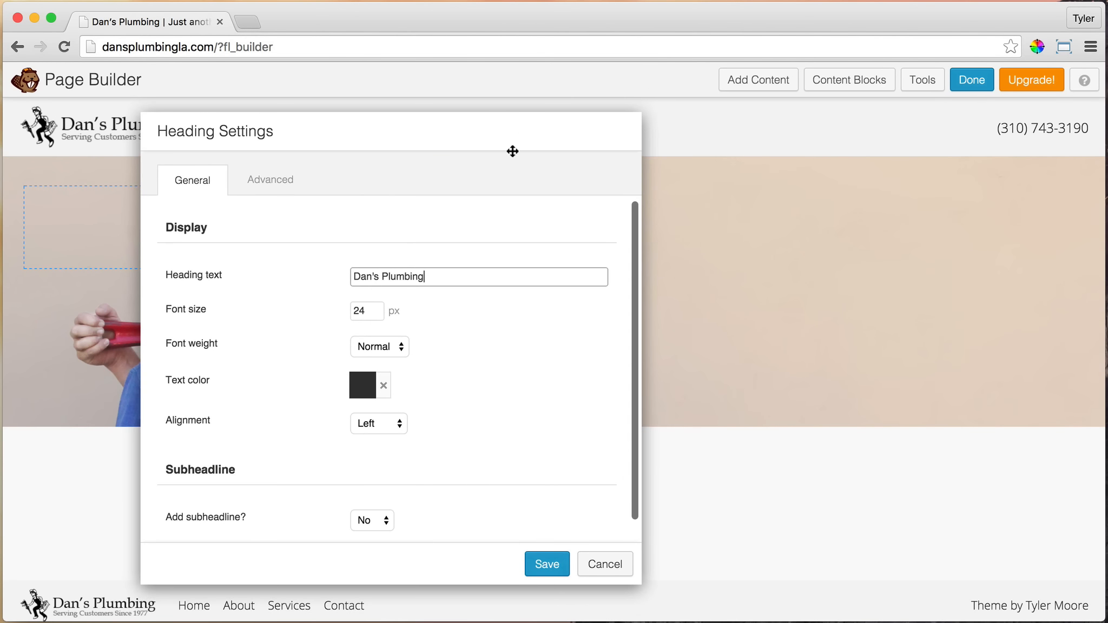
{"action": "left_click_drag", "start_coordinate": [375, 313], "coordinate": [337, 312]}
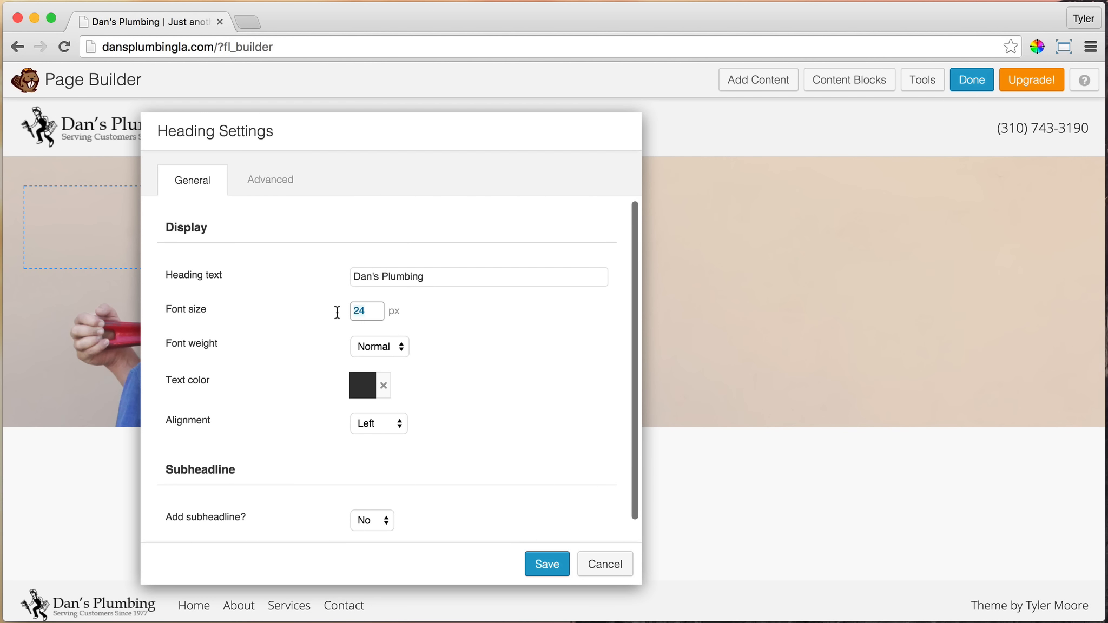
{"action": "type", "text": "120"}
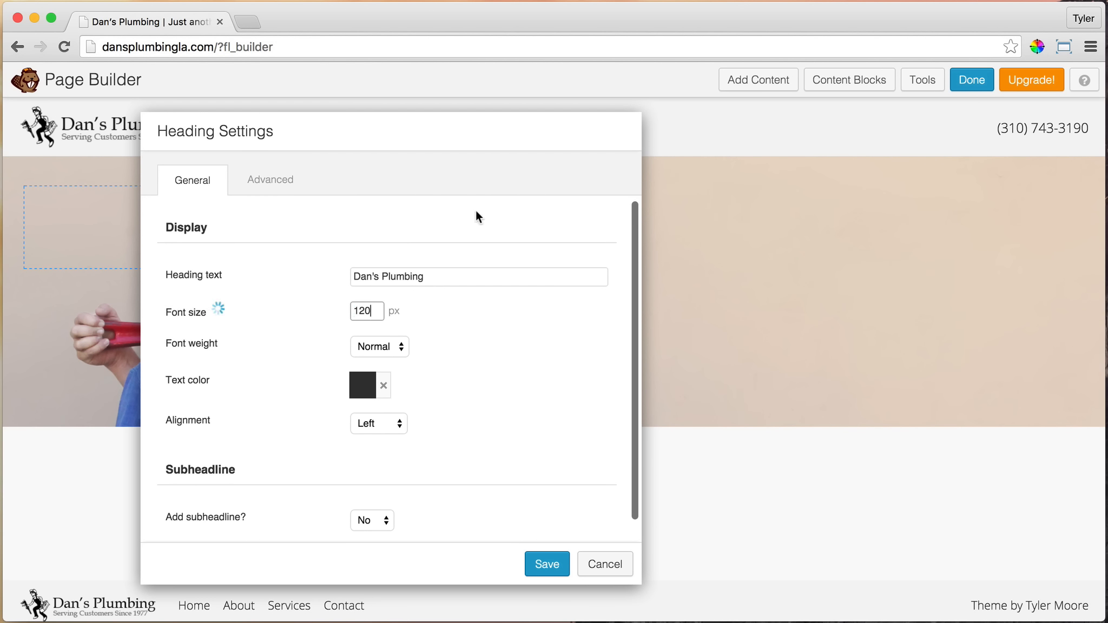
{"action": "left_click_drag", "start_coordinate": [424, 129], "coordinate": [539, 134]}
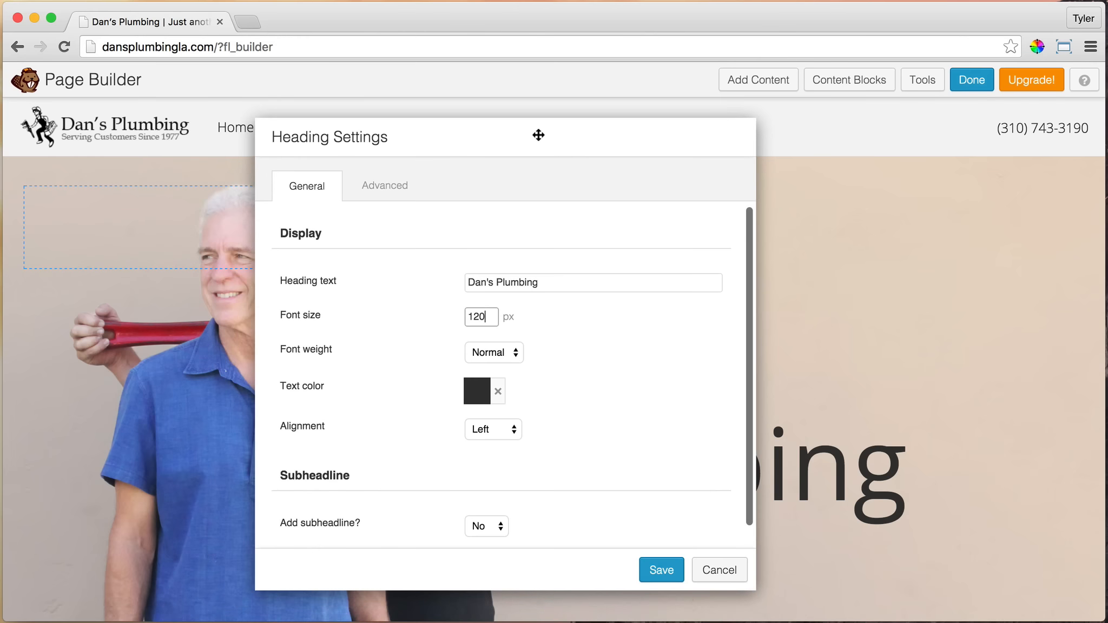
{"action": "left_click", "coordinate": [508, 359]}
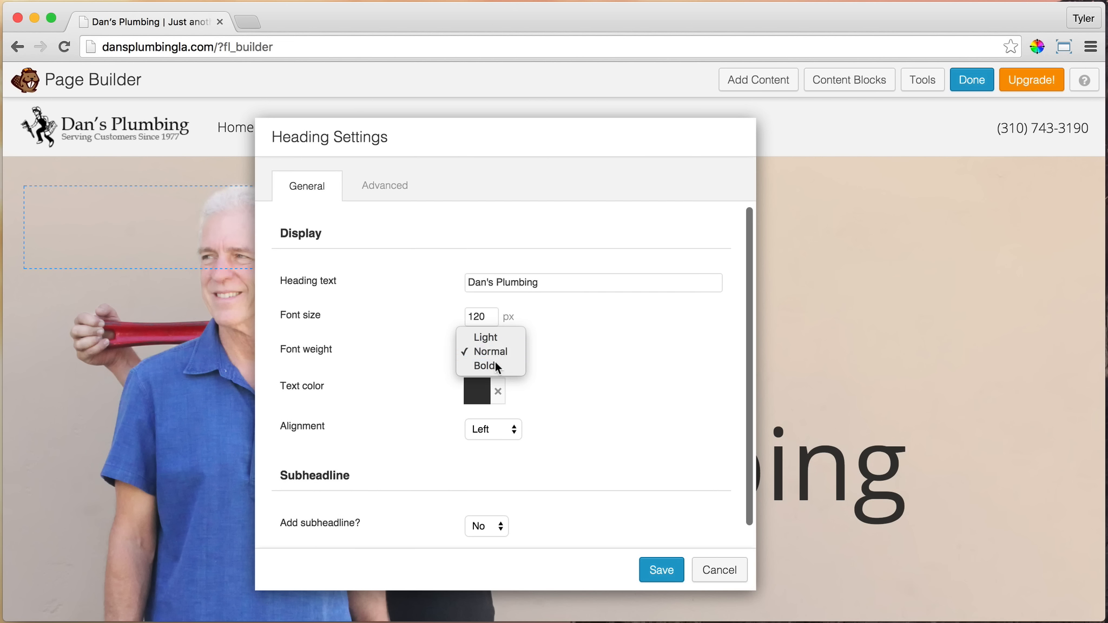
{"action": "left_click", "coordinate": [494, 362]}
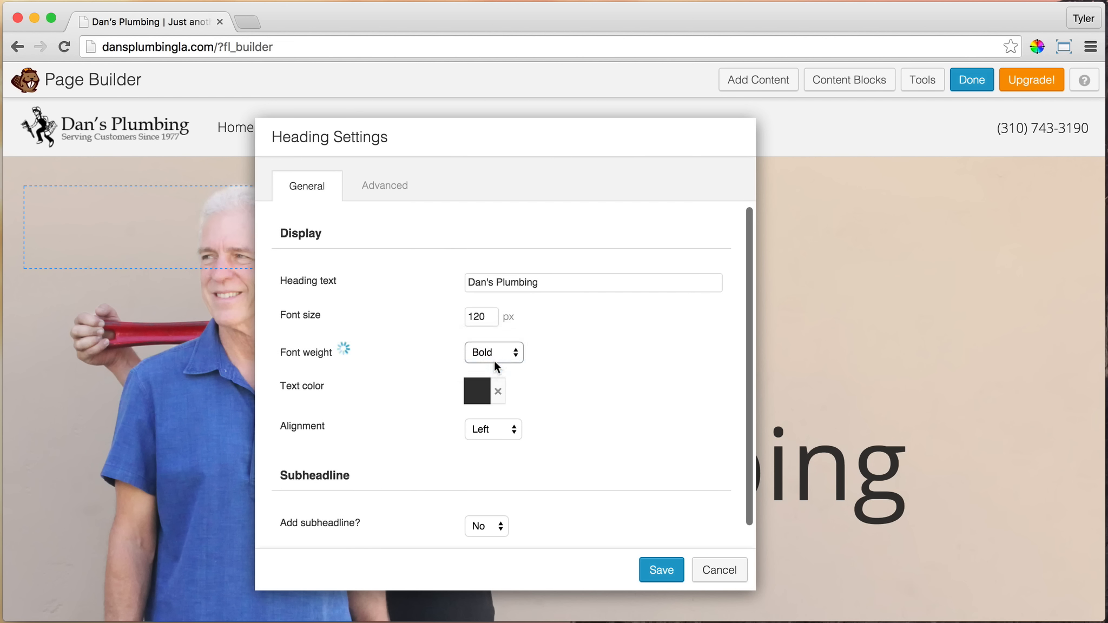
Change the heading's text color to white and its alignment to Center
{"action": "left_click", "coordinate": [473, 403]}
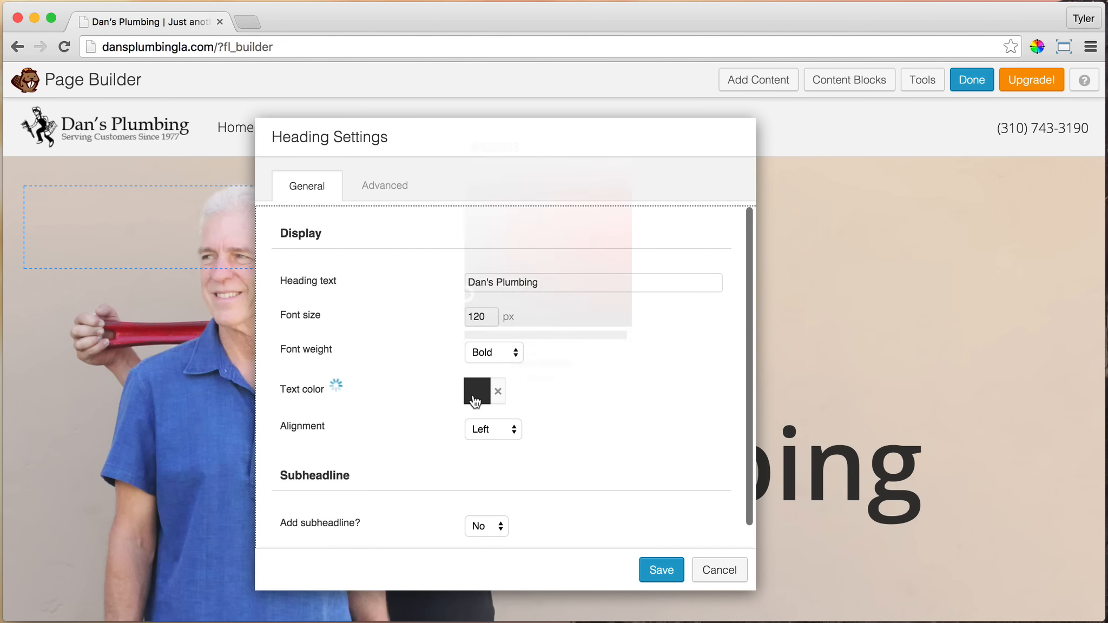
{"action": "mouse_move", "coordinate": [498, 247]}
{"action": "left_mouse_down"}
{"action": "mouse_move", "coordinate": [468, 208]}
{"action": "mouse_move", "coordinate": [458, 153]}
{"action": "left_mouse_up"}
{"action": "left_click", "coordinate": [456, 139]}
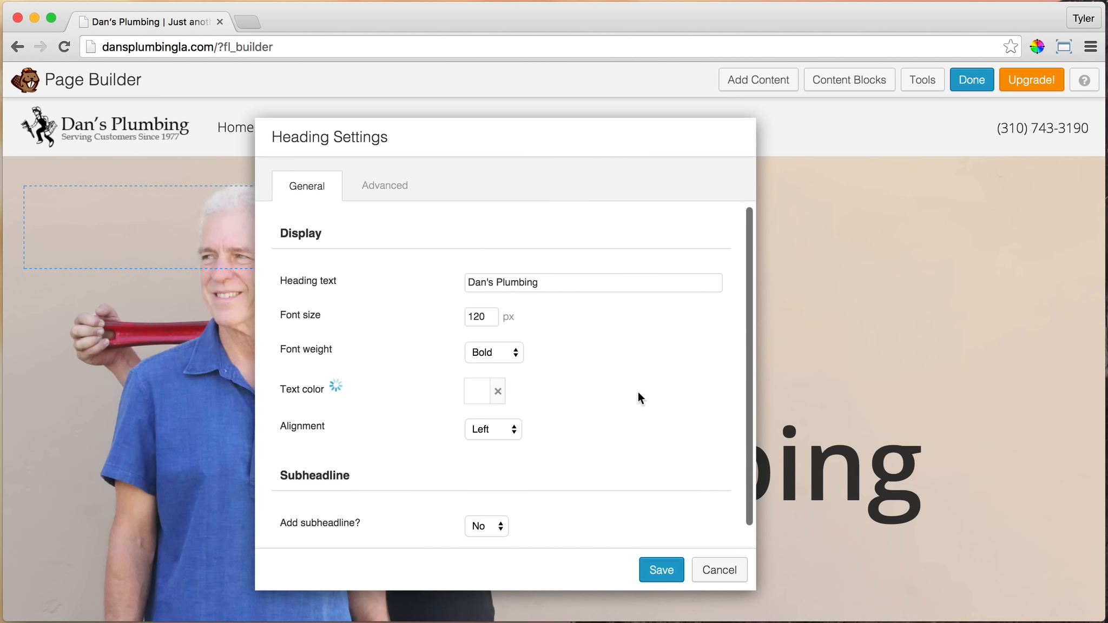
{"action": "left_click", "coordinate": [638, 391]}
{"action": "left_click", "coordinate": [506, 430]}
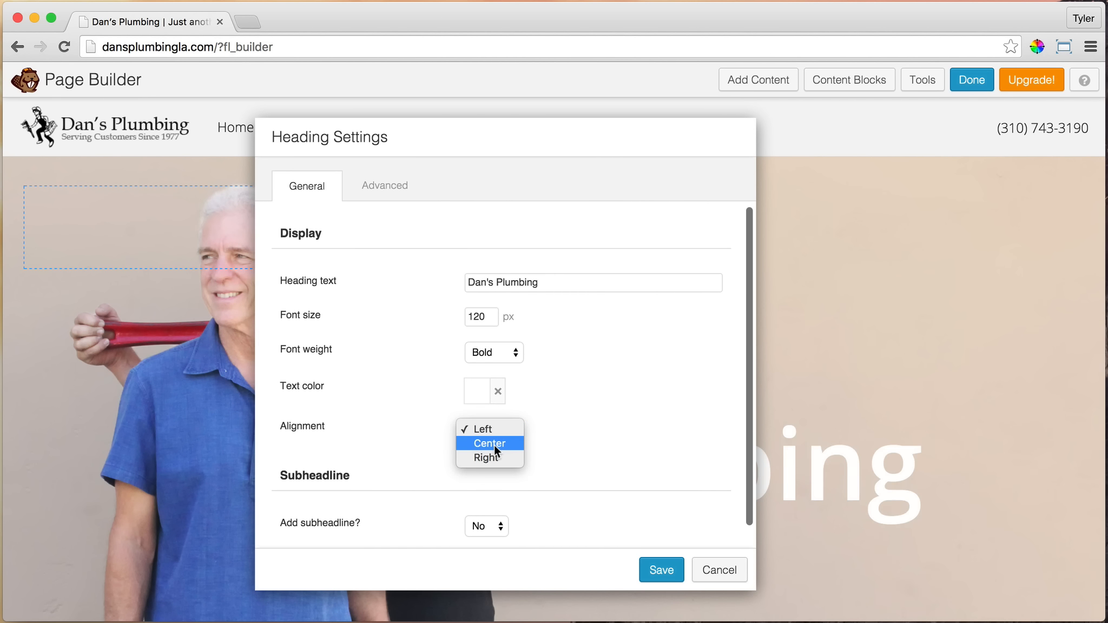
{"action": "left_click", "coordinate": [495, 444]}
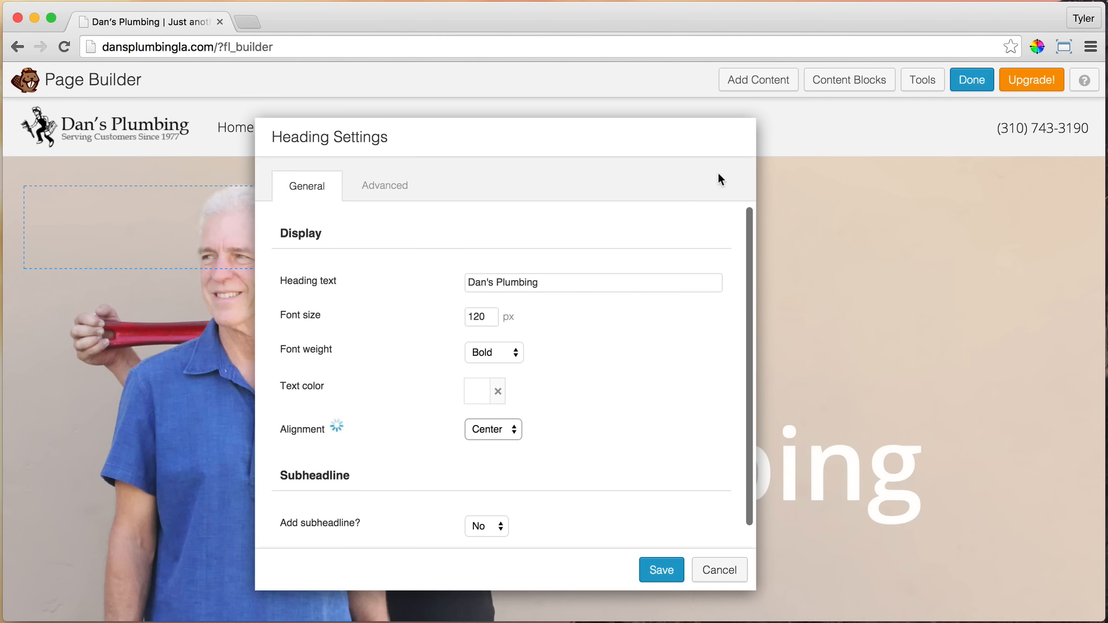
Enable a subheadline for the heading and set its vertical spacing with the heading to 0 px
{"action": "left_click_drag", "start_coordinate": [677, 141], "coordinate": [649, 277]}
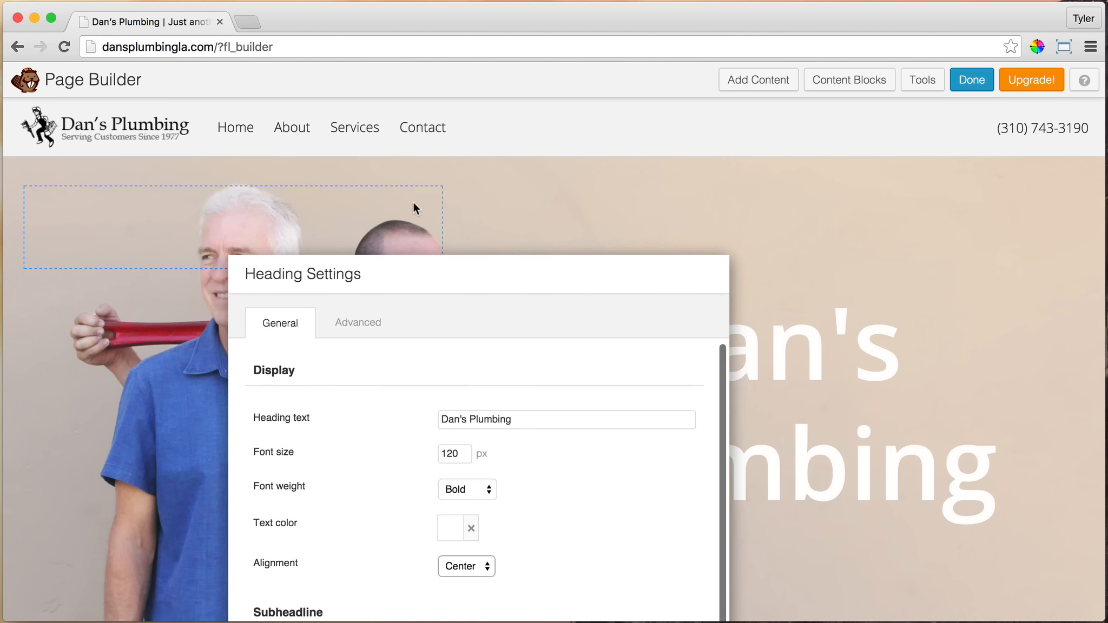
{"action": "left_click_drag", "start_coordinate": [641, 272], "coordinate": [644, 127]}
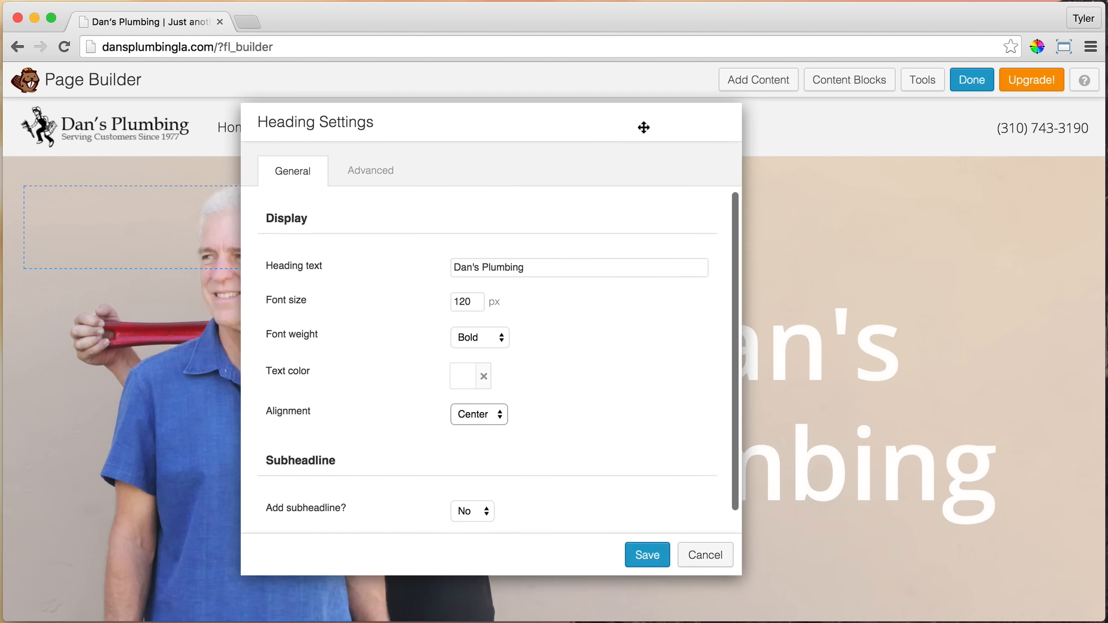
{"action": "scroll", "coordinate": [638, 354], "scroll_direction": "down", "scroll_amount": 2}
{"action": "left_click", "coordinate": [487, 490]}
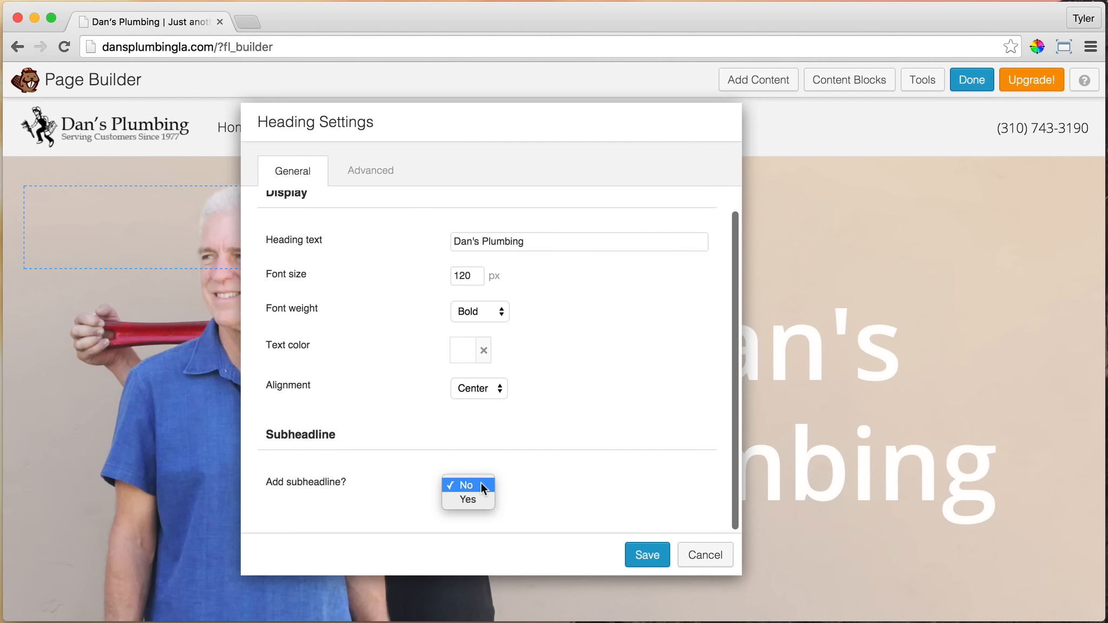
{"action": "left_click", "coordinate": [482, 497]}
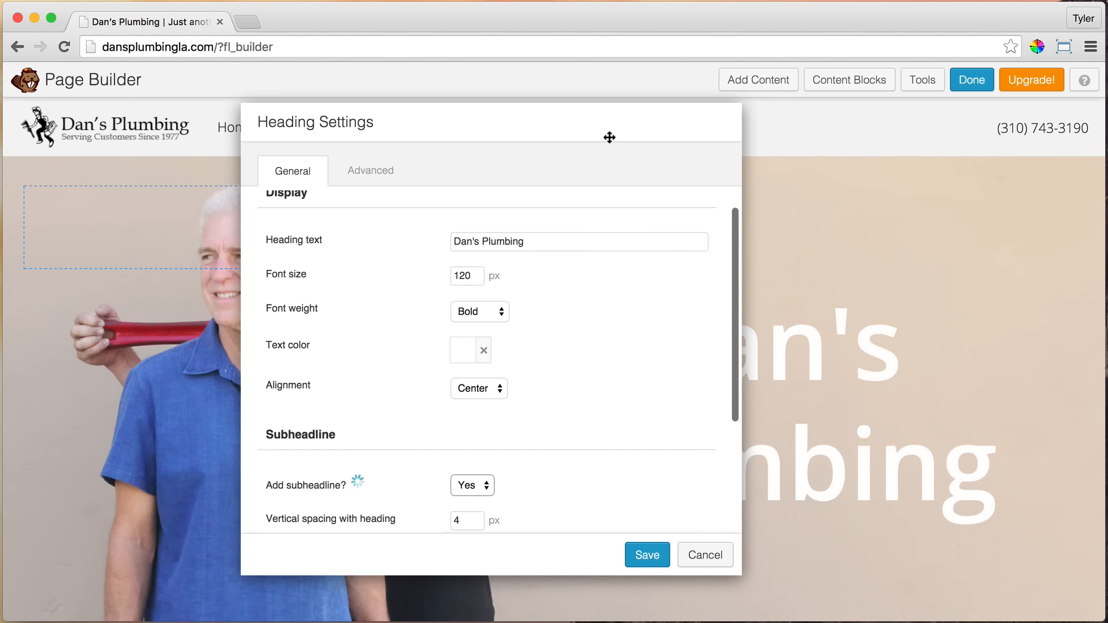
{"action": "left_click_drag", "start_coordinate": [608, 136], "coordinate": [636, 112]}
{"action": "scroll", "coordinate": [631, 347], "scroll_direction": "down", "scroll_amount": 2}
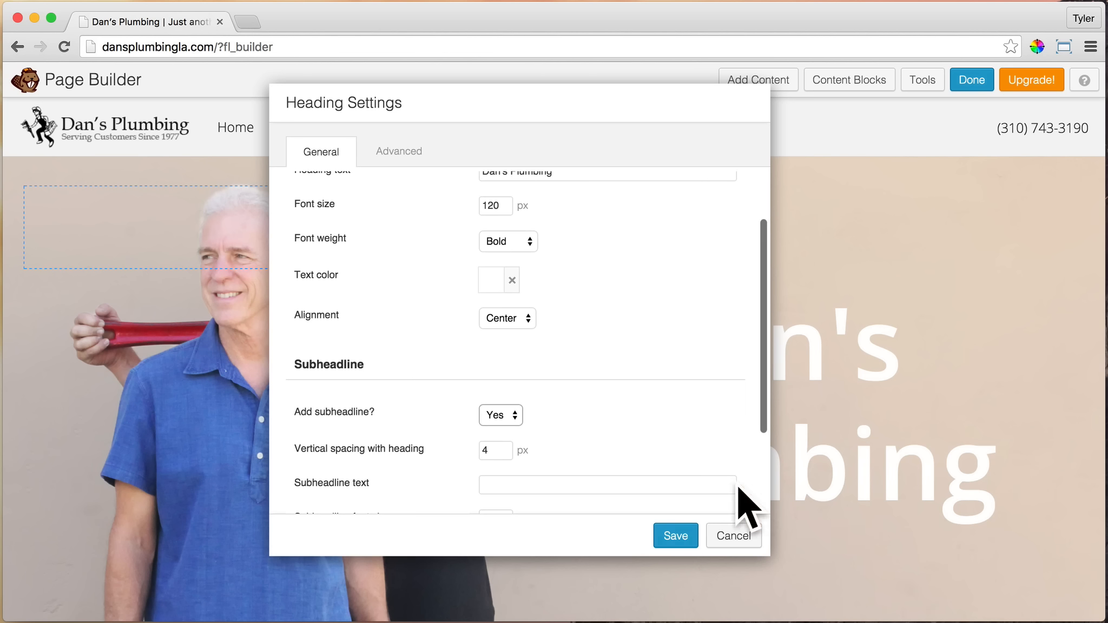
{"action": "left_click", "coordinate": [492, 454]}
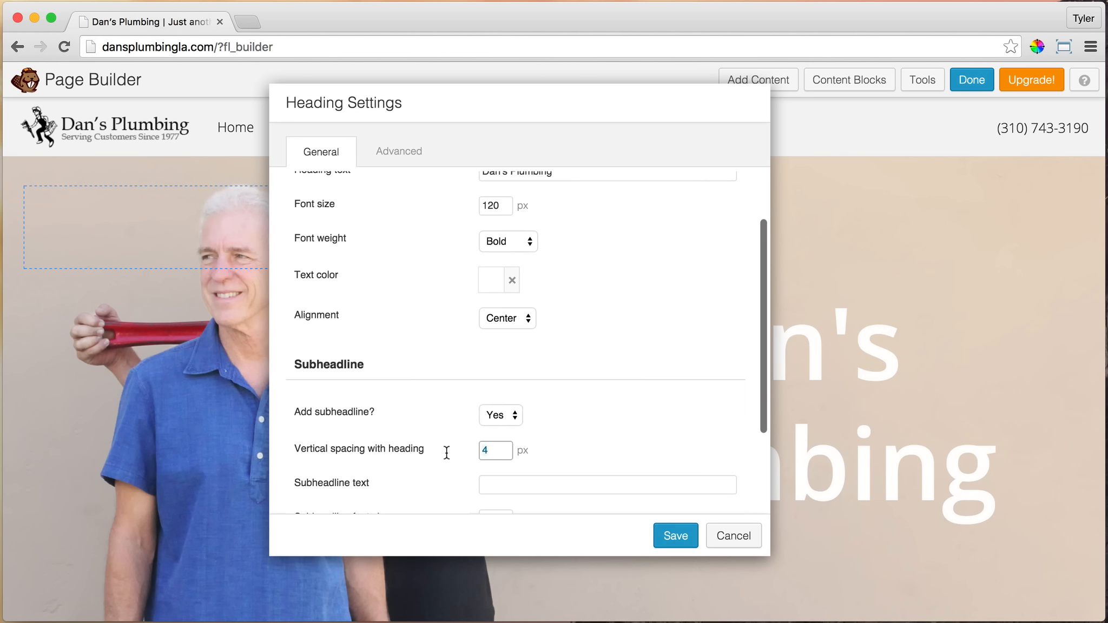
{"action": "left_click_drag", "start_coordinate": [622, 105], "coordinate": [513, 112]}
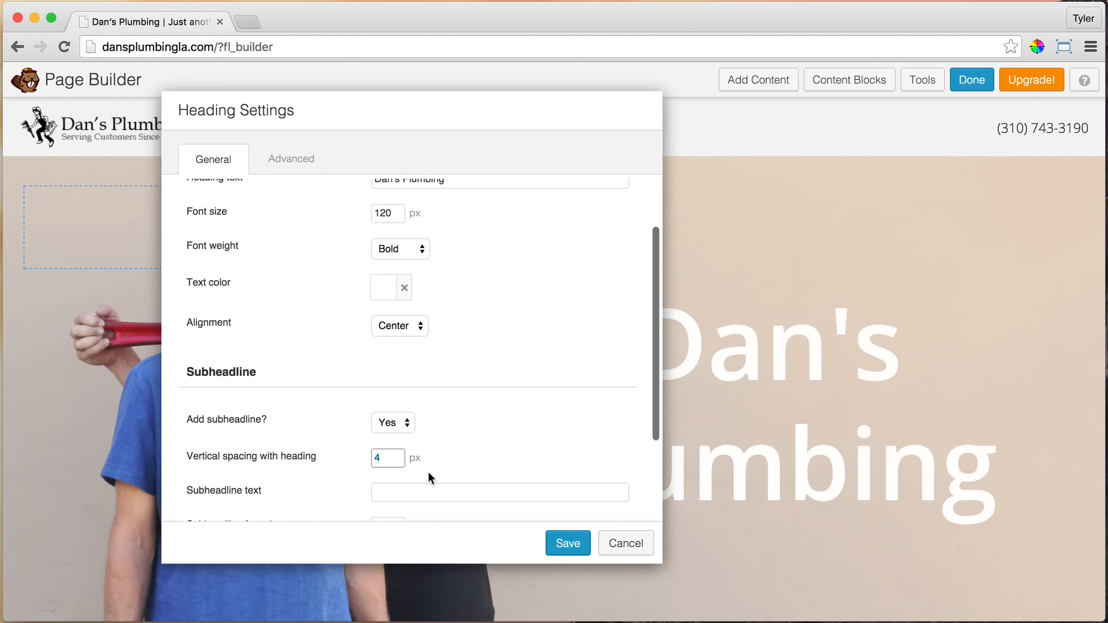
{"action": "type", "text": "0"}
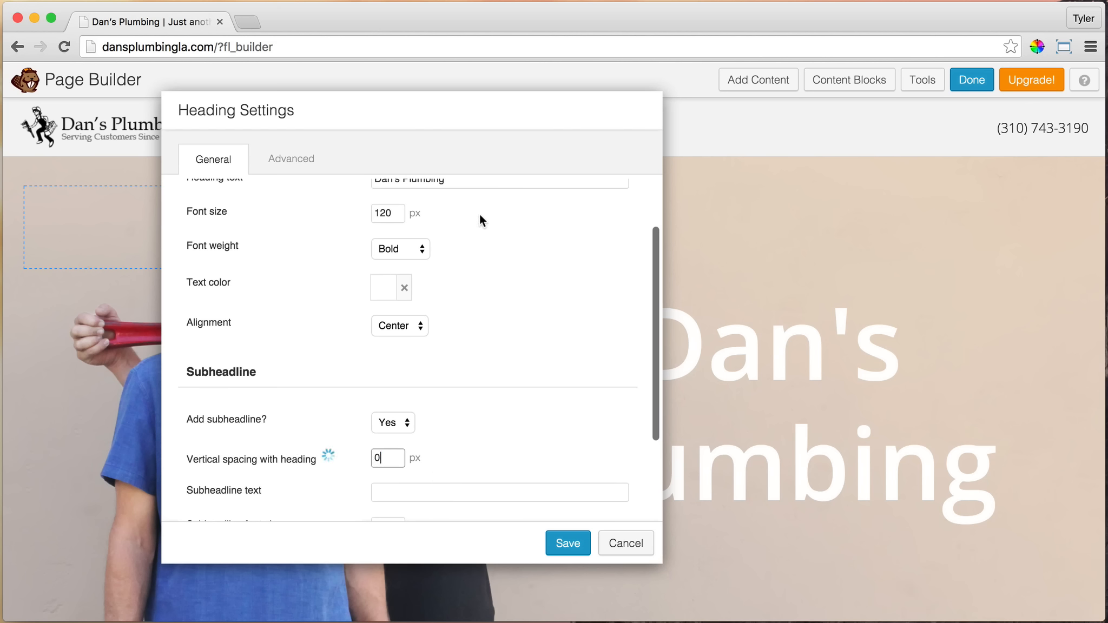
Enter "a family run business since 1977" as the heading's subheadline text
{"action": "left_click", "coordinate": [435, 494]}
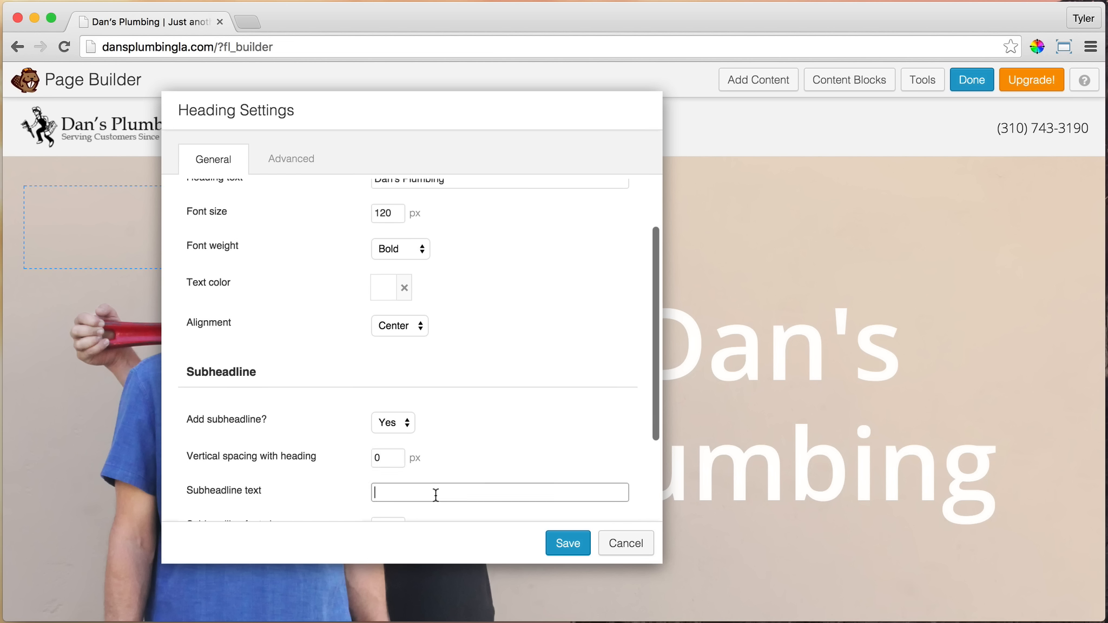
{"action": "type", "text": "a family r"}
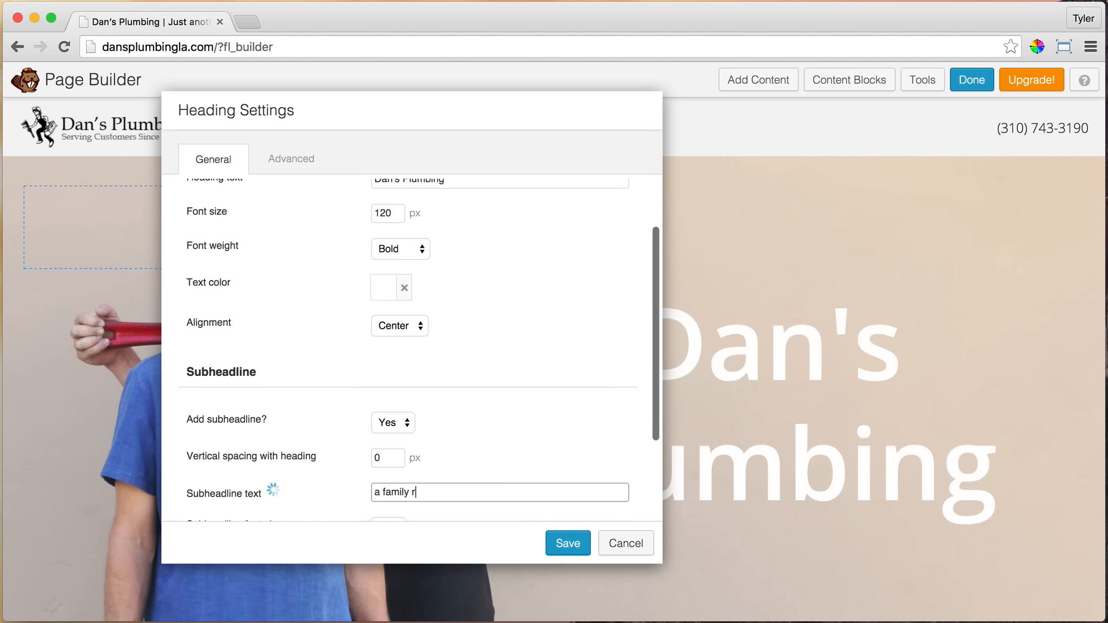
{"action": "type", "text": "un business since "}
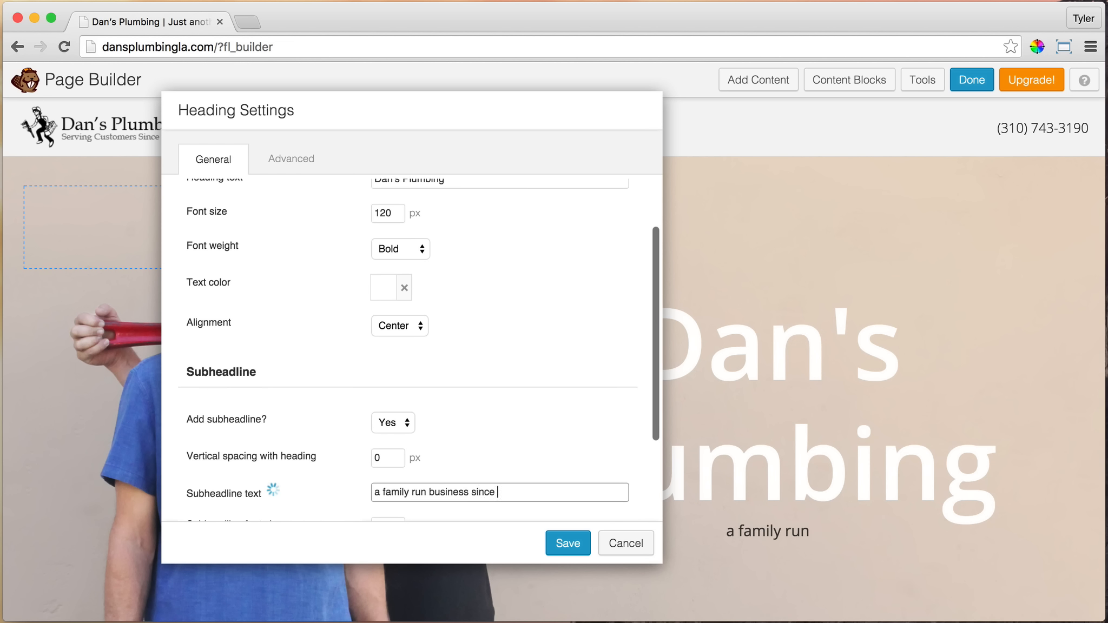
{"action": "type", "text": "1977"}
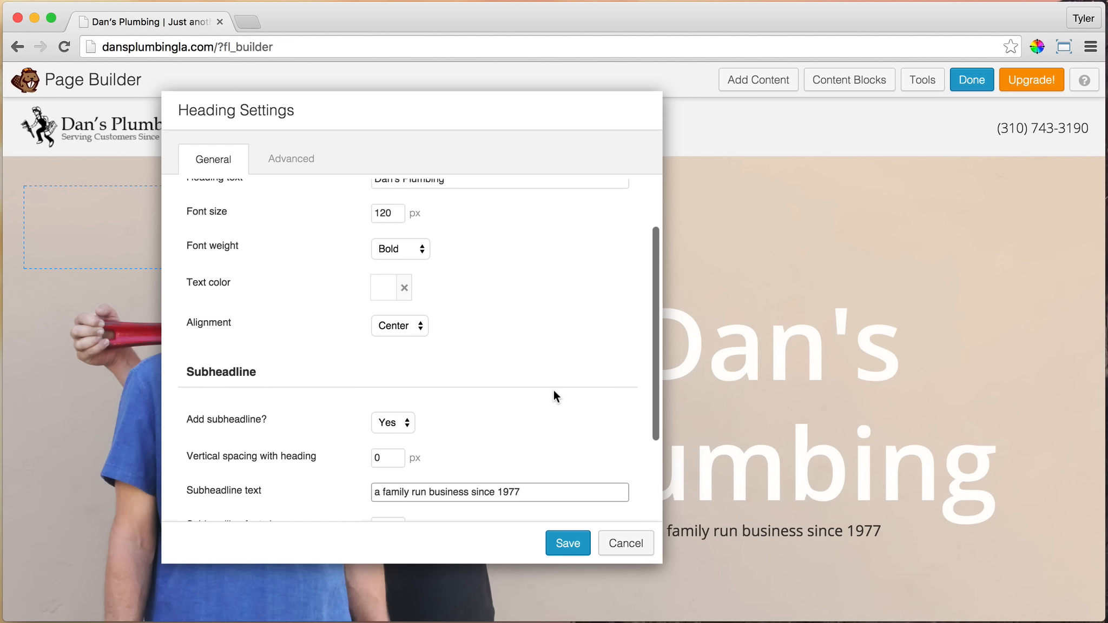
Set the subheadline font size to 28 px
{"action": "scroll", "coordinate": [514, 401], "scroll_direction": "down", "scroll_amount": 3}
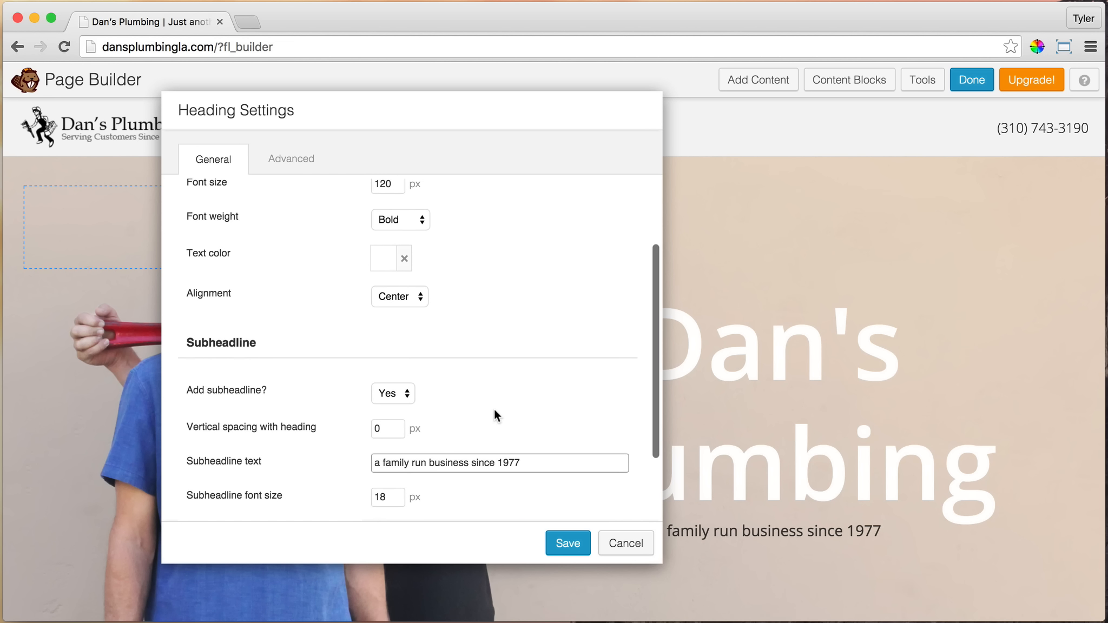
{"action": "left_click_drag", "start_coordinate": [392, 465], "coordinate": [362, 462]}
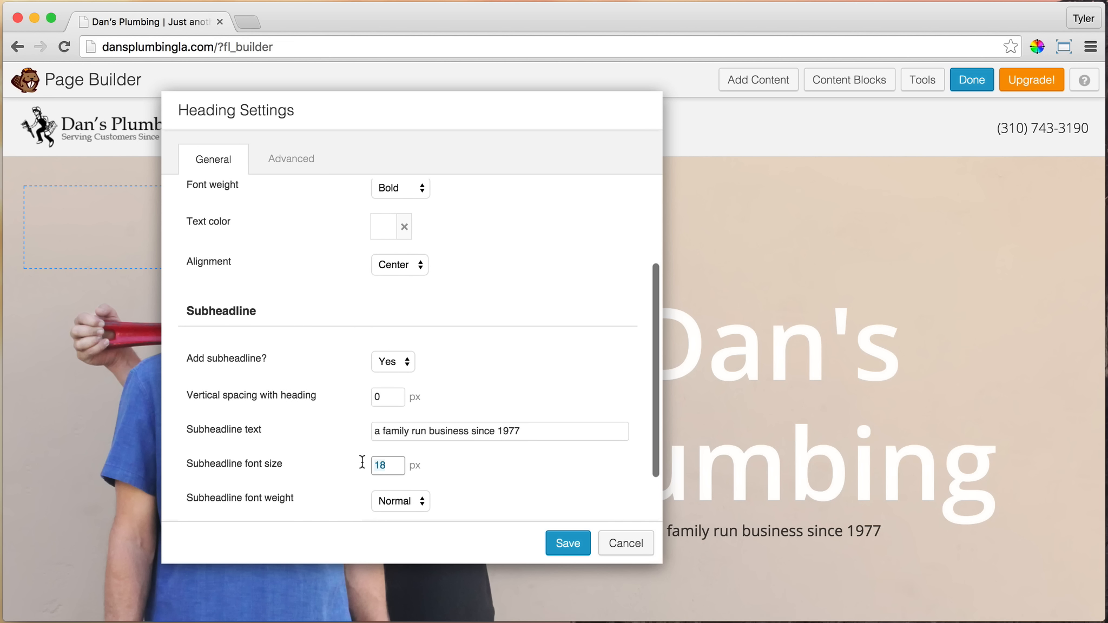
{"action": "type", "text": "28"}
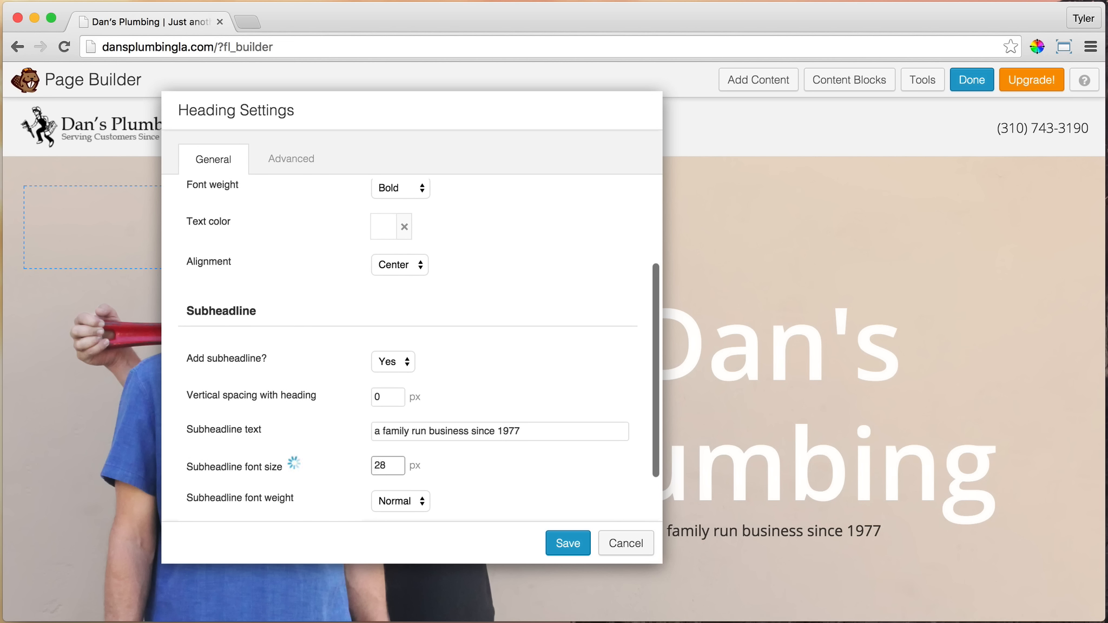
{"action": "left_click", "coordinate": [518, 474]}
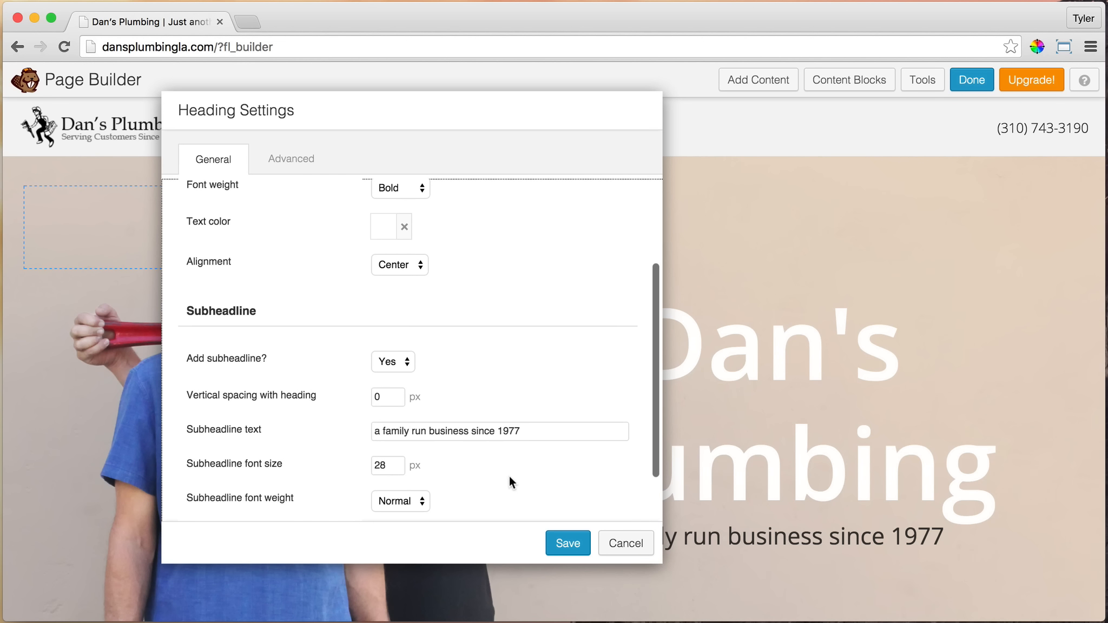
Change the subheadline text color to white (#ffffff) and move the settings dialog clear of the heading
{"action": "scroll", "coordinate": [534, 460], "scroll_direction": "down", "scroll_amount": 1}
{"action": "scroll", "coordinate": [534, 461], "scroll_direction": "down", "scroll_amount": 2}
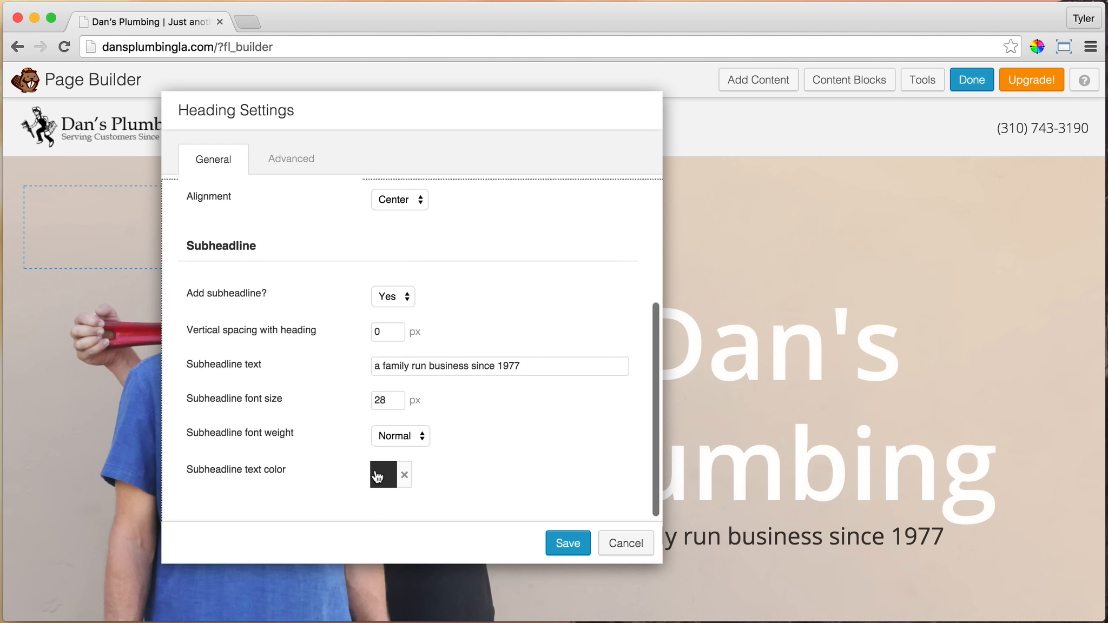
{"action": "left_click", "coordinate": [377, 477]}
{"action": "left_click_drag", "start_coordinate": [399, 343], "coordinate": [349, 223]}
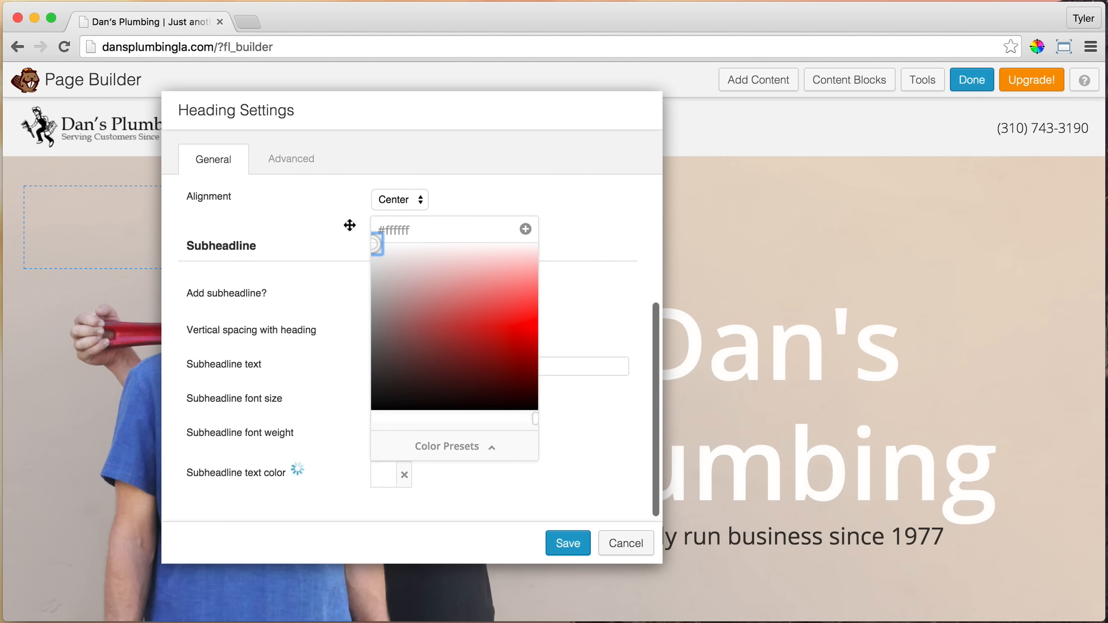
{"action": "left_click", "coordinate": [531, 229]}
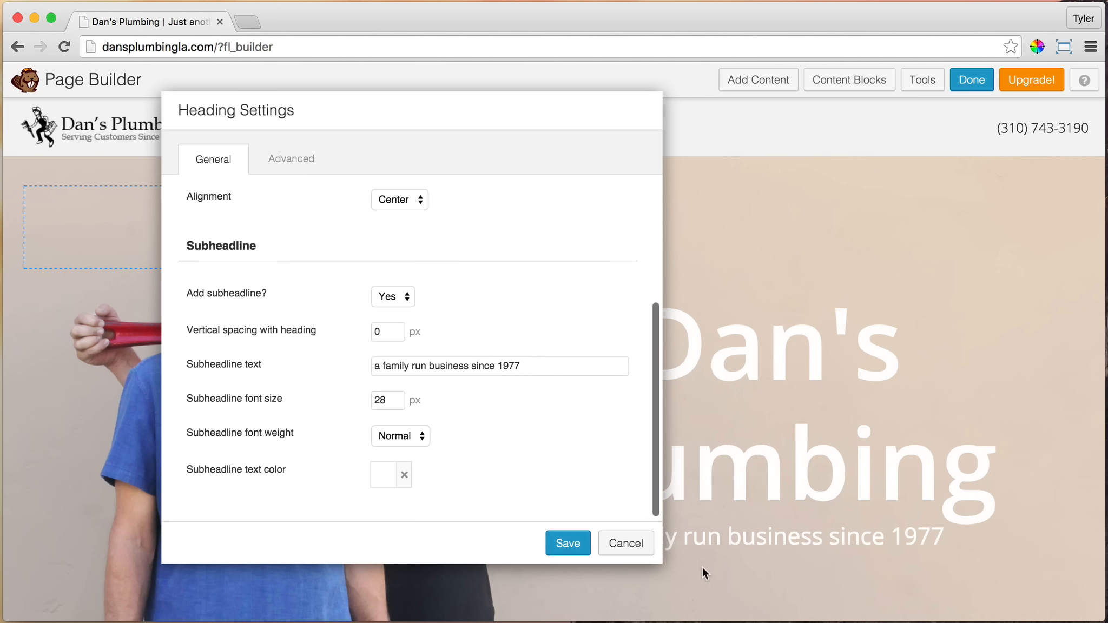
{"action": "left_click_drag", "start_coordinate": [594, 112], "coordinate": [495, 142]}
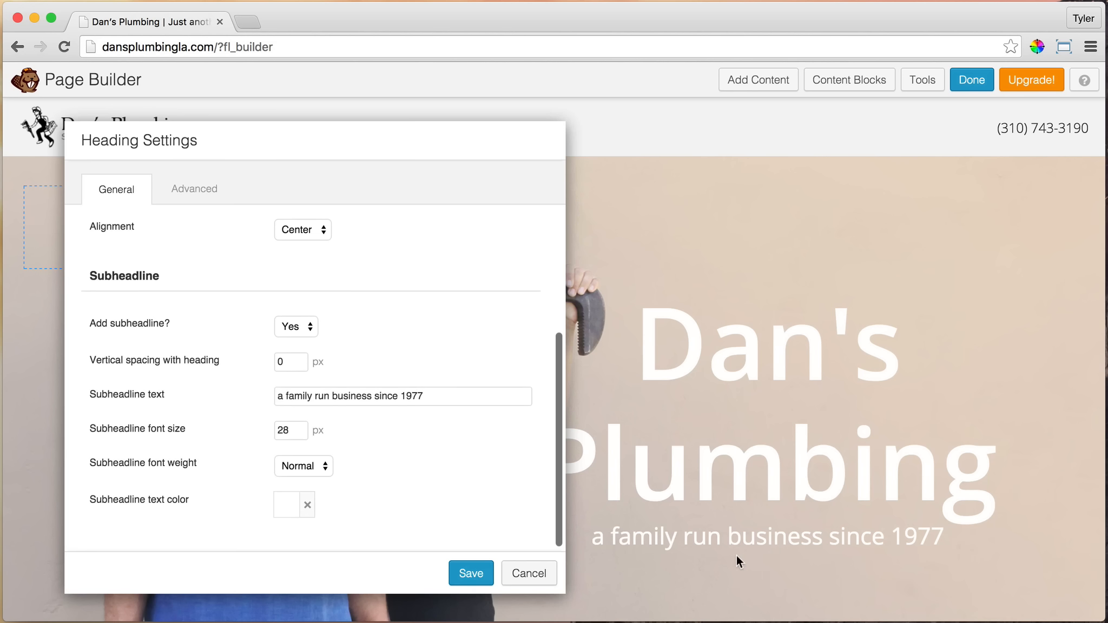
Set the heading module's bottom margin to 0 px in its advanced settings and save the heading
{"action": "left_click", "coordinate": [194, 192]}
{"action": "scroll", "coordinate": [303, 224], "scroll_direction": "down", "scroll_amount": 2}
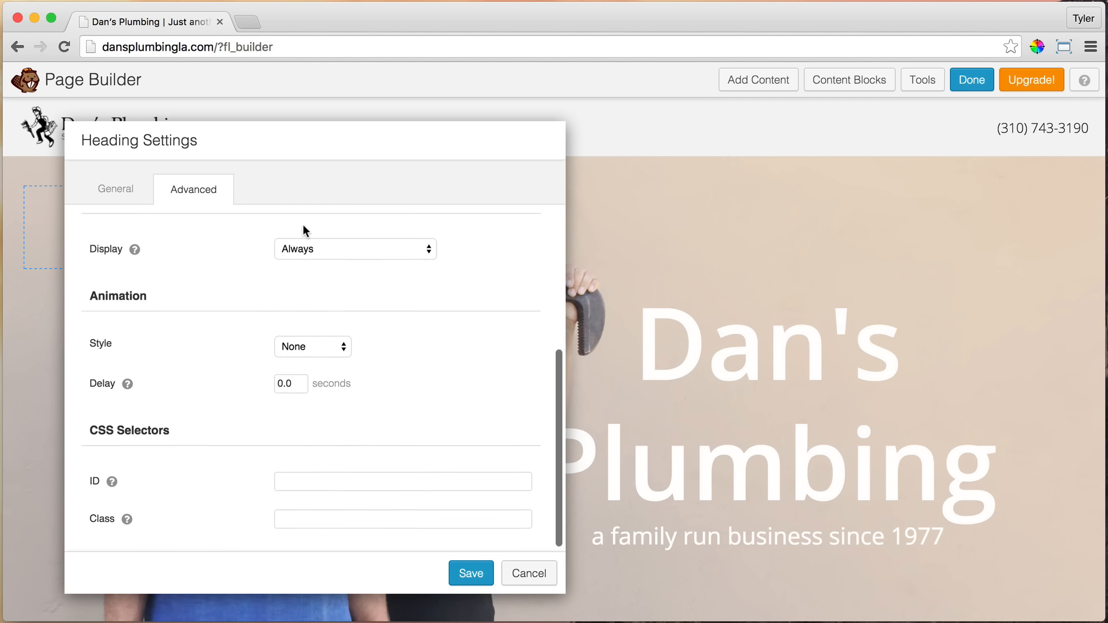
{"action": "scroll", "coordinate": [303, 224], "scroll_direction": "up", "scroll_amount": 5}
{"action": "left_click", "coordinate": [109, 194]}
{"action": "left_click", "coordinate": [187, 188]}
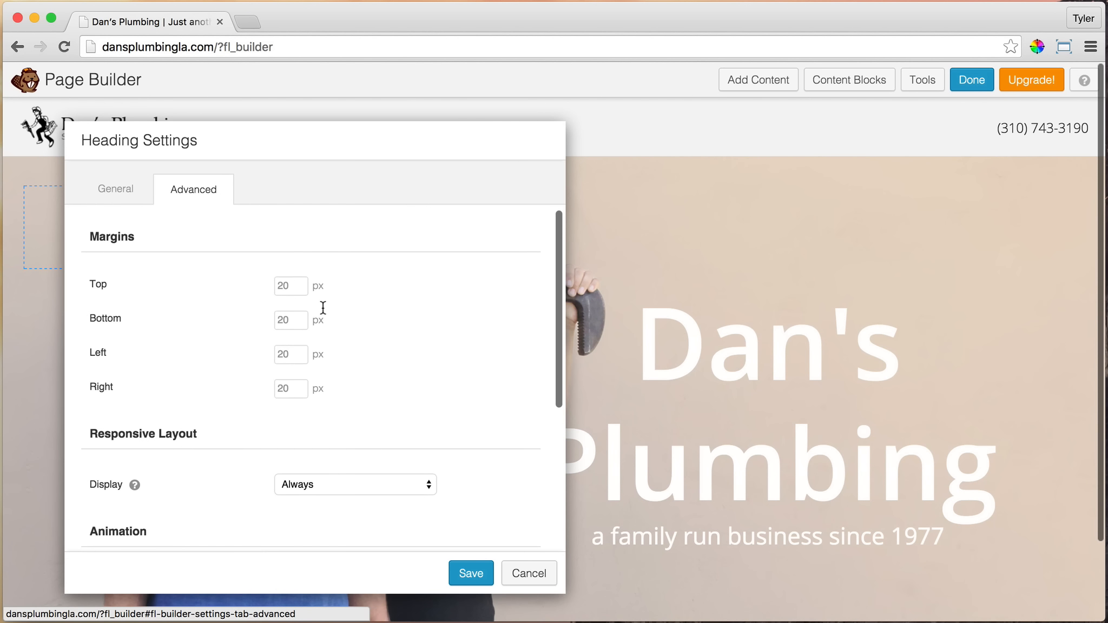
{"action": "left_click", "coordinate": [297, 320]}
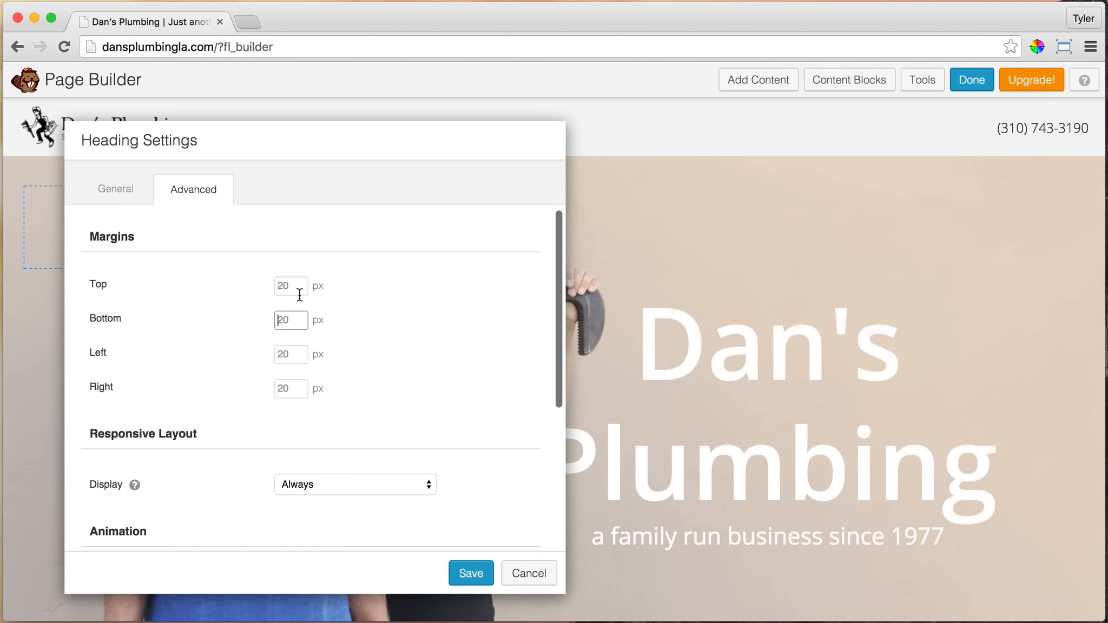
{"action": "type", "text": "0"}
{"action": "left_click", "coordinate": [478, 574]}
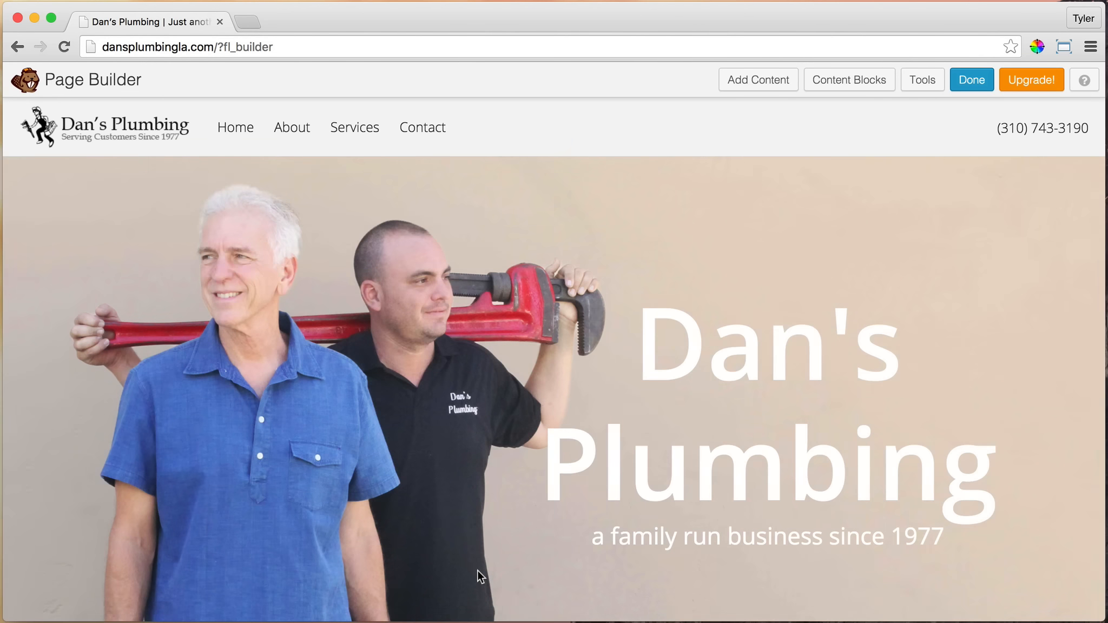
{"action": "scroll", "coordinate": [722, 435], "scroll_direction": "down", "scroll_amount": 3}
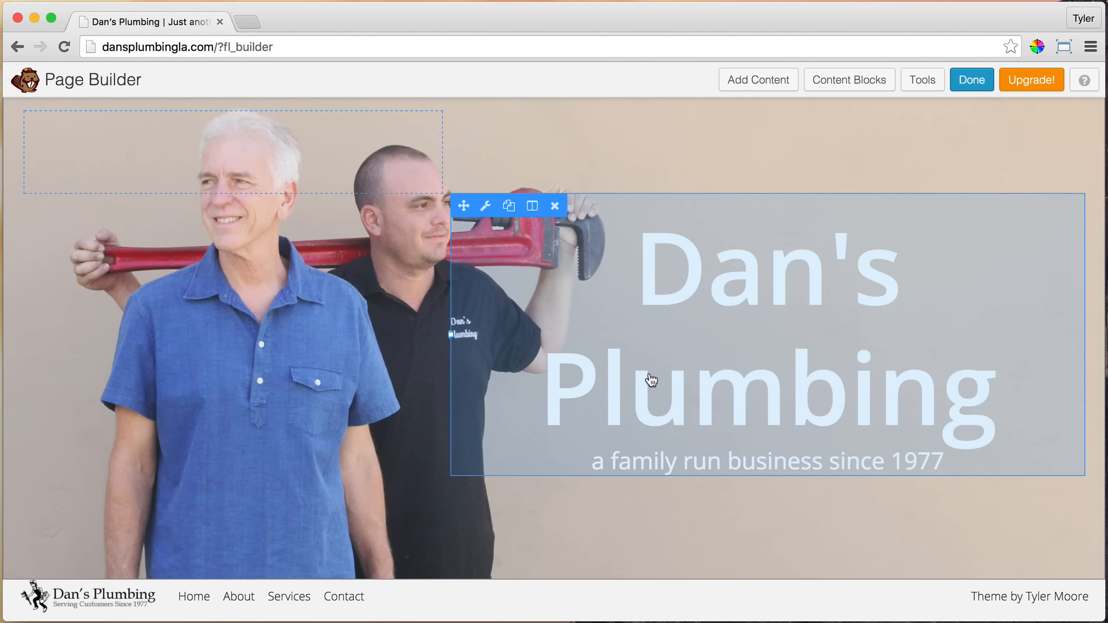
{"action": "scroll", "coordinate": [676, 436], "scroll_direction": "up", "scroll_amount": 3}
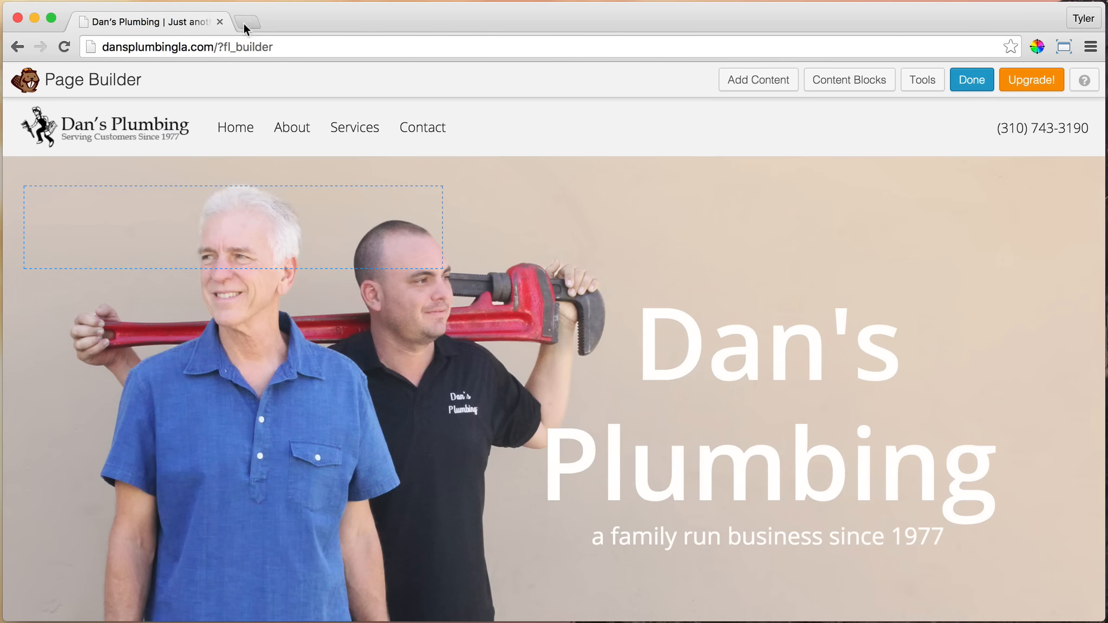
Open the Logomakr site at logomakr.com in a new browser tab, alongside the page being built
{"action": "left_click", "coordinate": [246, 21]}
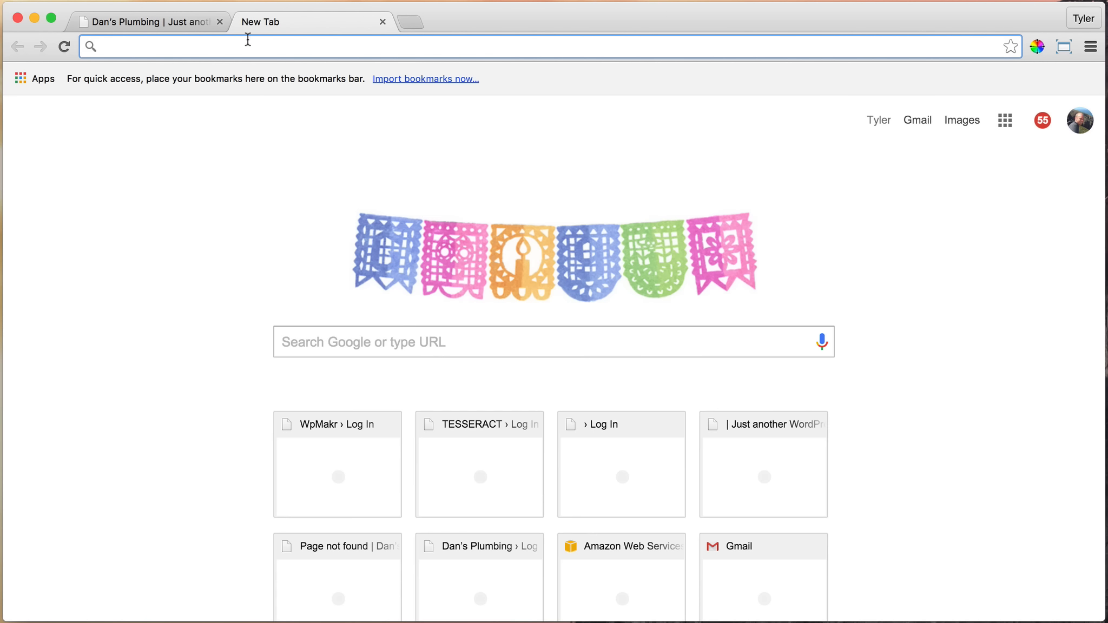
{"action": "type", "text": "logom"}
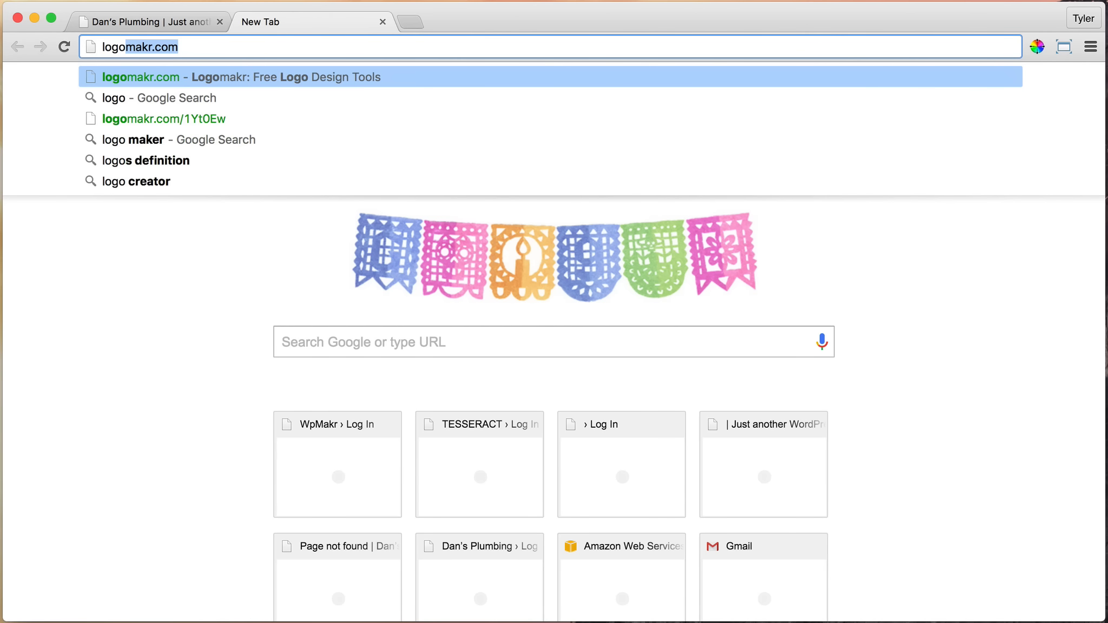
{"action": "type", "text": "akr.com"}
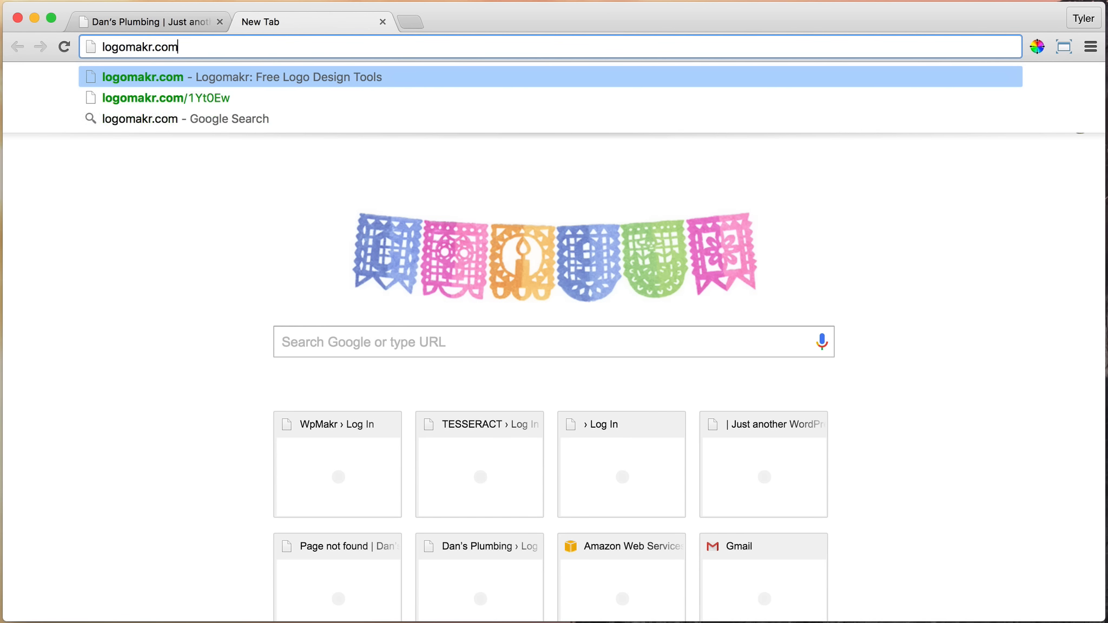
{"action": "key", "text": "Return"}
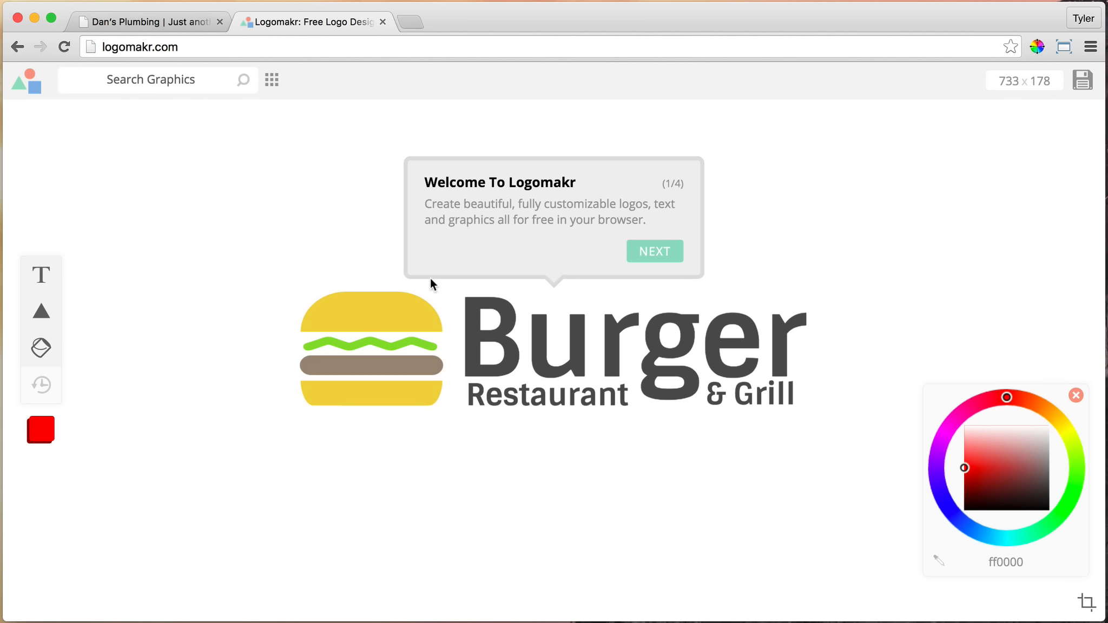
{"action": "left_click", "coordinate": [170, 23]}
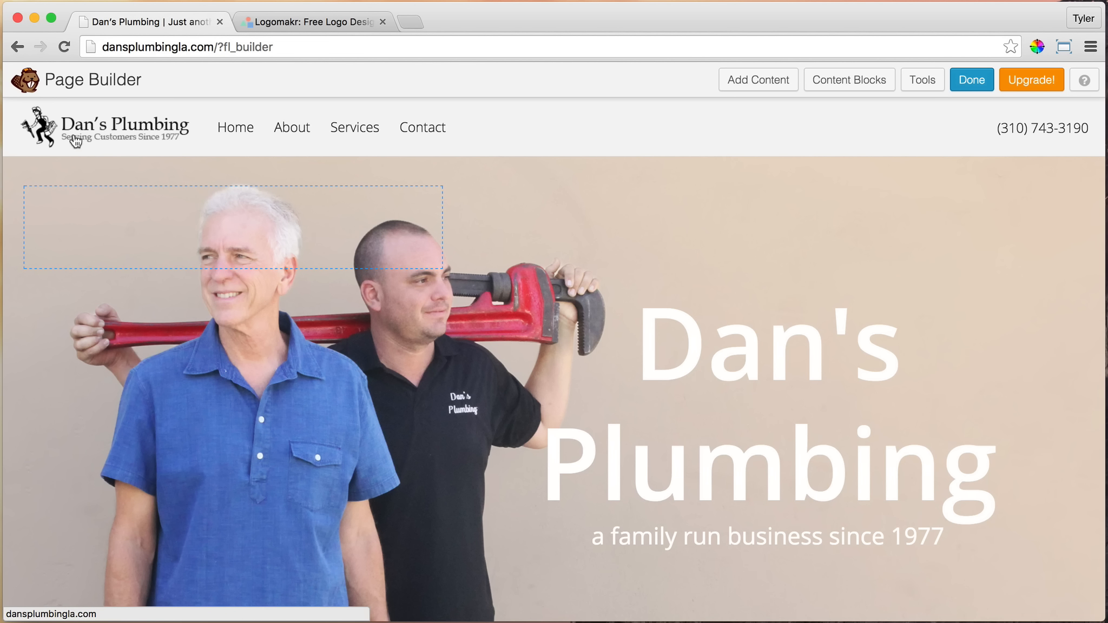
{"action": "left_click", "coordinate": [309, 23]}
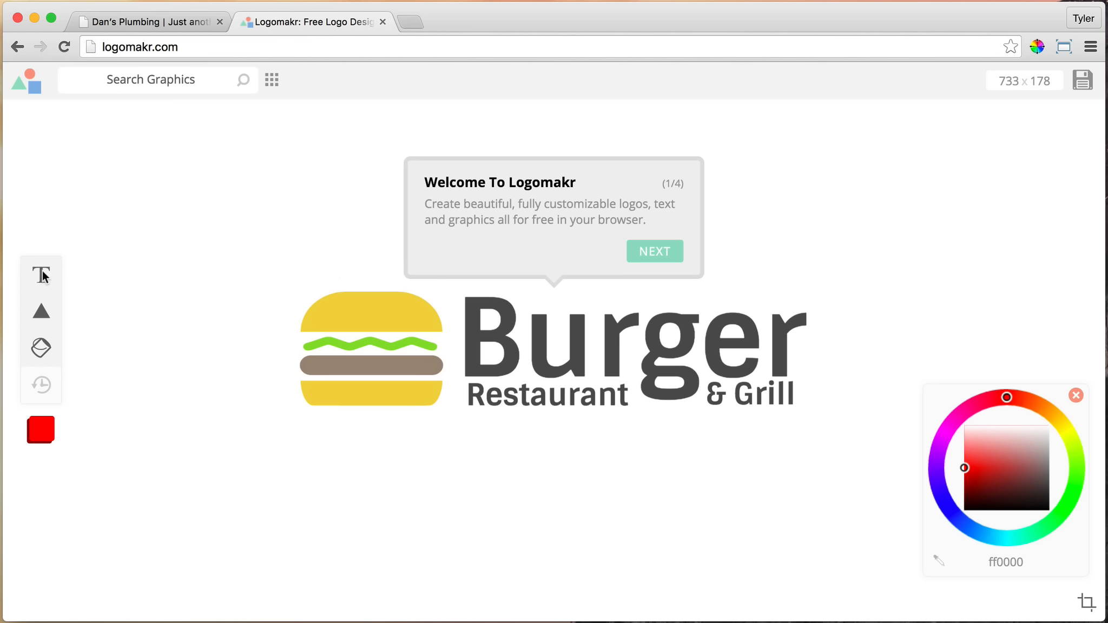
Dismiss the Logomakr welcome tour, search the graphics for "play" and add the circled play icon to the canvas
{"action": "left_click", "coordinate": [228, 218]}
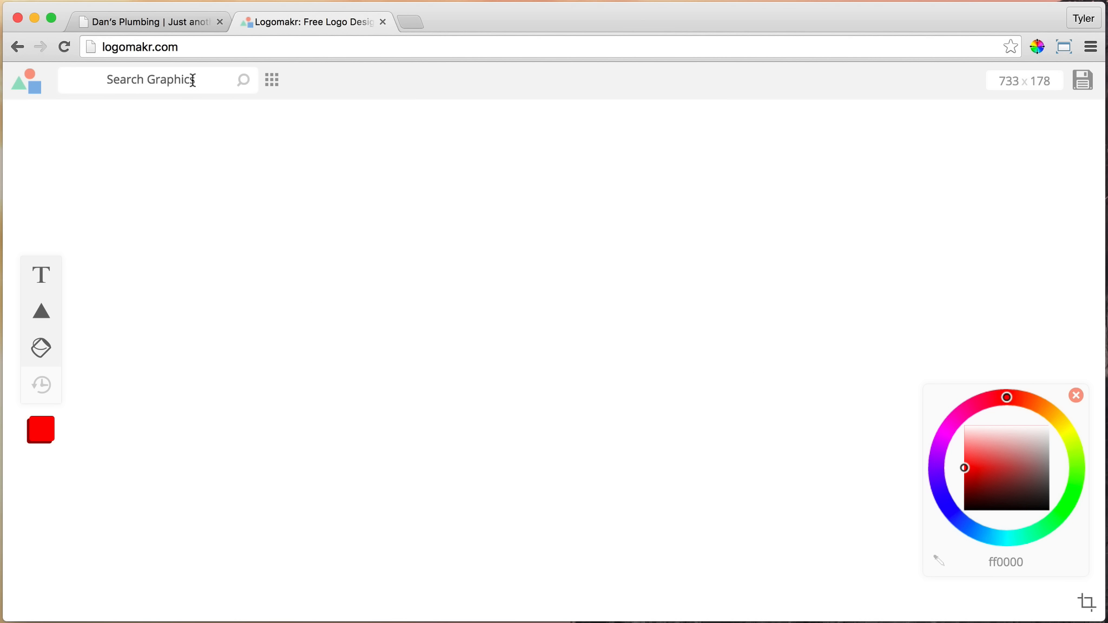
{"action": "left_click", "coordinate": [193, 80]}
{"action": "type", "text": "play"}
{"action": "key", "text": "Return"}
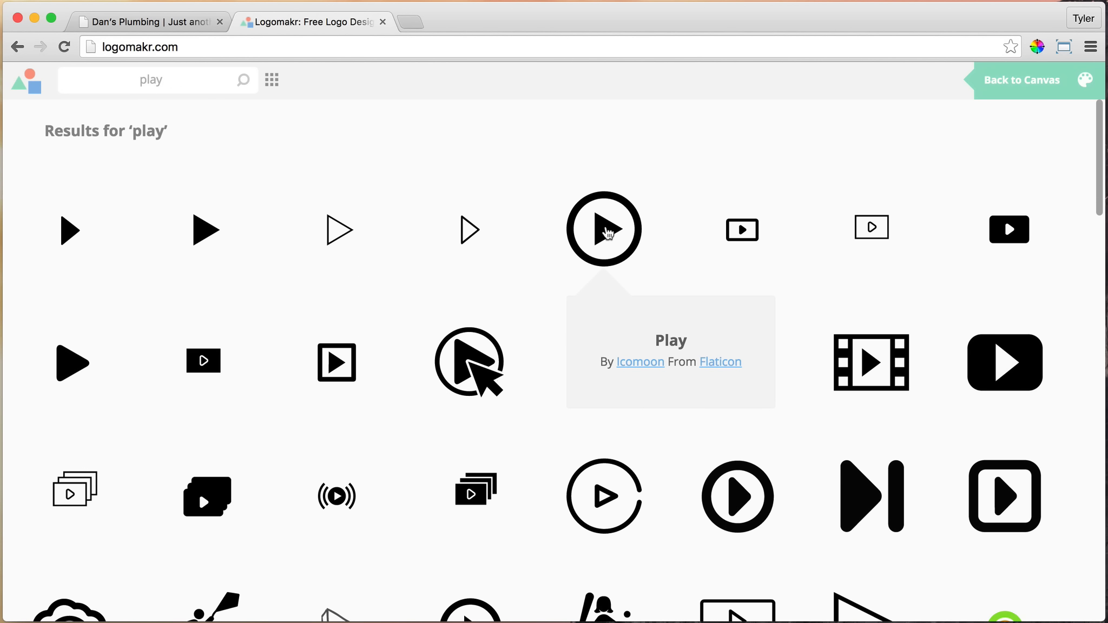
{"action": "left_click", "coordinate": [601, 227]}
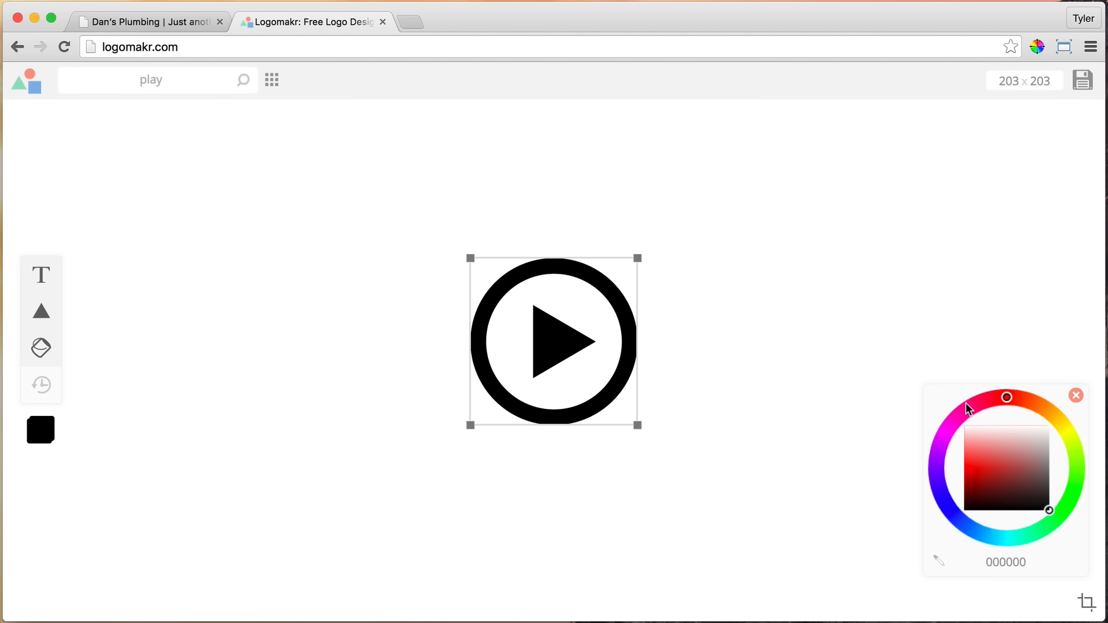
Recolor the play icon white (ffffff) and scale it down to 84 x 84
{"action": "left_click_drag", "start_coordinate": [991, 456], "coordinate": [949, 400]}
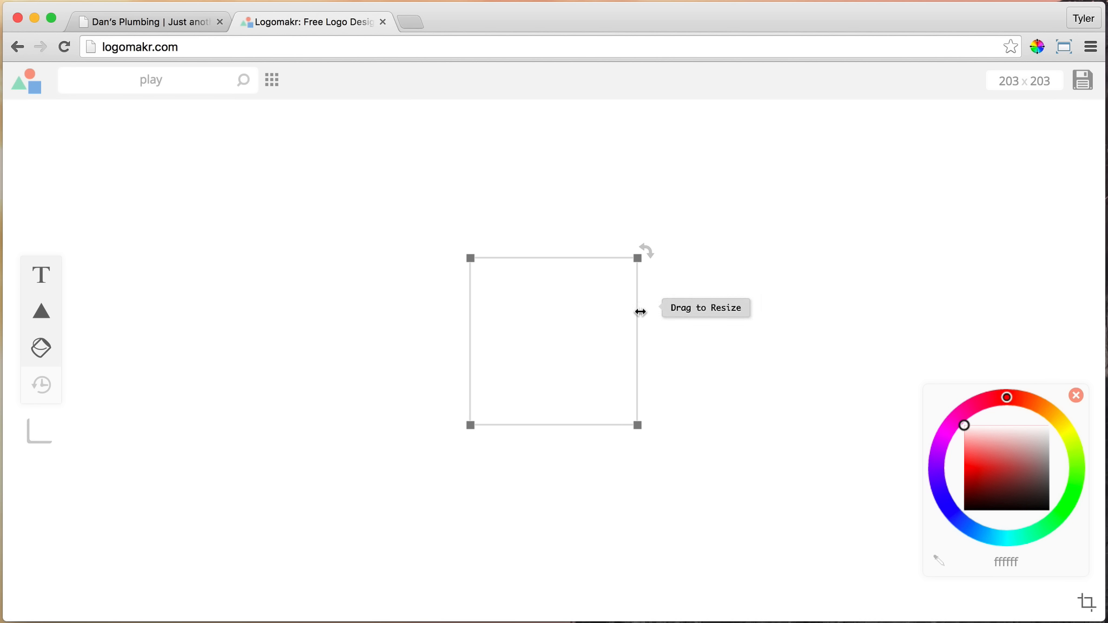
{"action": "left_click_drag", "start_coordinate": [637, 425], "coordinate": [539, 321]}
{"action": "left_click", "coordinate": [512, 287]}
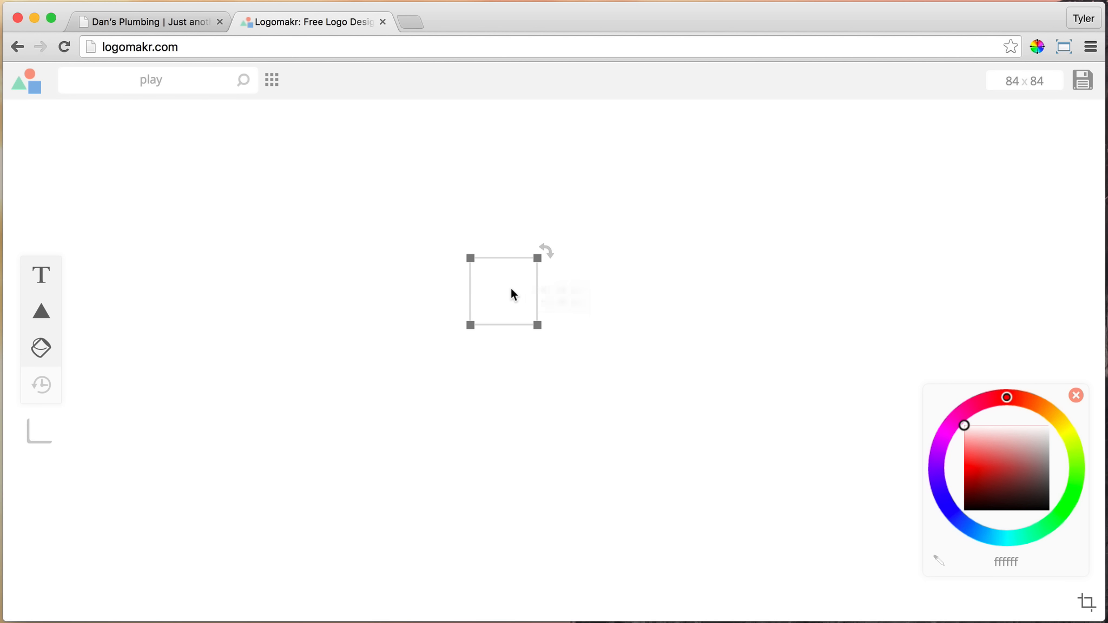
Save the play graphic and copy its author credits, closing Logomakr to return to the Dan's Plumbing page
{"action": "left_click", "coordinate": [1084, 79]}
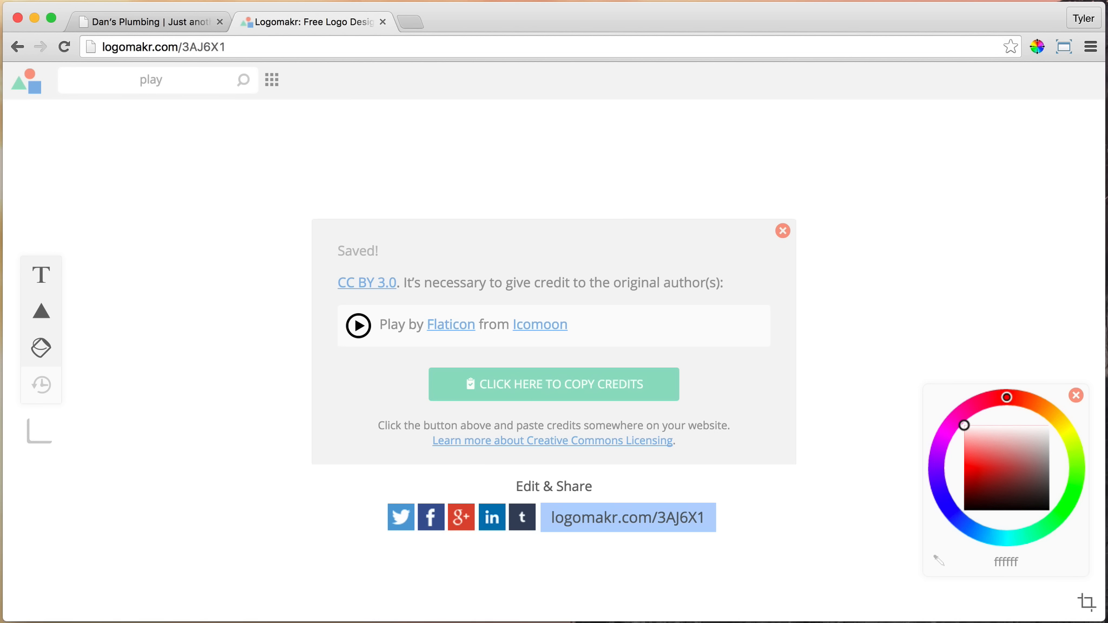
{"action": "left_click", "coordinate": [575, 390]}
{"action": "left_click", "coordinate": [163, 23]}
{"action": "left_click", "coordinate": [277, 22]}
{"action": "left_click", "coordinate": [383, 22]}
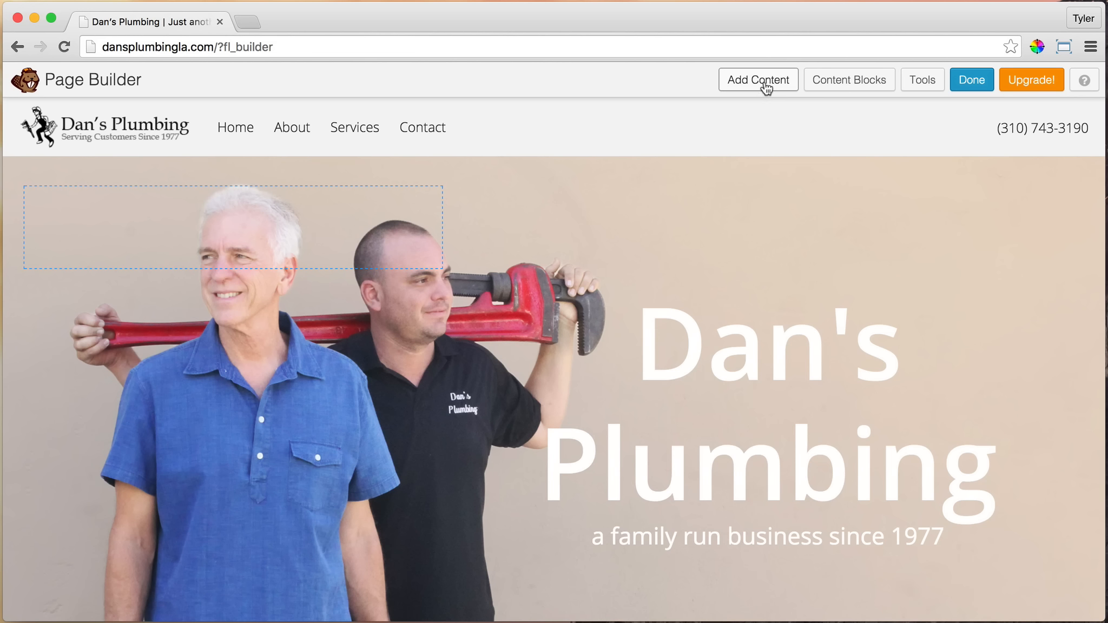
Add a Text Editor module beneath the "a family run business since 1977" subheadline
{"action": "left_click", "coordinate": [764, 82]}
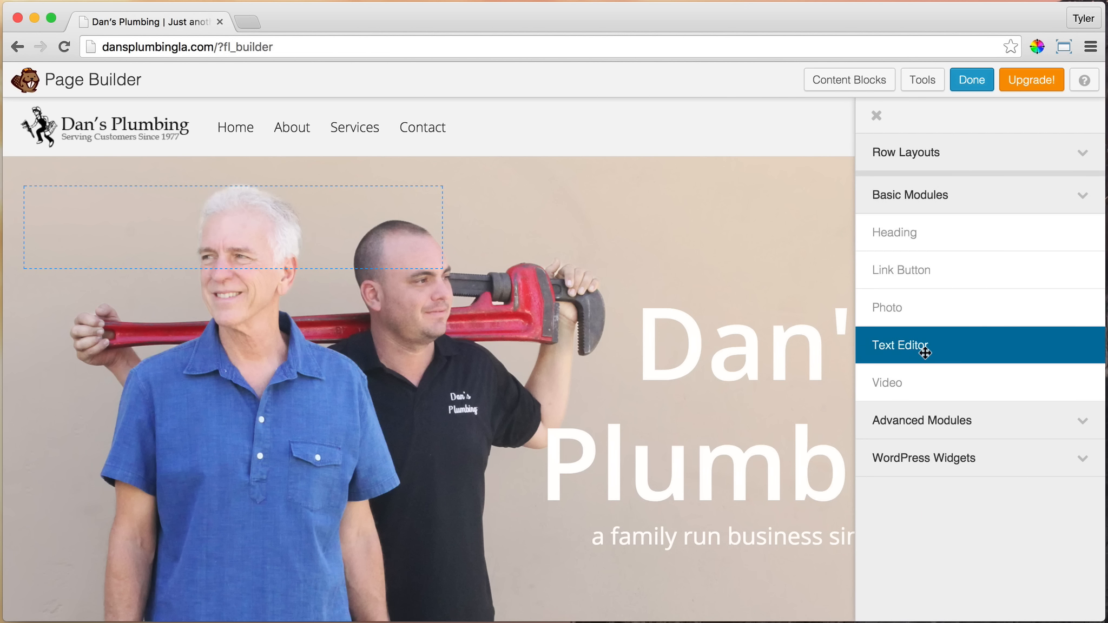
{"action": "left_click_drag", "start_coordinate": [922, 352], "coordinate": [680, 580]}
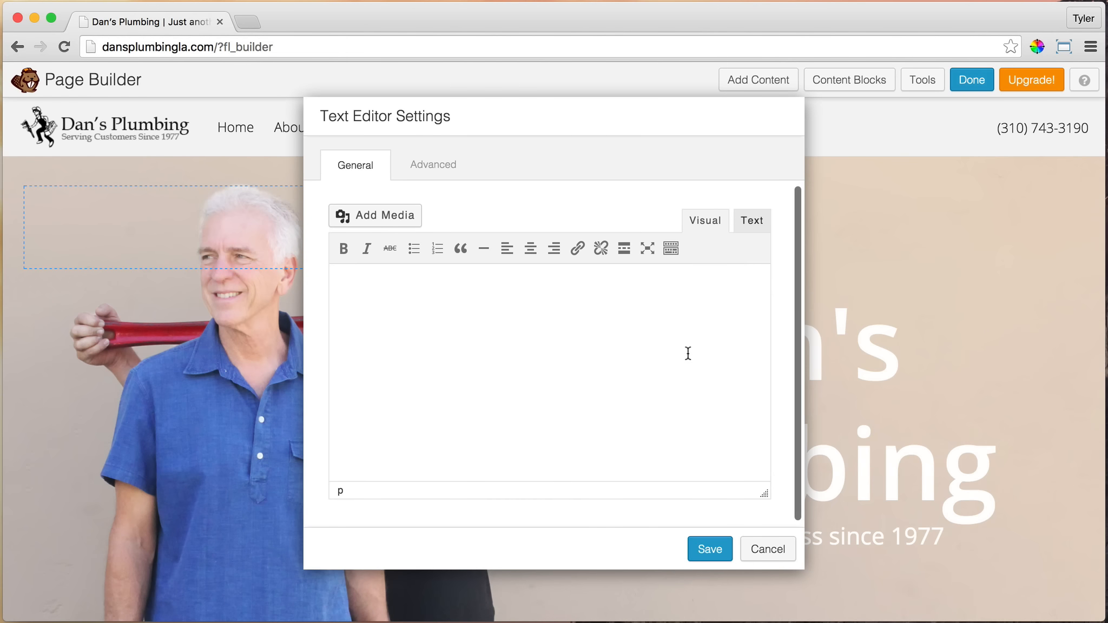
{"action": "left_click", "coordinate": [610, 329]}
Upload the play-button image Play-e1445983279838.png from the Images folder as media for the text module
{"action": "left_click", "coordinate": [381, 219]}
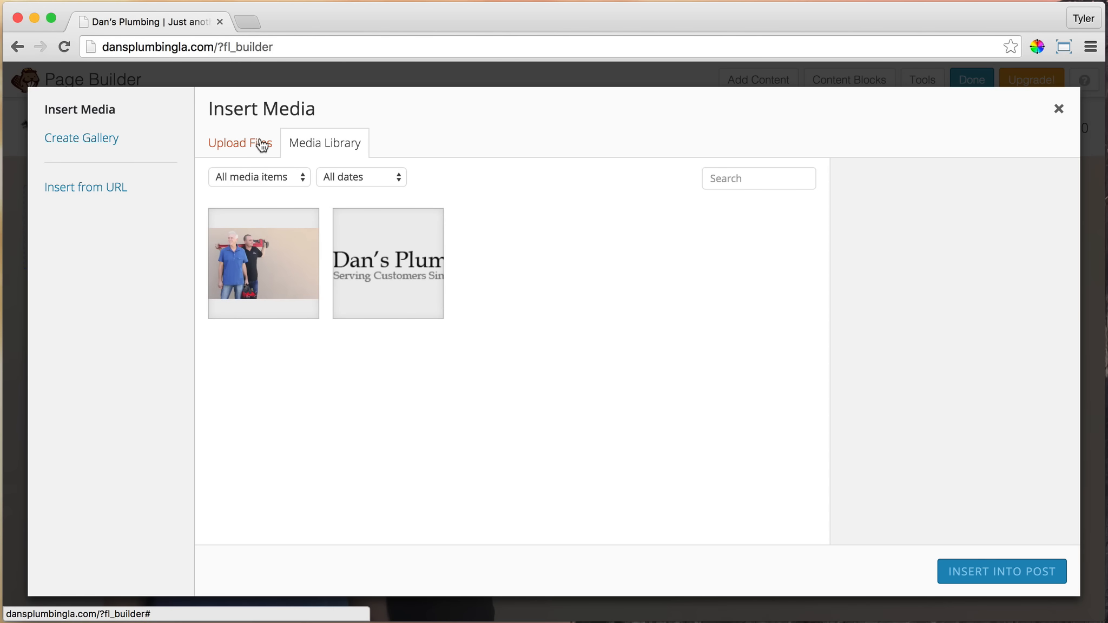
{"action": "left_click", "coordinate": [262, 145]}
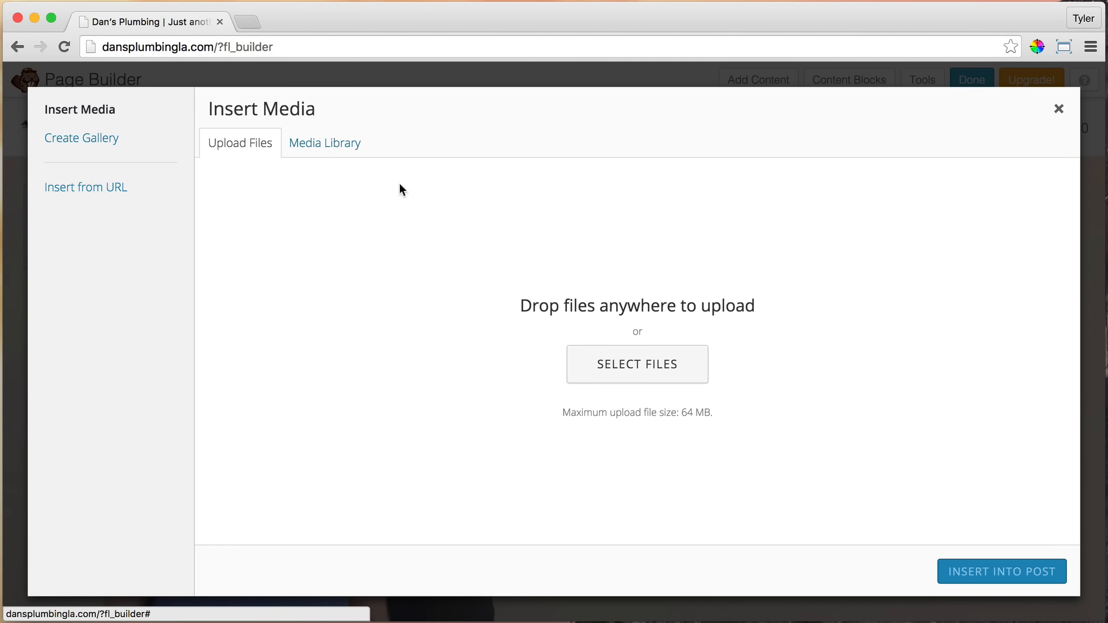
{"action": "left_click", "coordinate": [636, 364]}
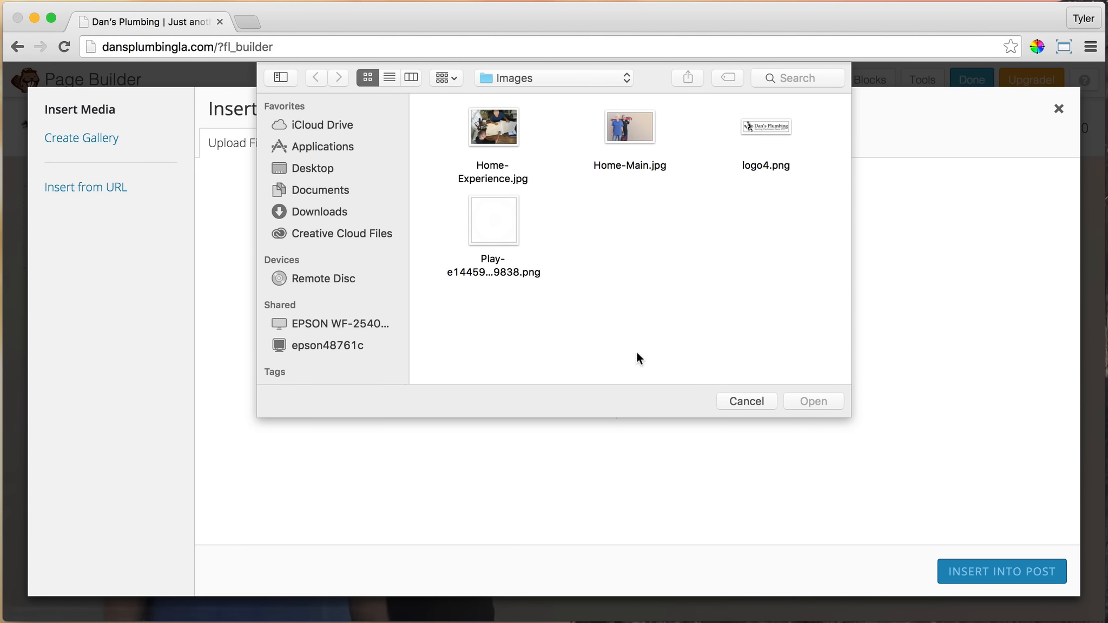
{"action": "left_click", "coordinate": [493, 219]}
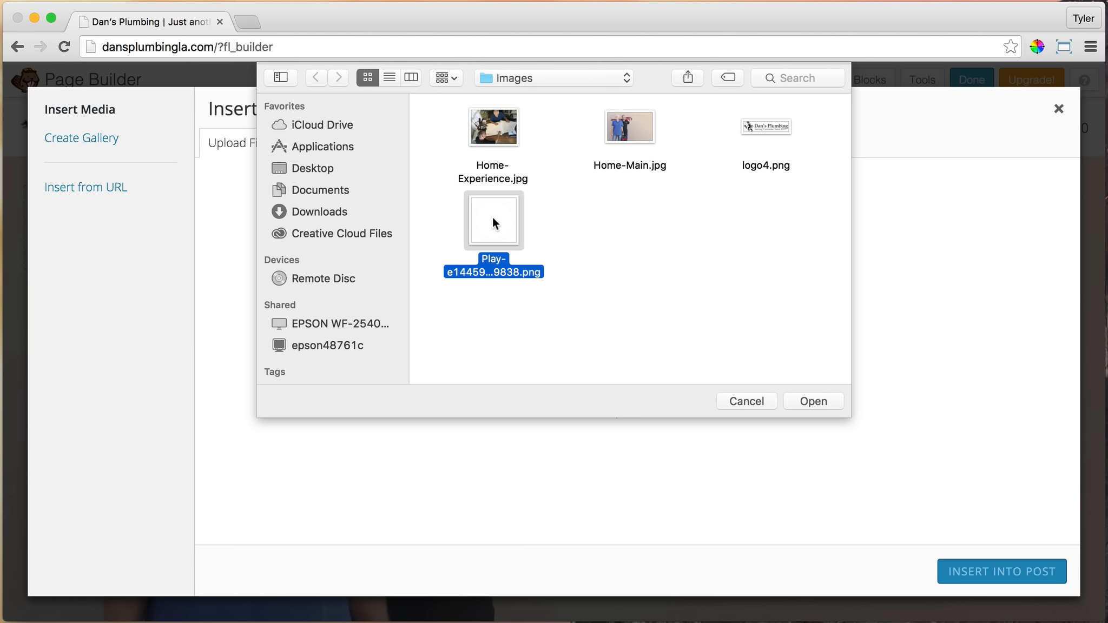
{"action": "left_click", "coordinate": [808, 400]}
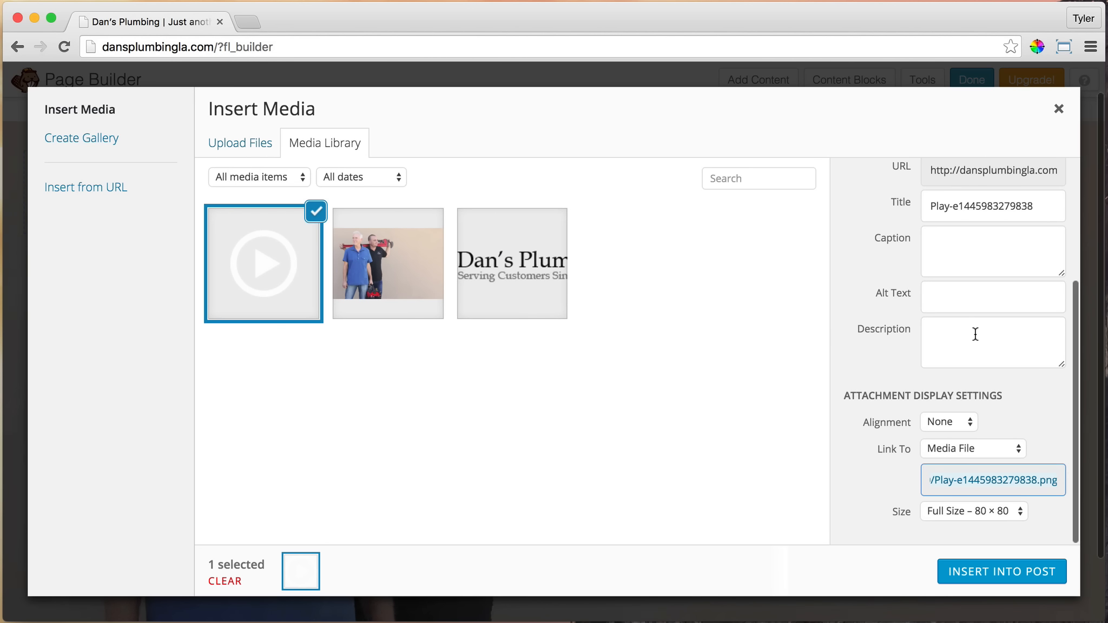
Insert the play image into the text module with Center alignment, no link and Full Size – 80 × 80
{"action": "left_click", "coordinate": [949, 421]}
{"action": "left_click", "coordinate": [951, 390]}
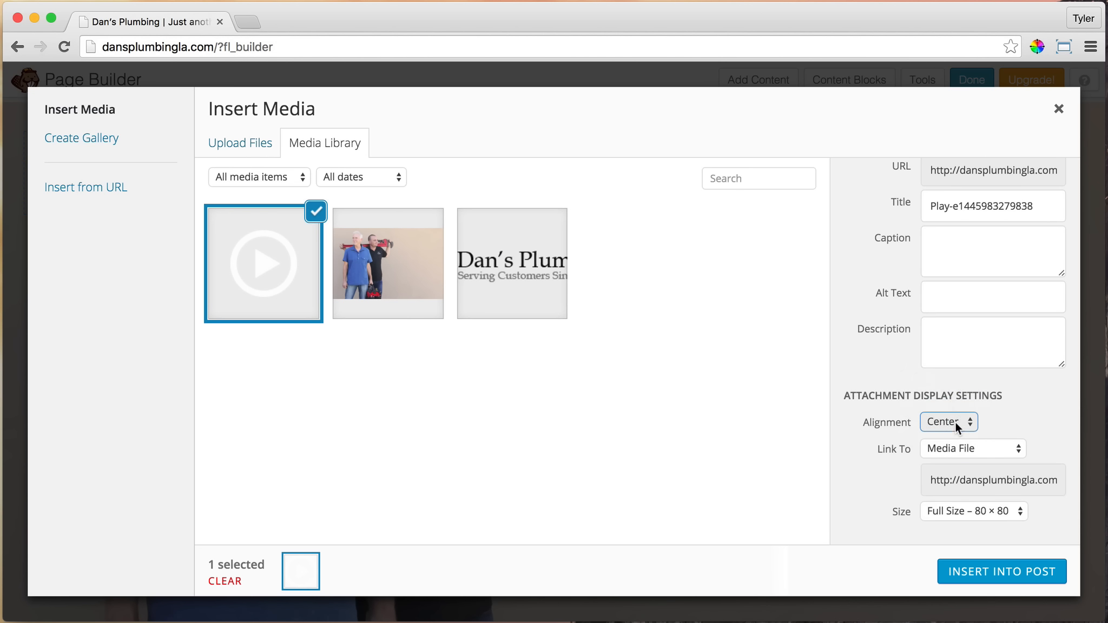
{"action": "left_click", "coordinate": [994, 448]}
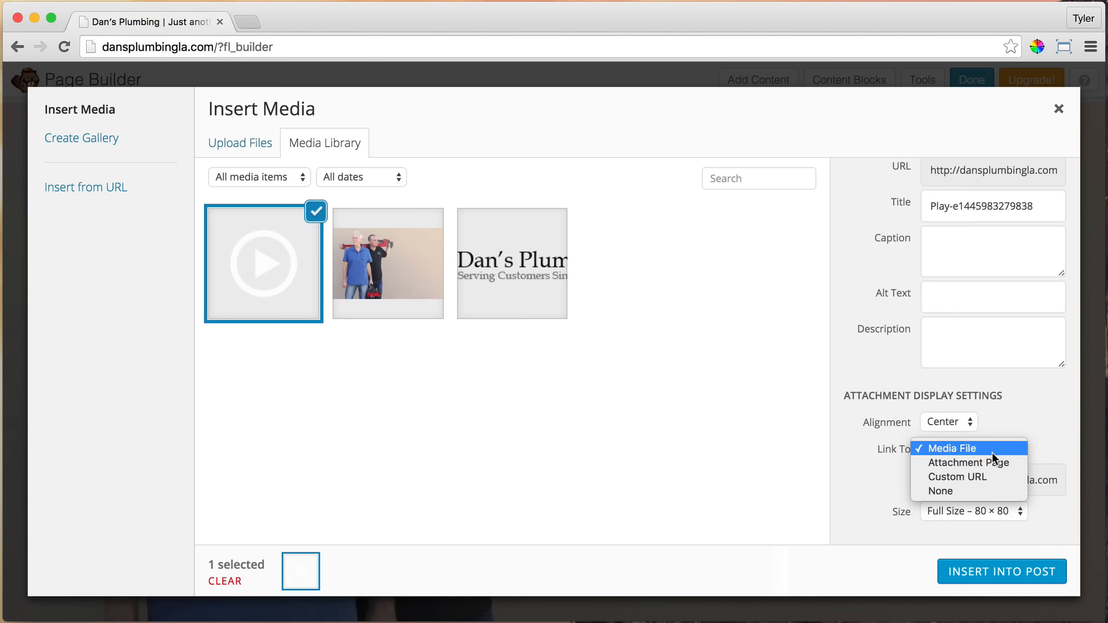
{"action": "left_click", "coordinate": [972, 491]}
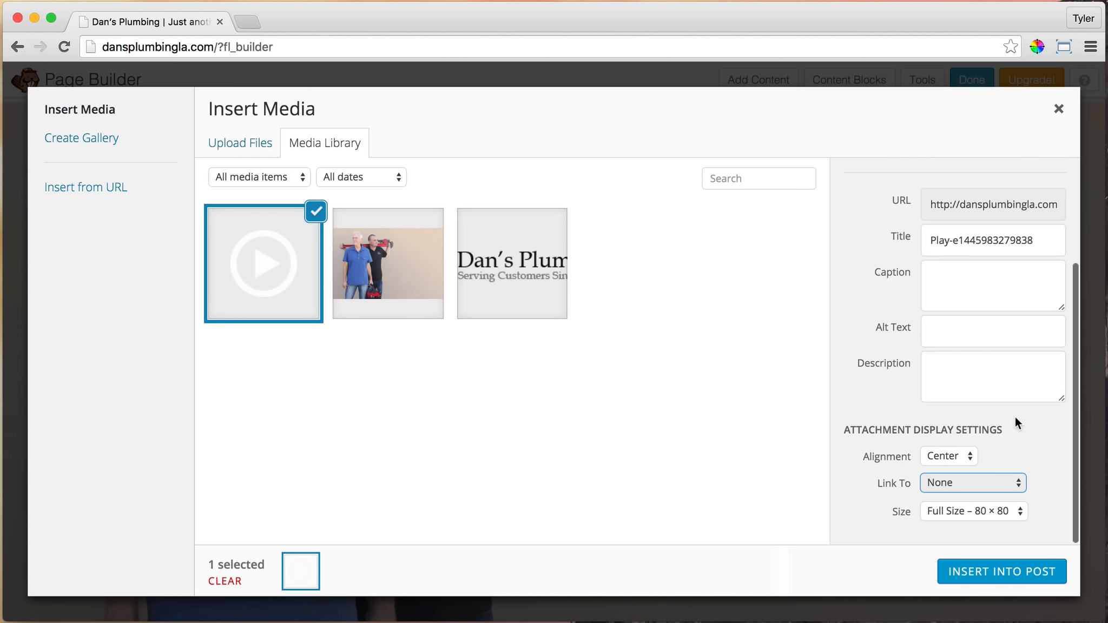
{"action": "left_click", "coordinate": [994, 572]}
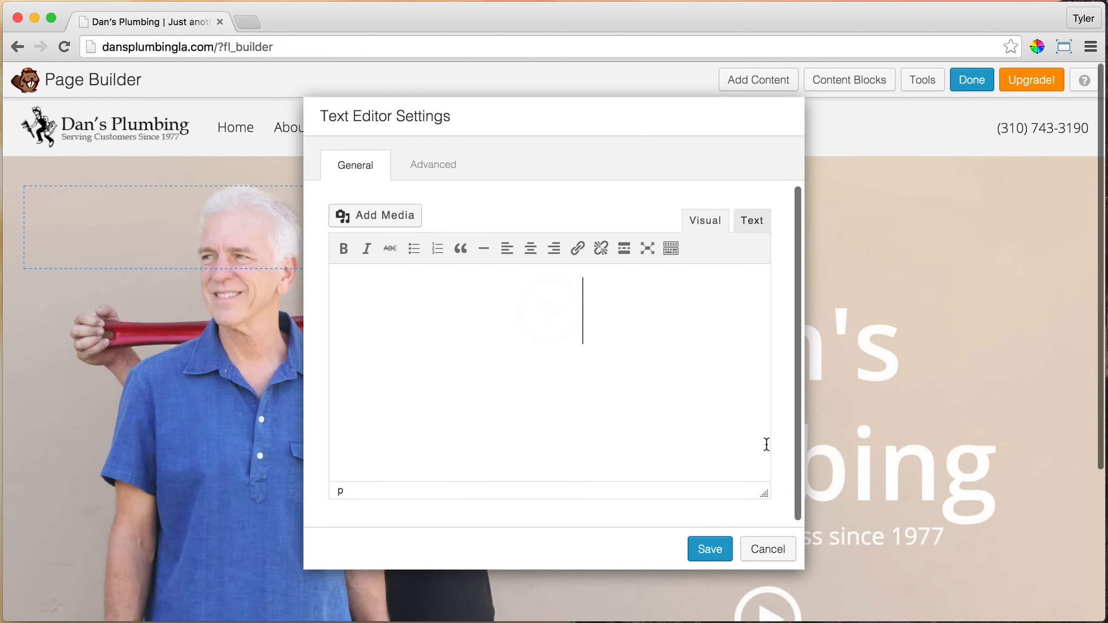
Set the play-button text module's top margin to 0 px and save the module
{"action": "left_click_drag", "start_coordinate": [711, 114], "coordinate": [590, 116]}
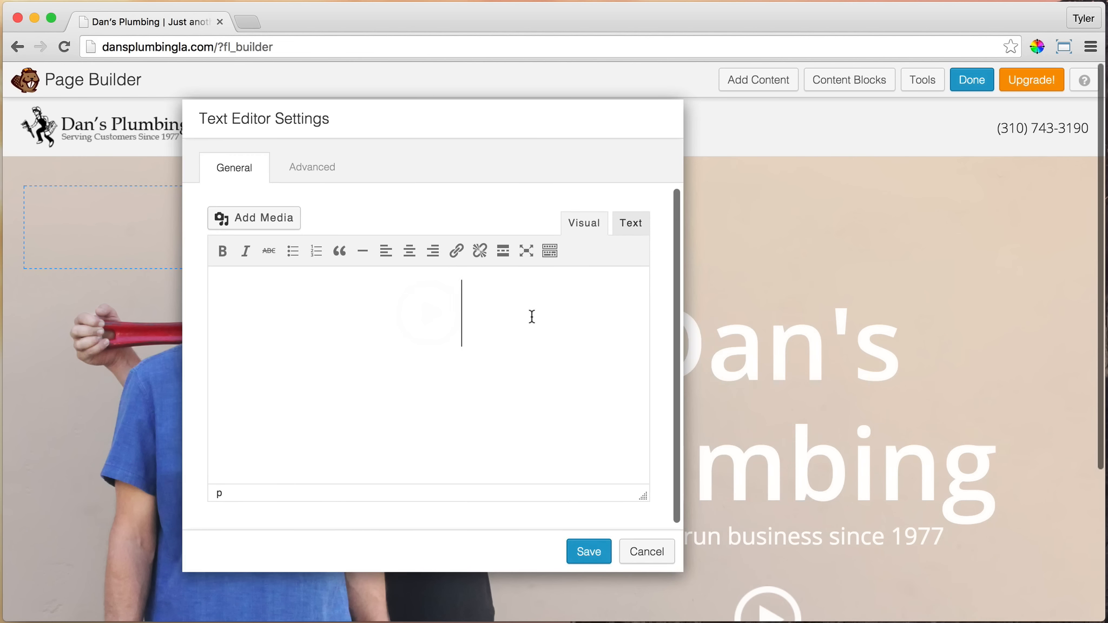
{"action": "left_click", "coordinate": [317, 169]}
{"action": "left_click", "coordinate": [420, 267]}
{"action": "type", "text": "0"}
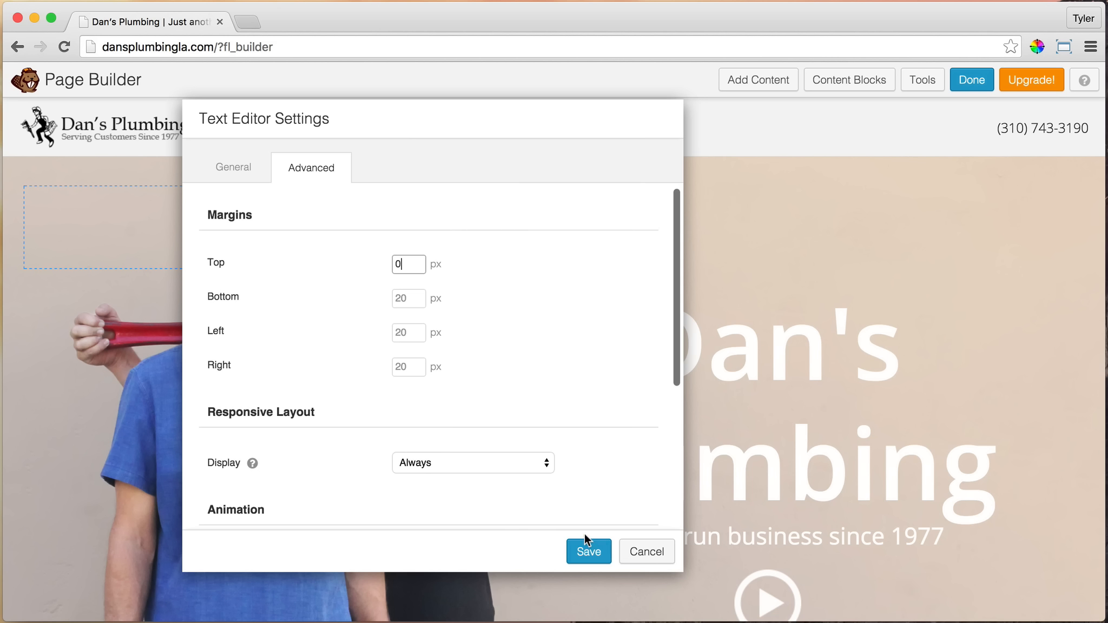
{"action": "left_click", "coordinate": [594, 552]}
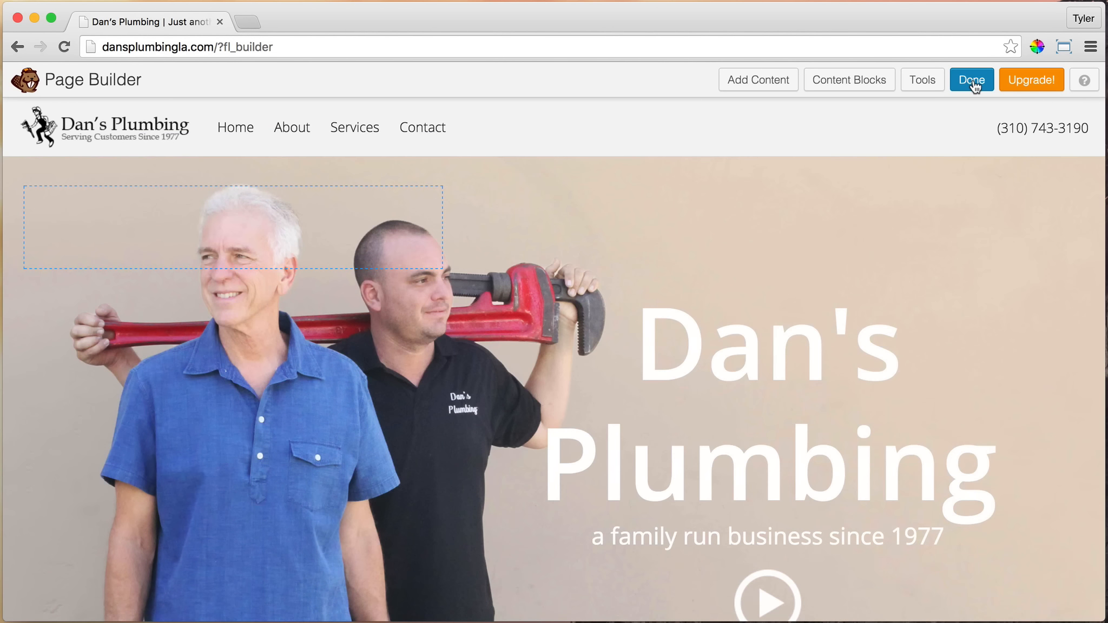
Publish the page changes and, after checking the play button on the live page, reopen it in Page Builder
{"action": "left_click", "coordinate": [972, 81]}
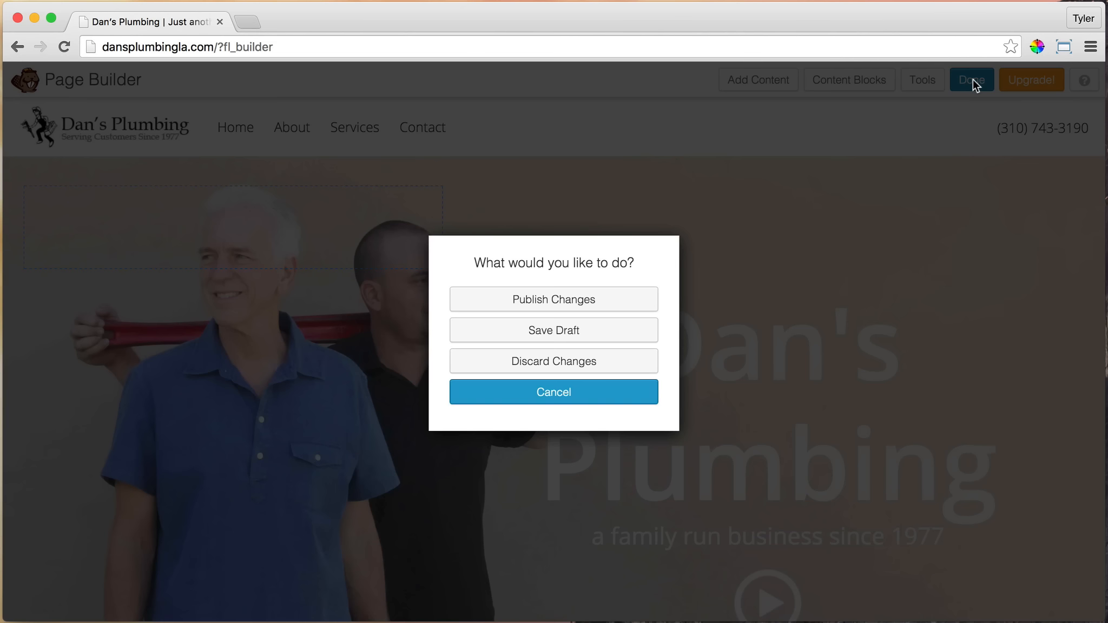
{"action": "left_click", "coordinate": [593, 305]}
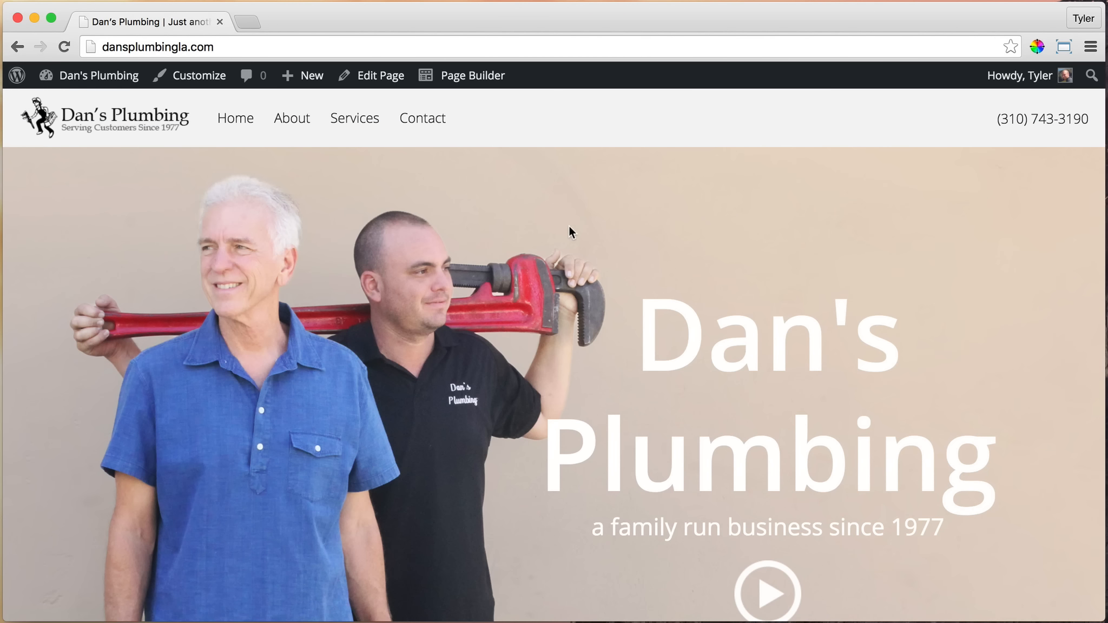
{"action": "scroll", "coordinate": [514, 211], "scroll_direction": "down", "scroll_amount": 3}
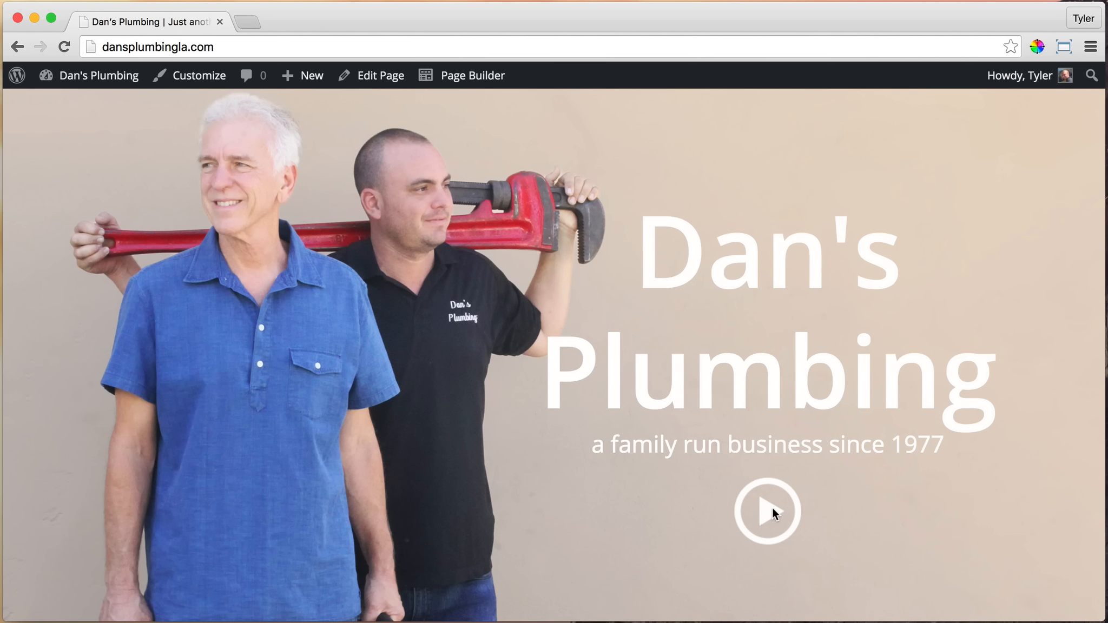
{"action": "scroll", "coordinate": [772, 510], "scroll_direction": "down", "scroll_amount": 3}
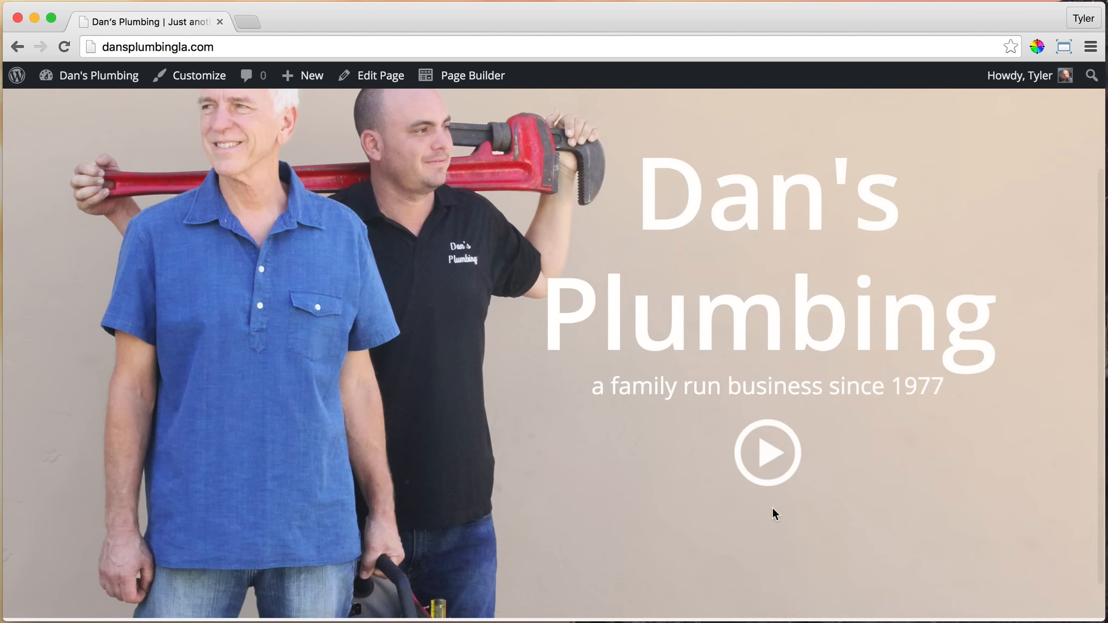
{"action": "scroll", "coordinate": [772, 508], "scroll_direction": "down", "scroll_amount": 1}
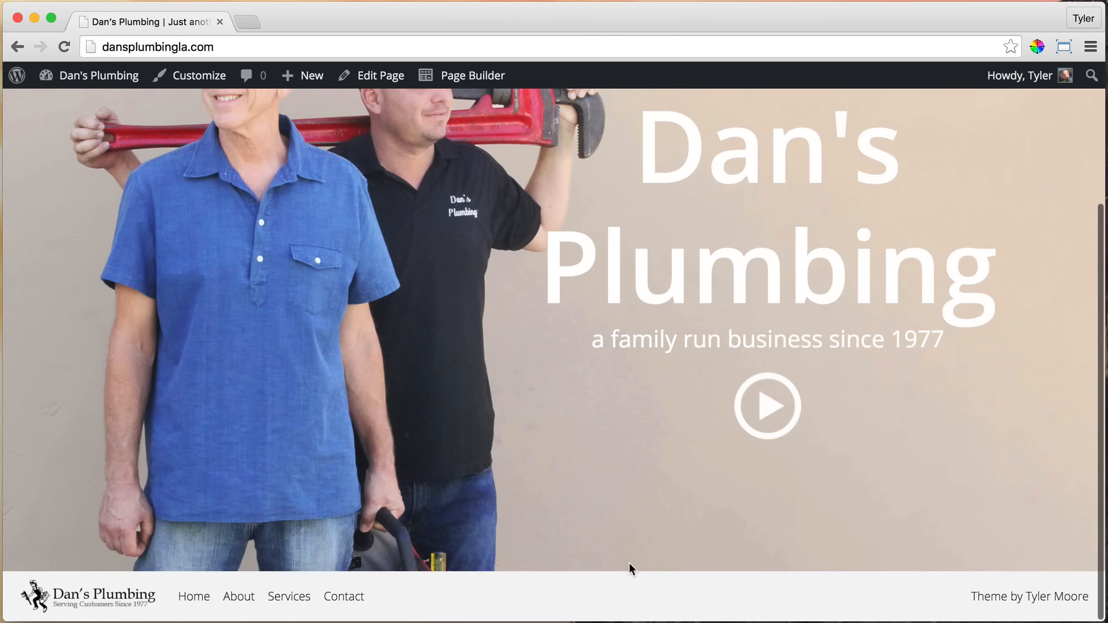
{"action": "left_click", "coordinate": [483, 84]}
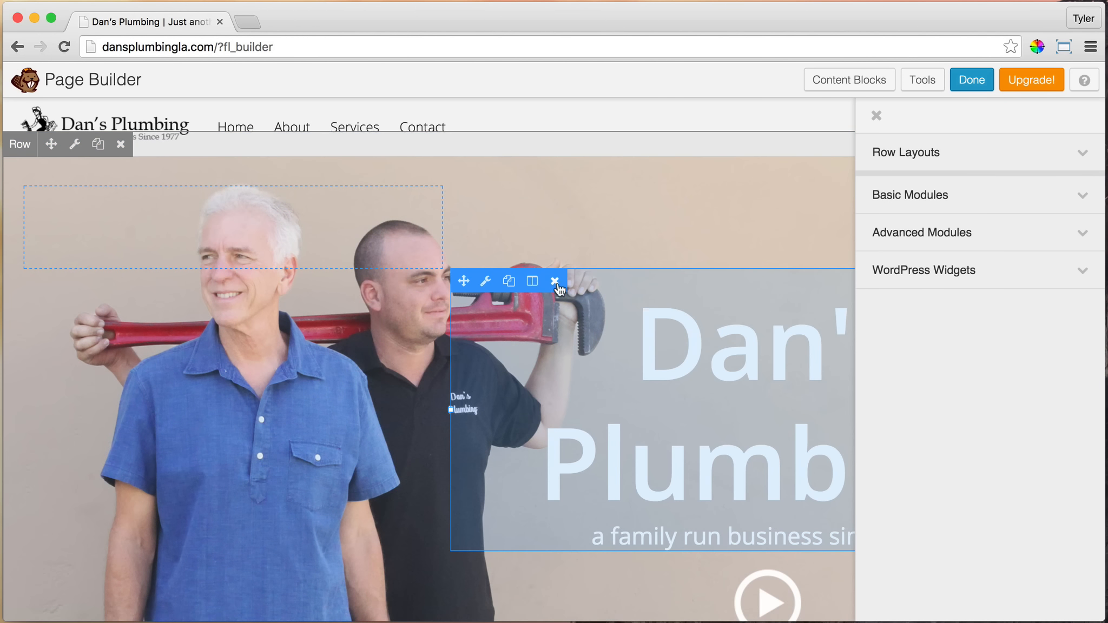
{"action": "left_click", "coordinate": [1082, 237]}
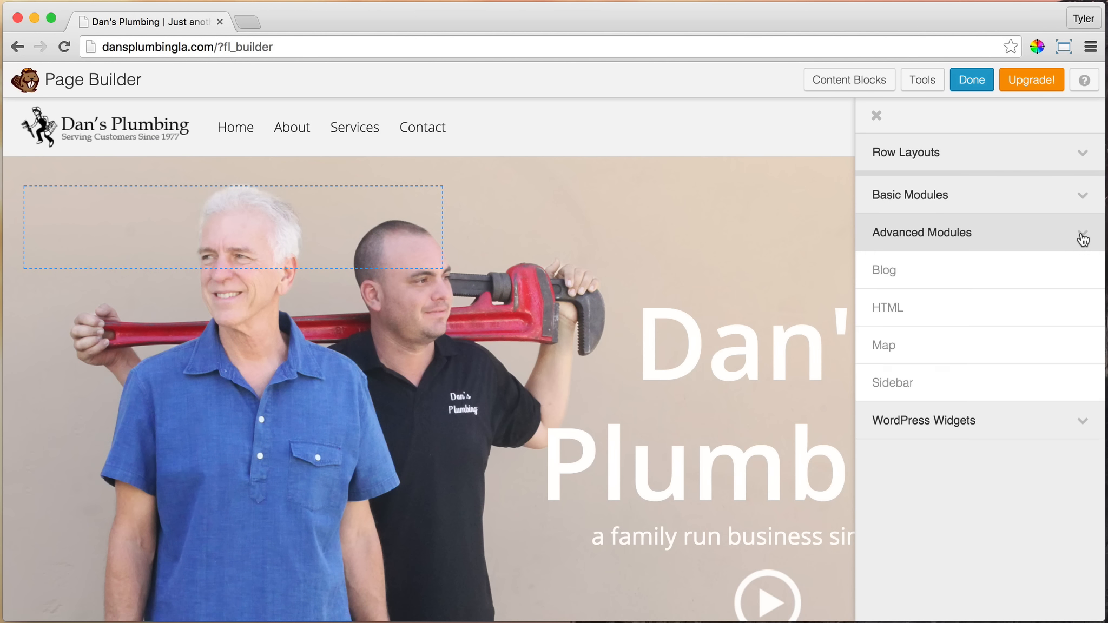
{"action": "left_click", "coordinate": [1082, 237]}
{"action": "left_click", "coordinate": [1079, 201]}
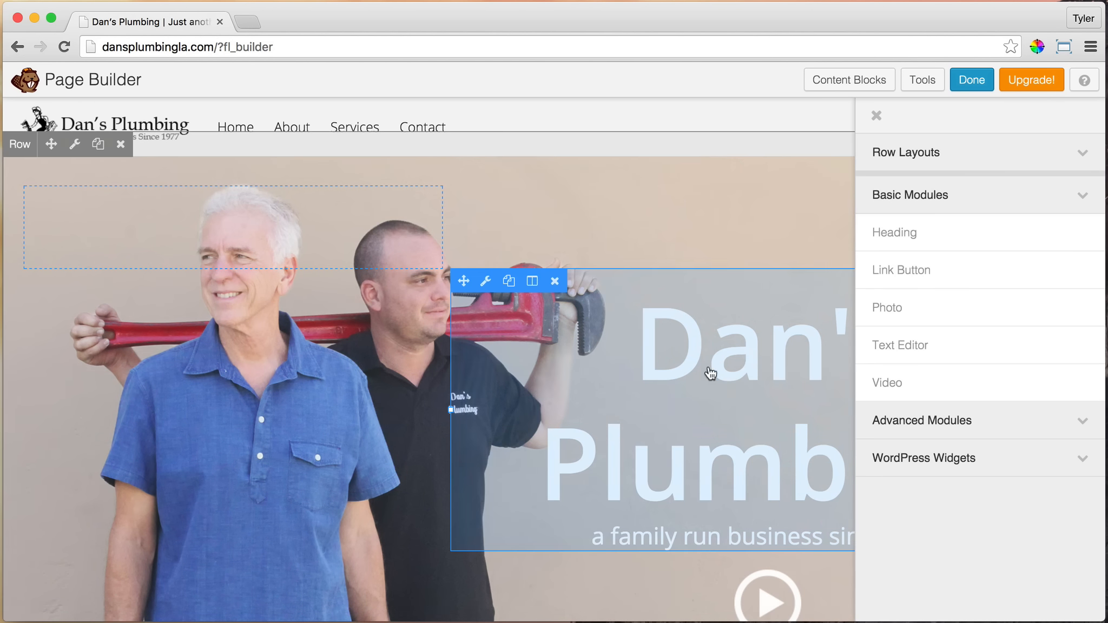
{"action": "scroll", "coordinate": [710, 372], "scroll_direction": "down", "scroll_amount": 3}
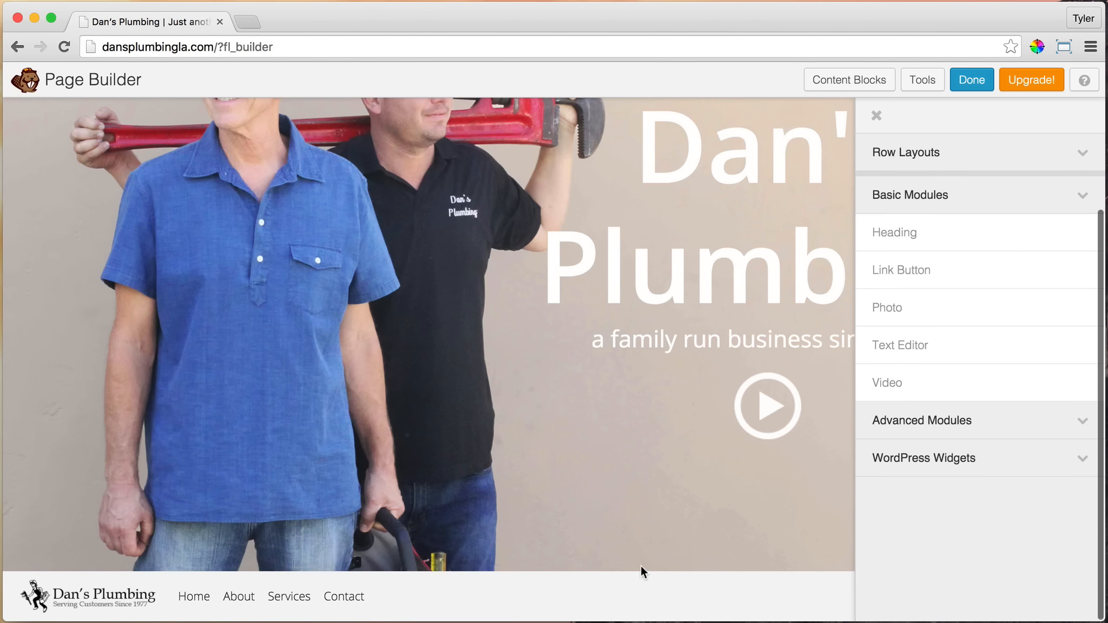
{"action": "left_click_drag", "start_coordinate": [910, 344], "coordinate": [511, 552]}
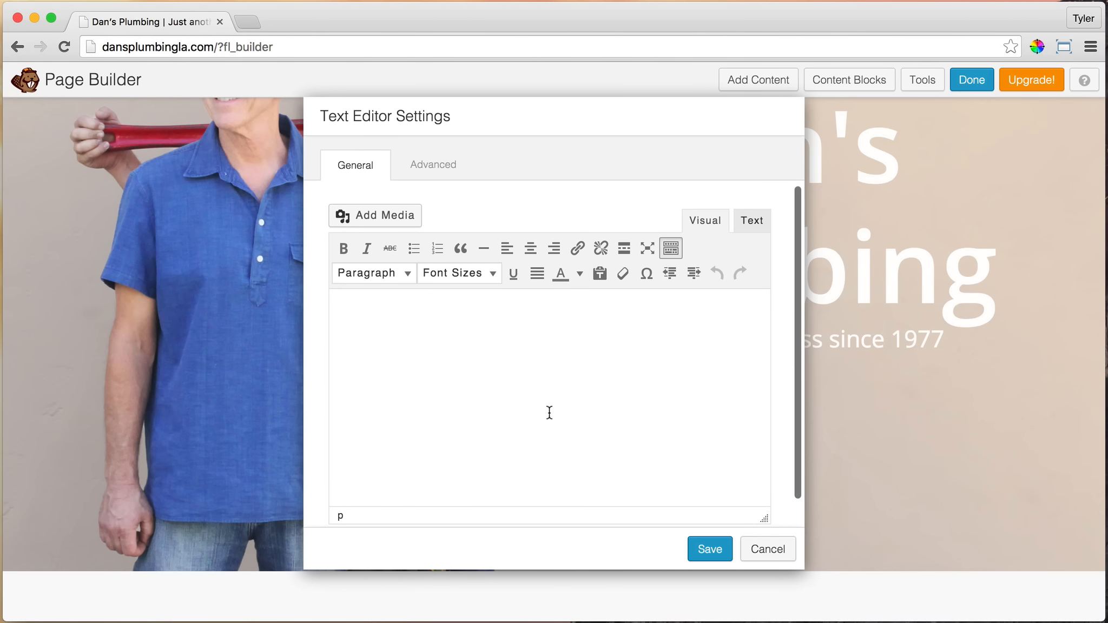
{"action": "type", "text": "dfsdfs"}
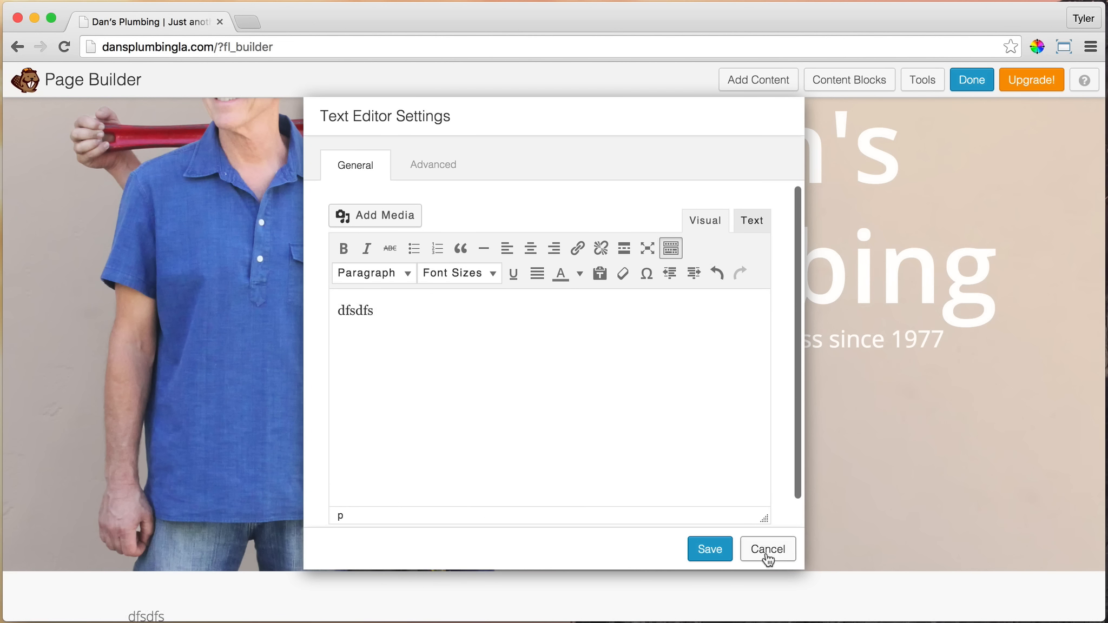
{"action": "left_click", "coordinate": [769, 550]}
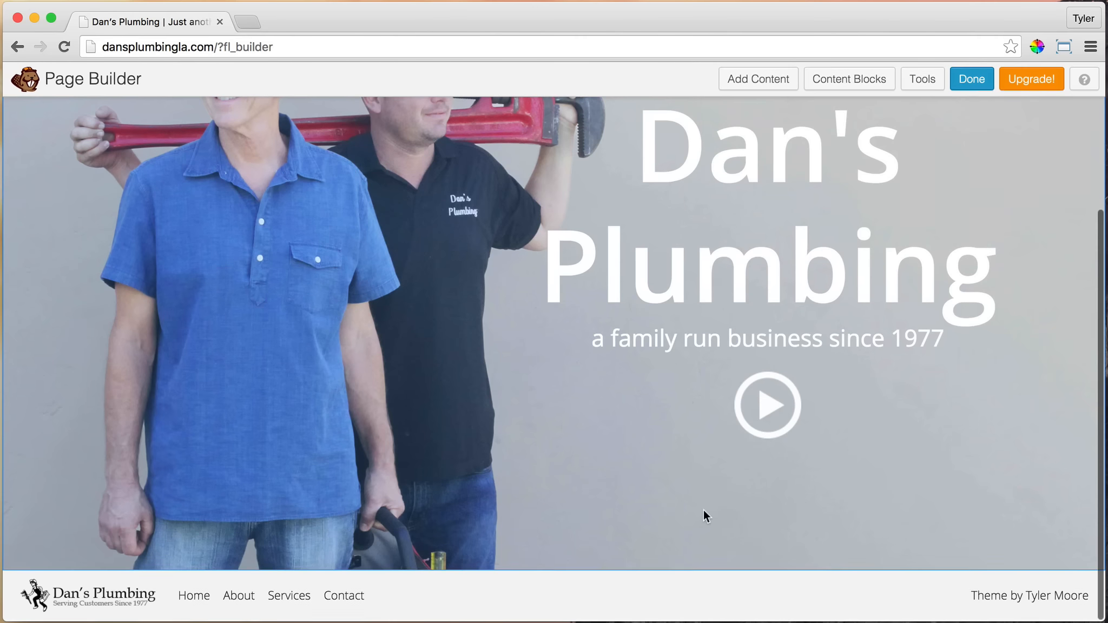
Add the premade Large Centered Text content block below the hero row
{"action": "mouse_move", "coordinate": [648, 381]}
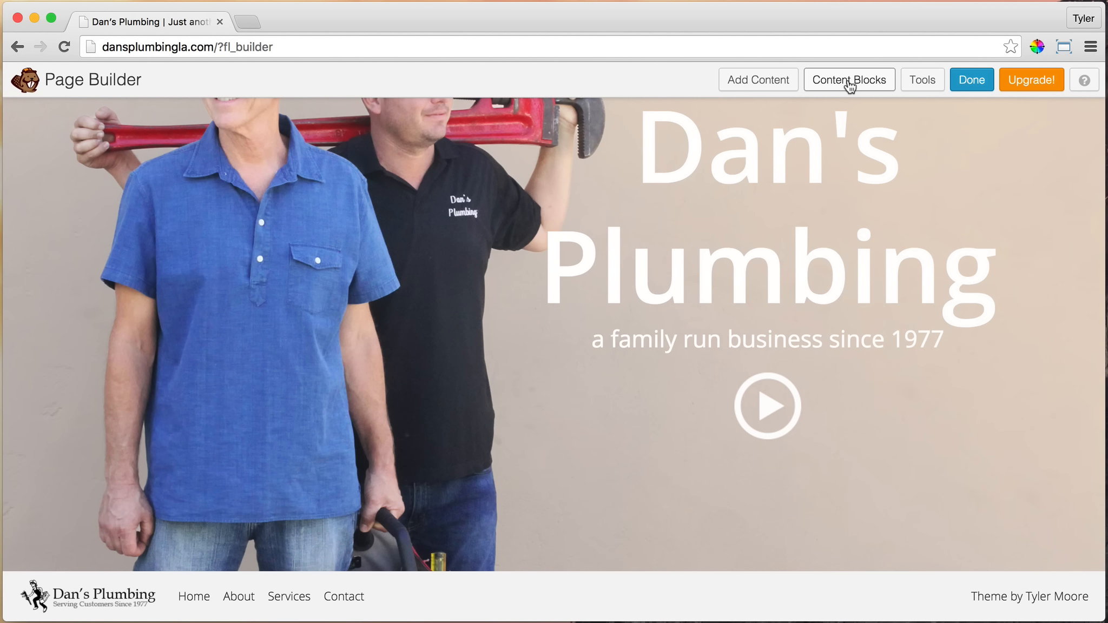
{"action": "scroll", "coordinate": [853, 198], "scroll_direction": "up", "scroll_amount": 2}
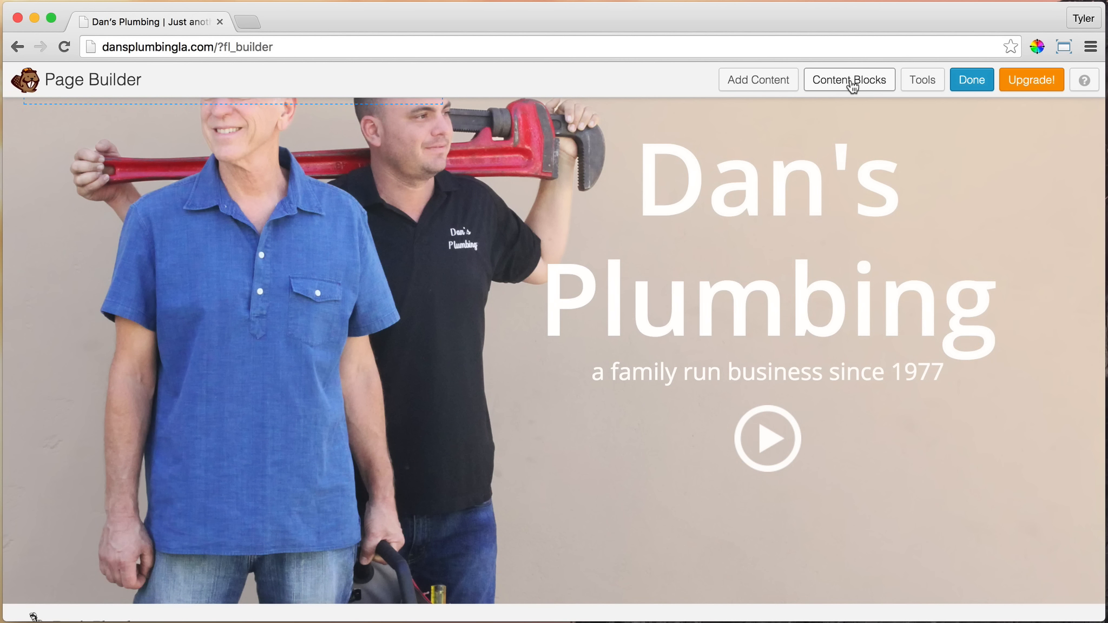
{"action": "left_click", "coordinate": [845, 84]}
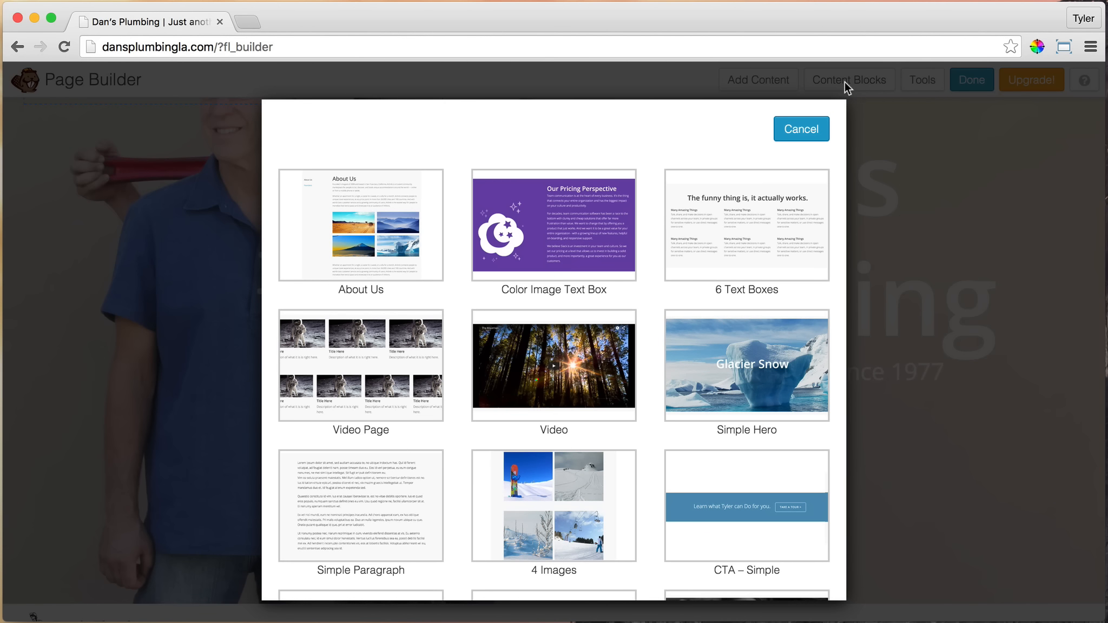
{"action": "scroll", "coordinate": [595, 365], "scroll_direction": "down", "scroll_amount": 5}
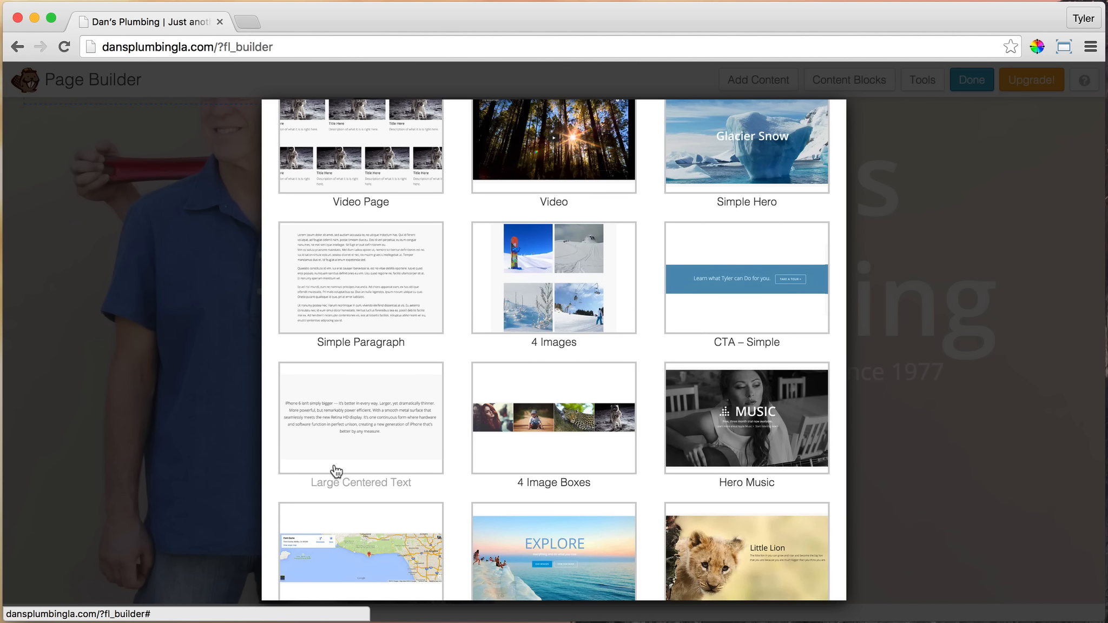
{"action": "left_click", "coordinate": [347, 416]}
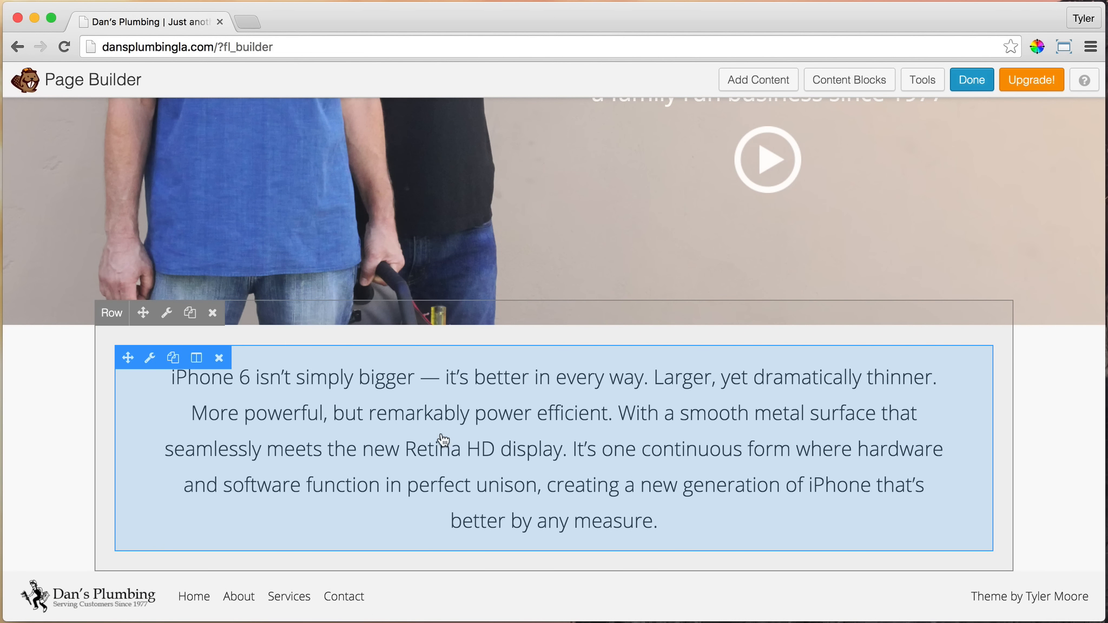
Replace the new block's placeholder iPhone text with the copied company paragraph beginning "When you call Dan's Plumbing"
{"action": "left_click", "coordinate": [152, 359]}
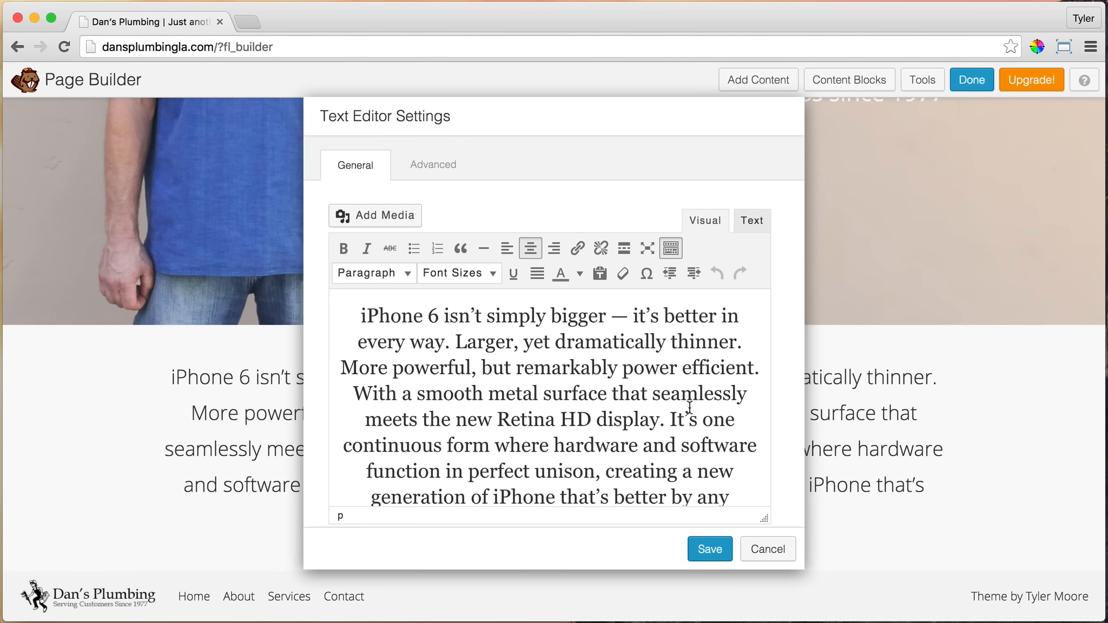
{"action": "triple_click", "coordinate": [503, 390]}
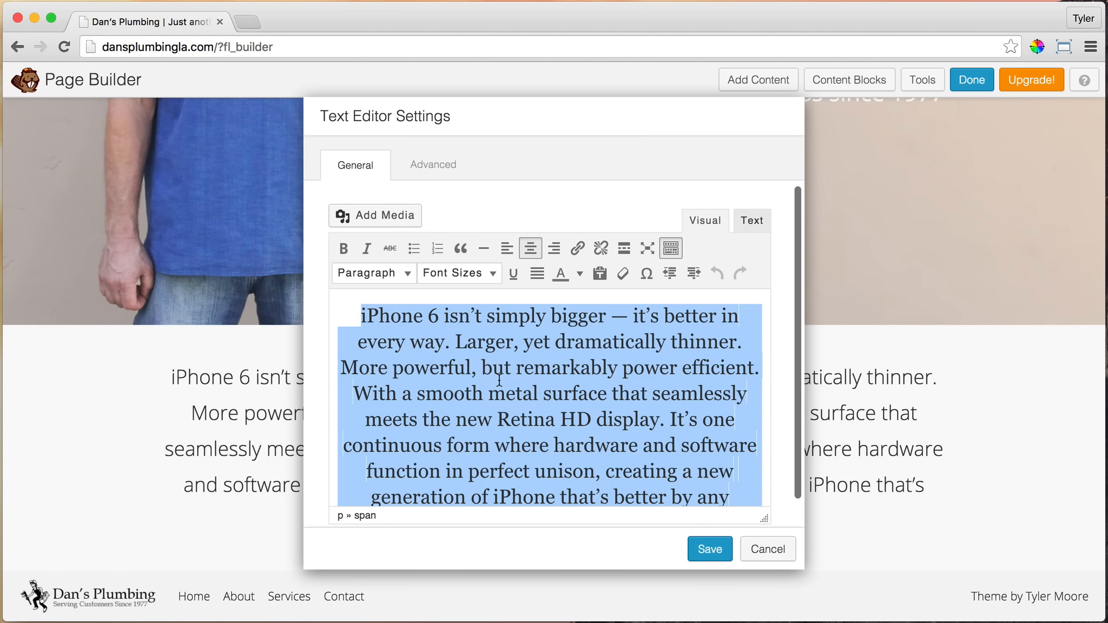
{"action": "type", "text": "When you call Dan's Plumbing, Dan or his son Danny will be the one to answer the phone and come to your home to ensure that everything is done right. With a combined experience of 51 years serving the Los Angeles area, we can handle any job from sprinklers to remodels. We take pride in what we do."}
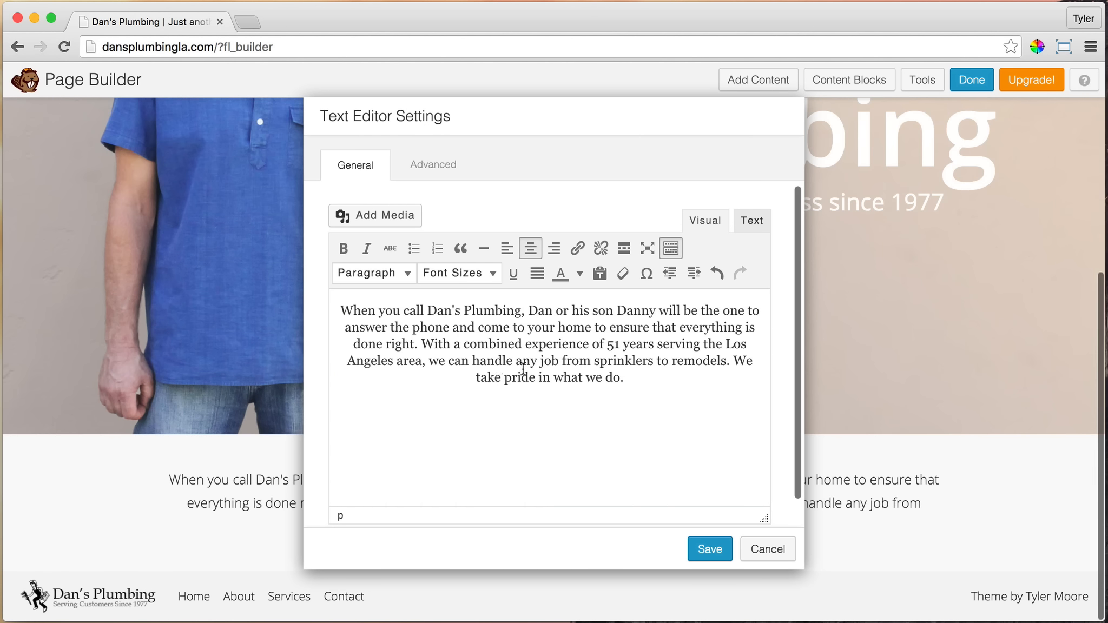
Set the pasted paragraph to 24px with center alignment, trying left alignment first, and save the text module
{"action": "left_click_drag", "start_coordinate": [654, 383], "coordinate": [296, 307]}
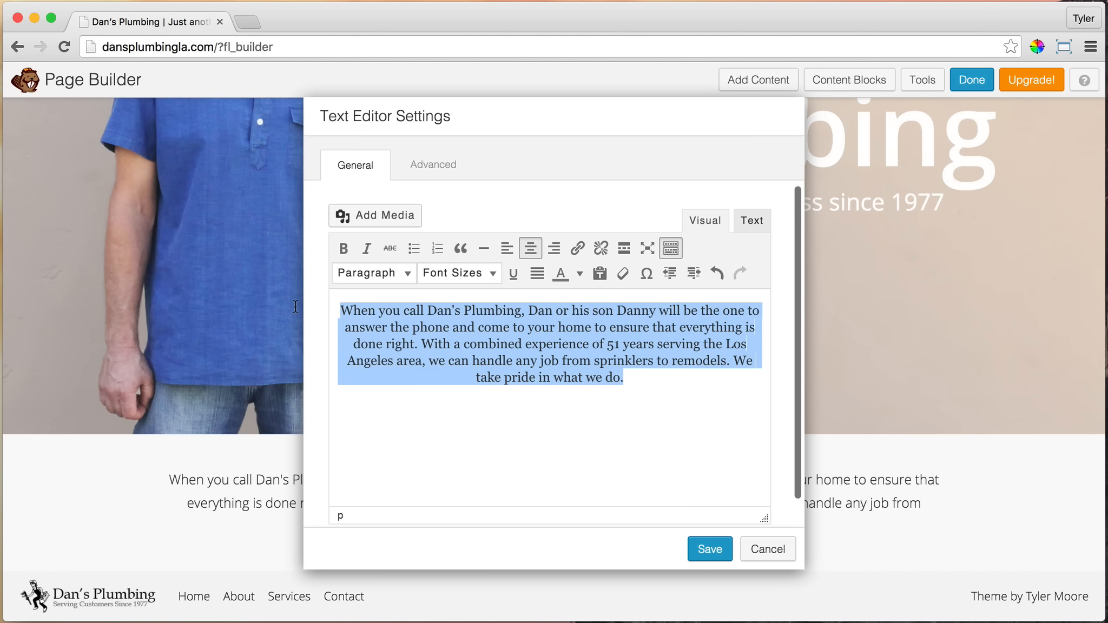
{"action": "left_click", "coordinate": [671, 248]}
{"action": "left_click", "coordinate": [671, 249]}
{"action": "left_click", "coordinate": [671, 249]}
{"action": "left_click", "coordinate": [671, 249]}
{"action": "left_click", "coordinate": [671, 249]}
{"action": "left_click", "coordinate": [671, 249]}
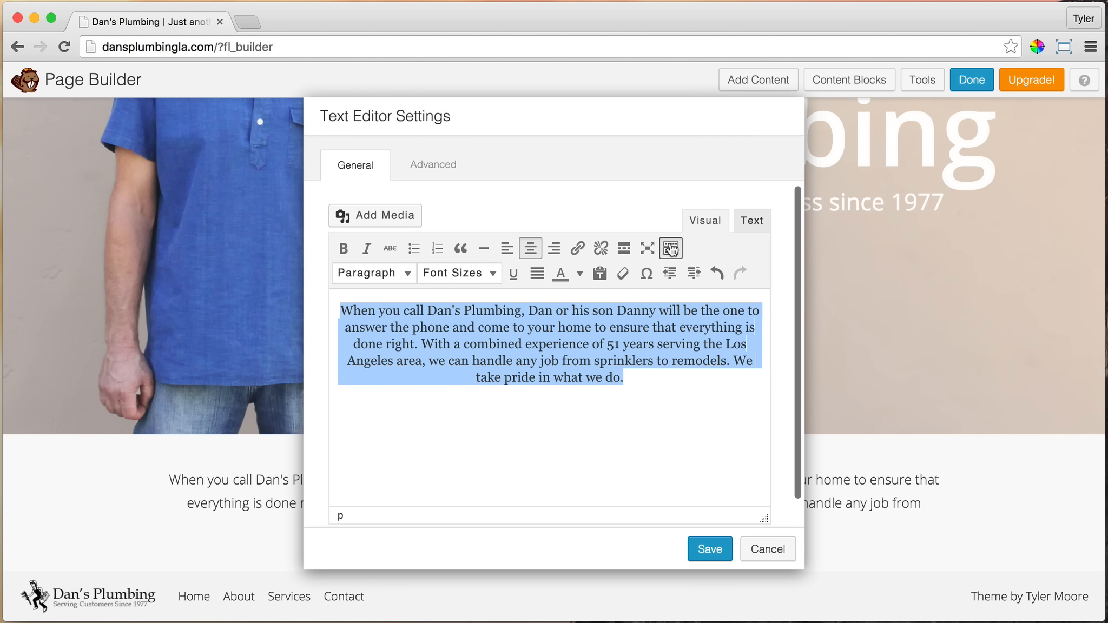
{"action": "left_click", "coordinate": [491, 275]}
{"action": "left_click", "coordinate": [445, 490]}
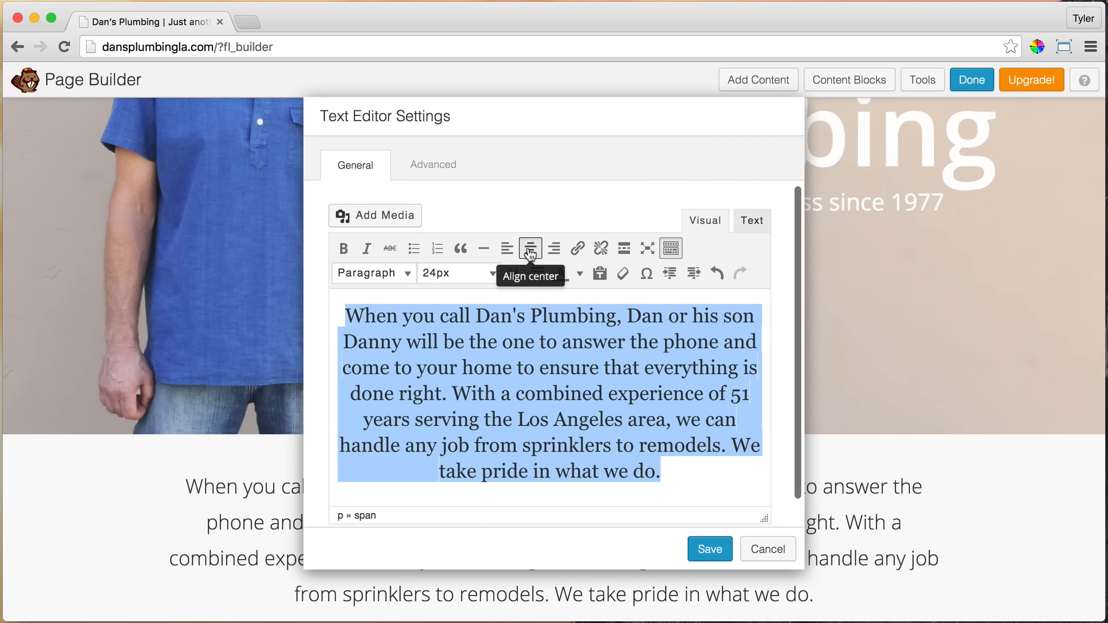
{"action": "left_click", "coordinate": [507, 249]}
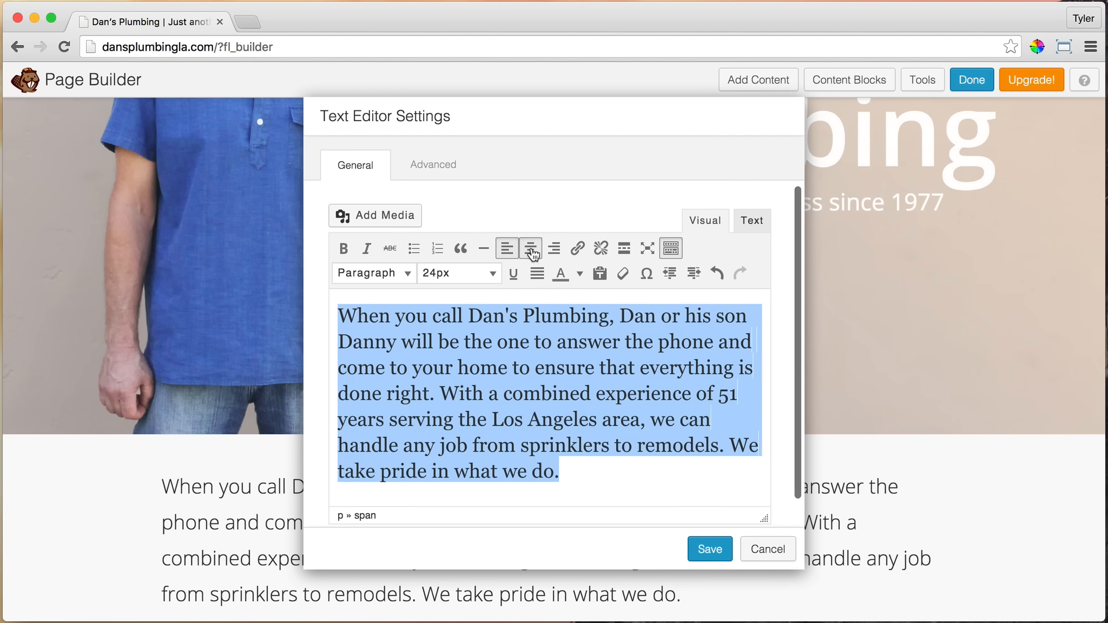
{"action": "left_click", "coordinate": [531, 249]}
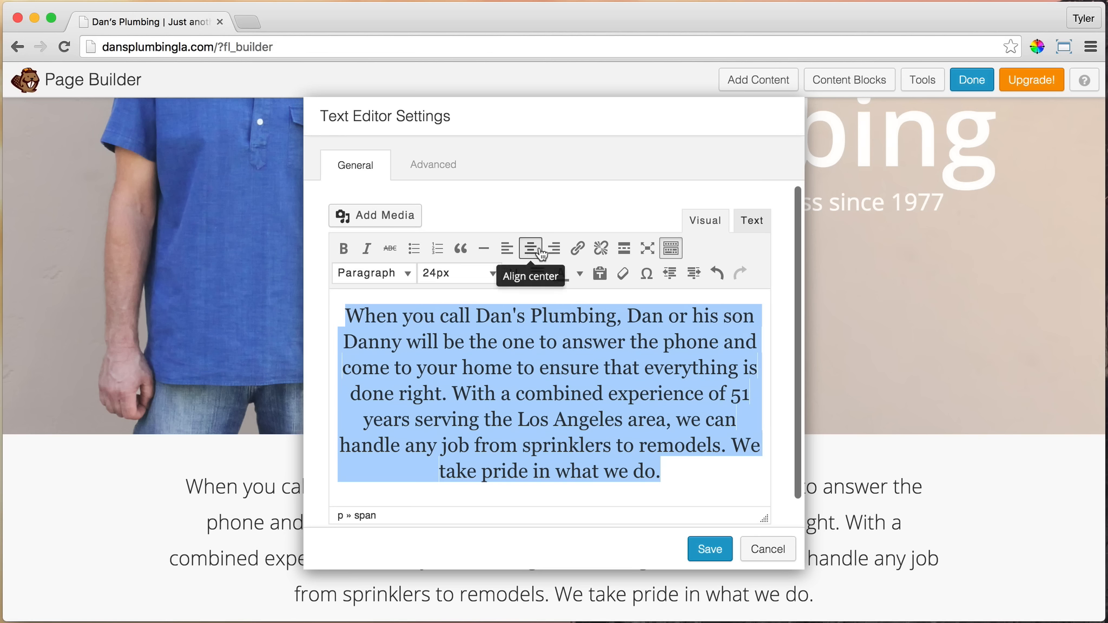
{"action": "left_click", "coordinate": [706, 550]}
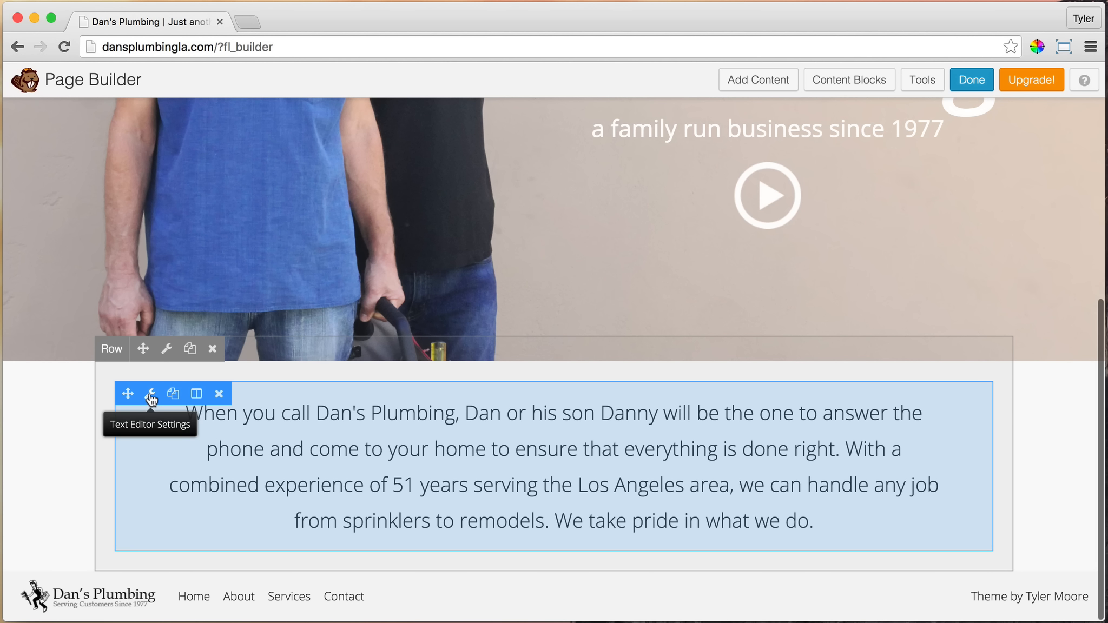
Set the paragraph row's top and bottom margins to 100 px, save the row and check its spacing on the page
{"action": "left_click", "coordinate": [167, 349]}
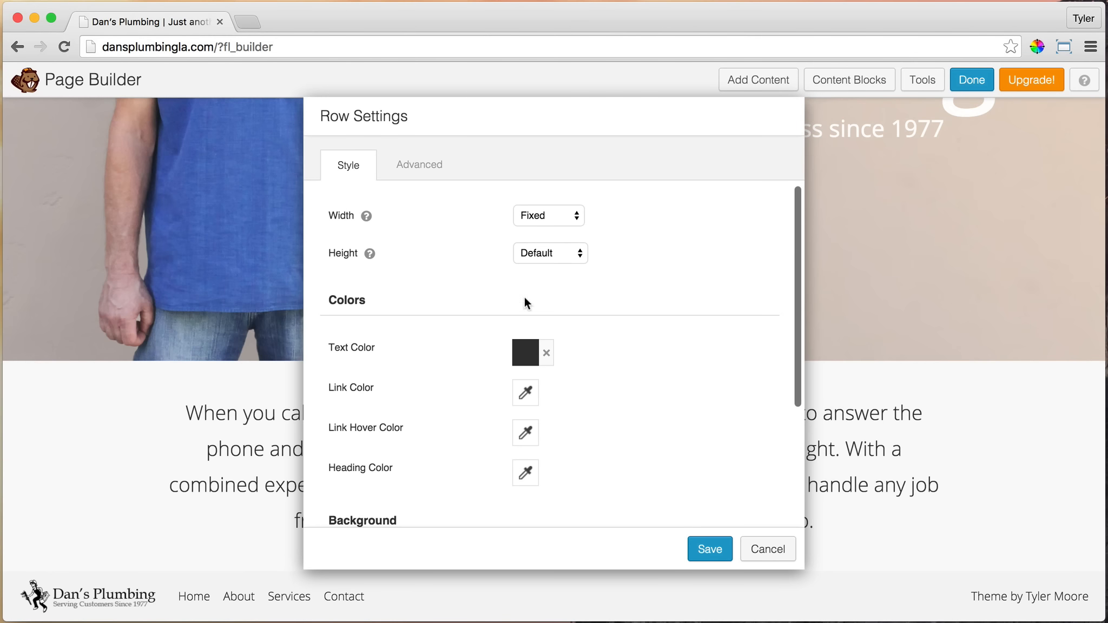
{"action": "left_click", "coordinate": [423, 168]}
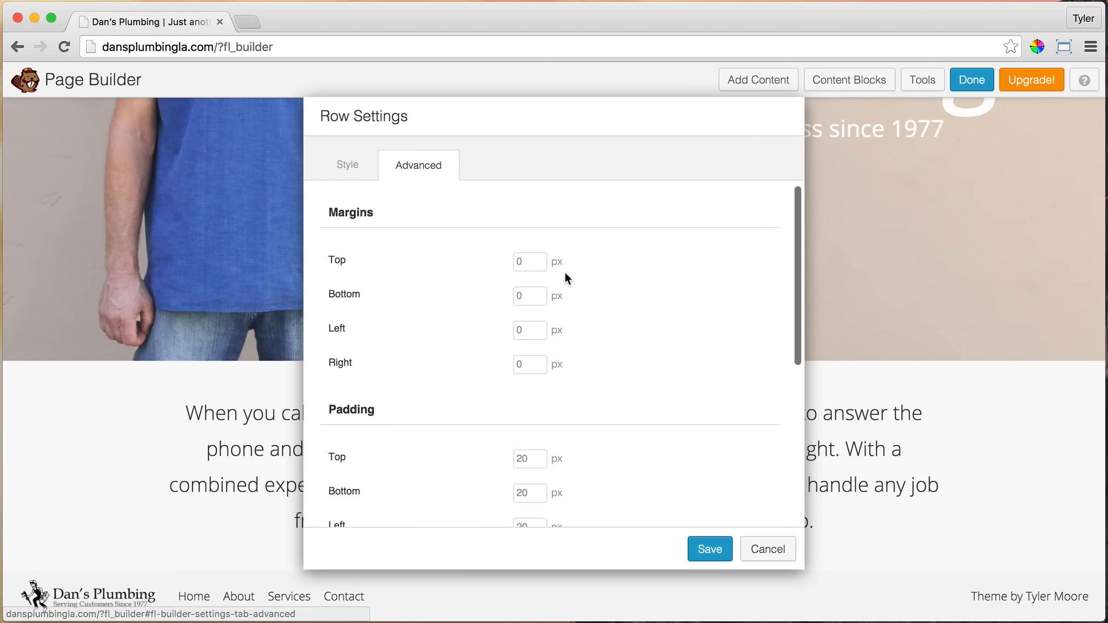
{"action": "left_click", "coordinate": [527, 264]}
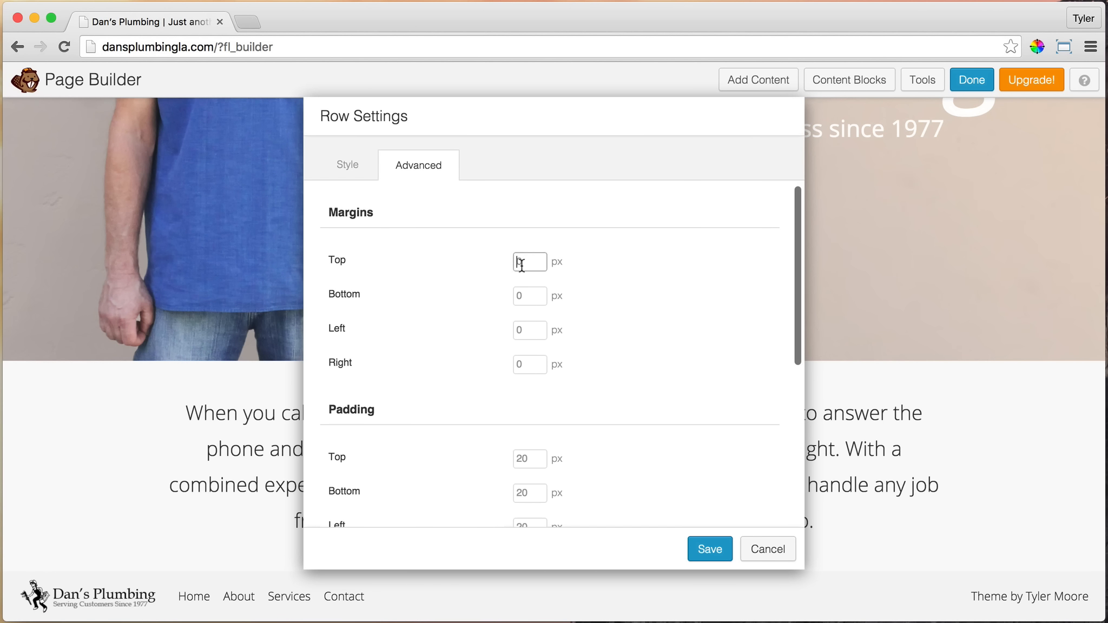
{"action": "type", "text": "100"}
{"action": "key", "text": "Tab"}
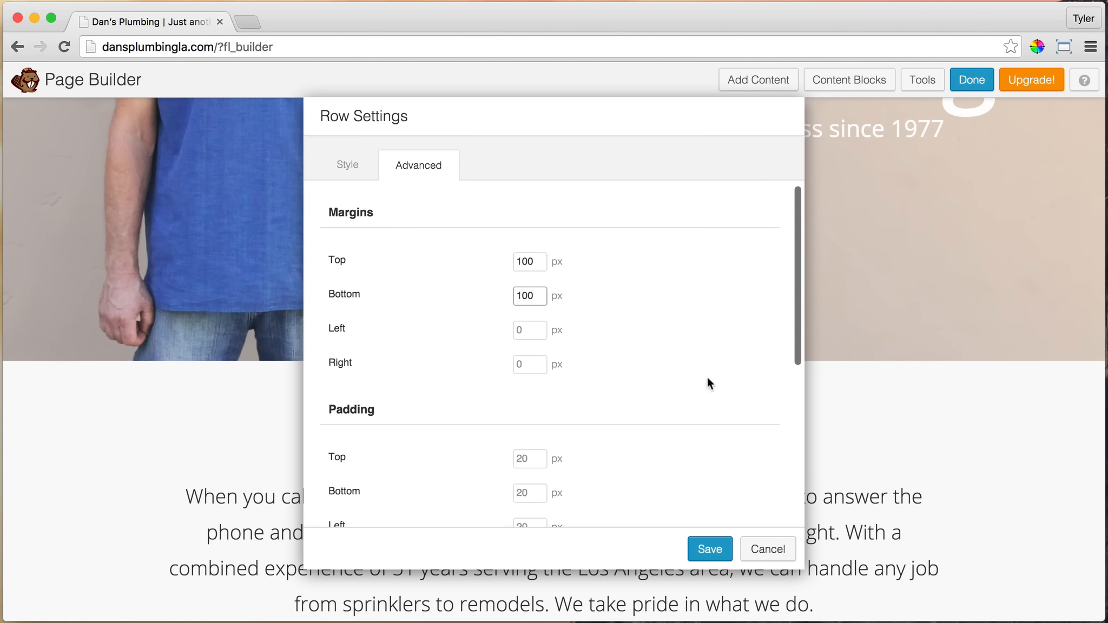
{"action": "left_click", "coordinate": [706, 550]}
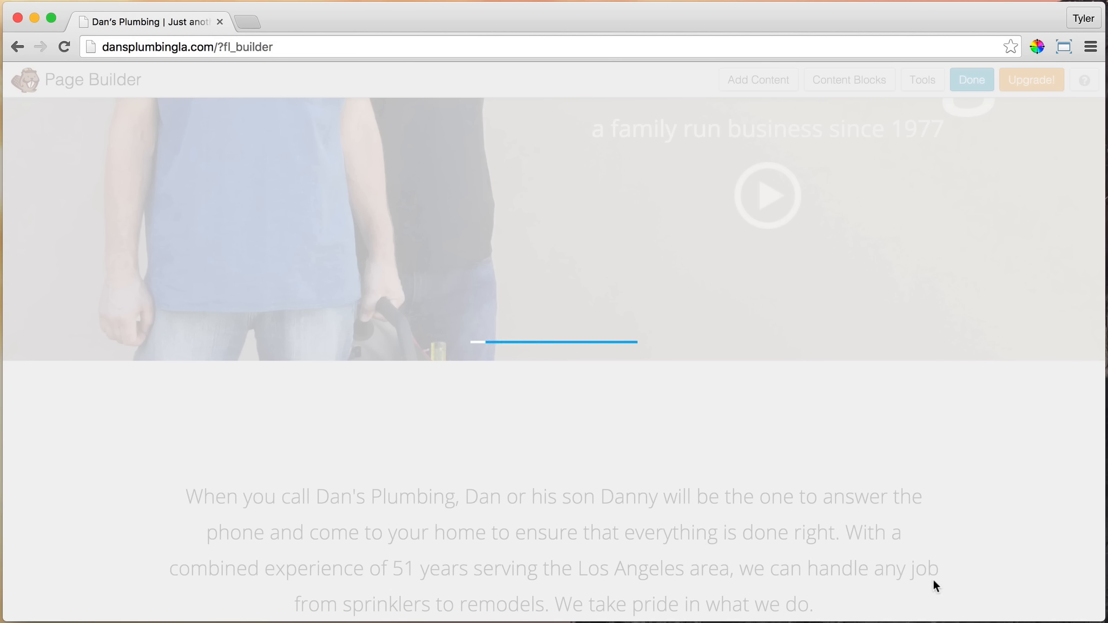
{"action": "scroll", "coordinate": [746, 465], "scroll_direction": "down", "scroll_amount": 5}
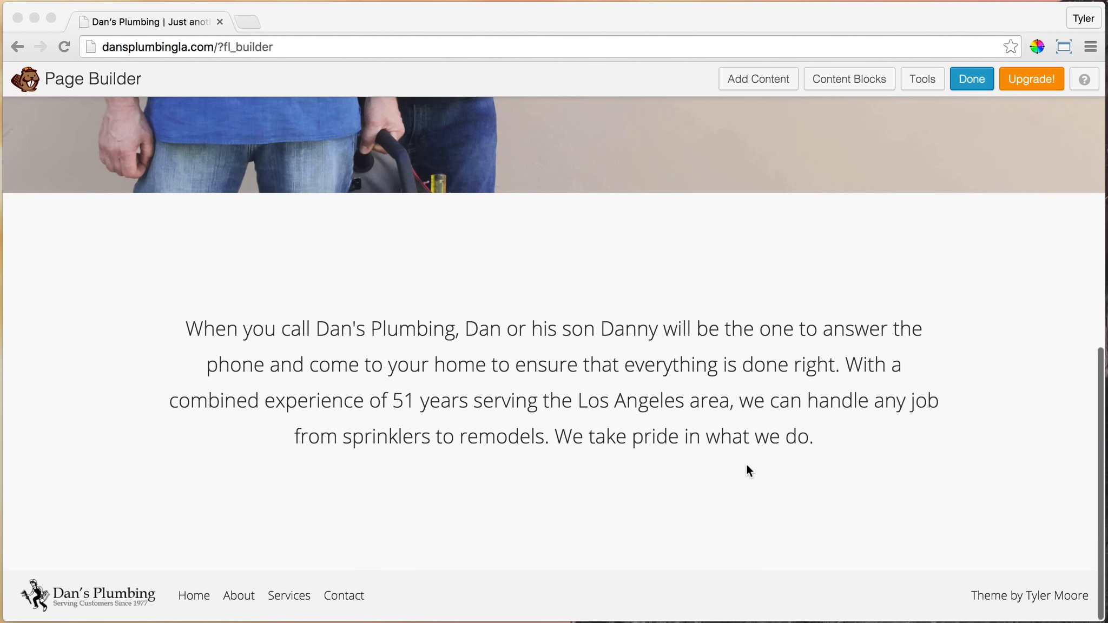
{"action": "scroll", "coordinate": [747, 468], "scroll_direction": "up", "scroll_amount": 2}
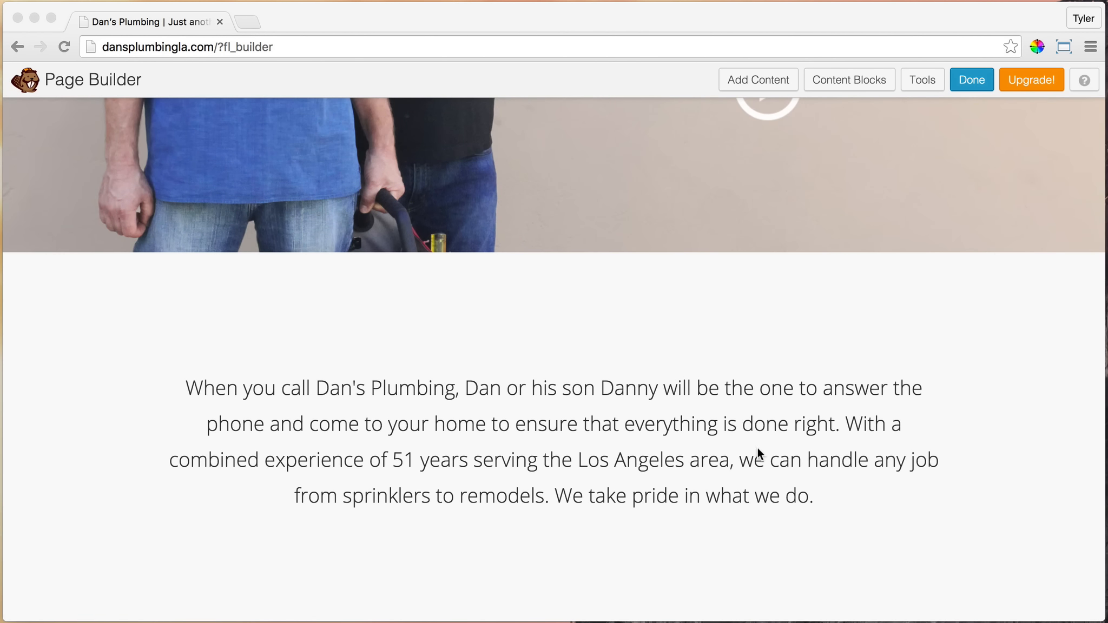
{"action": "scroll", "coordinate": [758, 449], "scroll_direction": "down", "scroll_amount": 2}
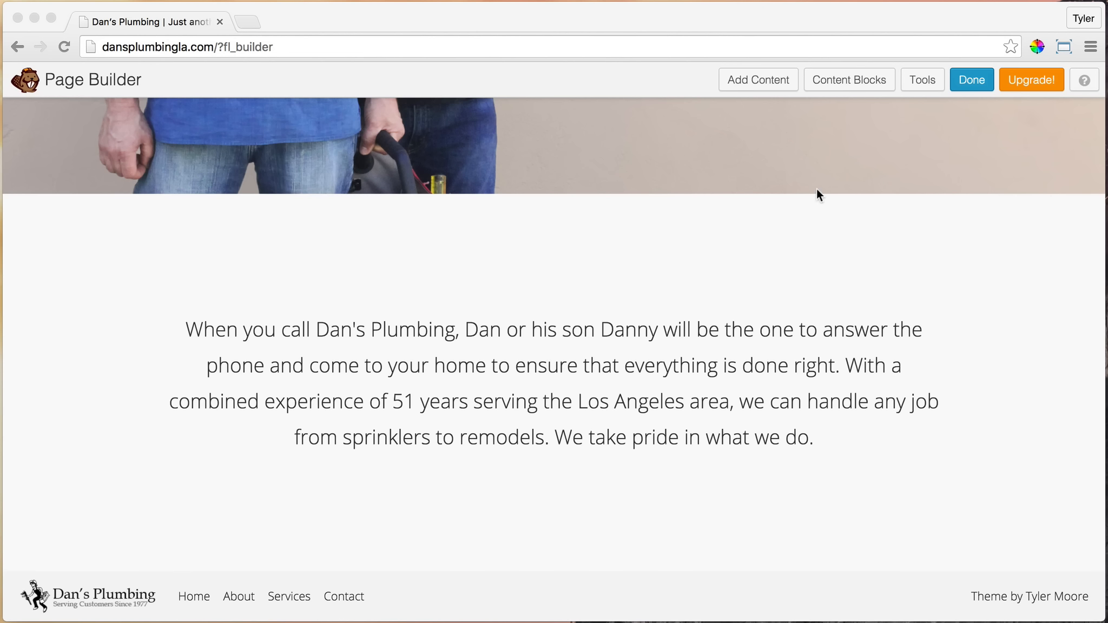
Add an empty 1 Column row below the company paragraph
{"action": "left_click", "coordinate": [755, 77]}
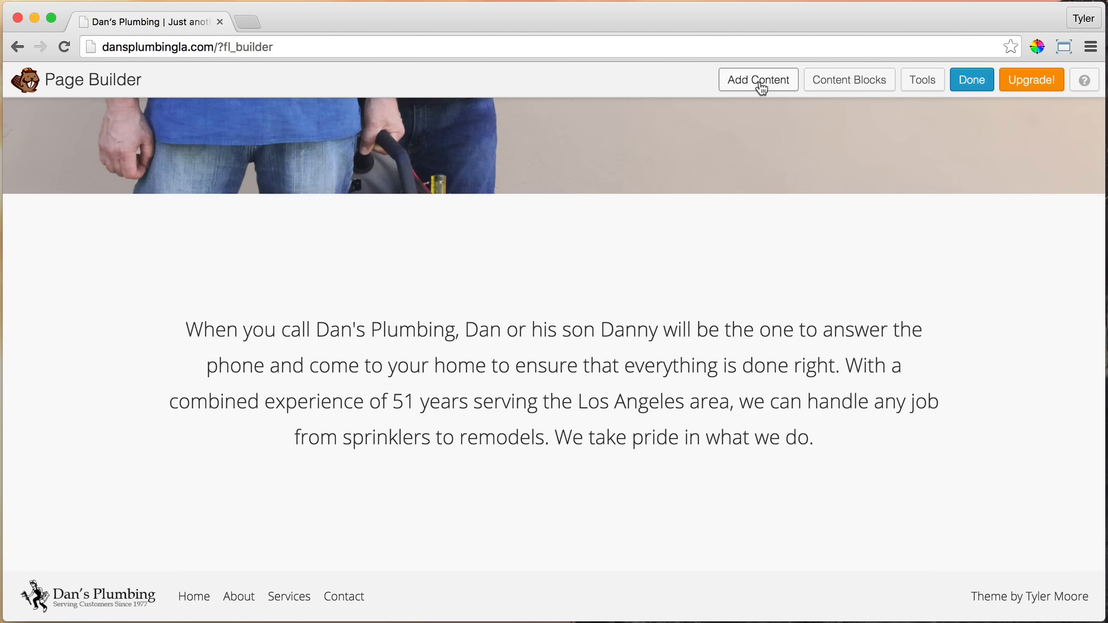
{"action": "left_click", "coordinate": [759, 81]}
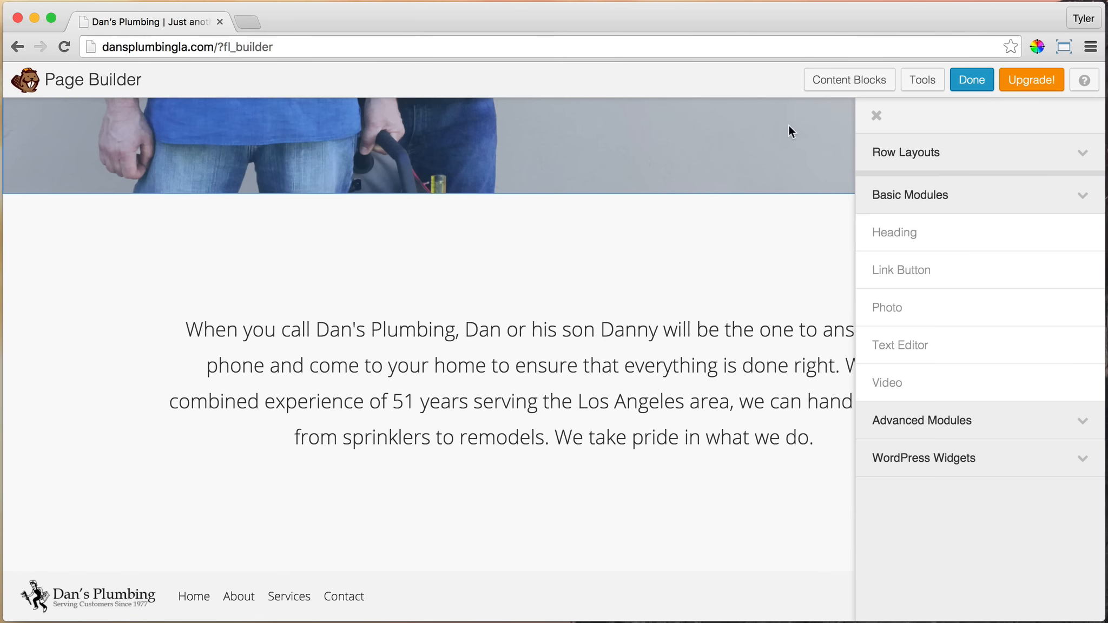
{"action": "left_click", "coordinate": [1085, 157]}
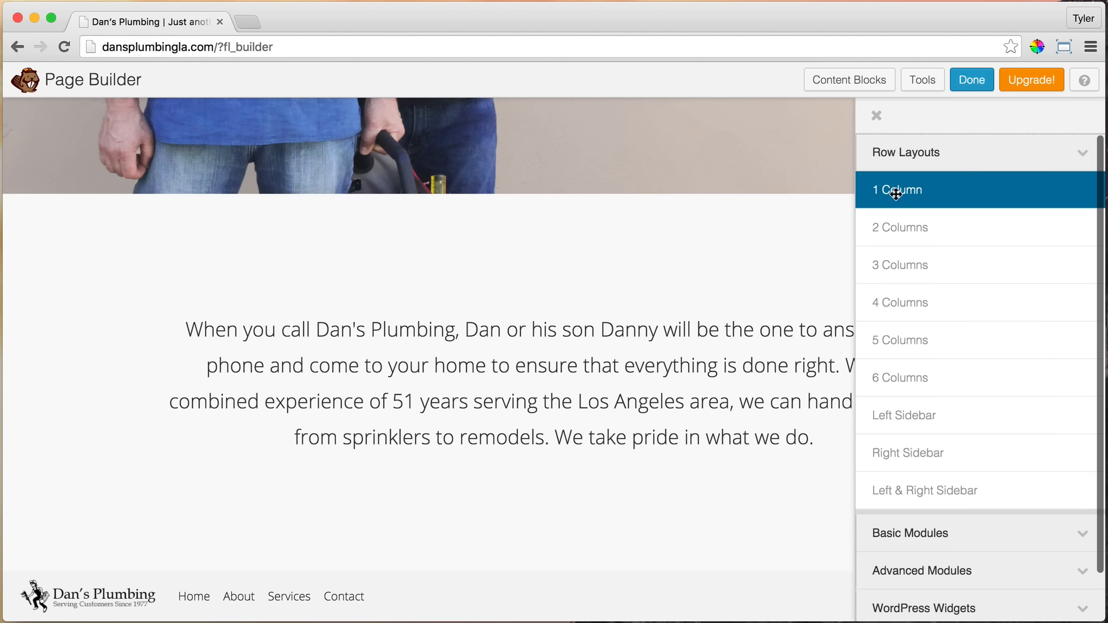
{"action": "left_click_drag", "start_coordinate": [899, 190], "coordinate": [455, 538]}
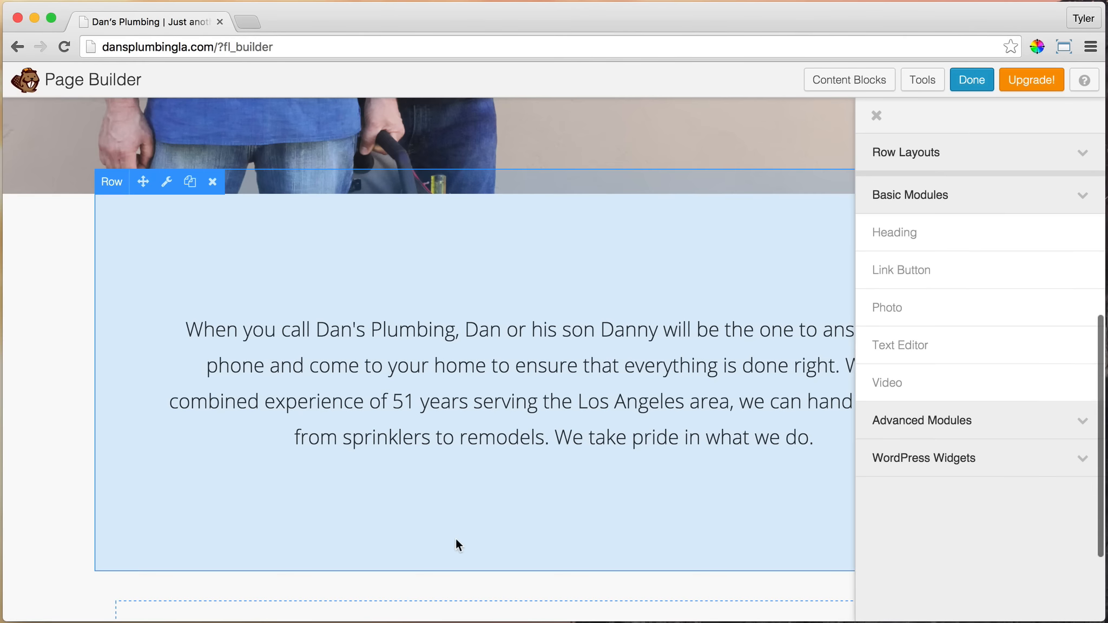
Set both the width and the content width of the new empty row to Full Width
{"action": "scroll", "coordinate": [532, 329], "scroll_direction": "down", "scroll_amount": 3}
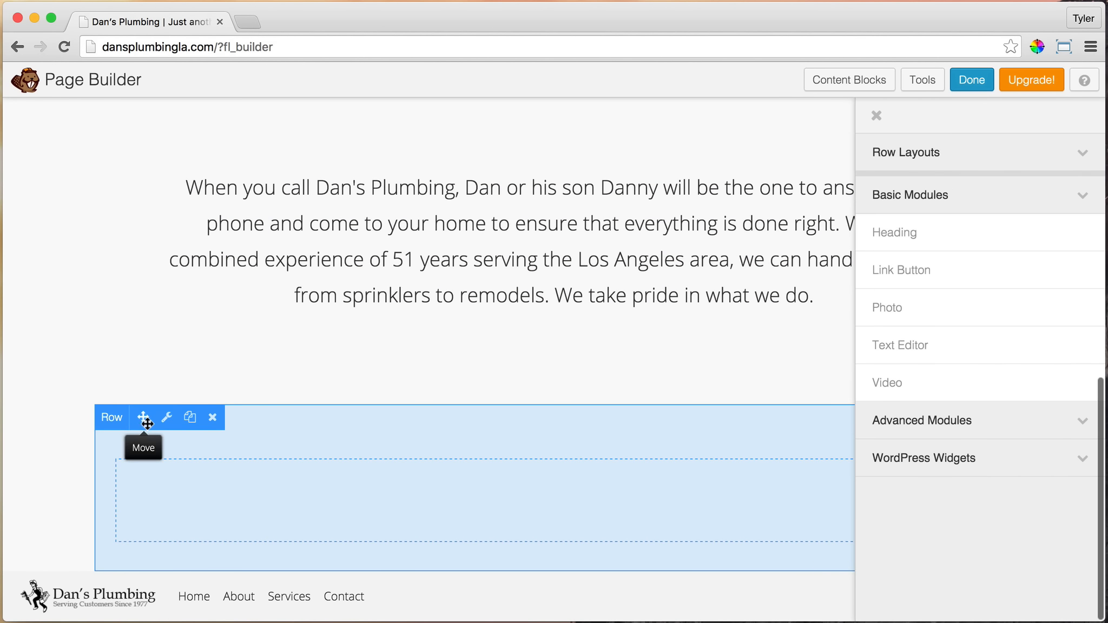
{"action": "left_click", "coordinate": [168, 418]}
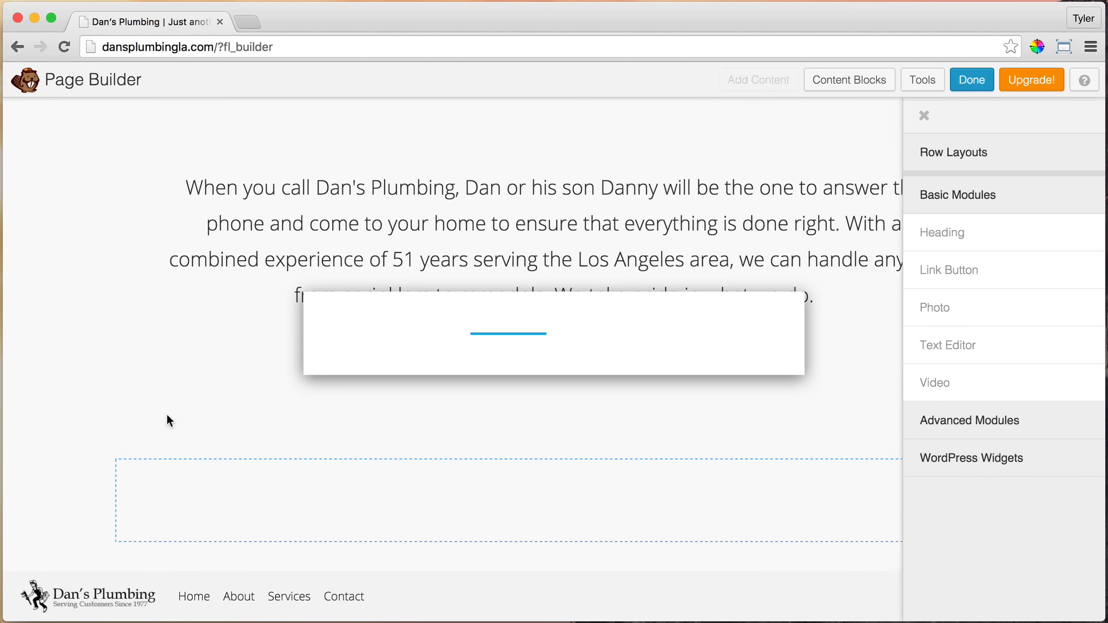
{"action": "left_click", "coordinate": [561, 216]}
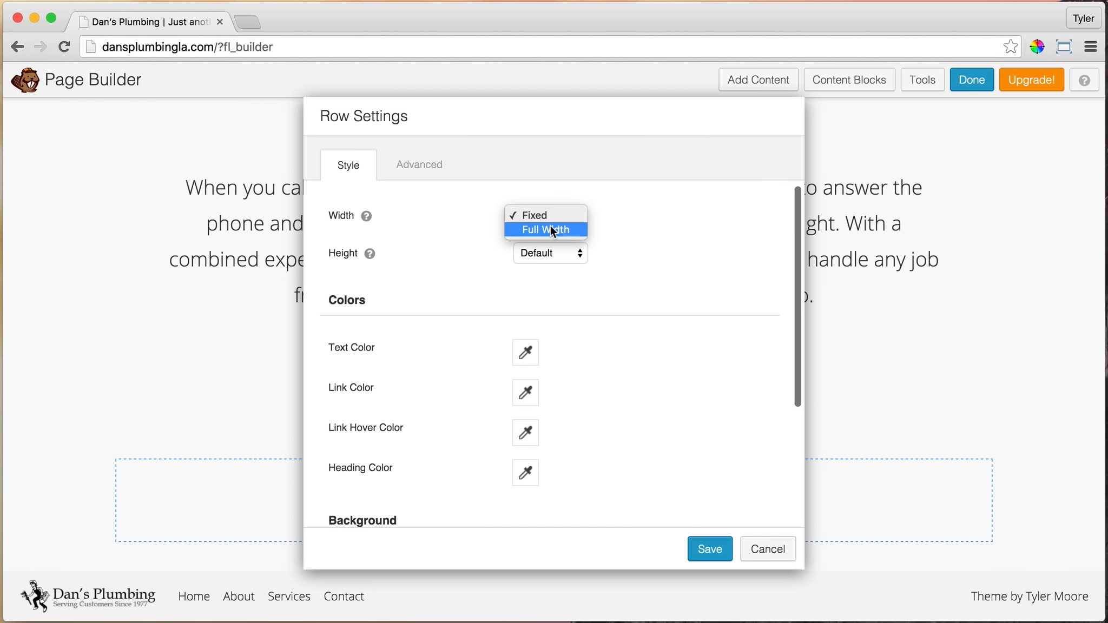
{"action": "left_click", "coordinate": [552, 230]}
{"action": "left_click", "coordinate": [561, 255]}
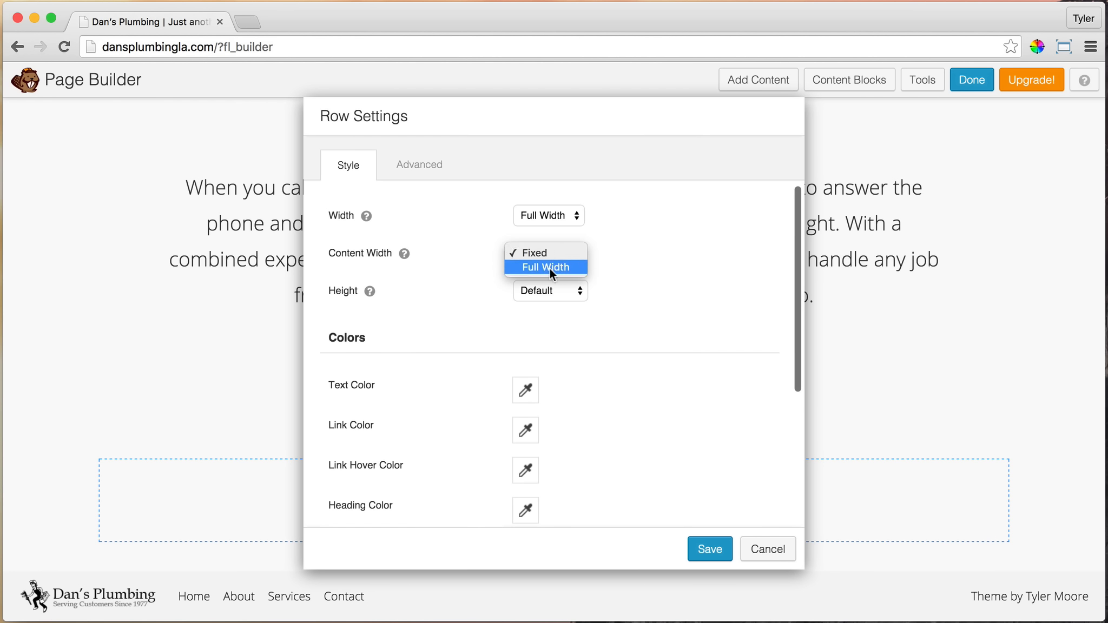
{"action": "left_click", "coordinate": [549, 267]}
Set the new row's background type to Photo and bring up its background photo options
{"action": "scroll", "coordinate": [676, 291], "scroll_direction": "down", "scroll_amount": 5}
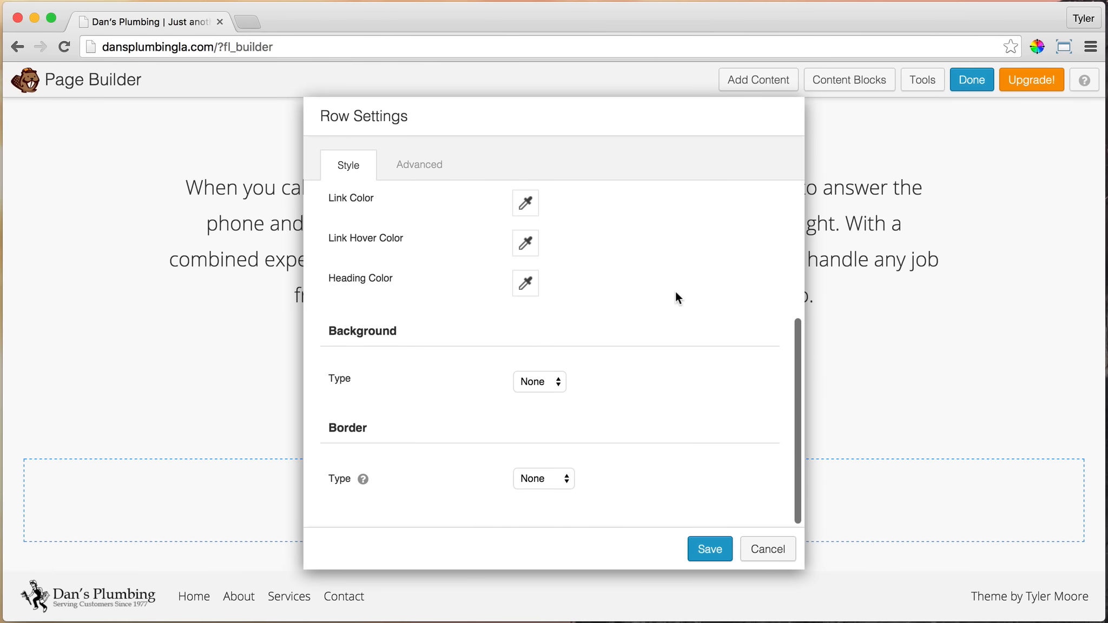
{"action": "left_click", "coordinate": [554, 386]}
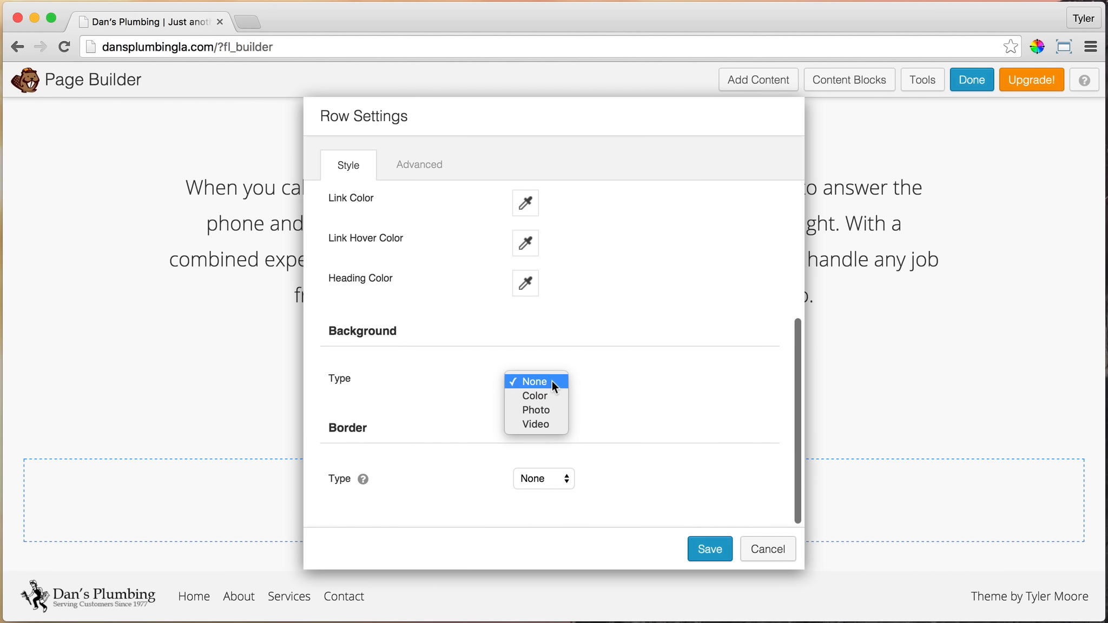
{"action": "left_click", "coordinate": [546, 412]}
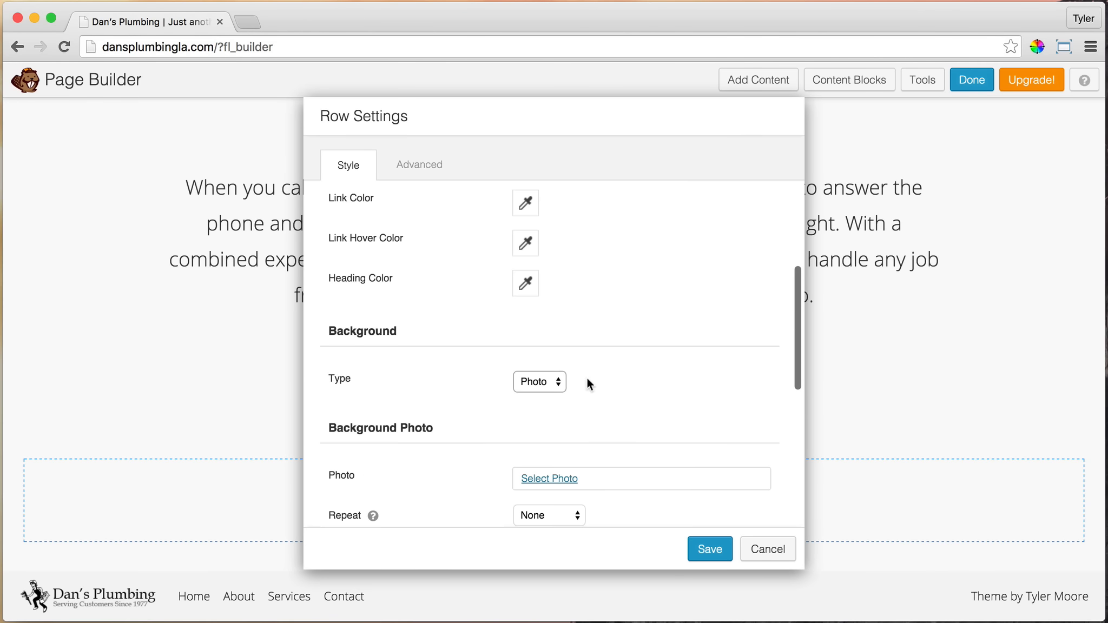
{"action": "scroll", "coordinate": [648, 356], "scroll_direction": "down", "scroll_amount": 2}
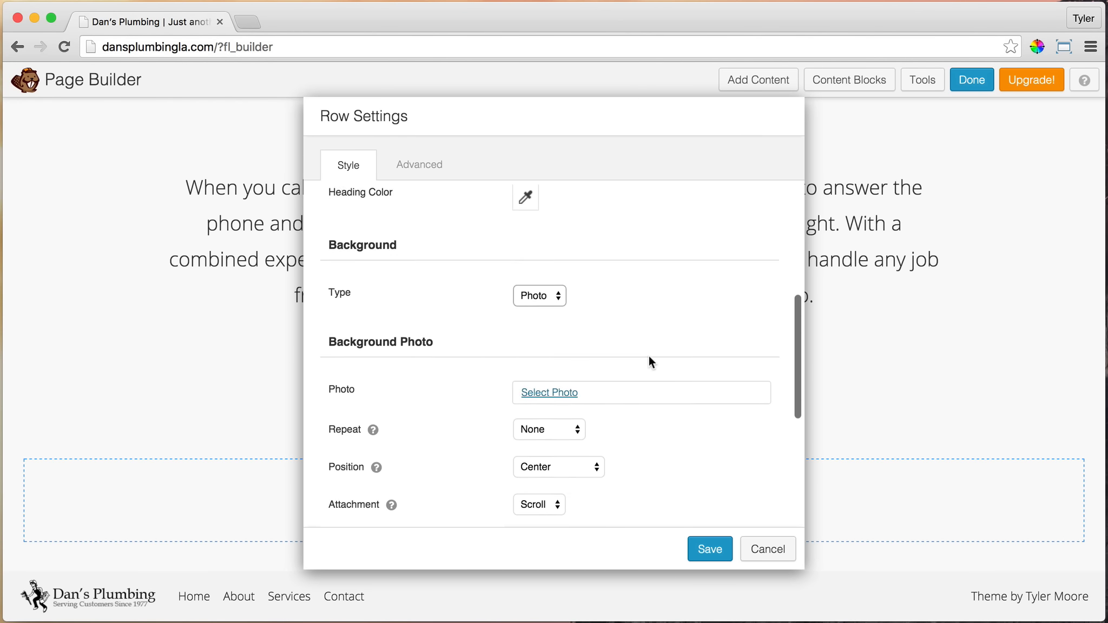
Upload Home-Experience.jpg from the Images folder and use it as the new row's background photo
{"action": "left_click", "coordinate": [567, 386]}
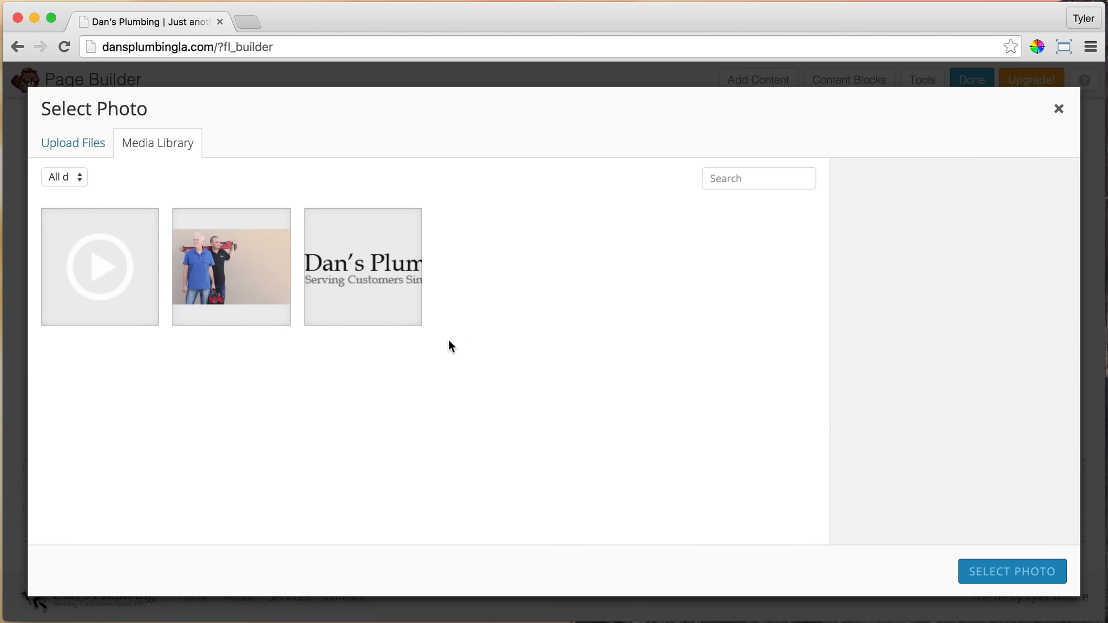
{"action": "left_click", "coordinate": [82, 153]}
{"action": "left_click", "coordinate": [540, 361]}
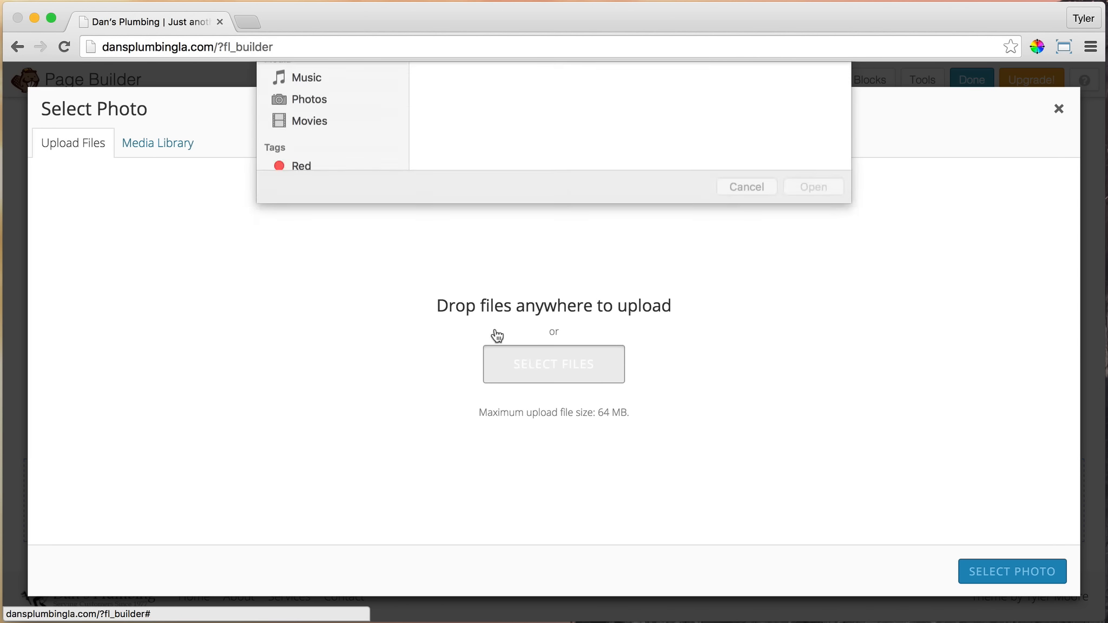
{"action": "left_click", "coordinate": [494, 121]}
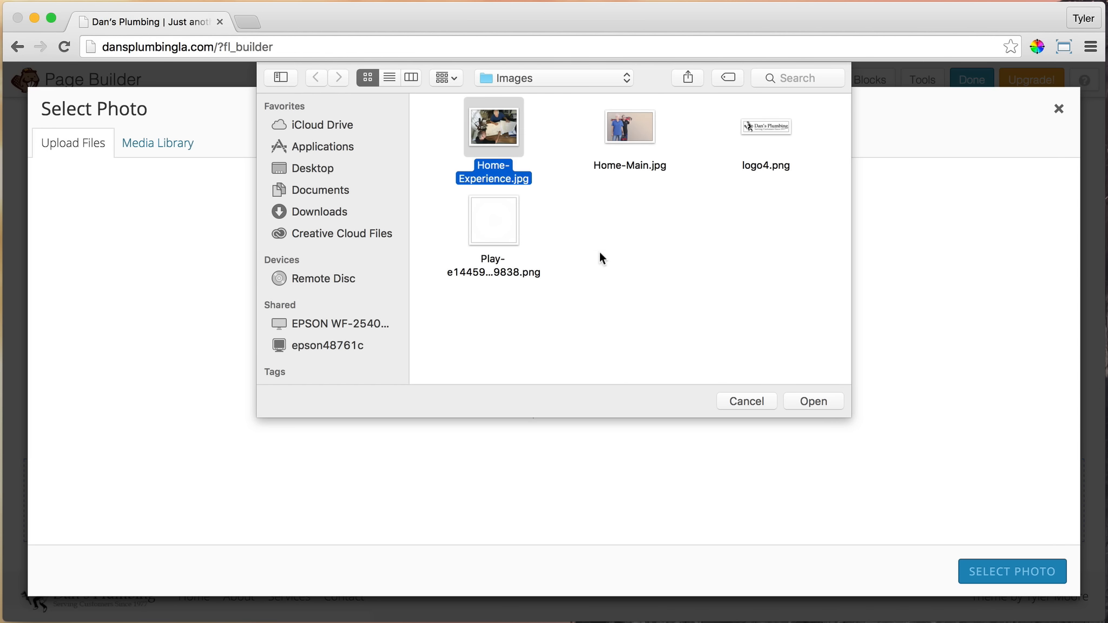
{"action": "left_click", "coordinate": [812, 401]}
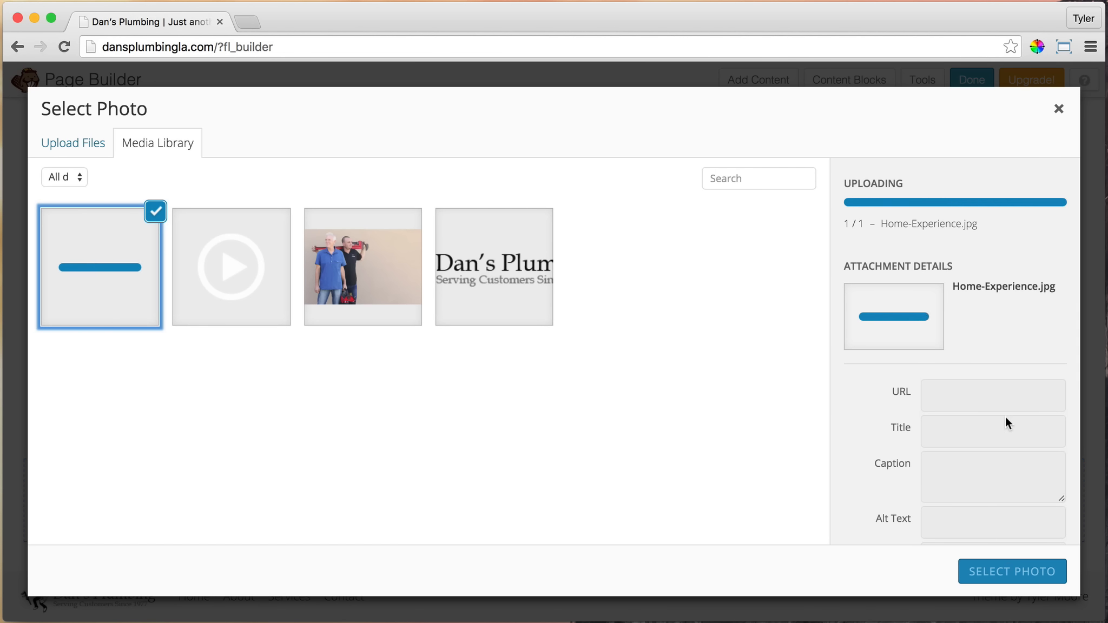
{"action": "left_click", "coordinate": [998, 574]}
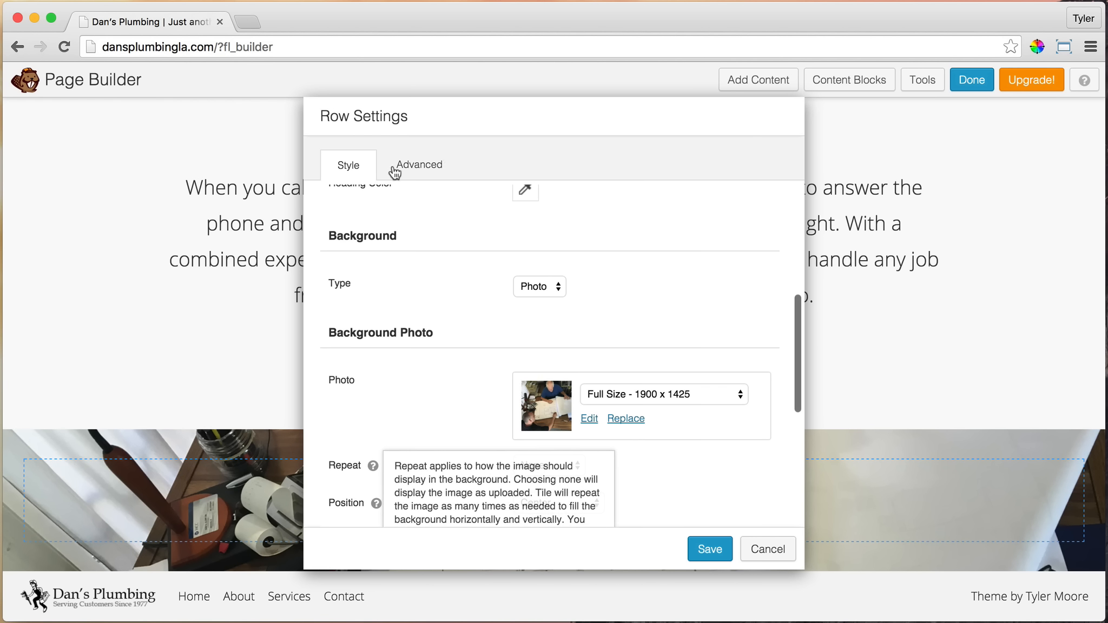
Set the photo row's top padding to 250 px and save the row settings
{"action": "left_click", "coordinate": [433, 171]}
{"action": "scroll", "coordinate": [552, 276], "scroll_direction": "up", "scroll_amount": 5}
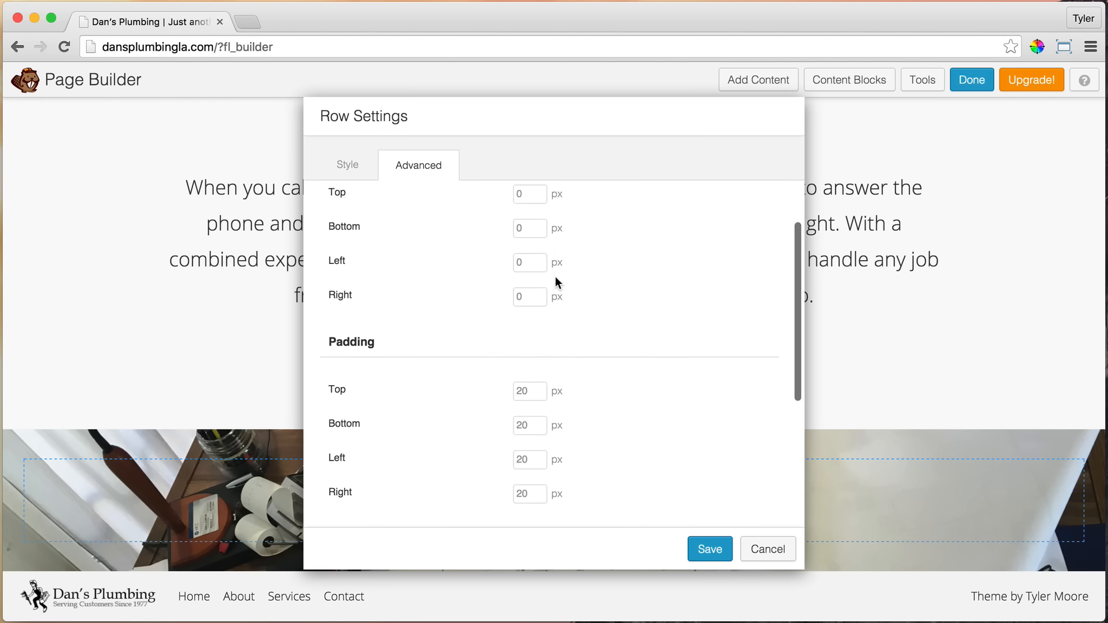
{"action": "scroll", "coordinate": [479, 265], "scroll_direction": "down", "scroll_amount": 3}
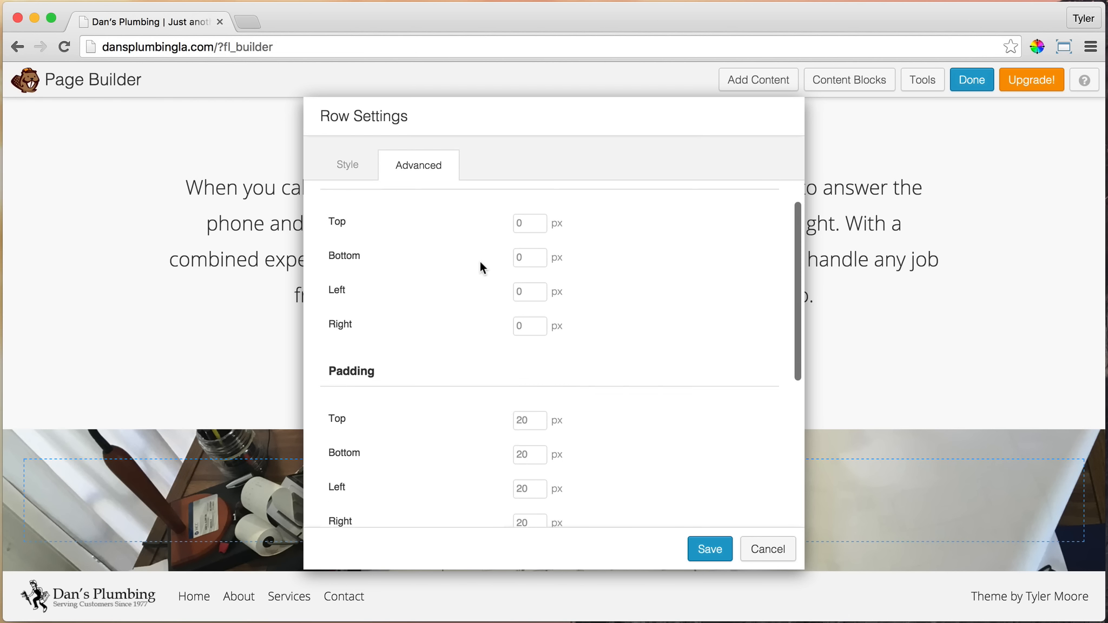
{"action": "left_click", "coordinate": [539, 392]}
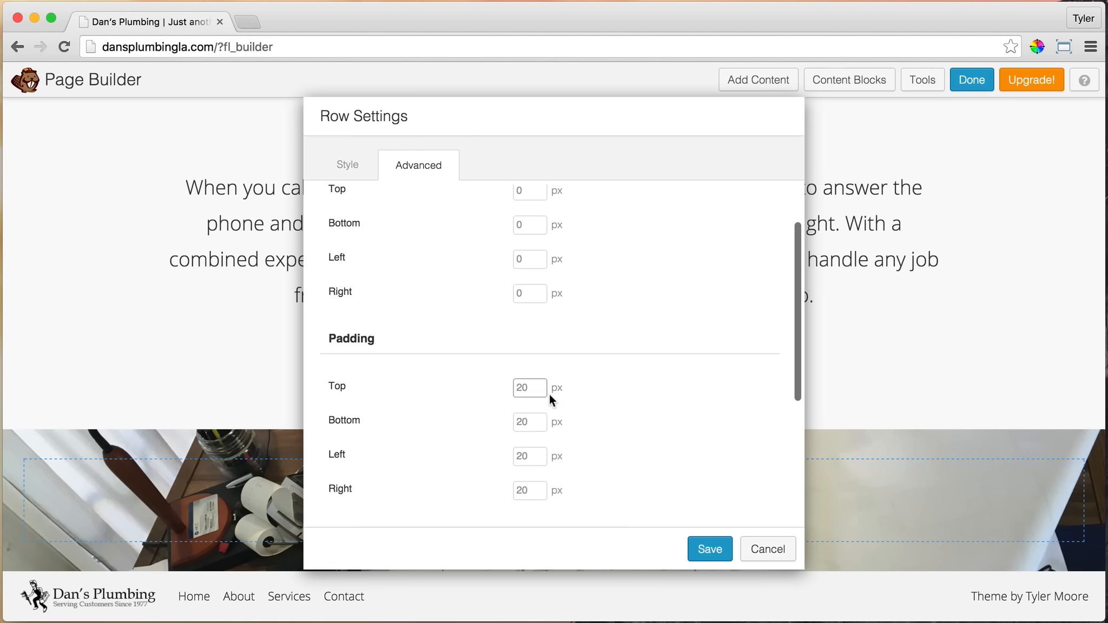
{"action": "type", "text": "250"}
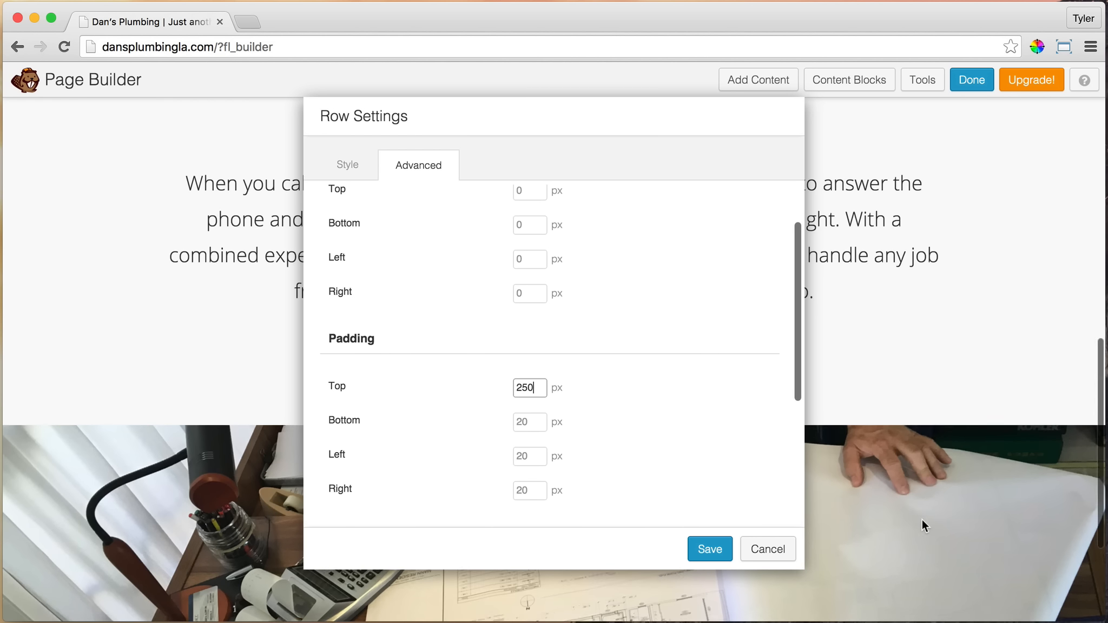
{"action": "scroll", "coordinate": [922, 520], "scroll_direction": "down", "scroll_amount": 3}
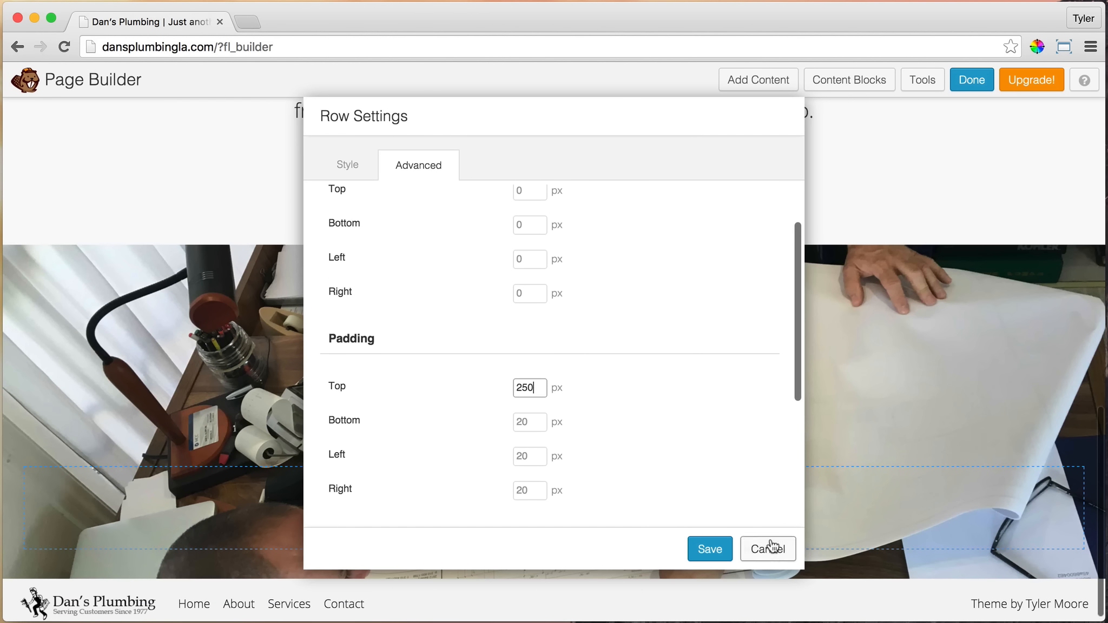
{"action": "left_click", "coordinate": [708, 550]}
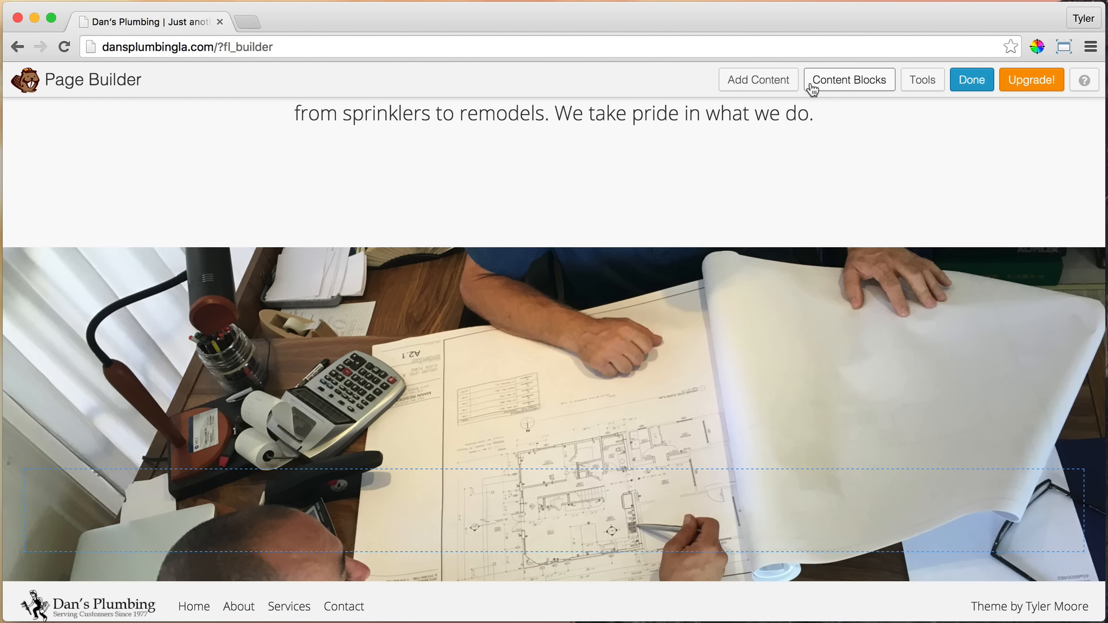
Add a Heading module inside the photo row with the heading text EXPERIENCE
{"action": "left_click", "coordinate": [772, 82]}
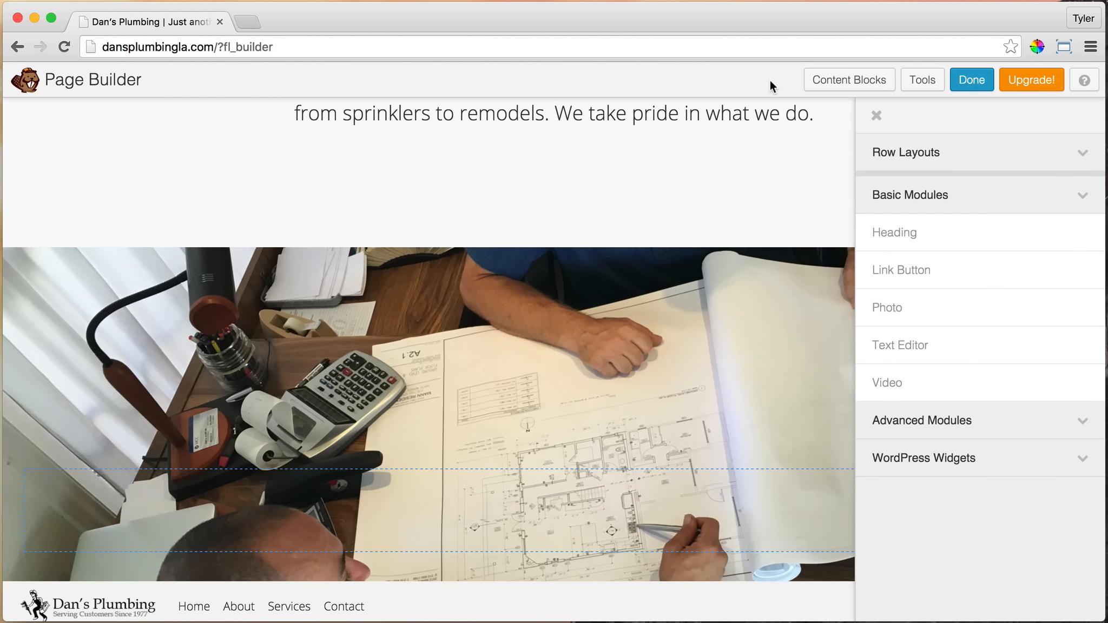
{"action": "left_click", "coordinate": [1074, 202]}
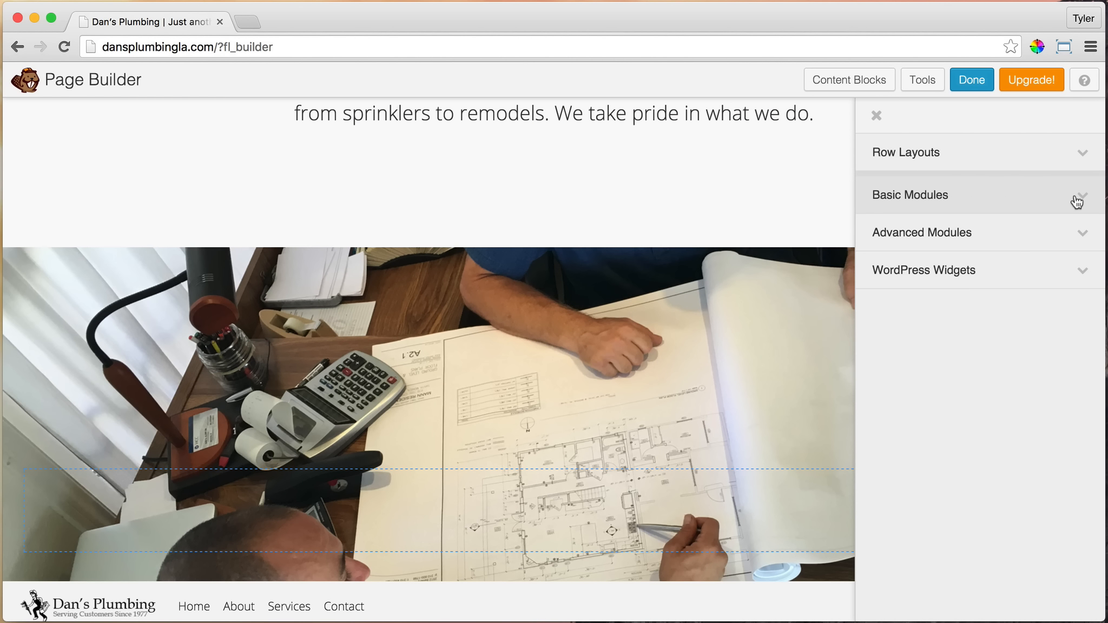
{"action": "left_click", "coordinate": [1075, 201]}
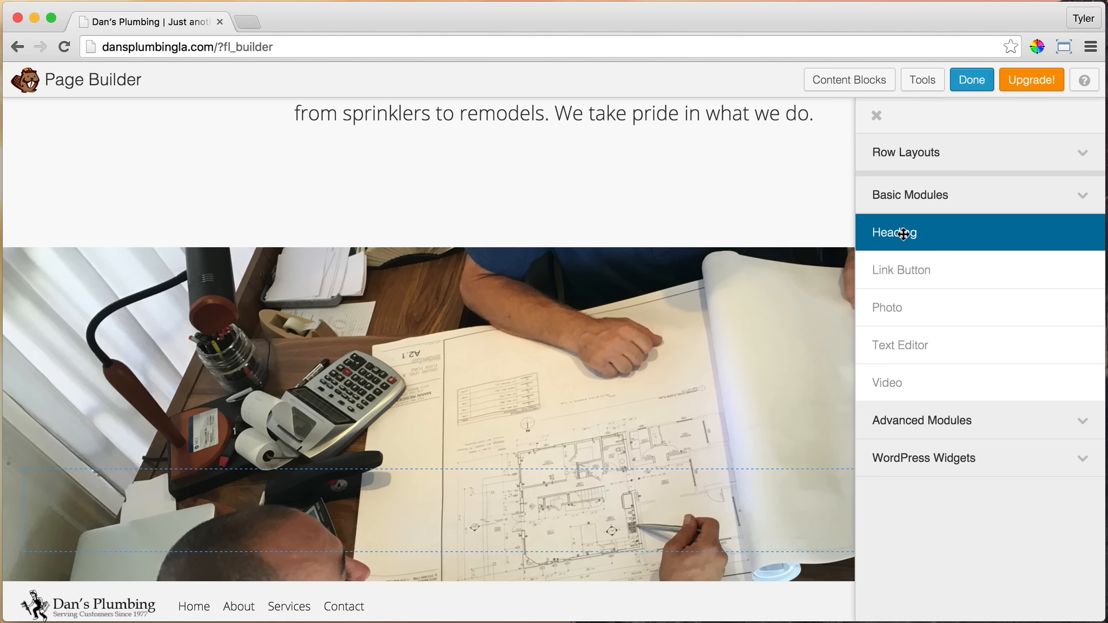
{"action": "left_click_drag", "start_coordinate": [903, 234], "coordinate": [545, 560]}
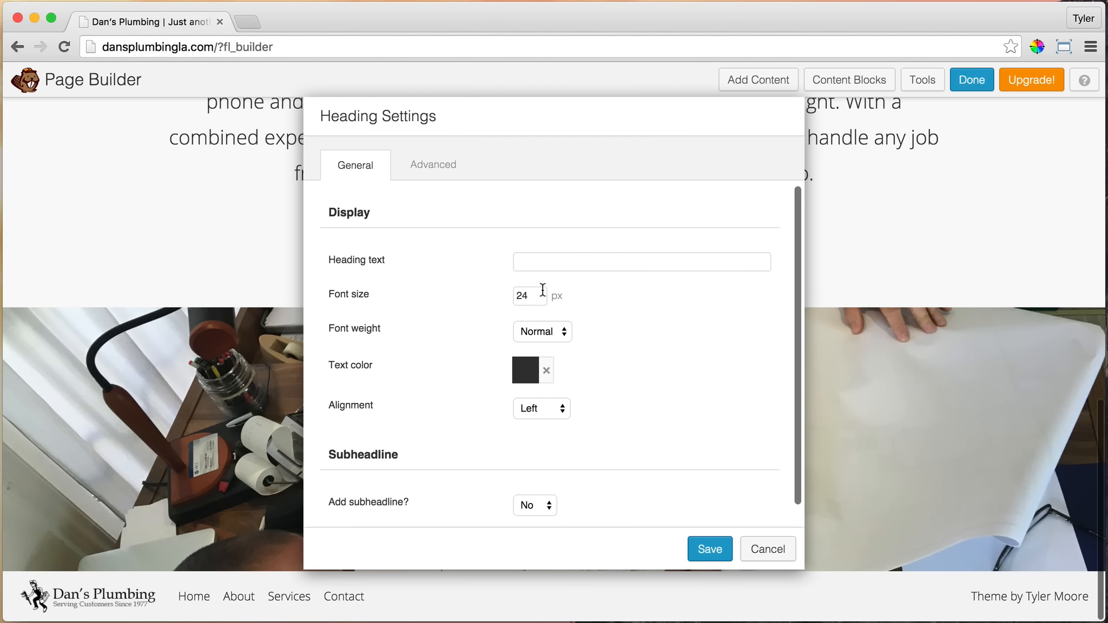
{"action": "left_click", "coordinate": [569, 265]}
{"action": "type", "text": "EXPE"}
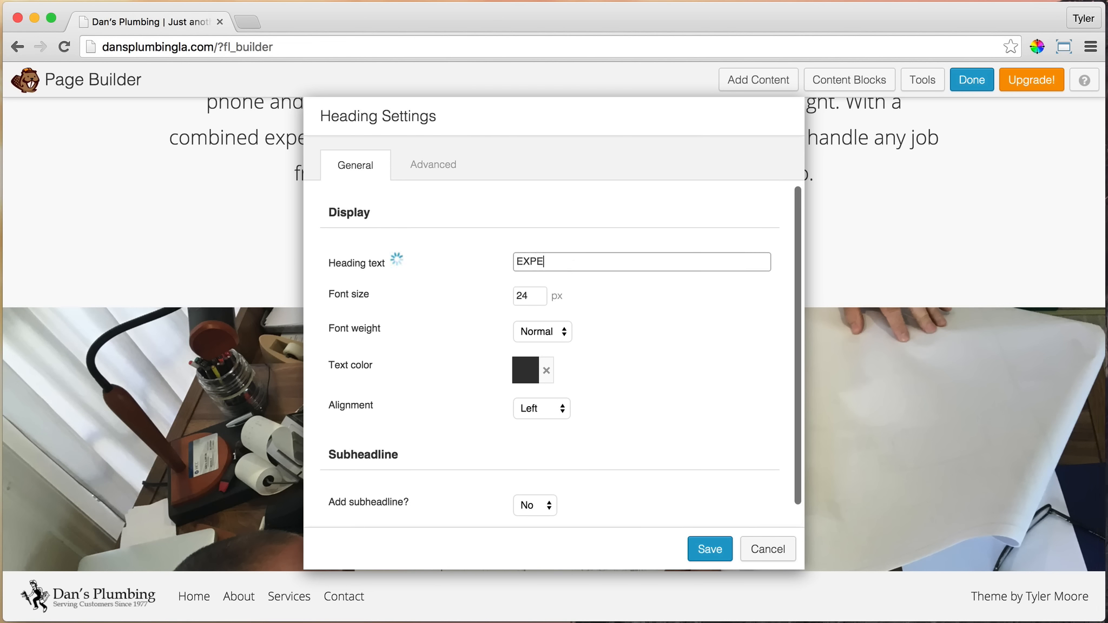
{"action": "type", "text": "RIENCE"}
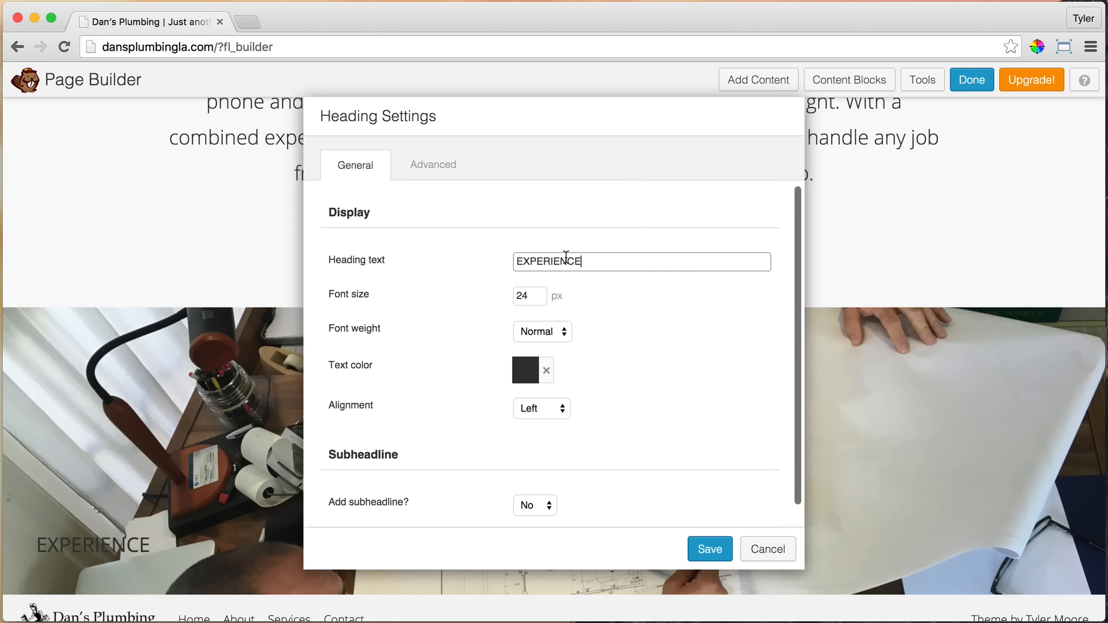
Set the EXPERIENCE heading's font size to 100 px and its font weight to Bold
{"action": "double_click", "coordinate": [533, 296]}
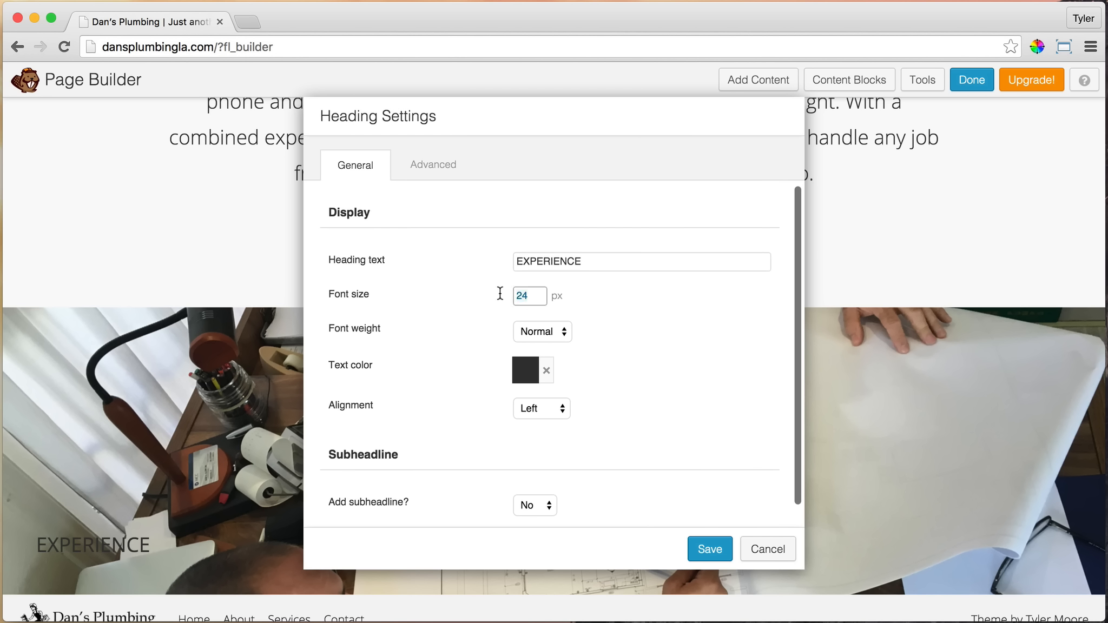
{"action": "type", "text": "100"}
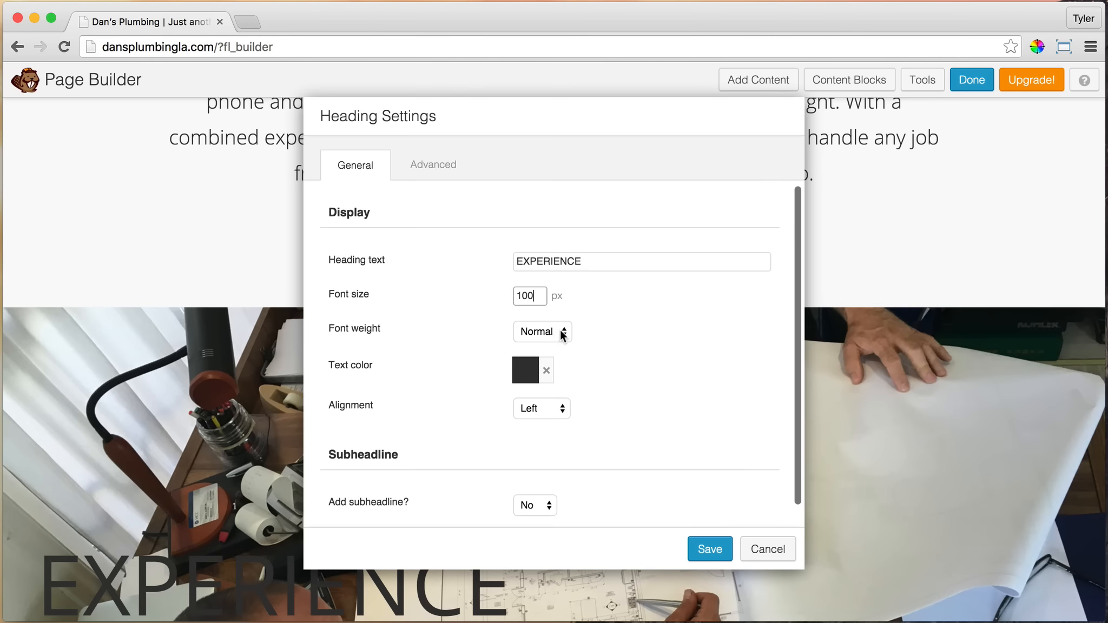
{"action": "left_click", "coordinate": [561, 335]}
{"action": "left_click", "coordinate": [548, 347]}
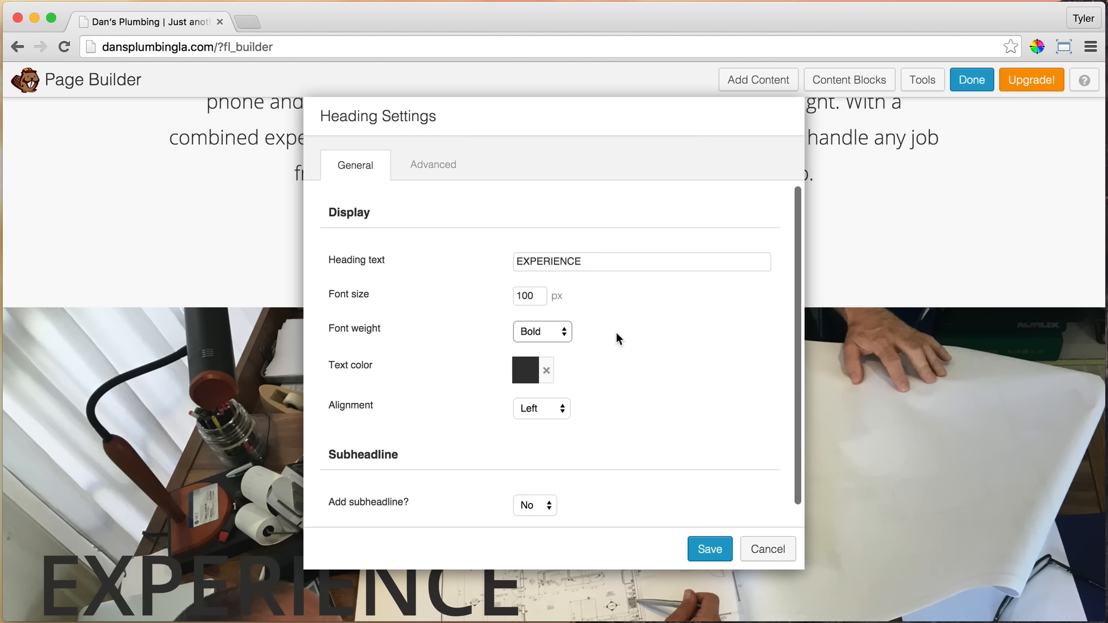
Make the EXPERIENCE heading's text white and align it to the center
{"action": "scroll", "coordinate": [615, 333], "scroll_direction": "down", "scroll_amount": 1}
{"action": "left_click", "coordinate": [524, 346]}
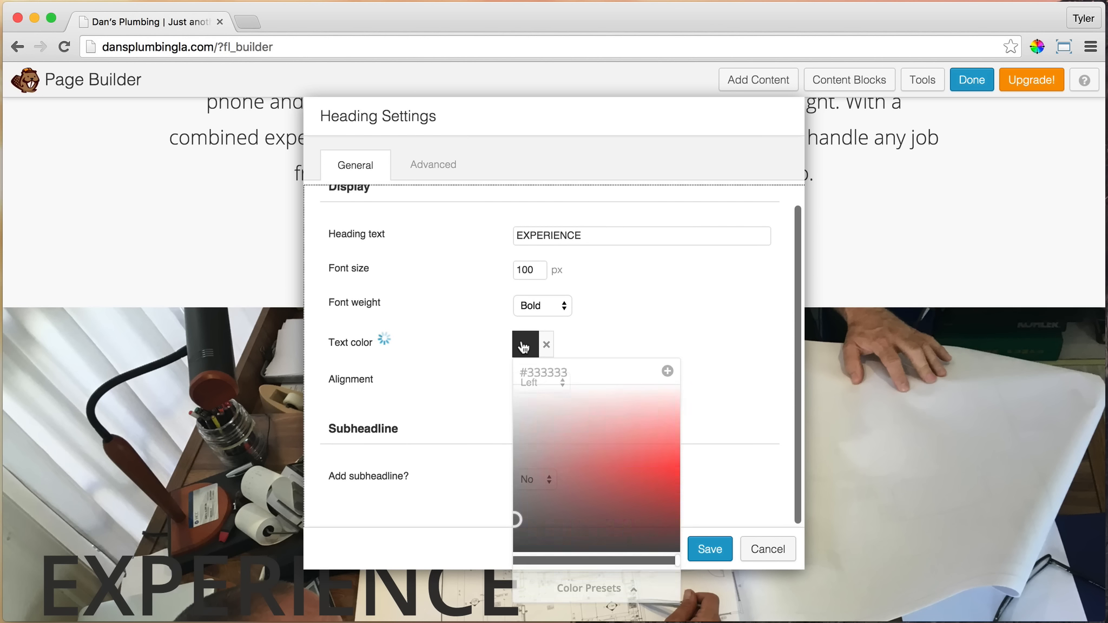
{"action": "left_click_drag", "start_coordinate": [544, 430], "coordinate": [480, 369]}
{"action": "left_click", "coordinate": [703, 321]}
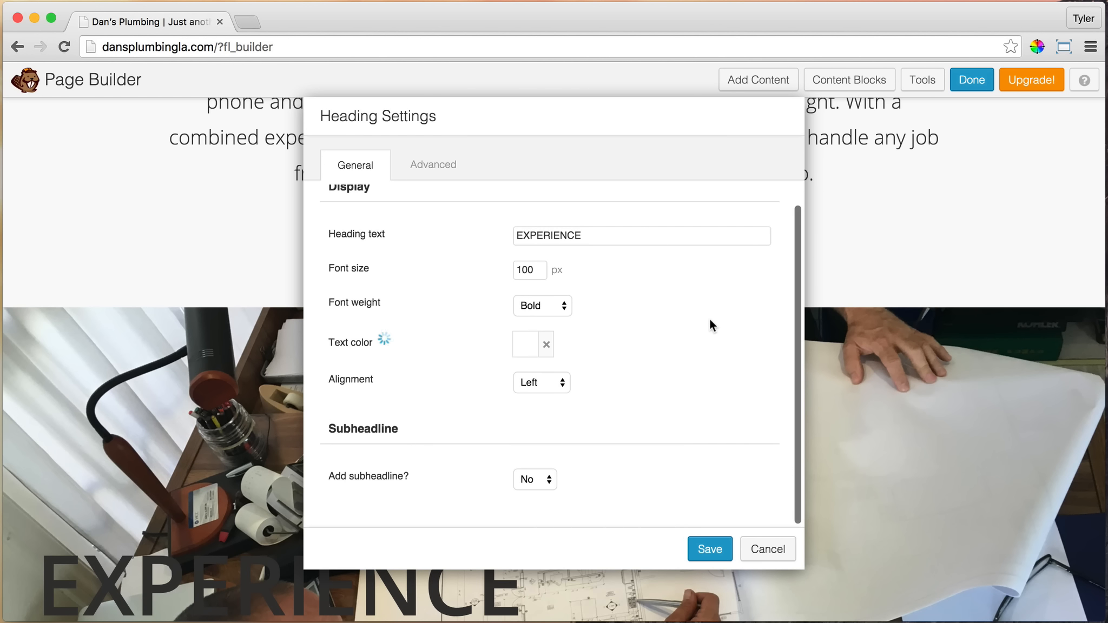
{"action": "left_click", "coordinate": [552, 382]}
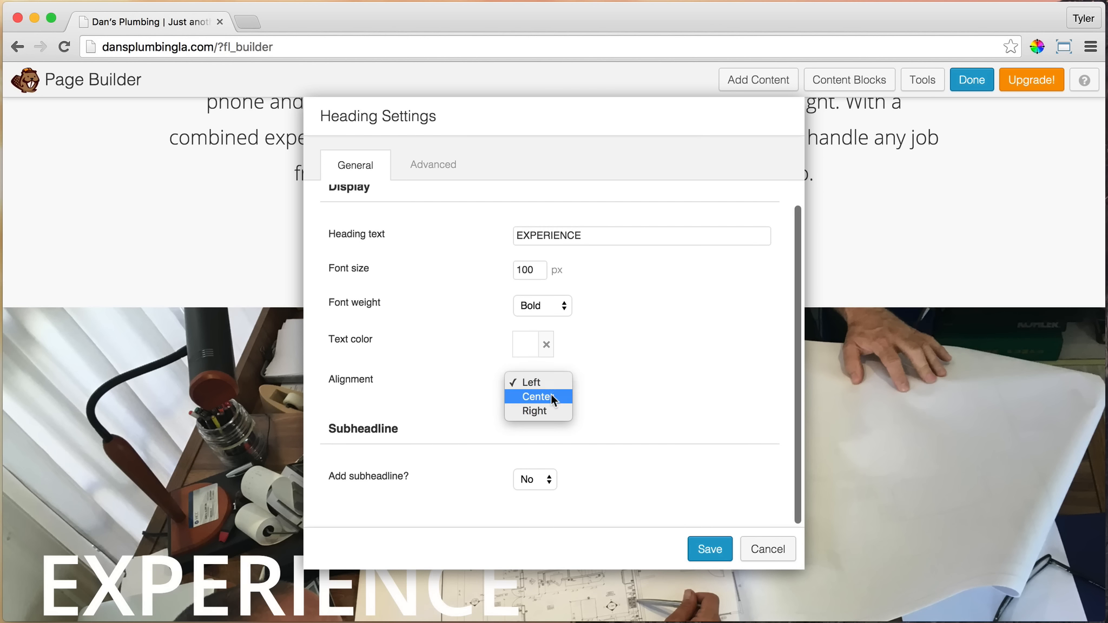
{"action": "left_click", "coordinate": [547, 396]}
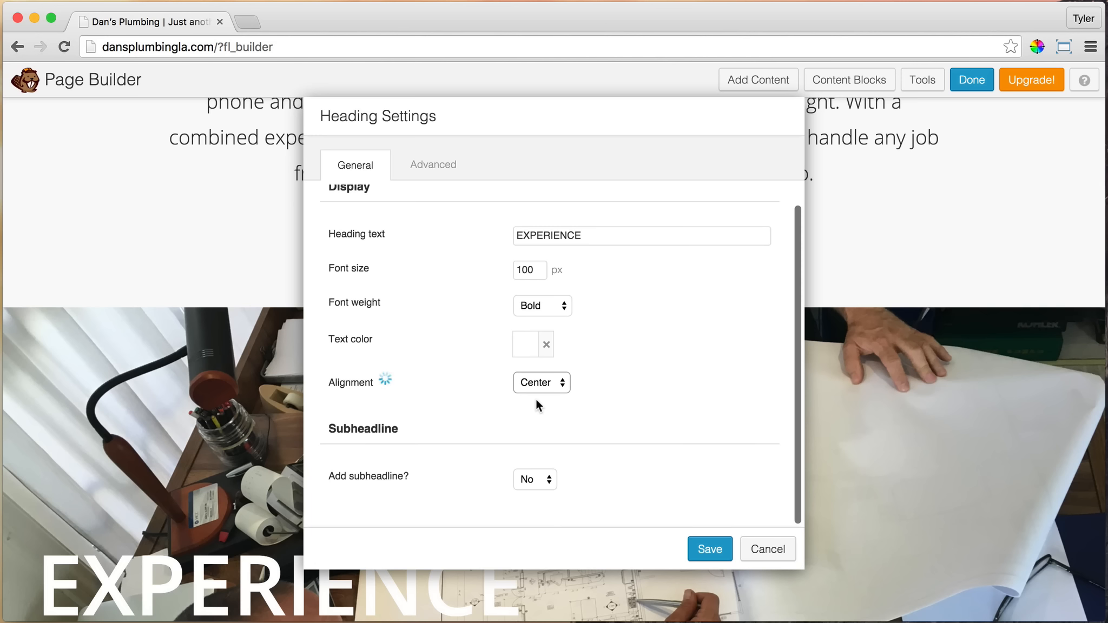
Enable a subheadline for the EXPERIENCE heading and set its vertical spacing with the heading to -10 px
{"action": "left_click", "coordinate": [536, 478]}
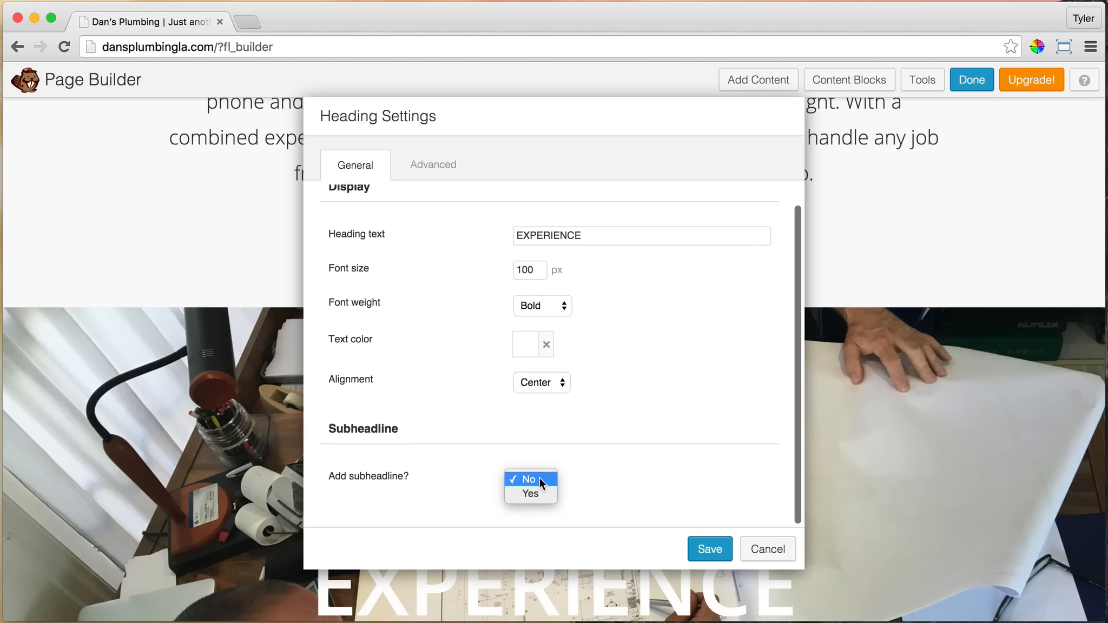
{"action": "left_click", "coordinate": [537, 493]}
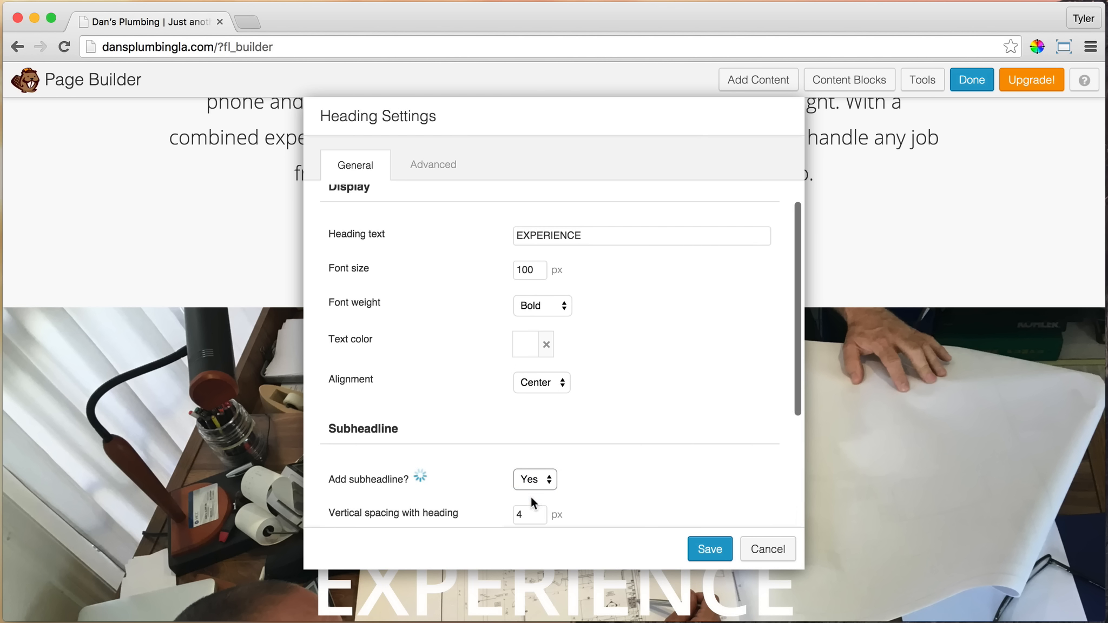
{"action": "scroll", "coordinate": [671, 398], "scroll_direction": "down", "scroll_amount": 5}
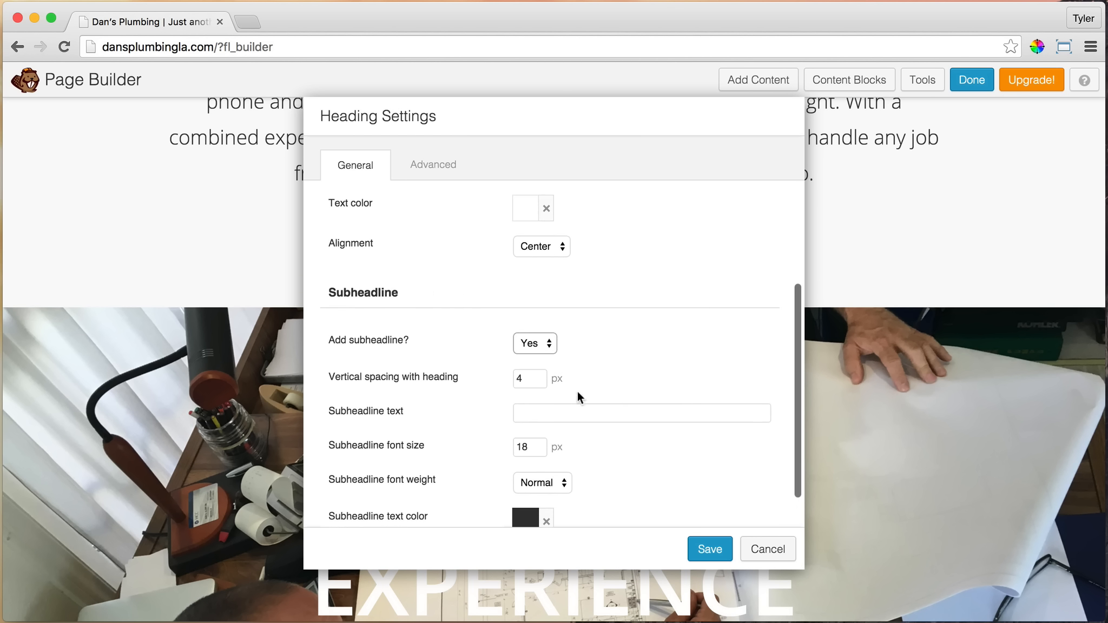
{"action": "left_click", "coordinate": [539, 377]}
{"action": "left_click_drag", "start_coordinate": [539, 377], "coordinate": [506, 378]}
{"action": "type", "text": "0"}
{"action": "key", "text": "BackSpace"}
{"action": "type", "text": "-10"}
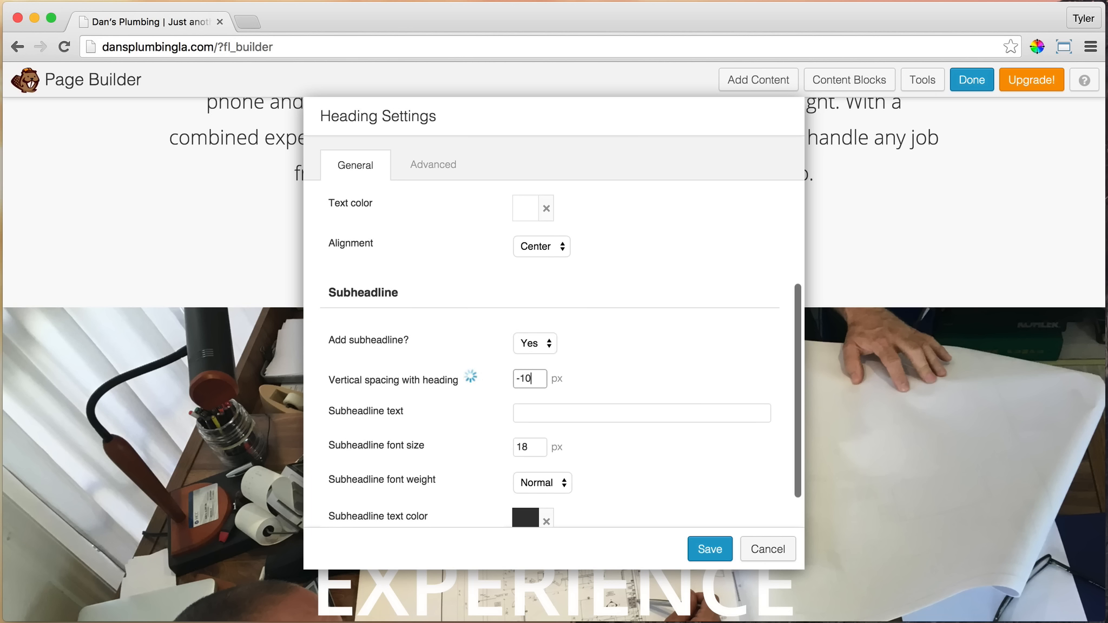
Enter "over 50 years combined experience" as the subheadline text
{"action": "left_click", "coordinate": [605, 415]}
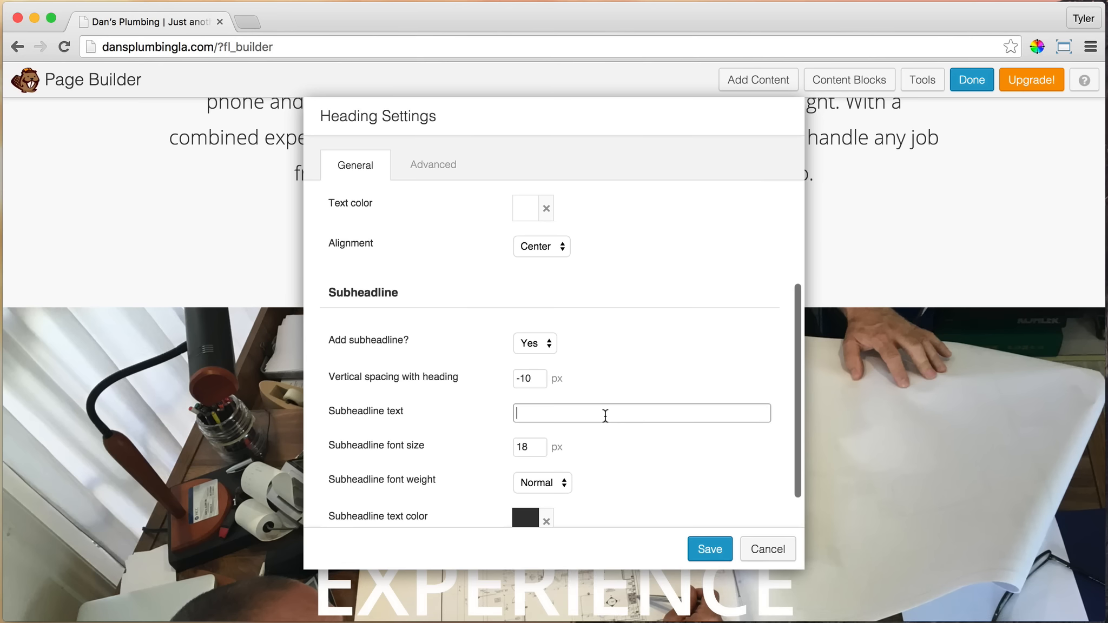
{"action": "type", "text": "over"}
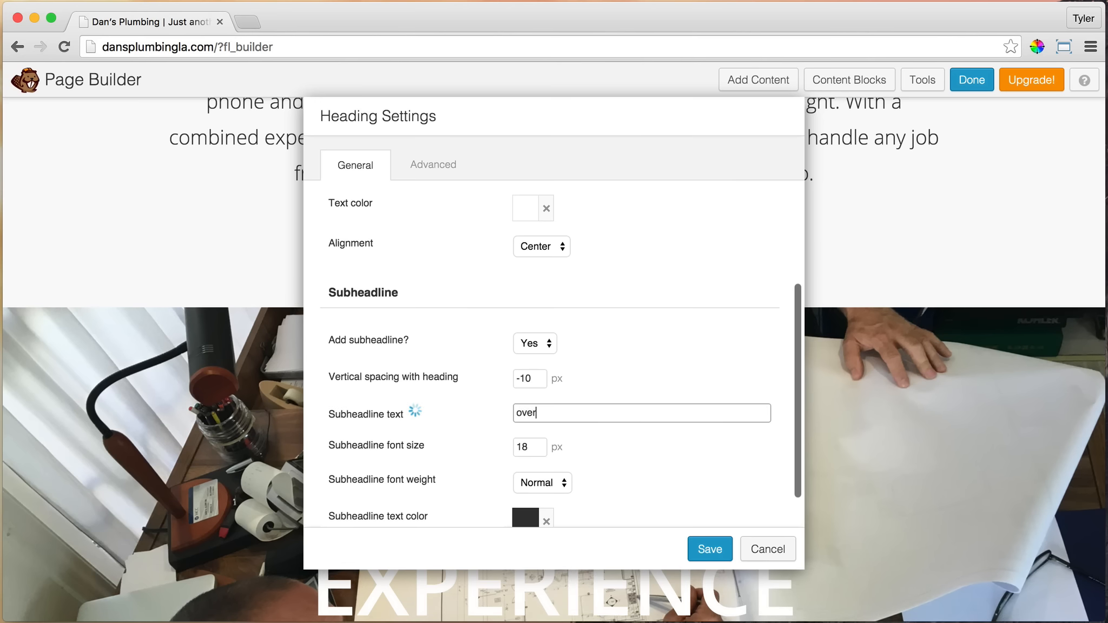
{"action": "type", "text": " 50 years combined exper"}
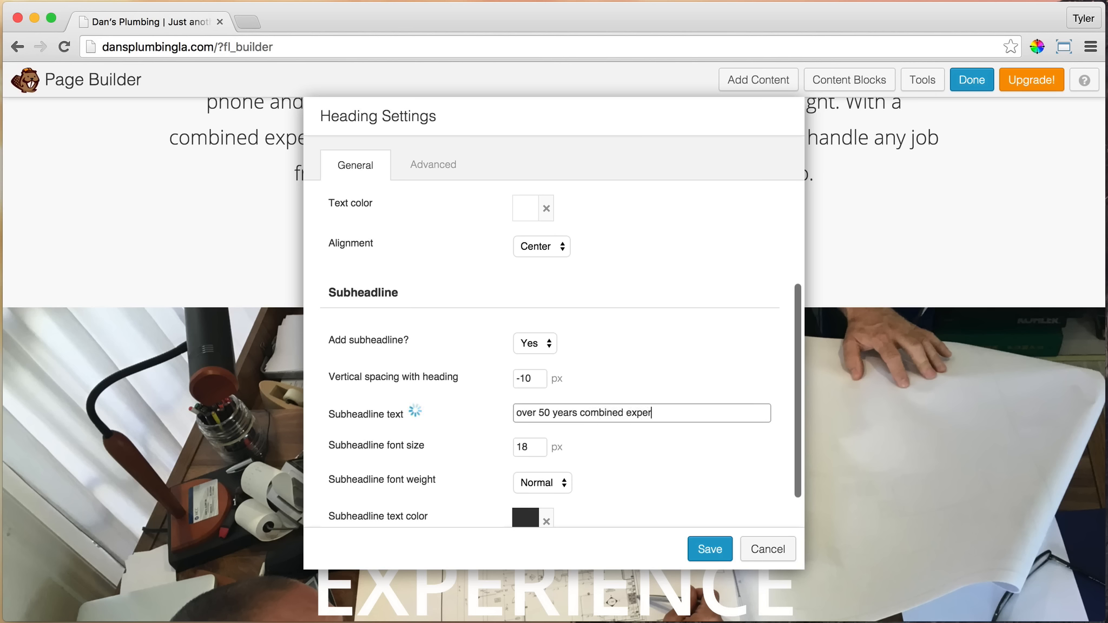
{"action": "type", "text": "ience"}
Set the subheadline's font size to 22 px, make its text white and save the heading settings
{"action": "scroll", "coordinate": [704, 414], "scroll_direction": "down", "scroll_amount": 2}
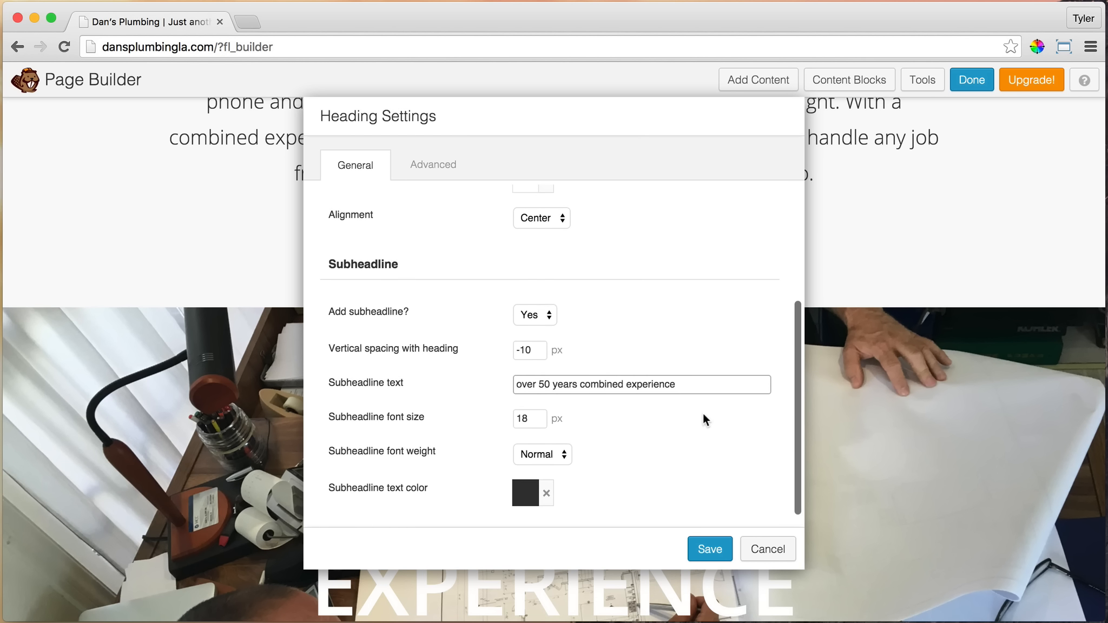
{"action": "left_click_drag", "start_coordinate": [534, 417], "coordinate": [504, 416]}
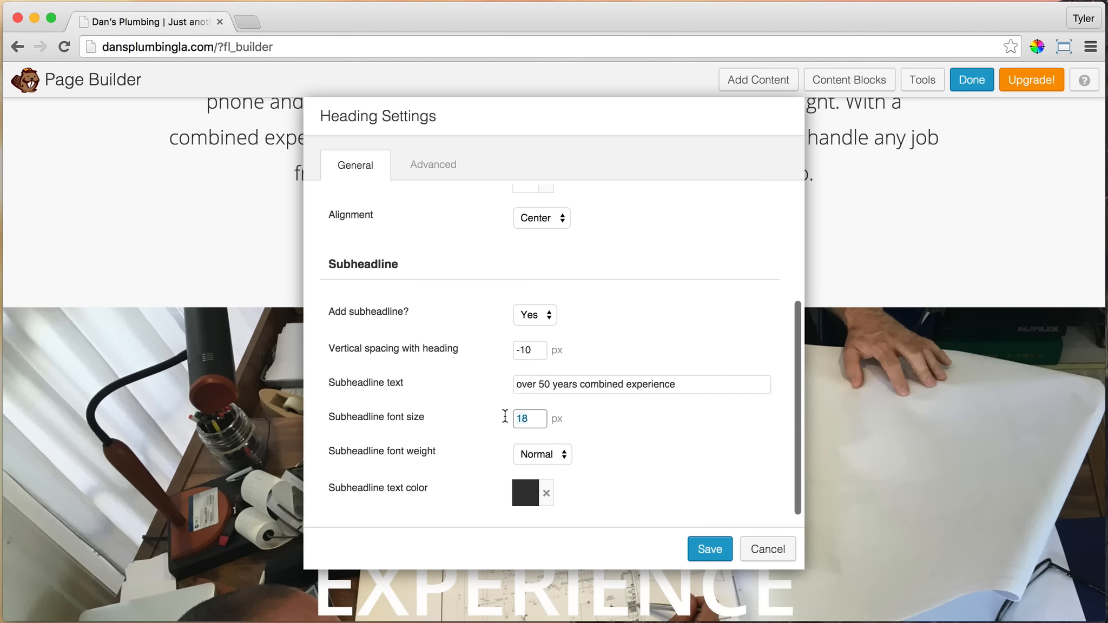
{"action": "type", "text": "22"}
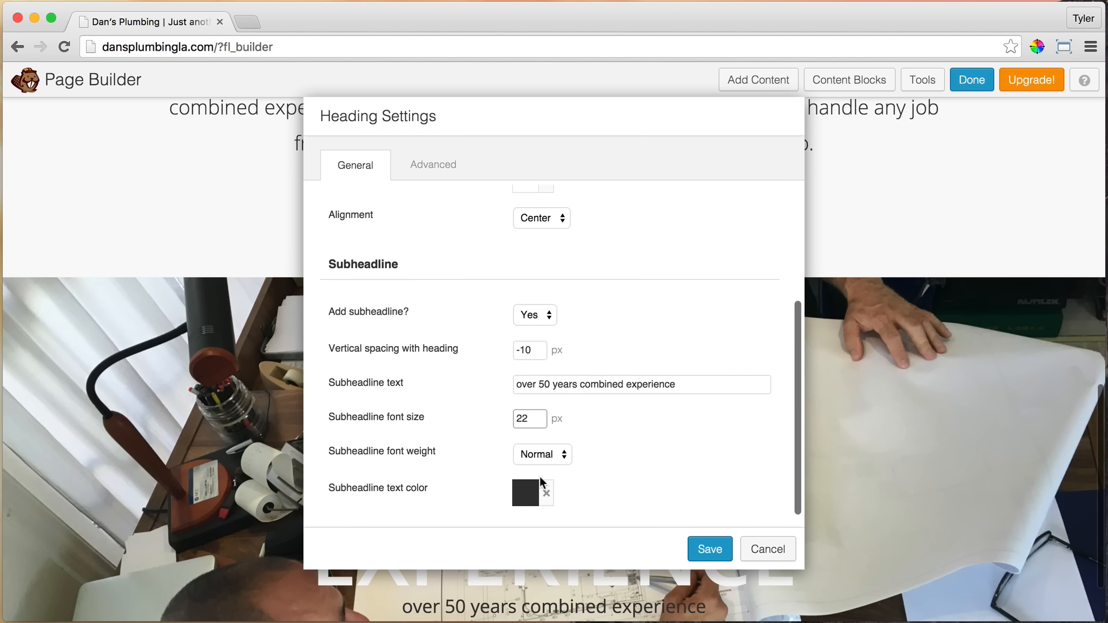
{"action": "left_click", "coordinate": [527, 492]}
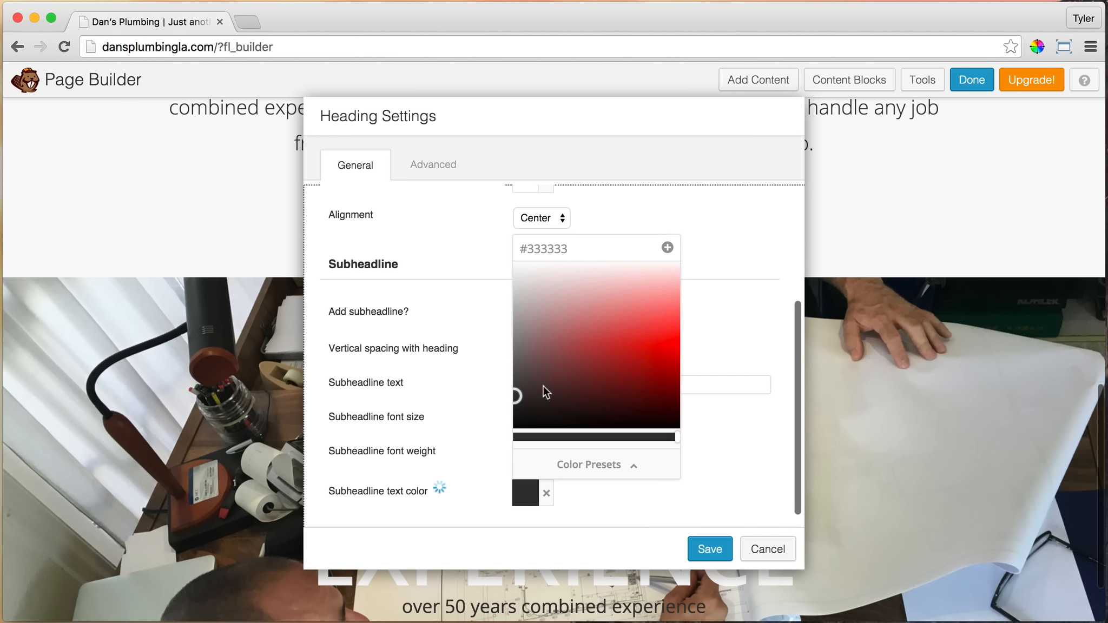
{"action": "left_click_drag", "start_coordinate": [553, 349], "coordinate": [460, 222]}
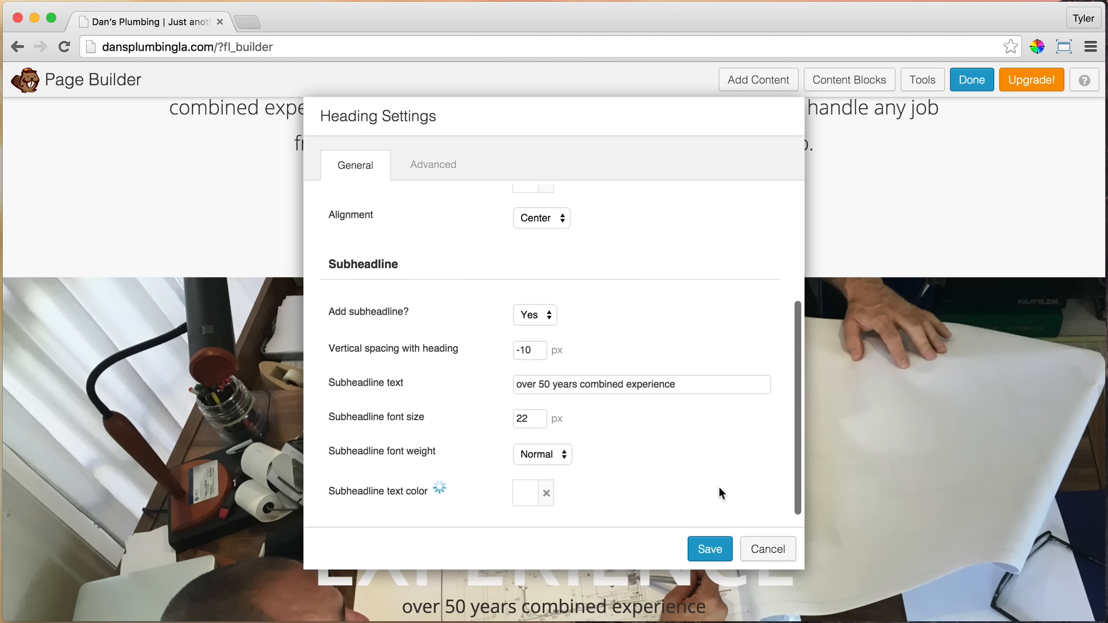
{"action": "scroll", "coordinate": [747, 479], "scroll_direction": "down", "scroll_amount": 1}
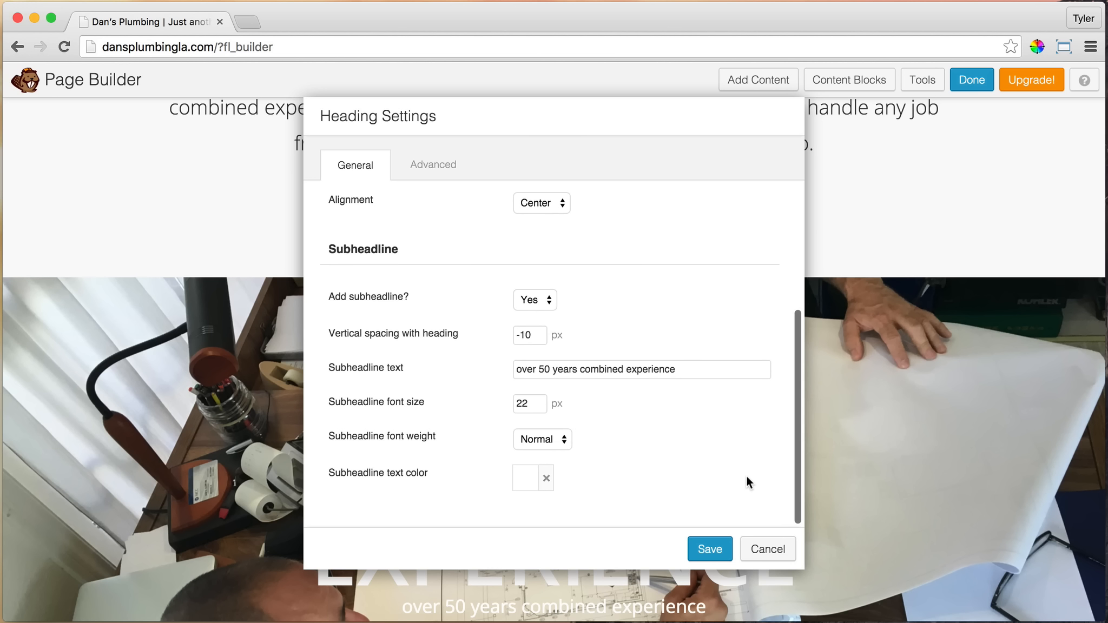
{"action": "left_click", "coordinate": [705, 550]}
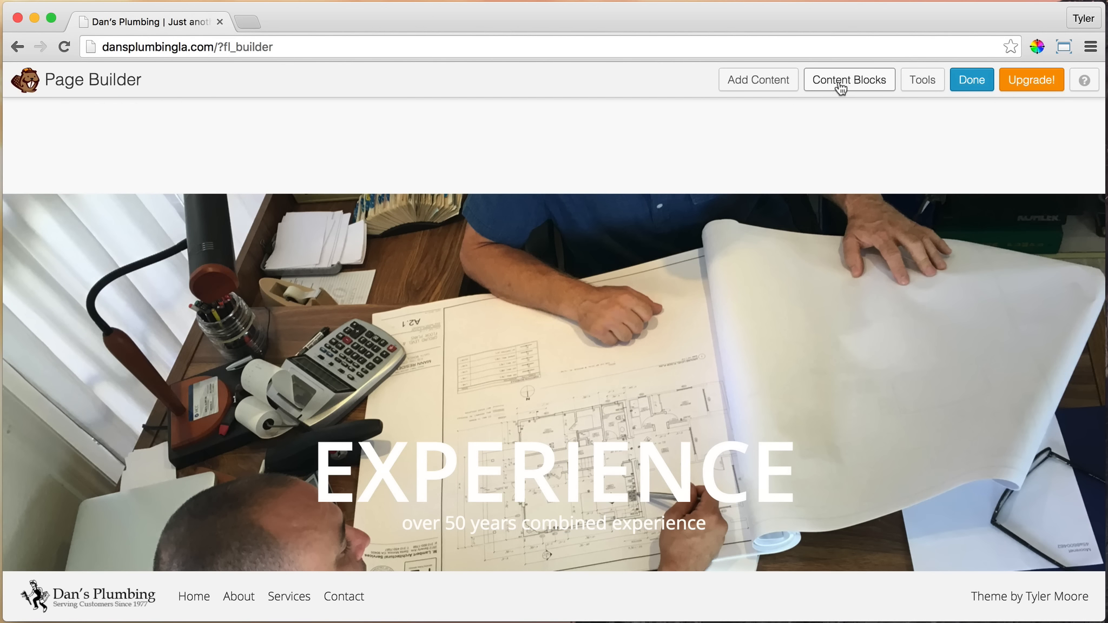
Add a Text Editor module below the EXPERIENCE subheadline with the text "See All Services >"
{"action": "left_click", "coordinate": [771, 84]}
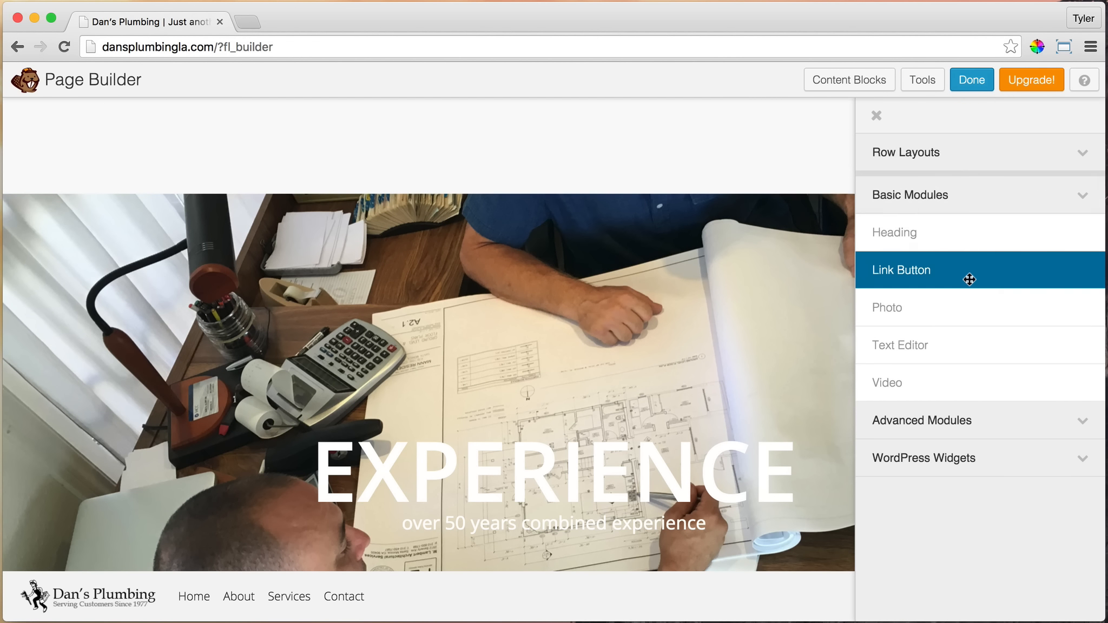
{"action": "left_click_drag", "start_coordinate": [901, 349], "coordinate": [455, 514]}
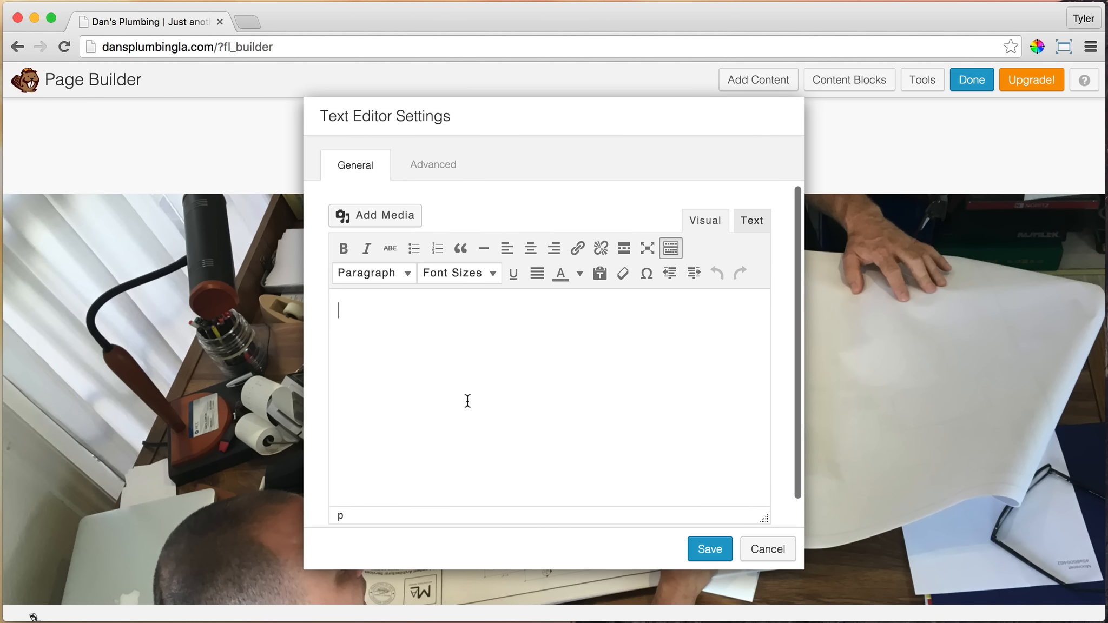
{"action": "type", "text": "See"}
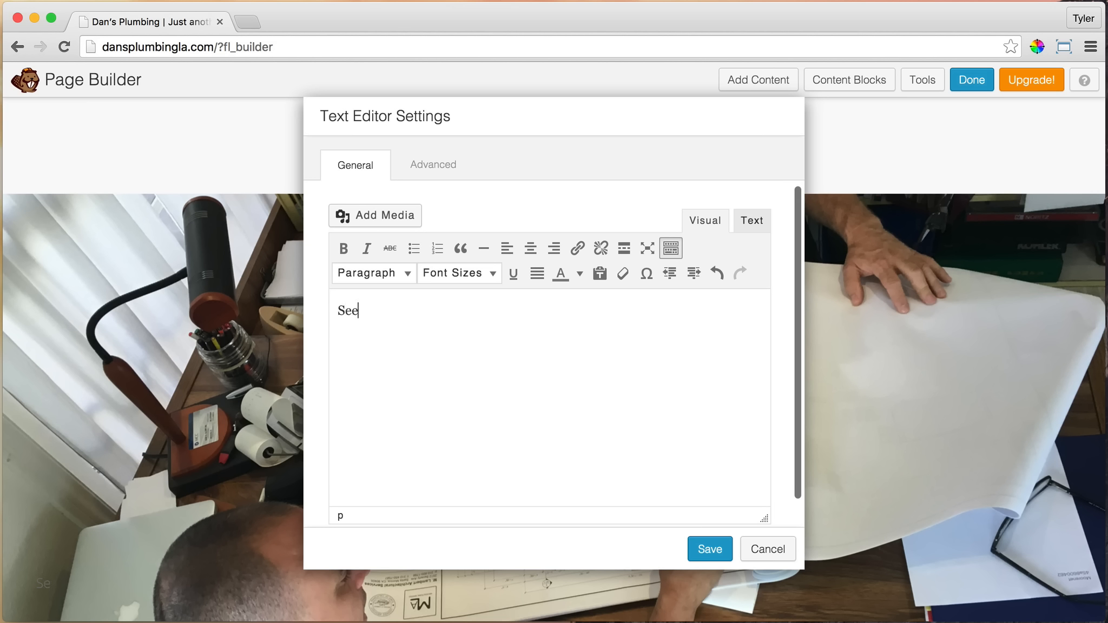
{"action": "type", "text": " All Services >"}
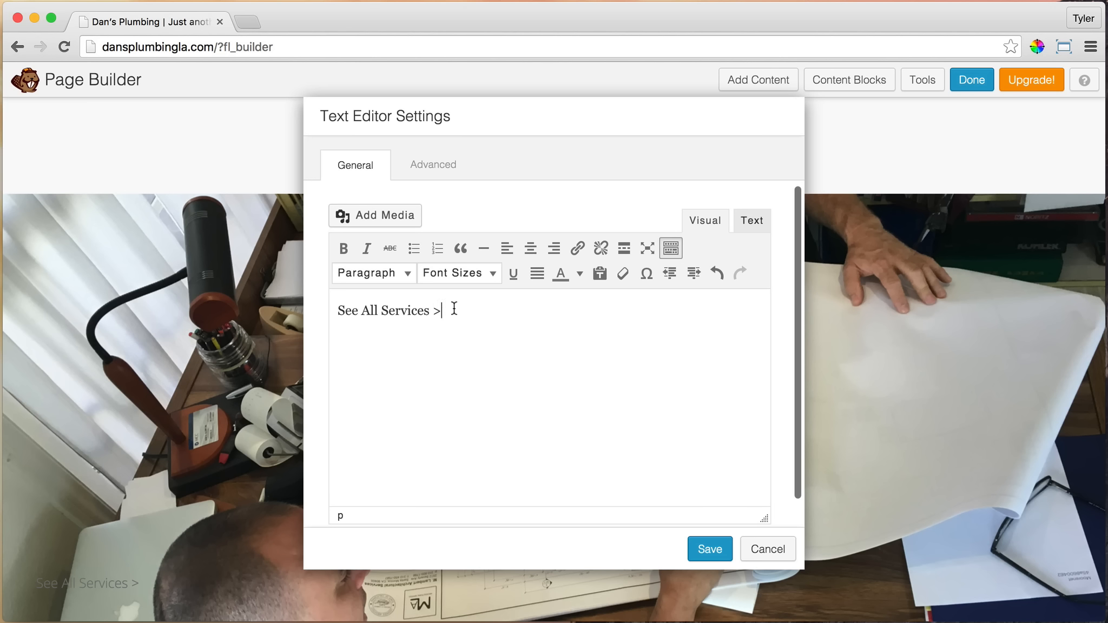
Link the "See All Services >" text to the site's existing Services page
{"action": "left_click_drag", "start_coordinate": [455, 309], "coordinate": [290, 303]}
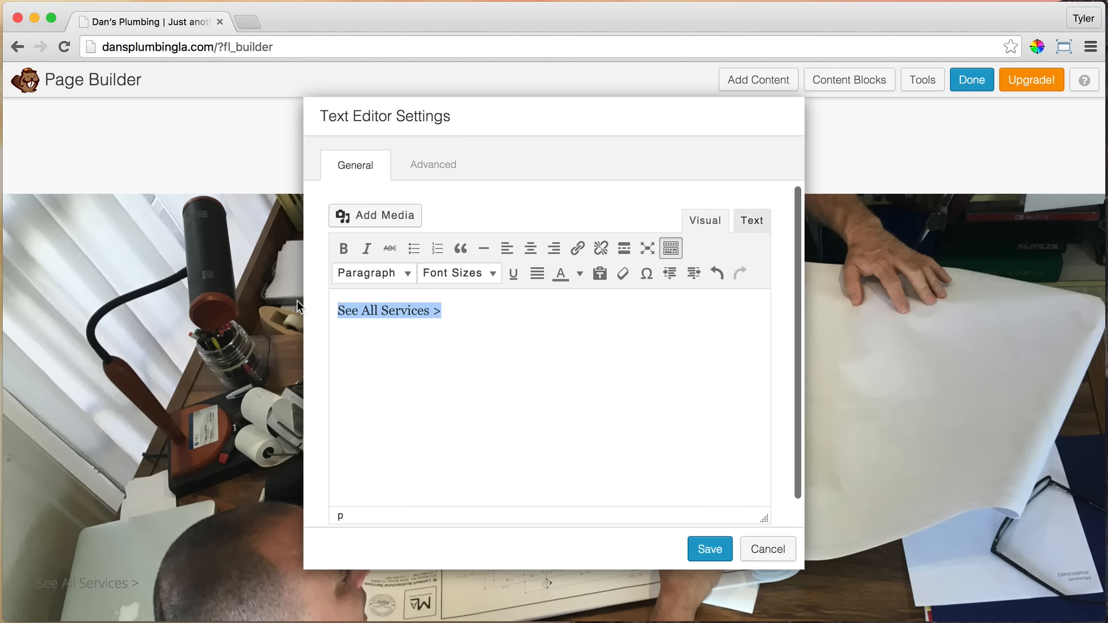
{"action": "left_click", "coordinate": [579, 249]}
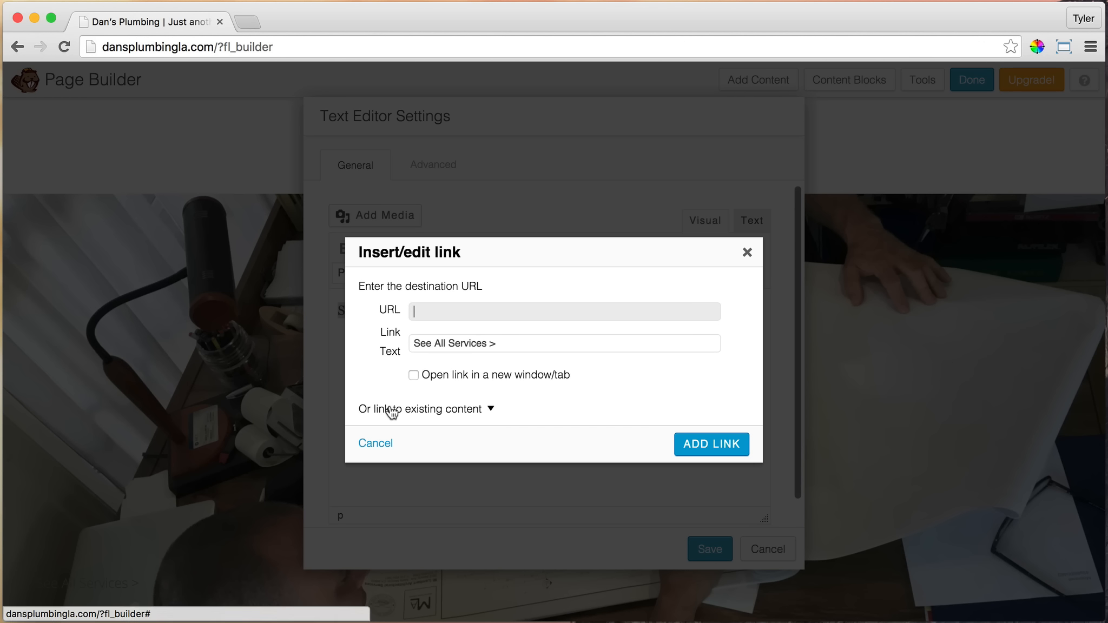
{"action": "left_click", "coordinate": [482, 412]}
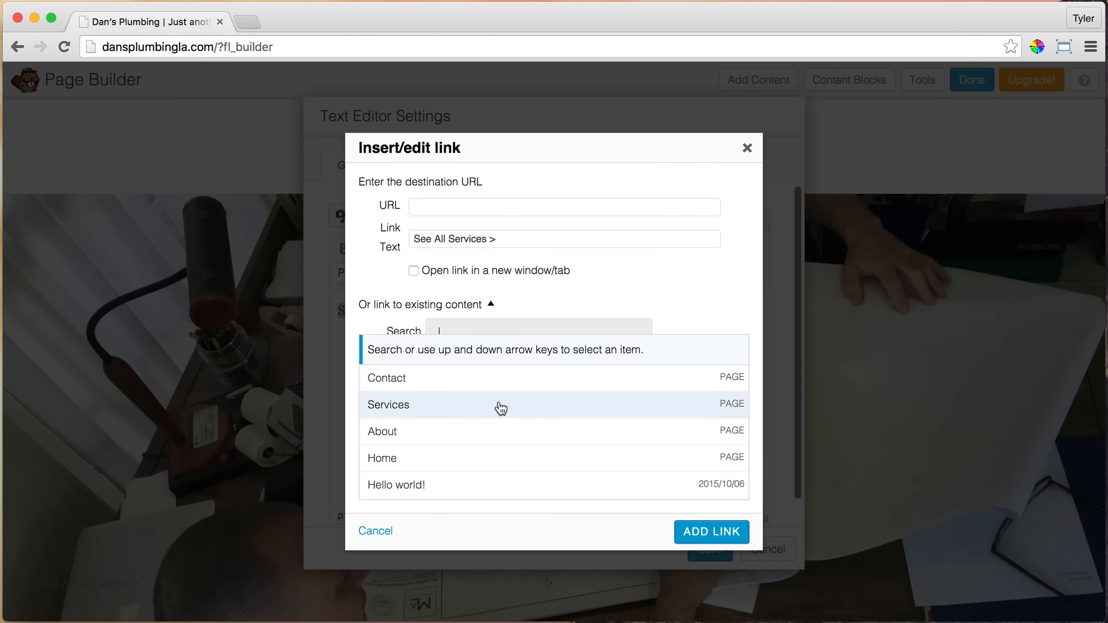
{"action": "left_click", "coordinate": [434, 412]}
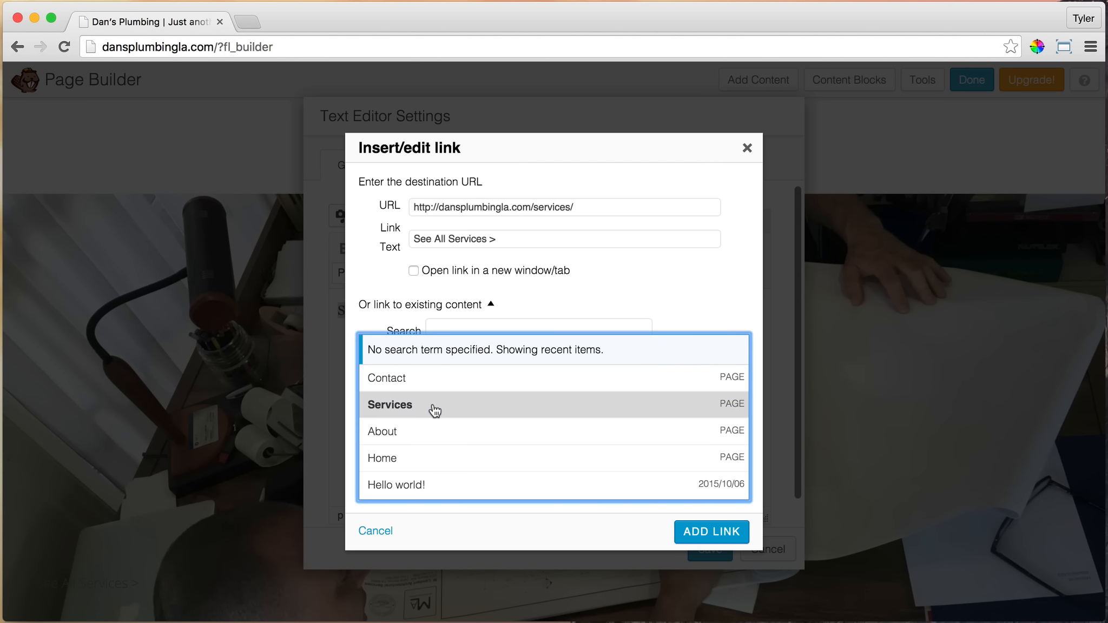
{"action": "left_click", "coordinate": [711, 532]}
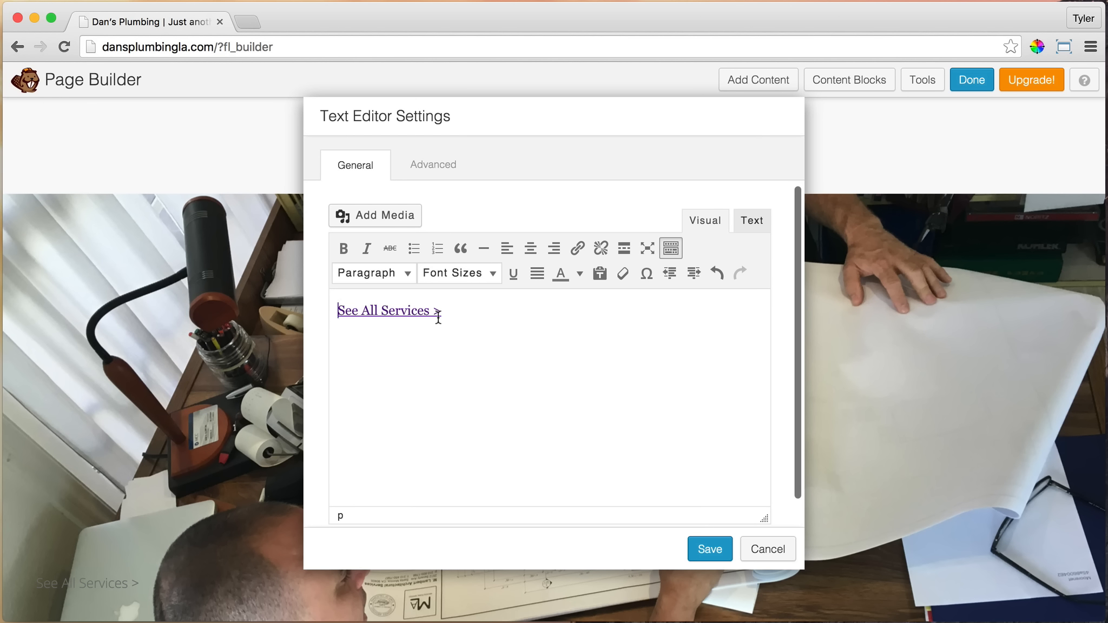
Insert several blank lines above the "See All Services >" link to push it down within the row
{"action": "key", "text": "Return"}
{"action": "key", "text": "Up"}
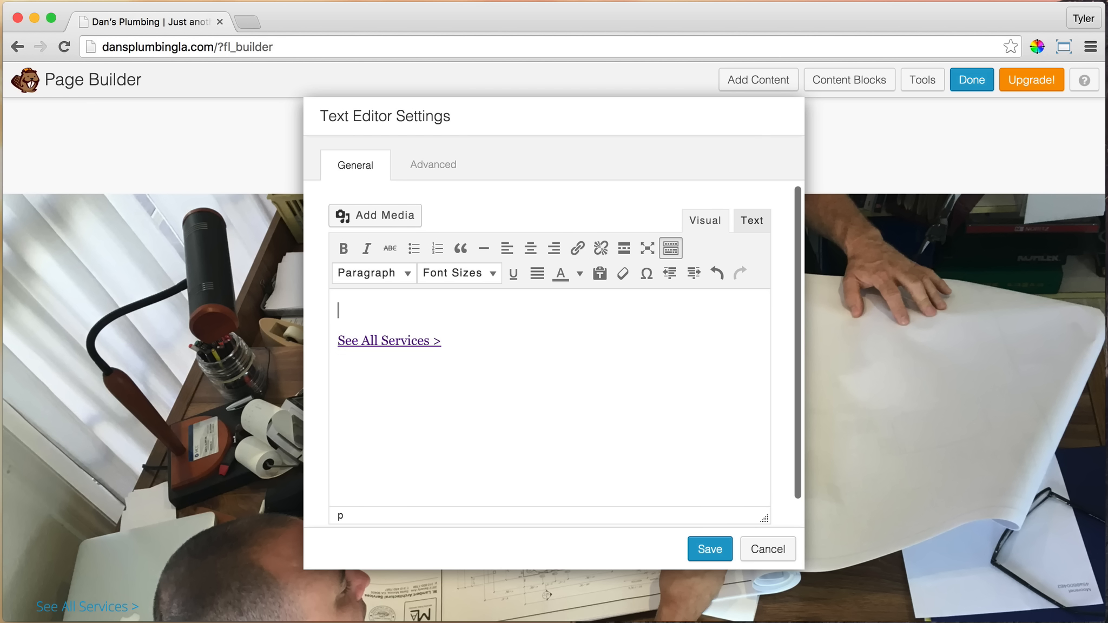
{"action": "key", "text": "Return"}
{"action": "key", "text": "Return"}
{"action": "key", "text": "Return"}
{"action": "key", "text": "Return"}
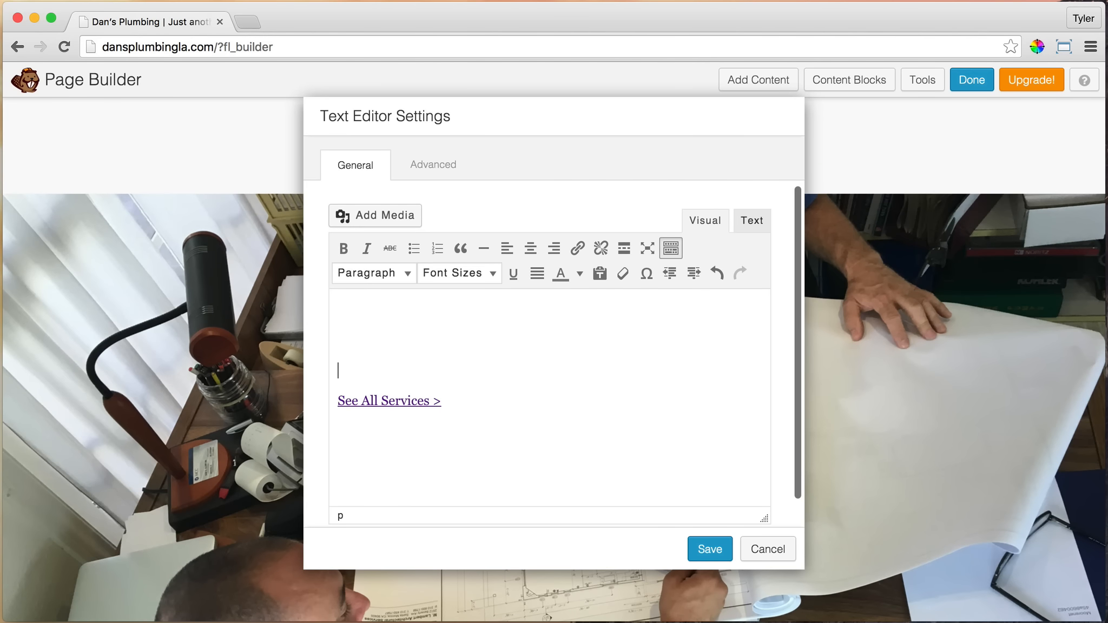
{"action": "key", "text": "Return"}
{"action": "key", "text": "Return"}
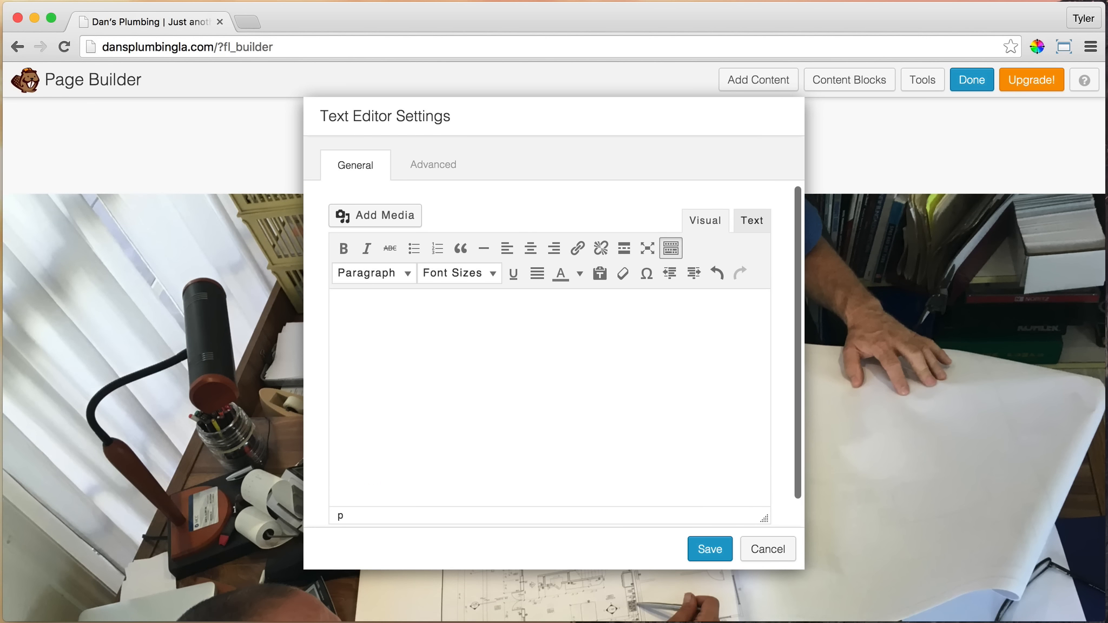
Align the "See All Services >" link to the right and set its font size to 22px
{"action": "scroll", "coordinate": [522, 277], "scroll_direction": "down", "scroll_amount": 2}
{"action": "left_click", "coordinate": [456, 451]}
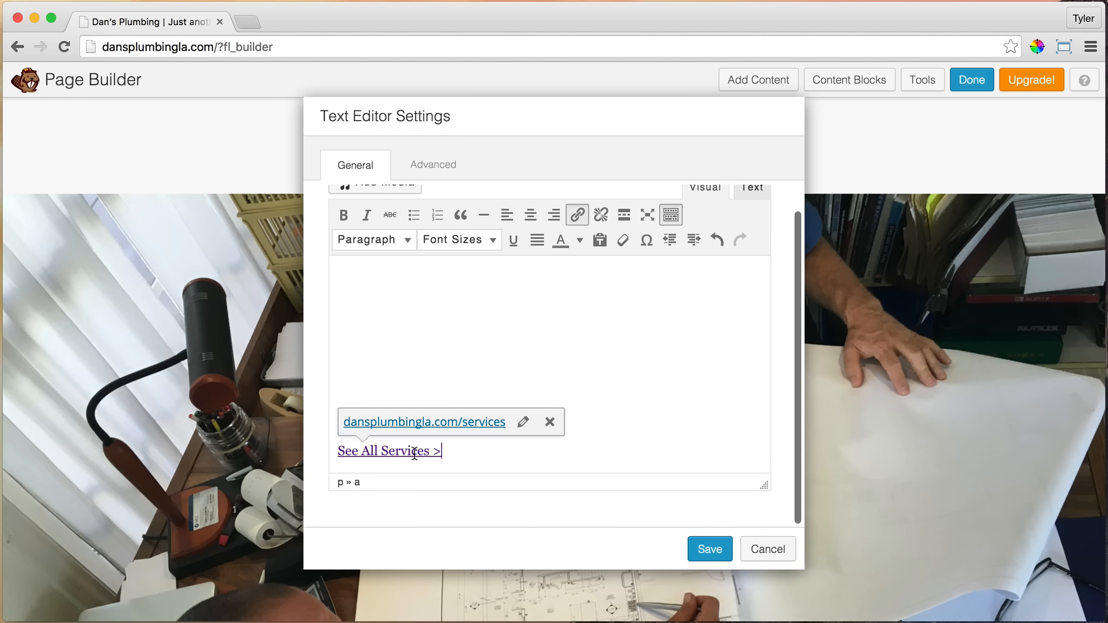
{"action": "left_click", "coordinate": [331, 451], "text": "shift"}
{"action": "key", "text": "ctrl+c"}
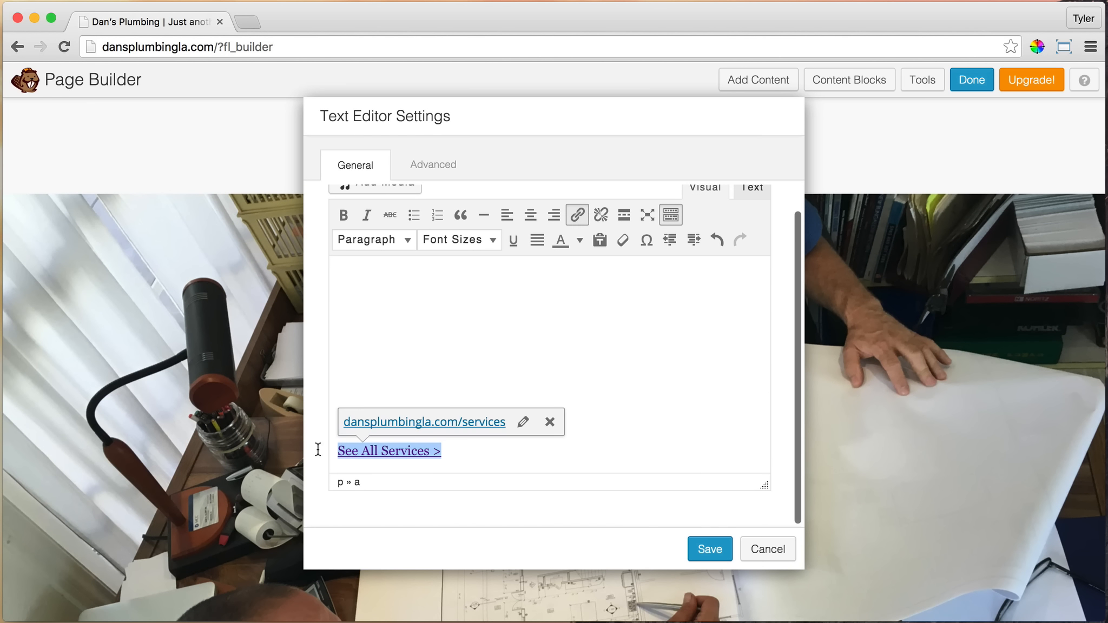
{"action": "left_click", "coordinate": [555, 215]}
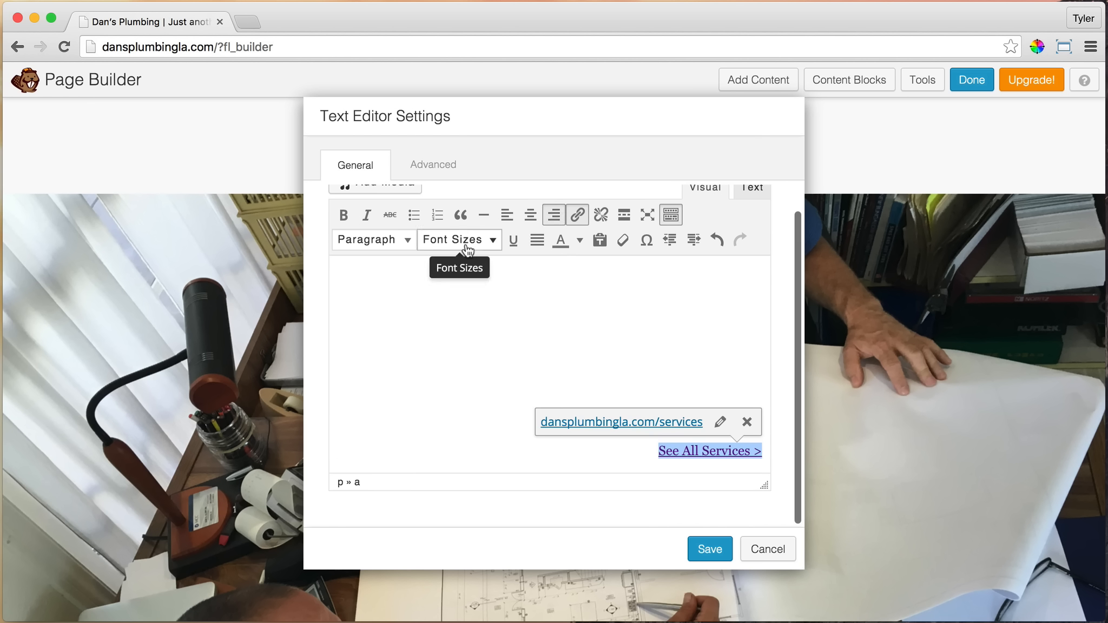
{"action": "left_click", "coordinate": [492, 243]}
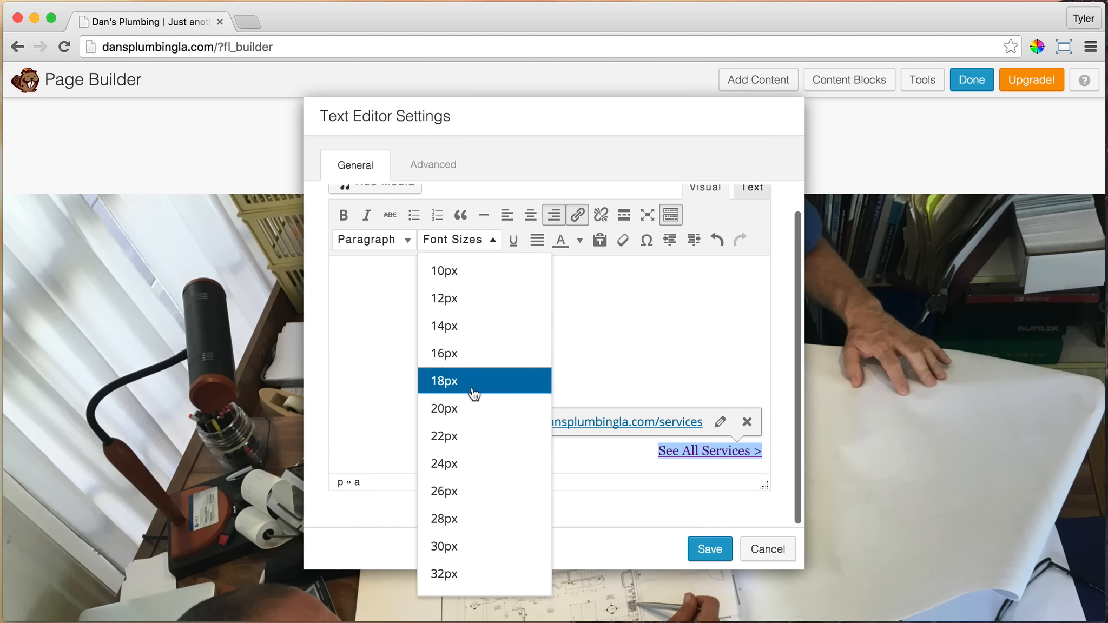
{"action": "left_click", "coordinate": [469, 437]}
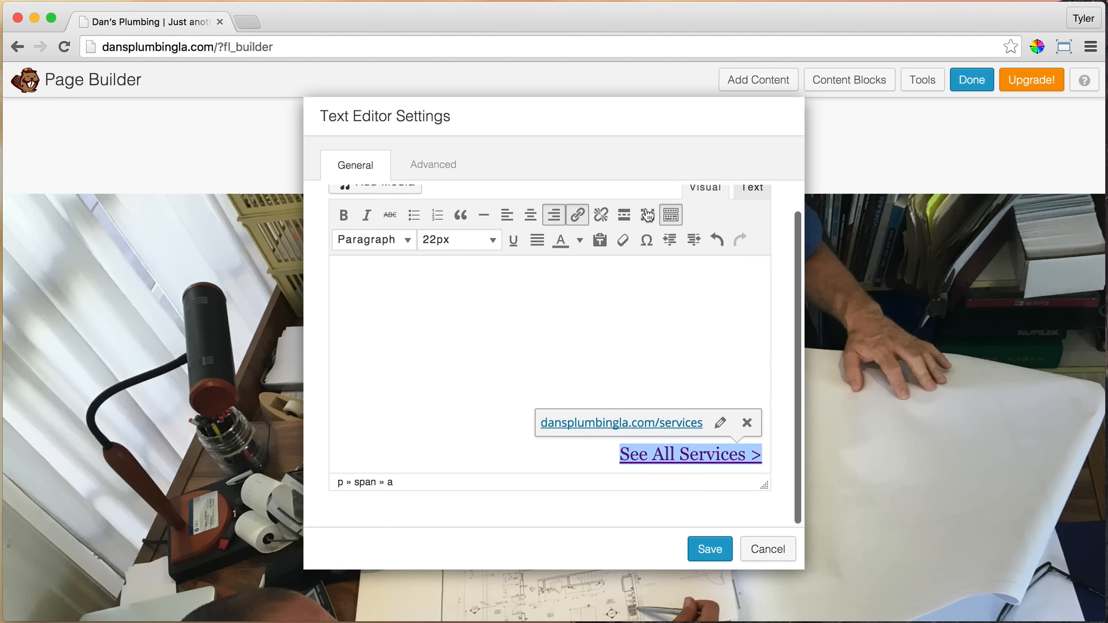
Hide and show again the editor's second row of formatting tools, and save the text module
{"action": "left_click", "coordinate": [671, 215]}
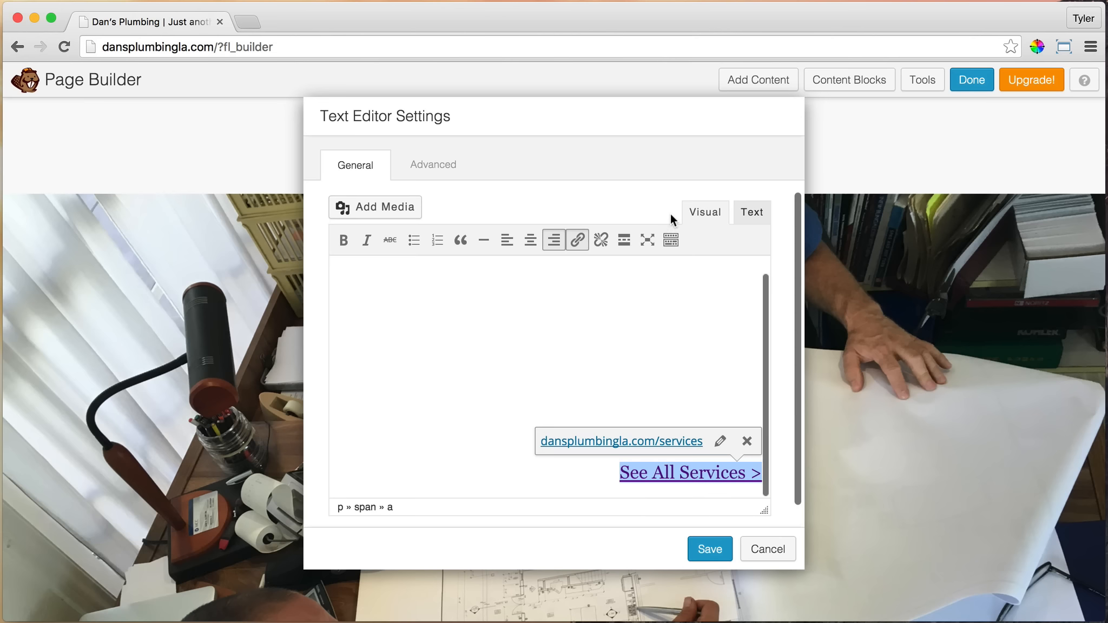
{"action": "left_click", "coordinate": [671, 241]}
{"action": "left_click", "coordinate": [671, 241]}
{"action": "left_click", "coordinate": [671, 241]}
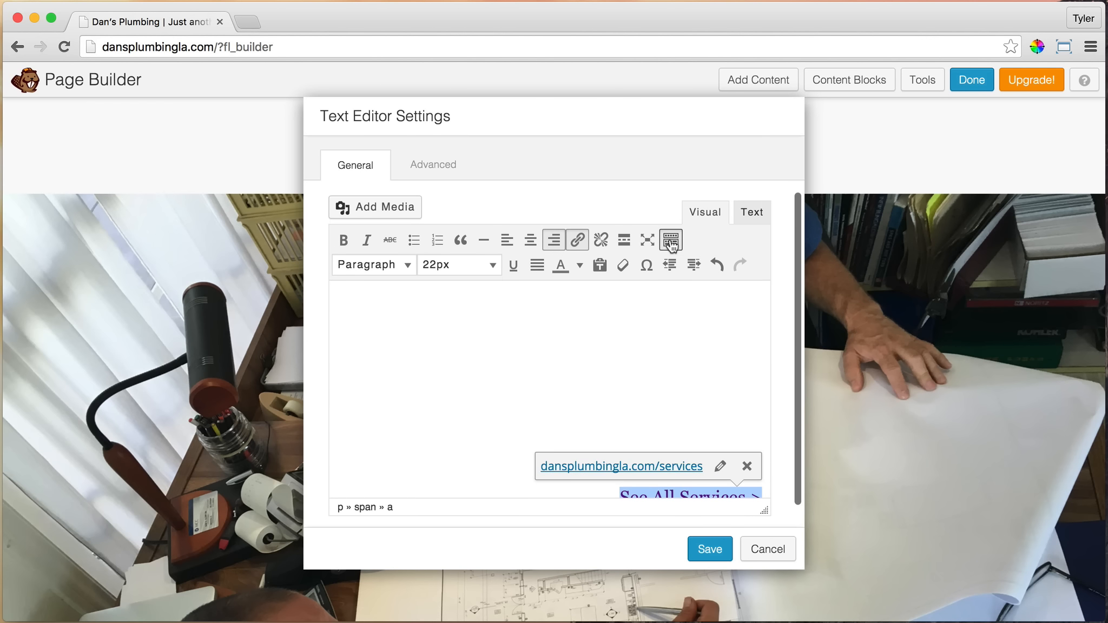
{"action": "left_click", "coordinate": [702, 553]}
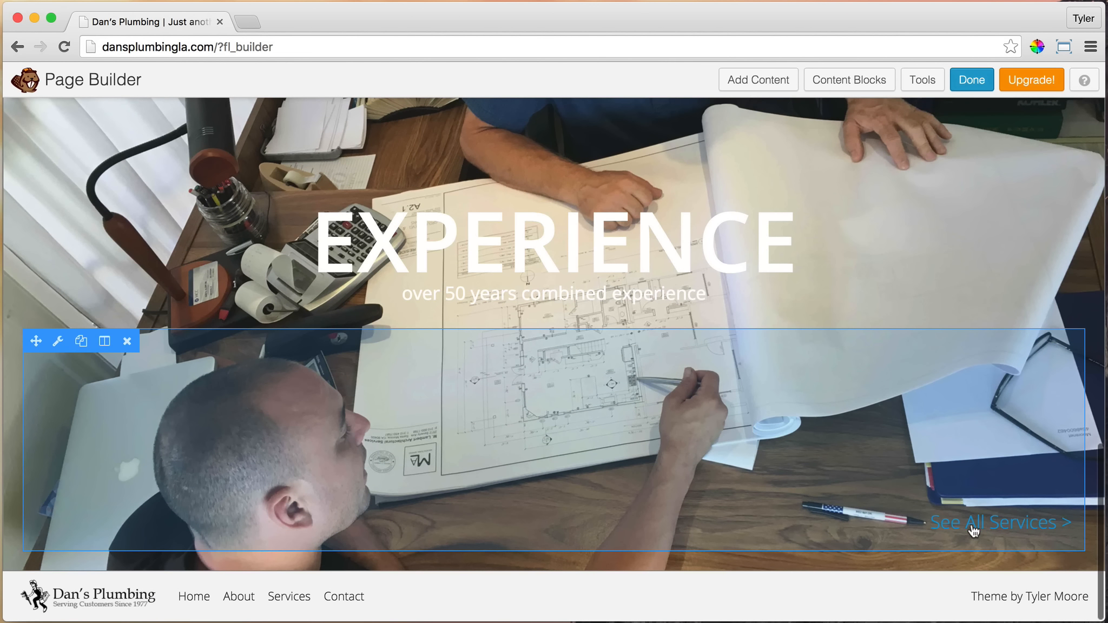
Set the link color of the EXPERIENCE photo row to white and save the row settings
{"action": "scroll", "coordinate": [702, 506], "scroll_direction": "up", "scroll_amount": 6}
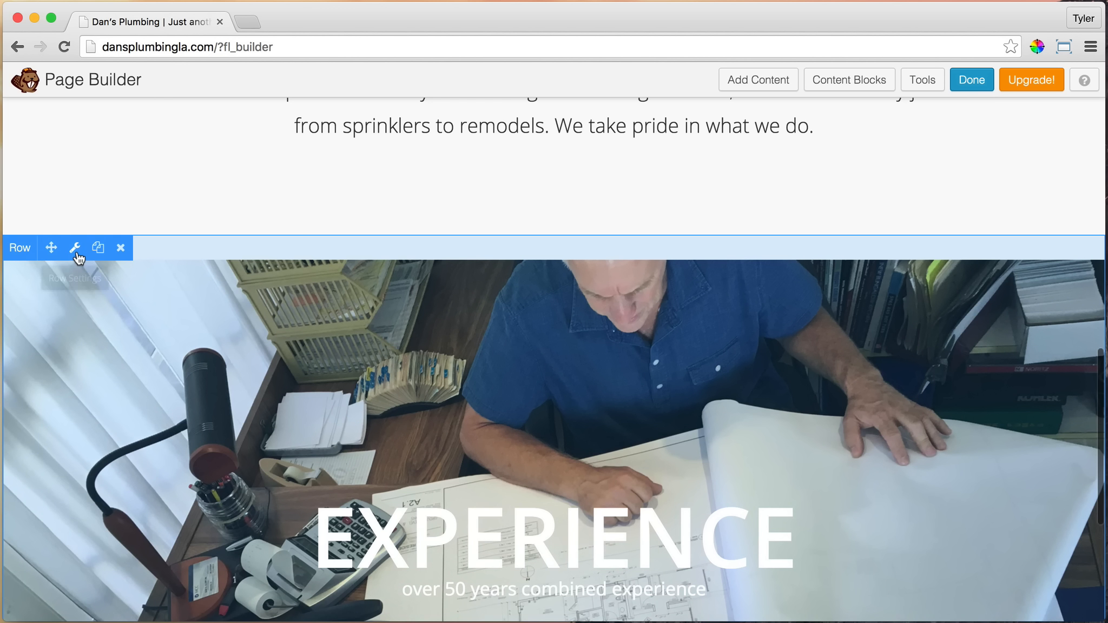
{"action": "left_click", "coordinate": [76, 250]}
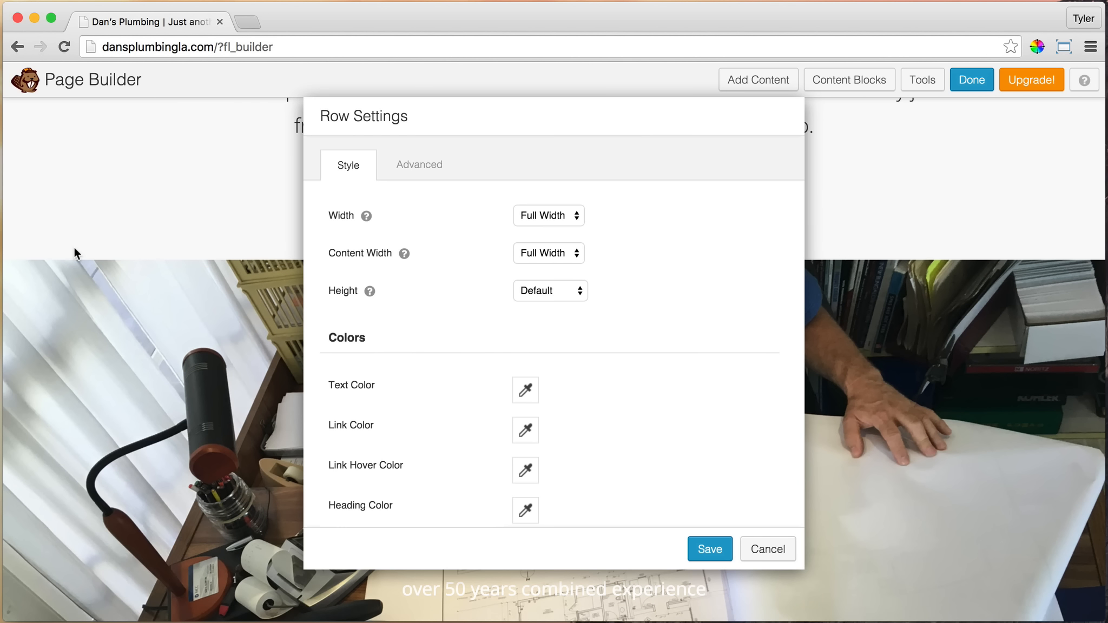
{"action": "scroll", "coordinate": [533, 359], "scroll_direction": "down", "scroll_amount": 1}
{"action": "scroll", "coordinate": [533, 358], "scroll_direction": "down", "scroll_amount": 2}
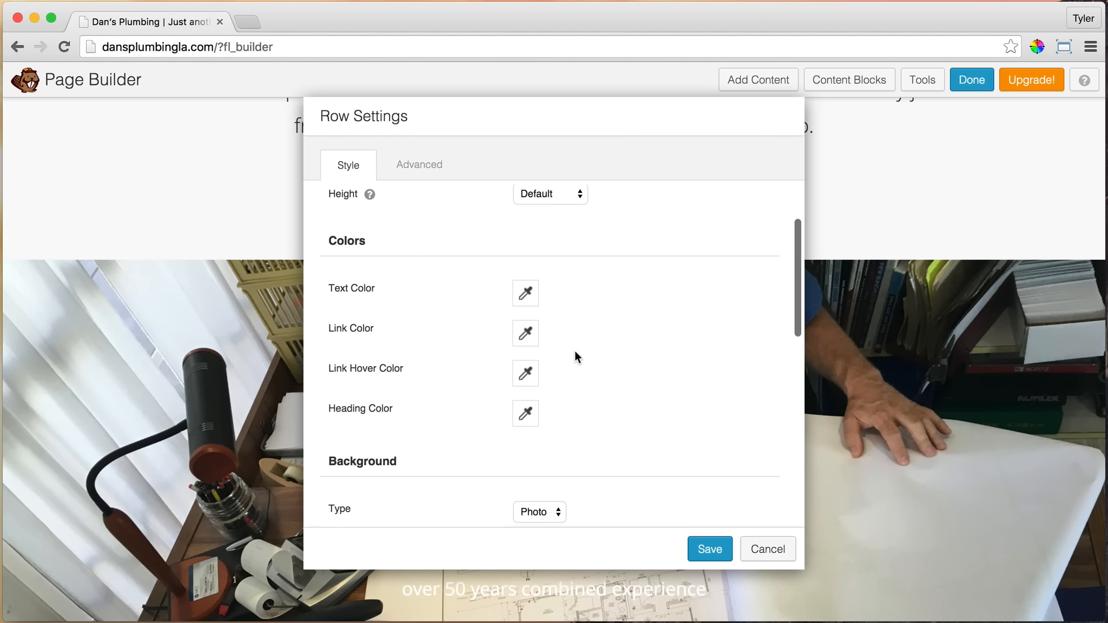
{"action": "left_click", "coordinate": [529, 336]}
{"action": "left_click", "coordinate": [534, 424]}
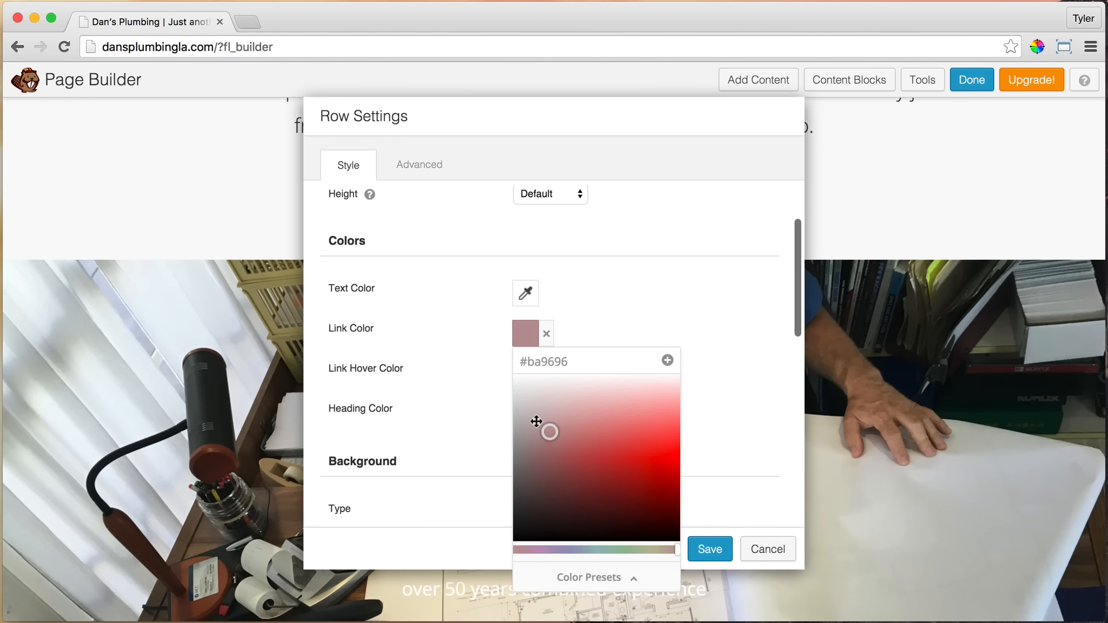
{"action": "left_click_drag", "start_coordinate": [535, 423], "coordinate": [485, 349]}
{"action": "left_click", "coordinate": [668, 311]}
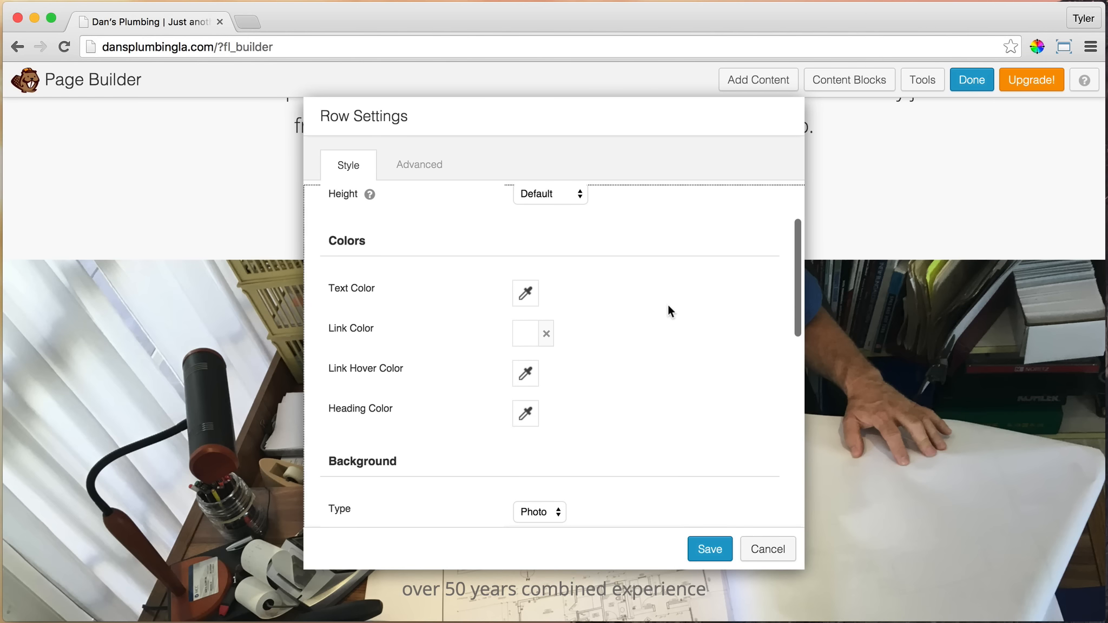
{"action": "left_click", "coordinate": [710, 550]}
{"action": "scroll", "coordinate": [997, 345], "scroll_direction": "down", "scroll_amount": 5}
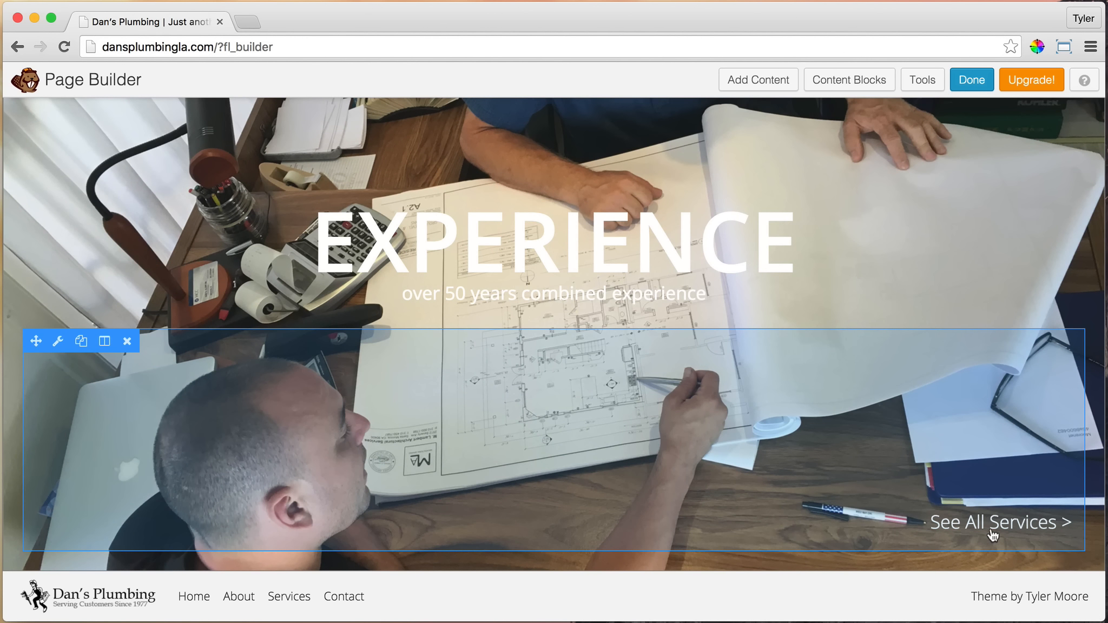
Set the bottom margin of the "See All Services >" text module to 0 px and save the module
{"action": "left_click", "coordinate": [59, 344]}
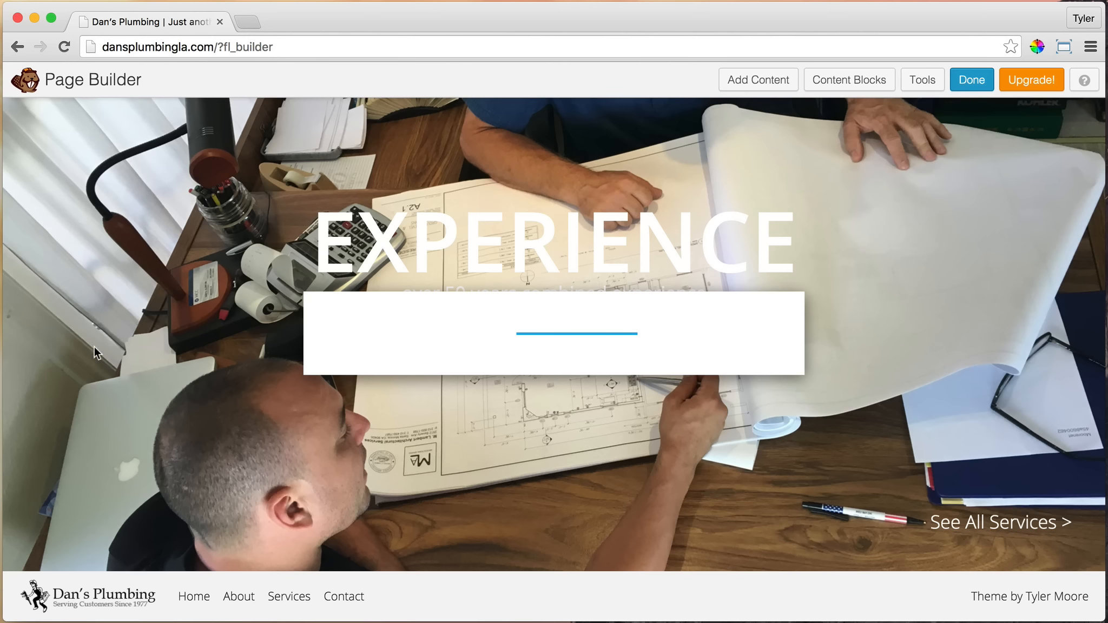
{"action": "triple_click", "coordinate": [355, 301]}
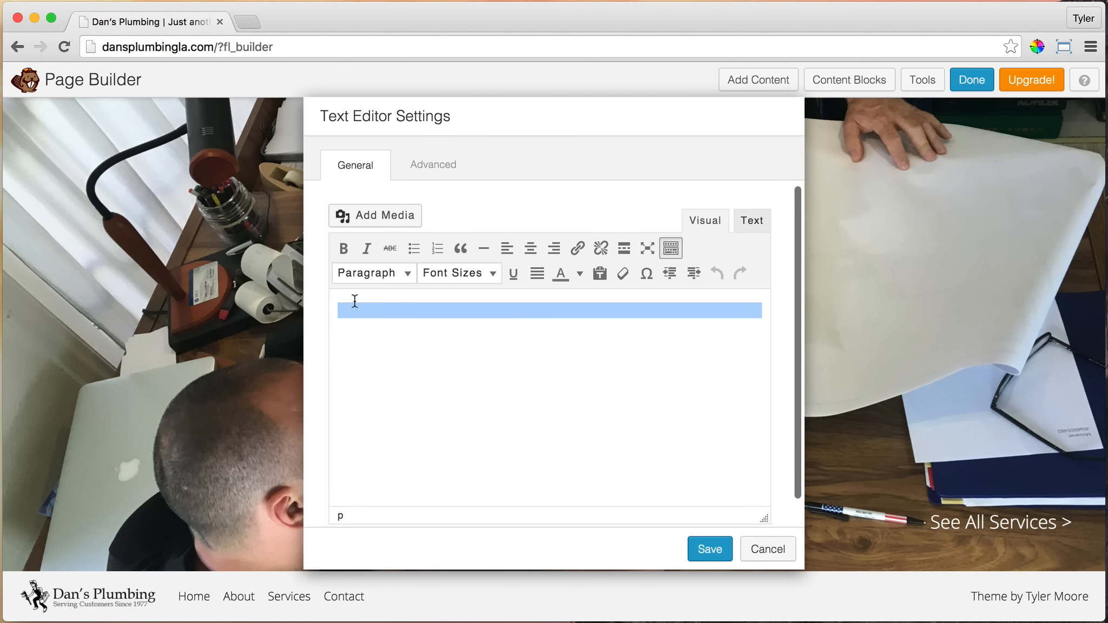
{"action": "key", "text": "ctrl+v"}
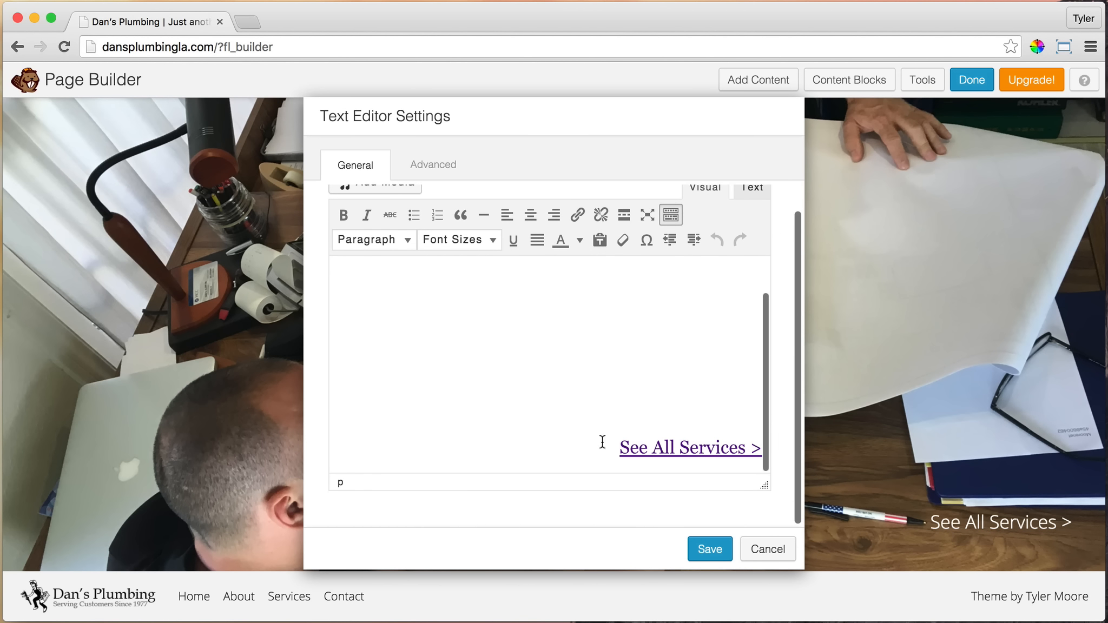
{"action": "left_click", "coordinate": [612, 445]}
{"action": "left_click_drag", "start_coordinate": [611, 446], "coordinate": [765, 444]}
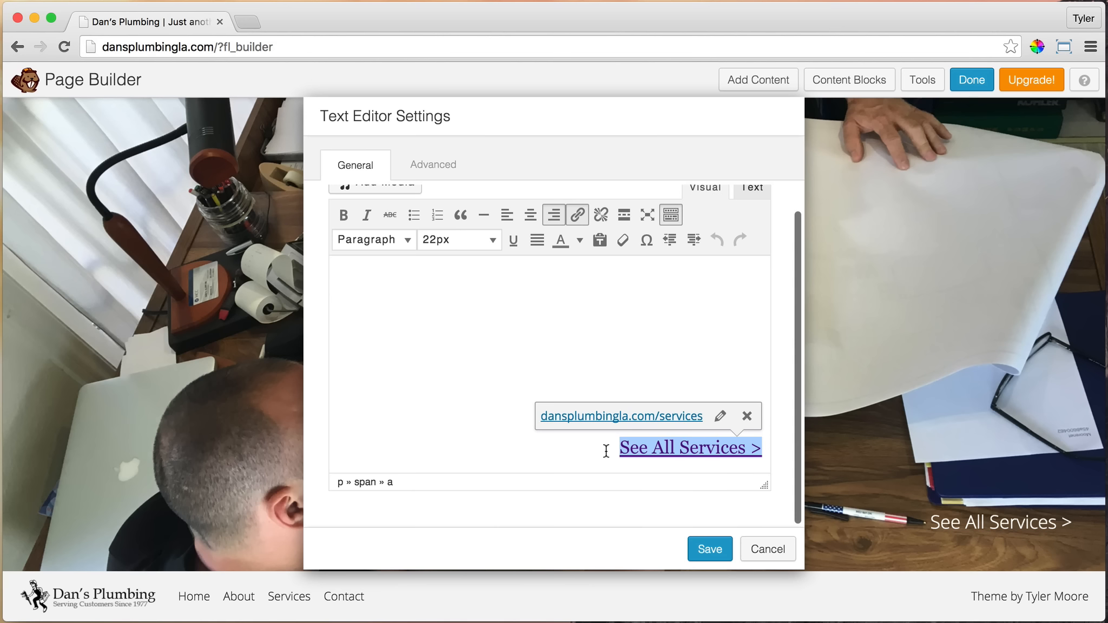
{"action": "left_click", "coordinate": [574, 344]}
{"action": "scroll", "coordinate": [689, 350], "scroll_direction": "up", "scroll_amount": 5}
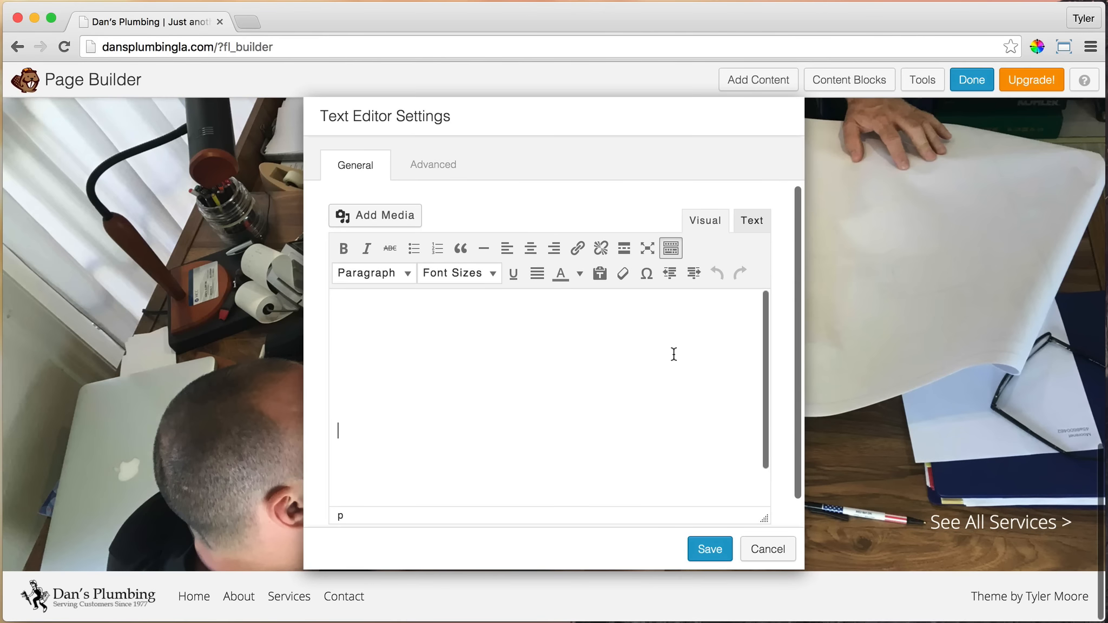
{"action": "left_click", "coordinate": [445, 169]}
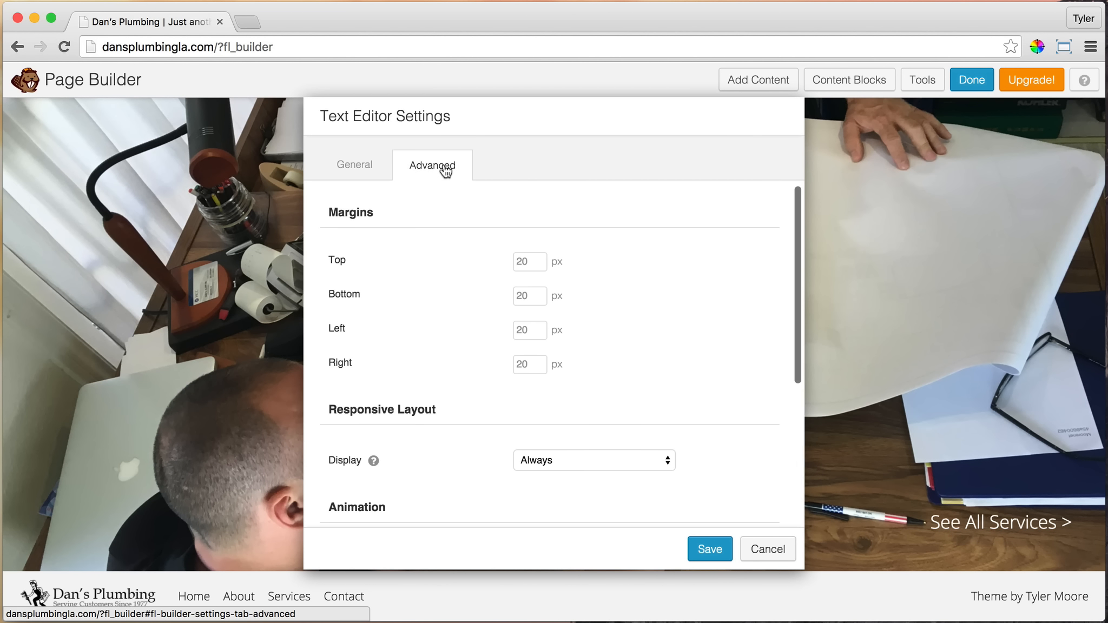
{"action": "left_click", "coordinate": [535, 296]}
{"action": "type", "text": "0"}
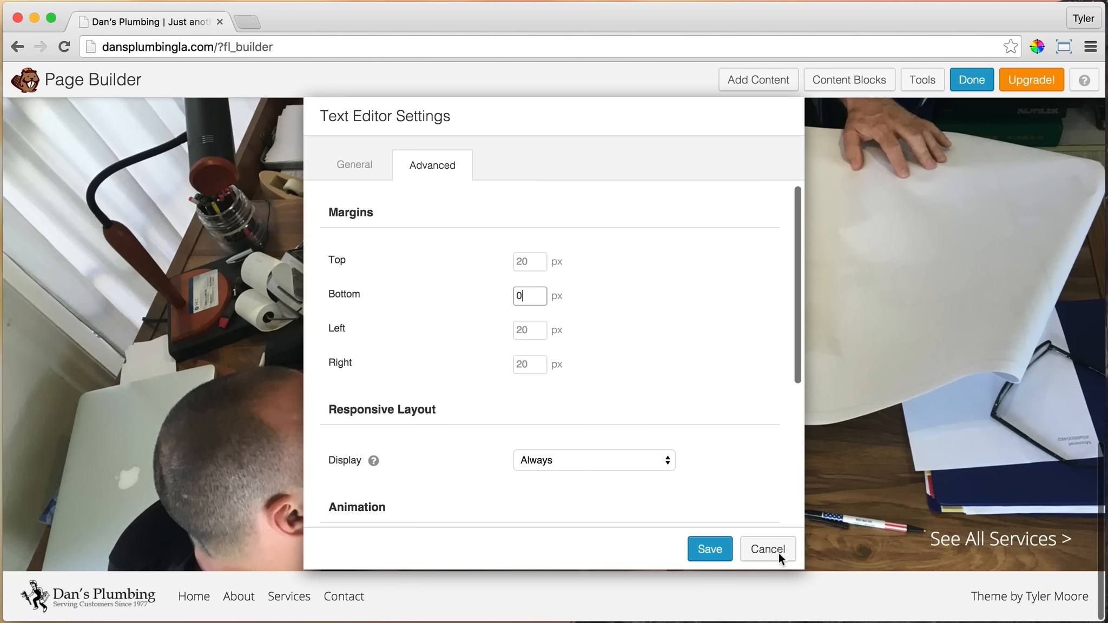
{"action": "left_click", "coordinate": [709, 548]}
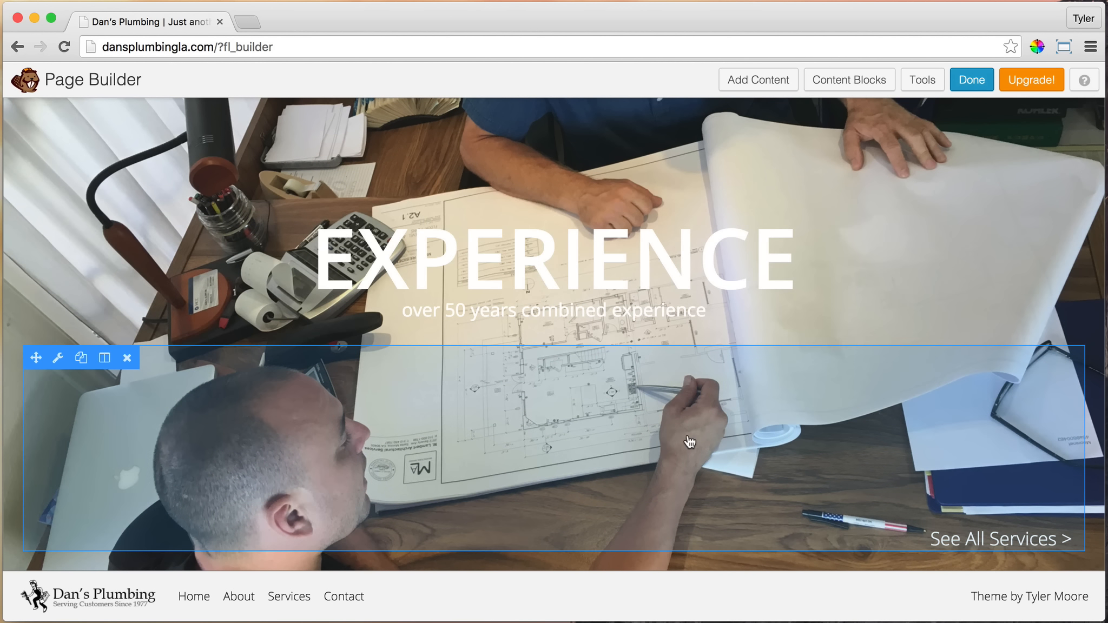
Give the EXPERIENCE photo row a dark gray background overlay color, #262626
{"action": "scroll", "coordinate": [845, 449], "scroll_direction": "up", "scroll_amount": 3}
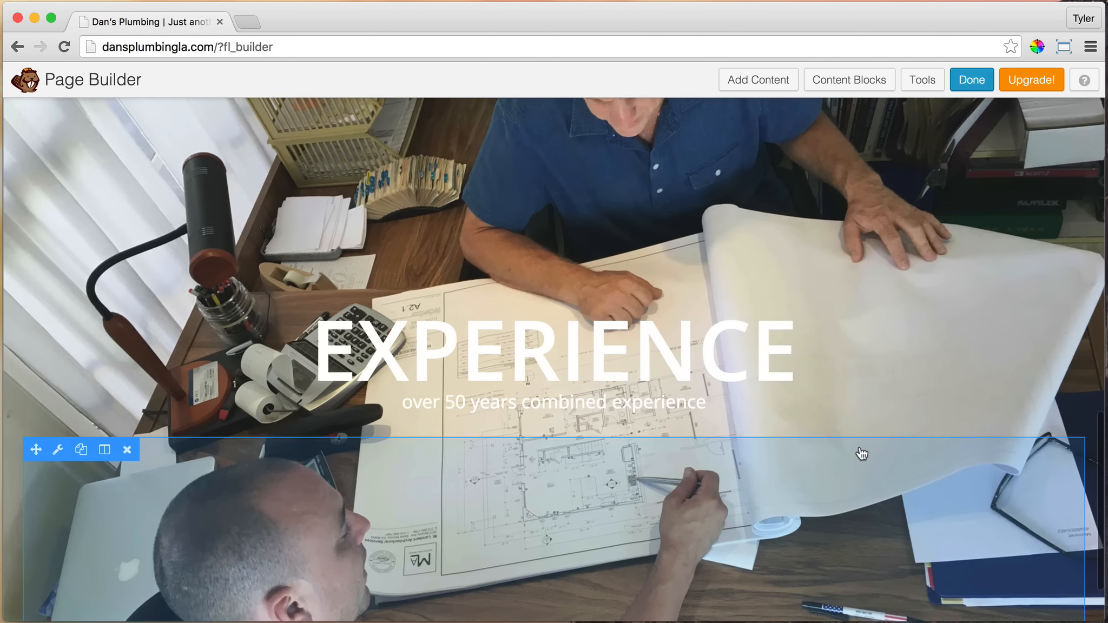
{"action": "scroll", "coordinate": [502, 440], "scroll_direction": "up", "scroll_amount": 4}
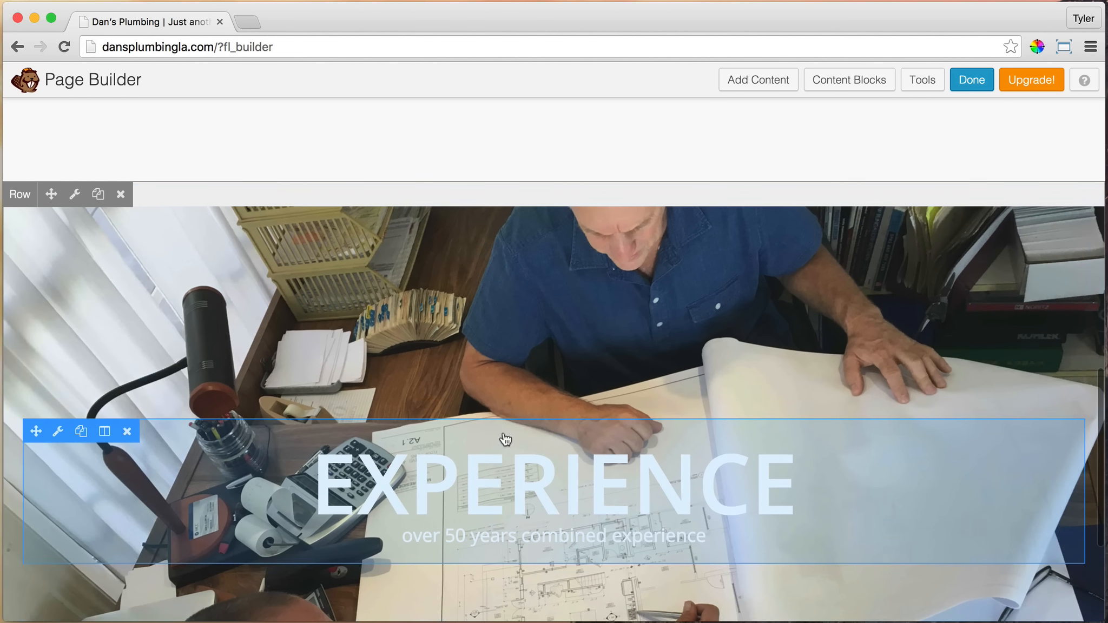
{"action": "left_click", "coordinate": [74, 194]}
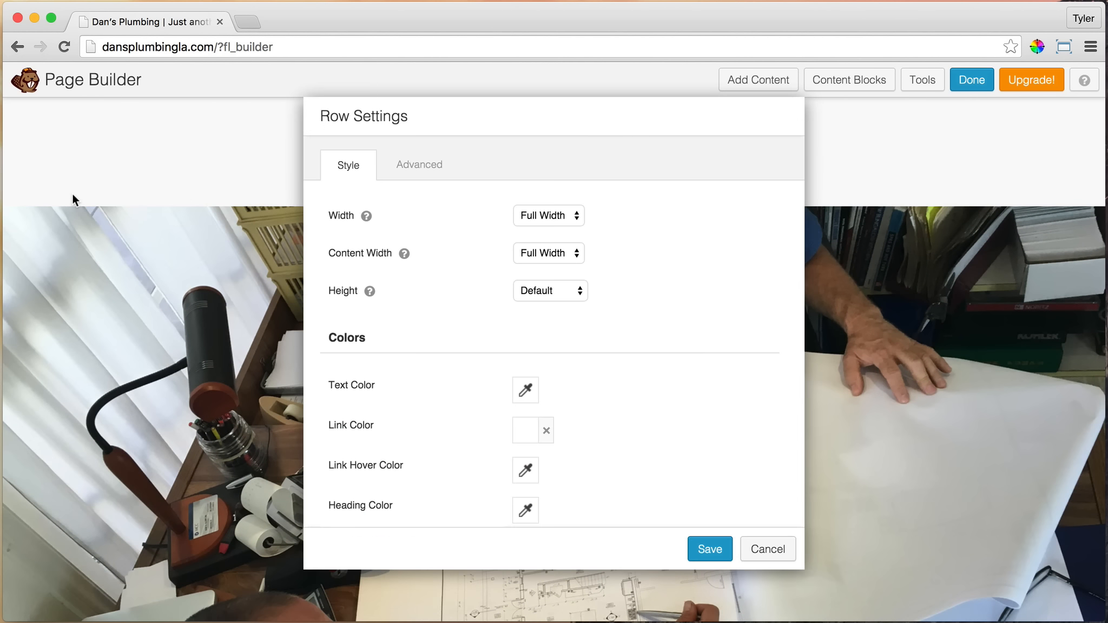
{"action": "scroll", "coordinate": [607, 349], "scroll_direction": "down", "scroll_amount": 10}
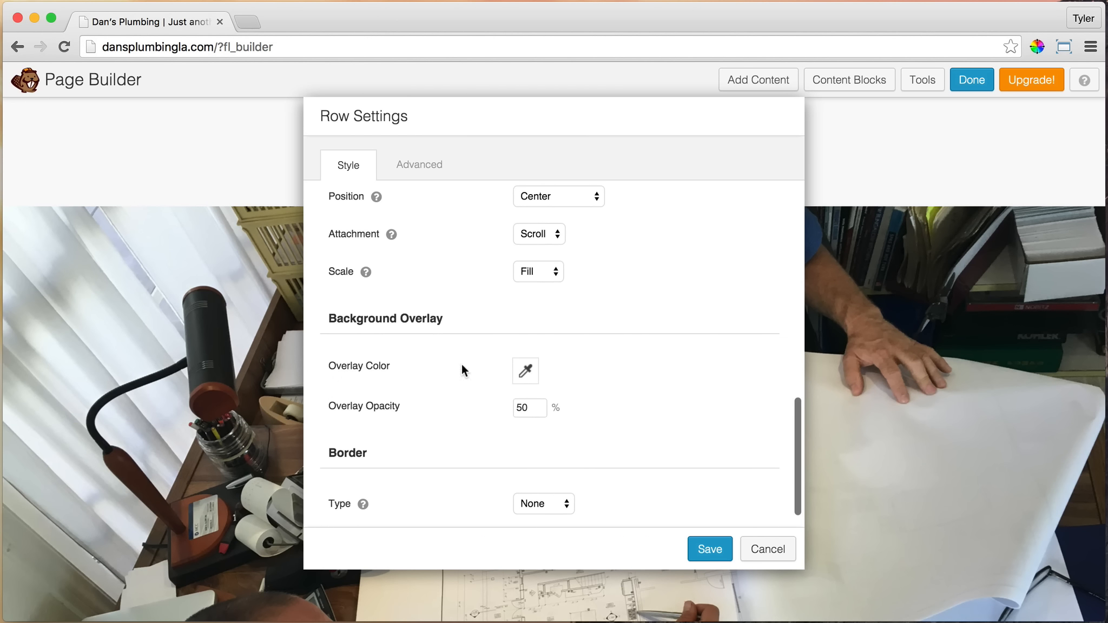
{"action": "left_click", "coordinate": [523, 369]}
{"action": "left_click_drag", "start_coordinate": [523, 270], "coordinate": [471, 285]}
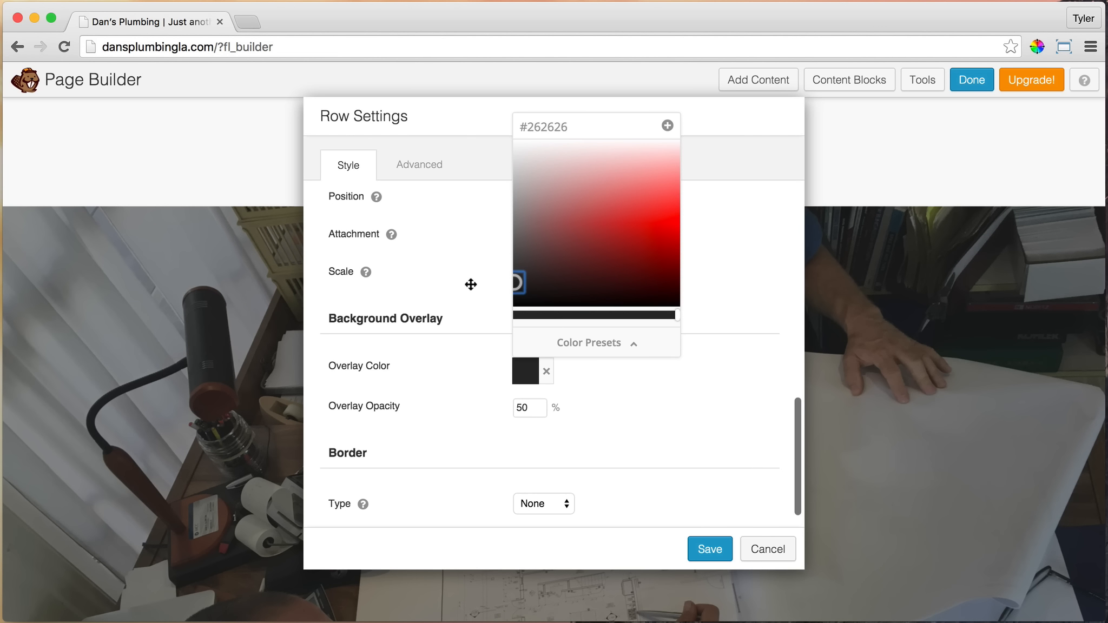
{"action": "left_click", "coordinate": [549, 116]}
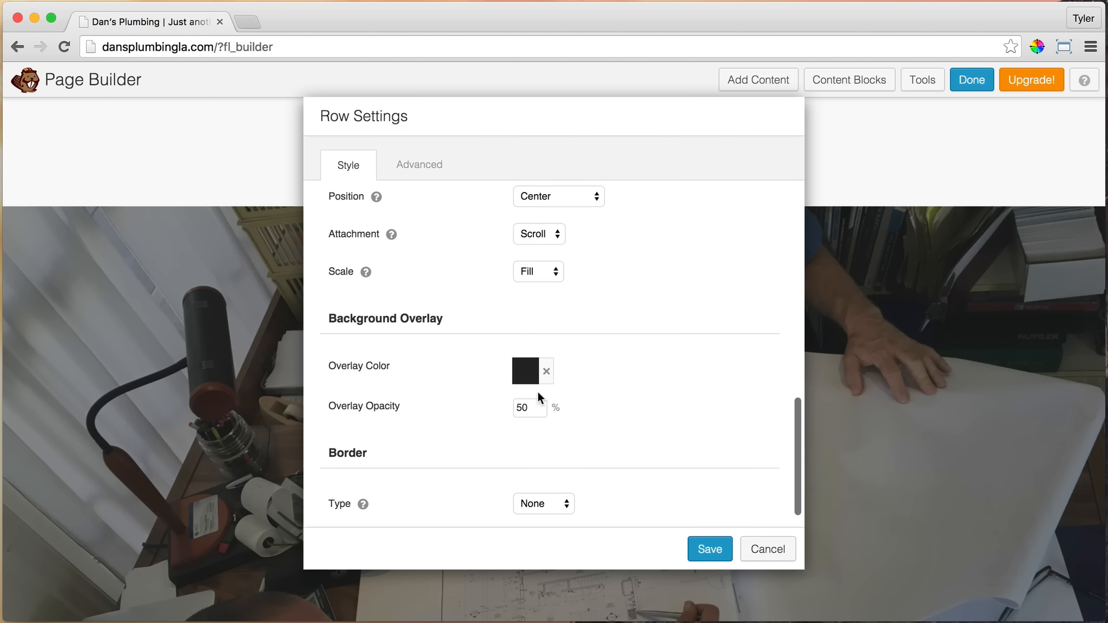
Set the row's background overlay opacity to 20% and save the row settings
{"action": "double_click", "coordinate": [534, 408]}
{"action": "type", "text": "20"}
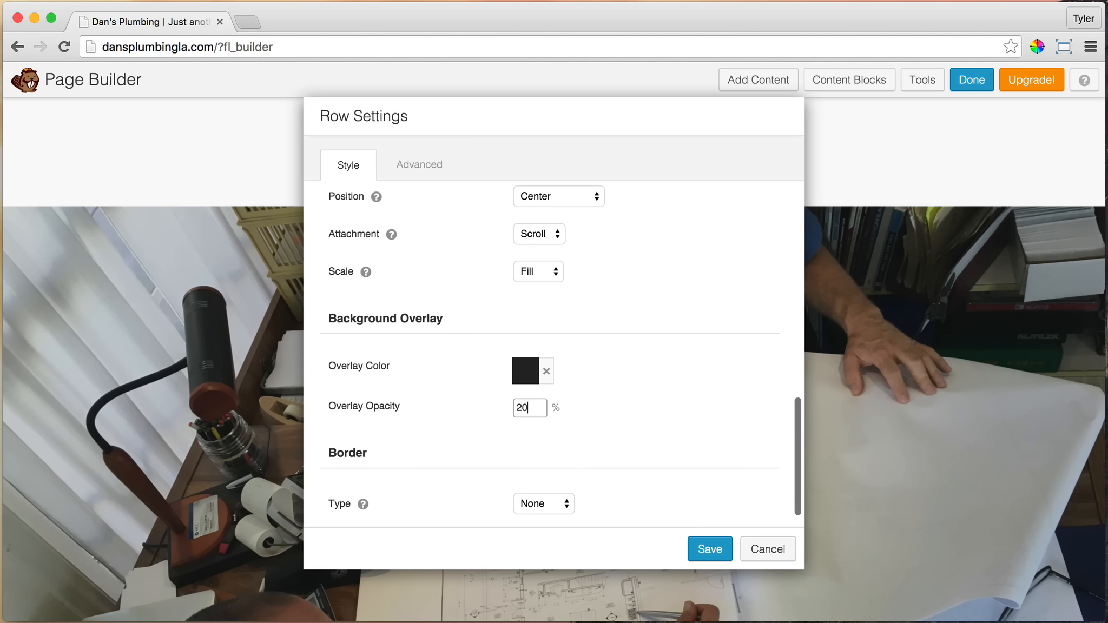
{"action": "left_click", "coordinate": [688, 398]}
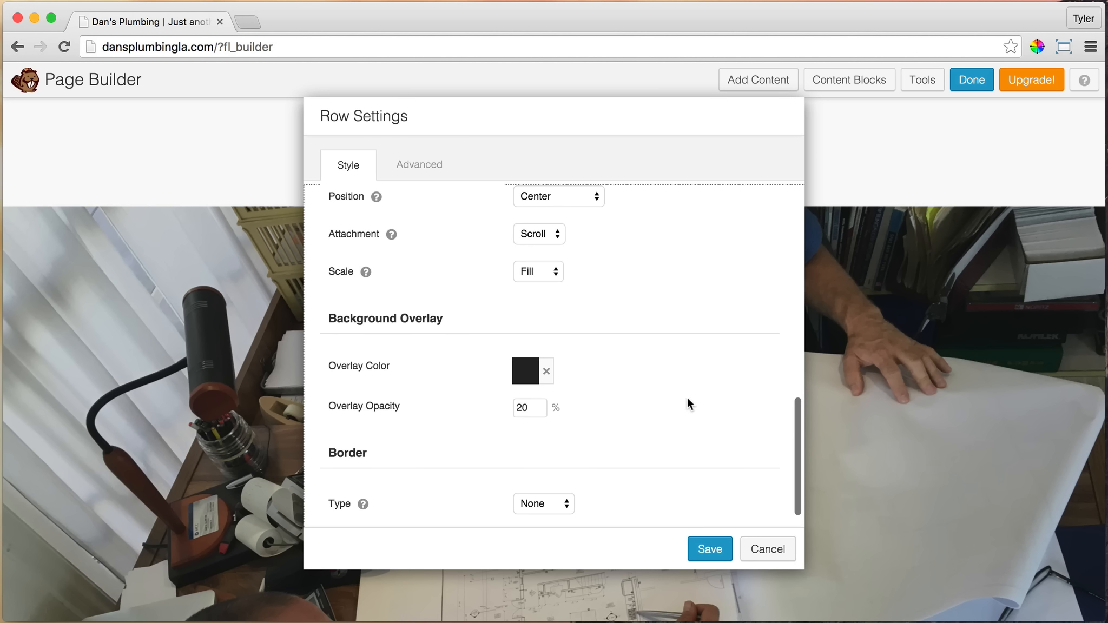
{"action": "left_click", "coordinate": [715, 551]}
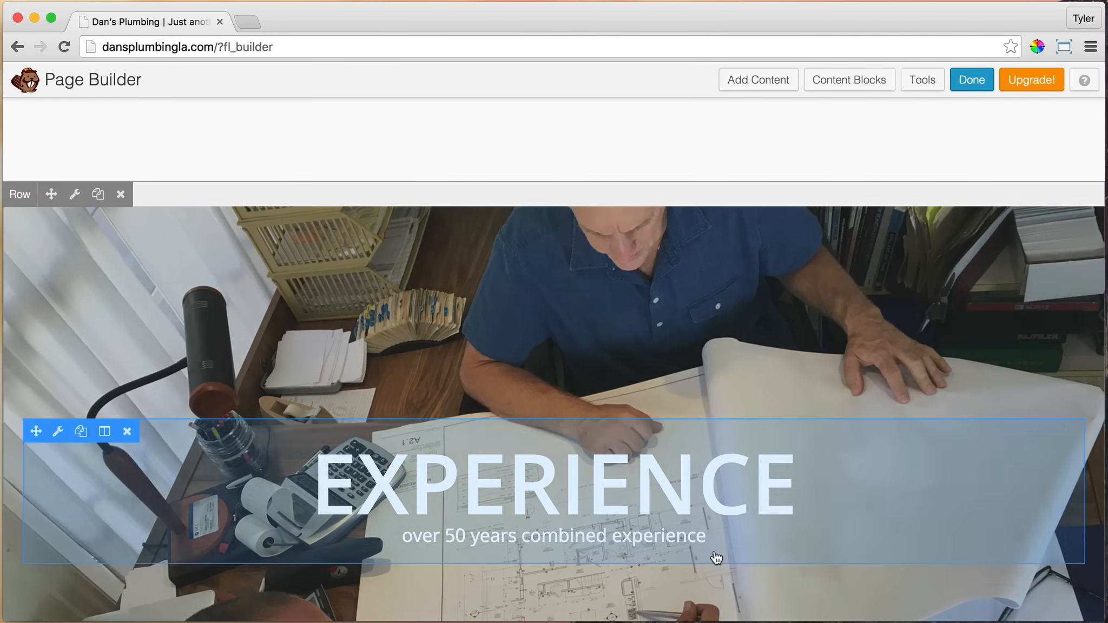
Review the whole home page, comparing the darkened EXPERIENCE row with the hero row and company paragraph
{"action": "scroll", "coordinate": [842, 482], "scroll_direction": "down", "scroll_amount": 2}
{"action": "scroll", "coordinate": [842, 482], "scroll_direction": "down", "scroll_amount": 3}
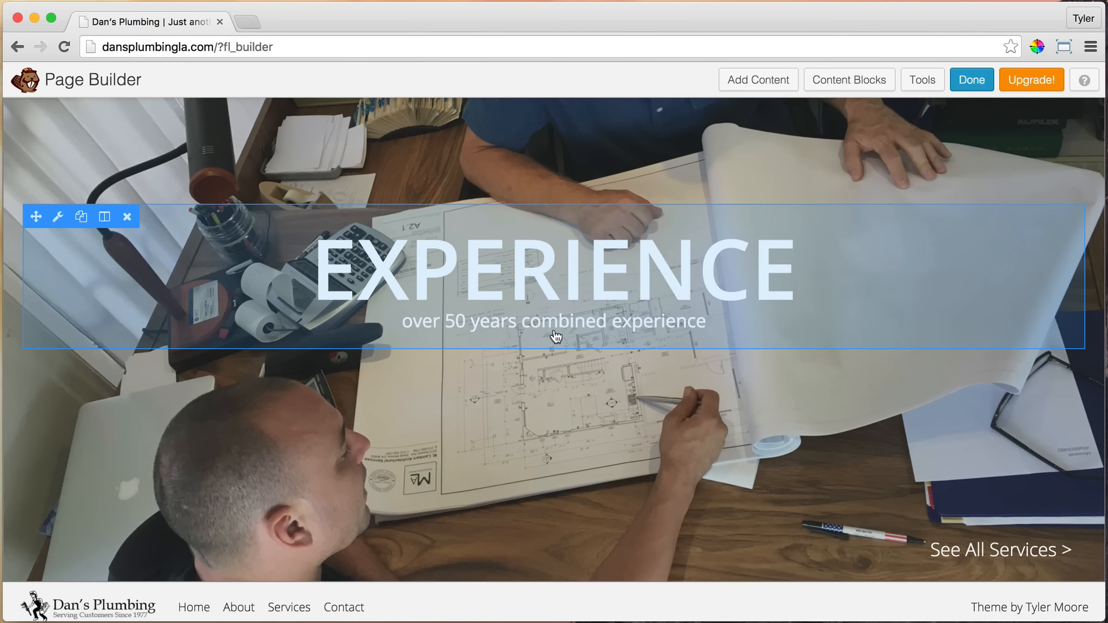
{"action": "scroll", "coordinate": [648, 322], "scroll_direction": "down", "scroll_amount": 1}
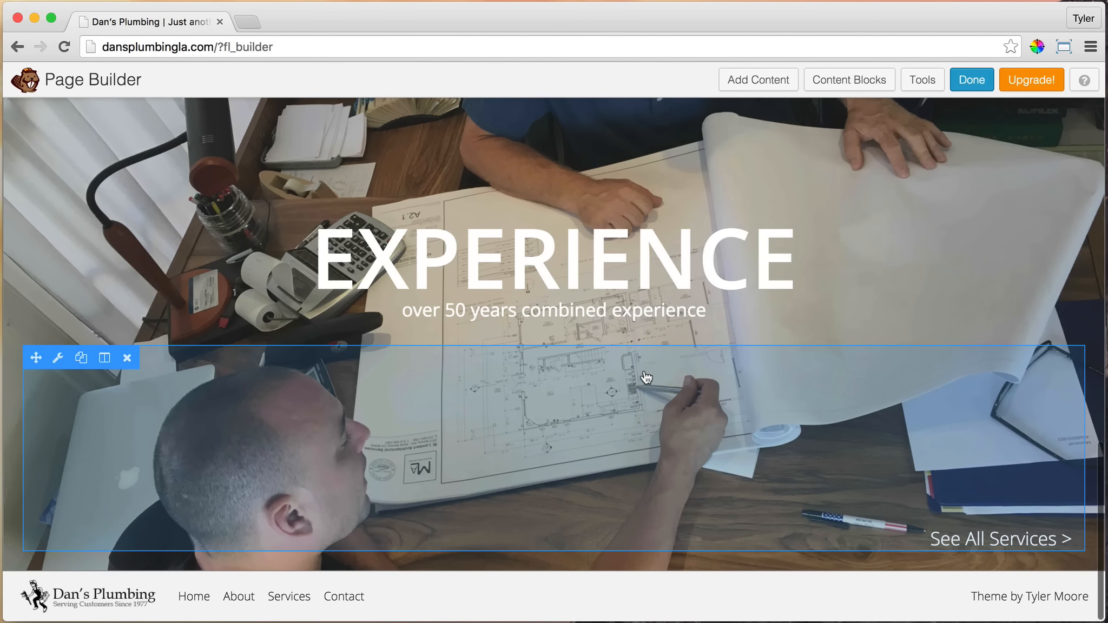
{"action": "scroll", "coordinate": [626, 376], "scroll_direction": "up", "scroll_amount": 10}
{"action": "scroll", "coordinate": [623, 368], "scroll_direction": "up", "scroll_amount": 10}
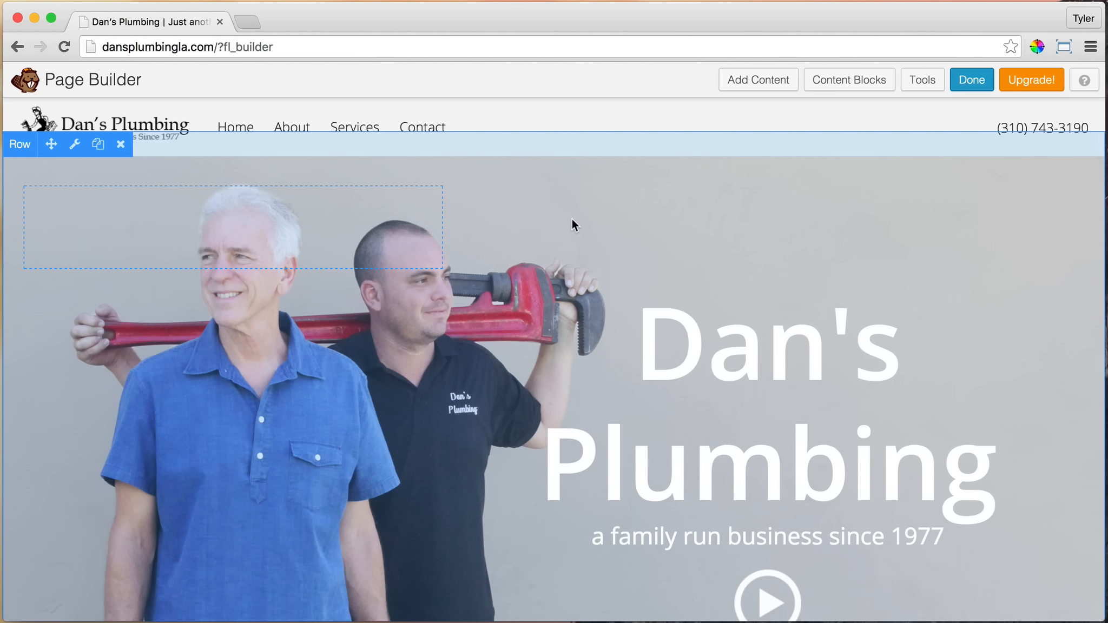
{"action": "scroll", "coordinate": [572, 220], "scroll_direction": "down", "scroll_amount": 10}
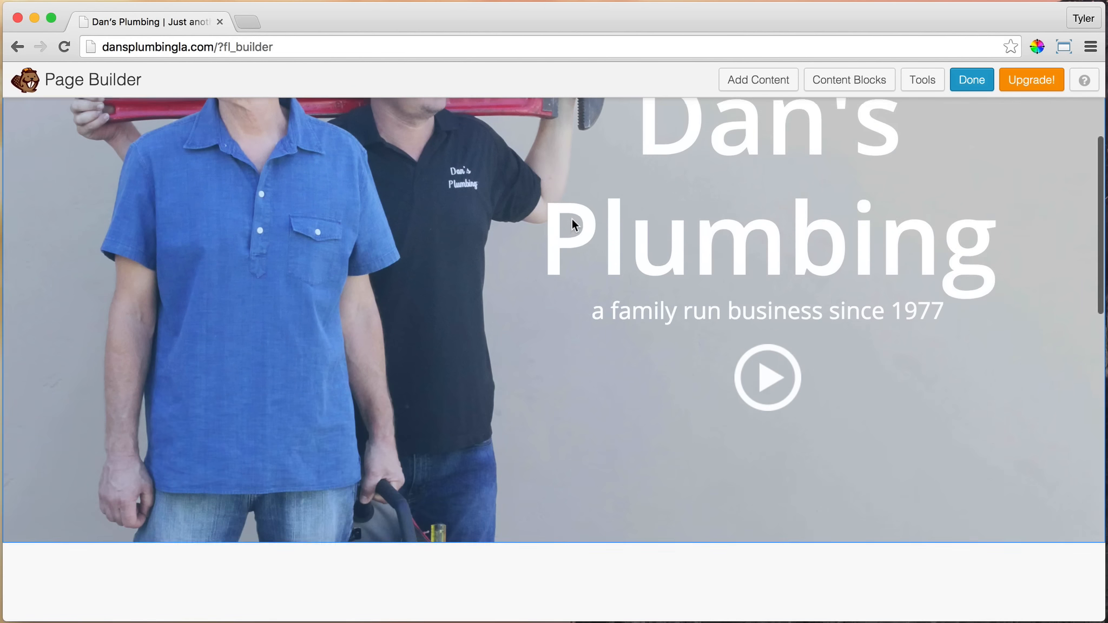
{"action": "scroll", "coordinate": [573, 218], "scroll_direction": "down", "scroll_amount": 8}
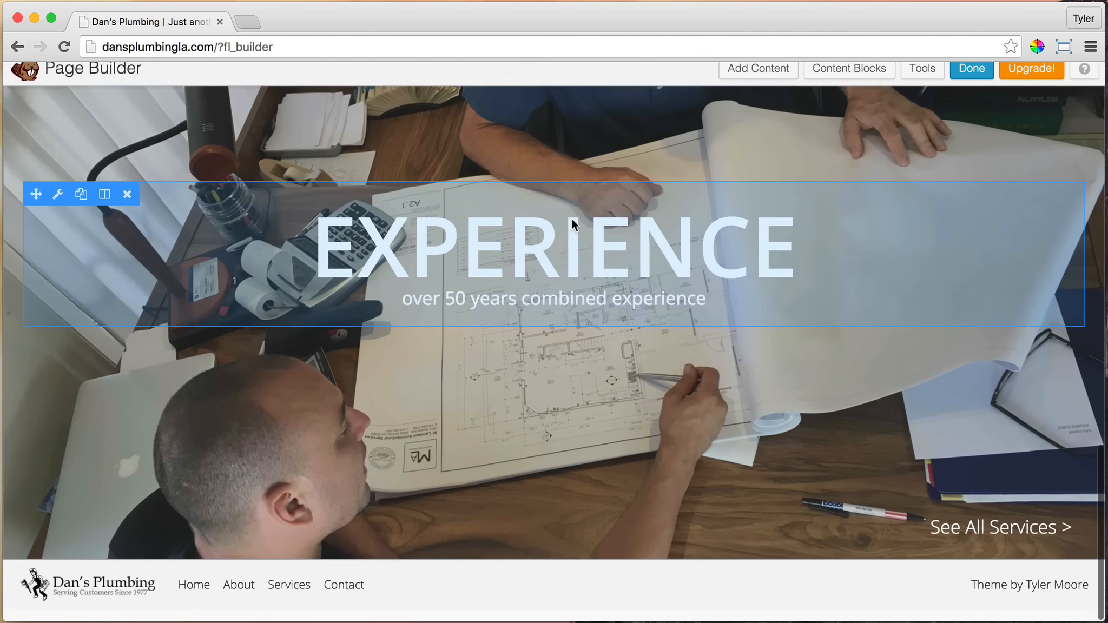
{"action": "scroll", "coordinate": [573, 228], "scroll_direction": "up", "scroll_amount": 10}
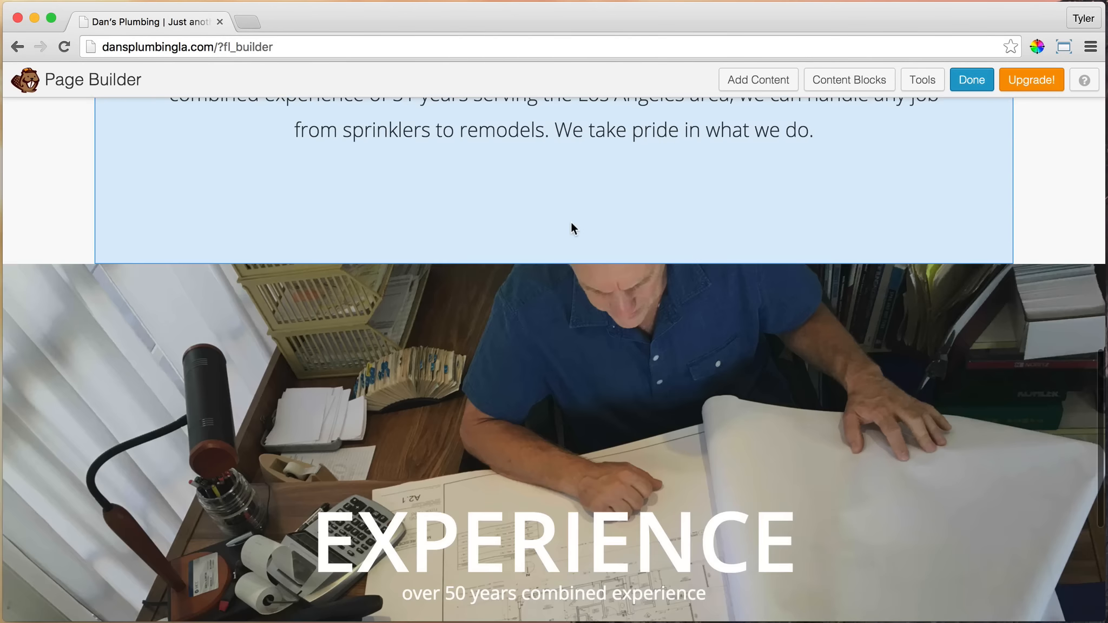
{"action": "scroll", "coordinate": [572, 228], "scroll_direction": "up", "scroll_amount": 3}
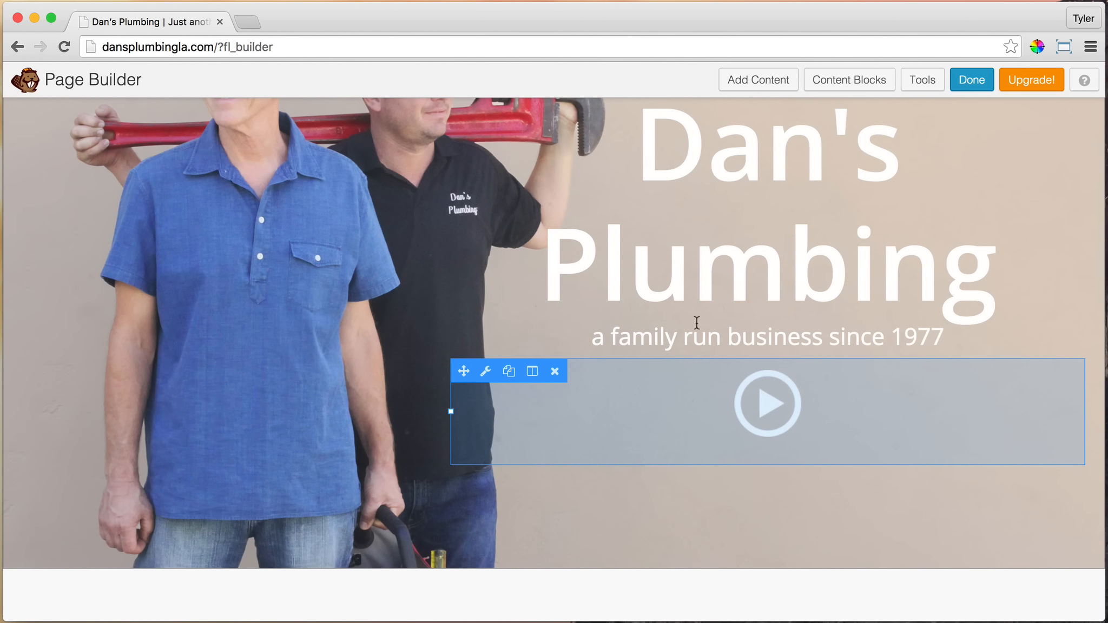
{"action": "scroll", "coordinate": [696, 321], "scroll_direction": "up", "scroll_amount": 3}
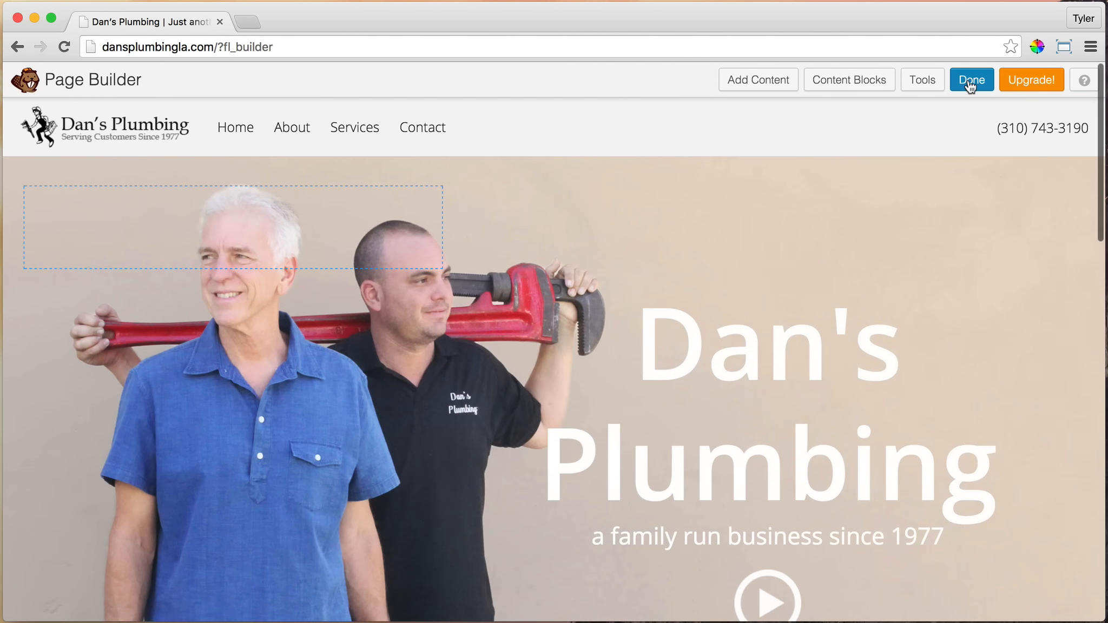
Finish editing, publish the page changes, and check the hero row on the live home page
{"action": "left_click", "coordinate": [968, 80]}
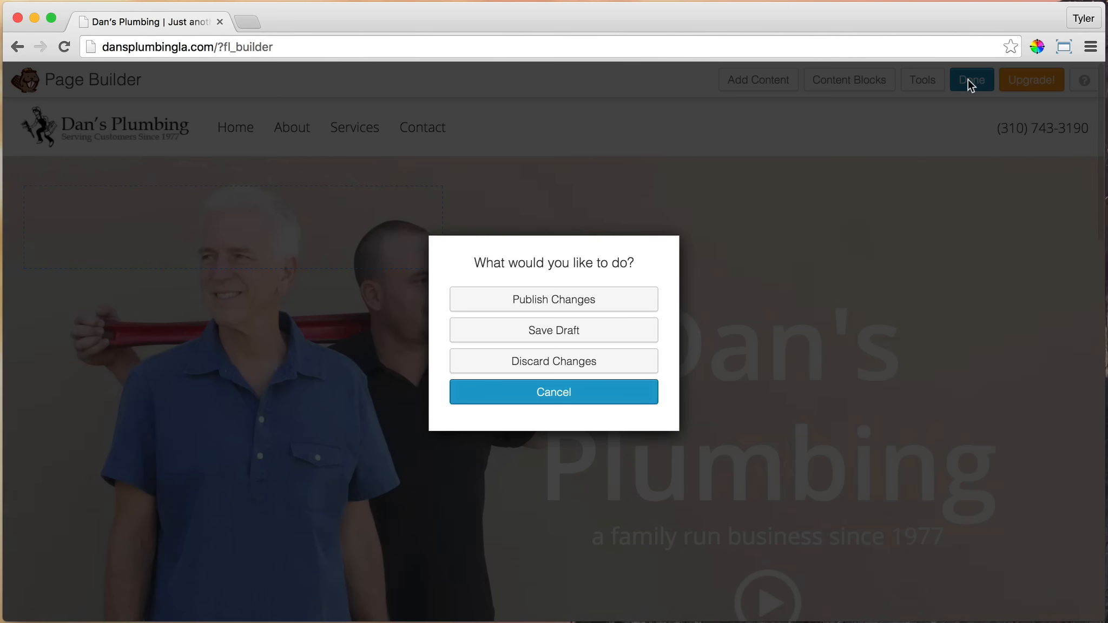
{"action": "left_click", "coordinate": [548, 302]}
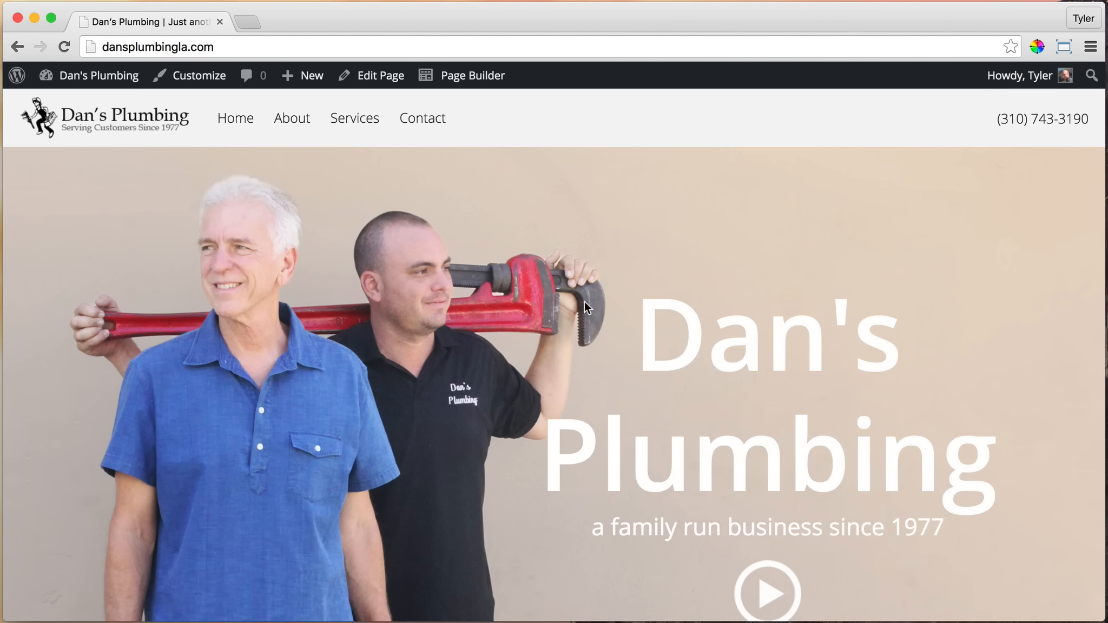
{"action": "scroll", "coordinate": [584, 302], "scroll_direction": "down", "scroll_amount": 3}
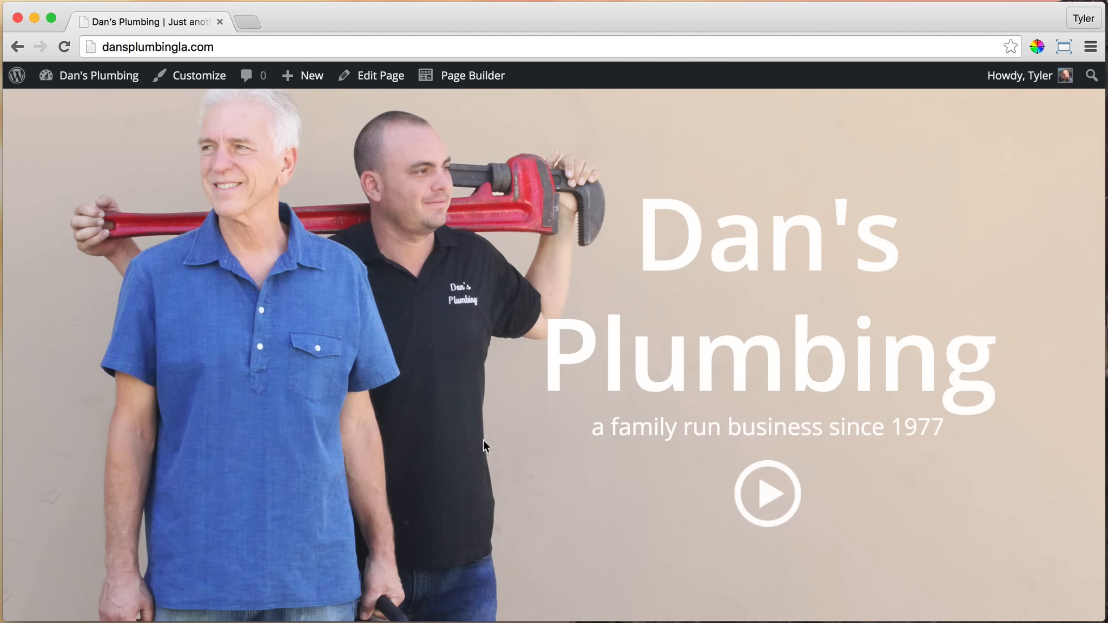
{"action": "scroll", "coordinate": [803, 410], "scroll_direction": "up", "scroll_amount": 3}
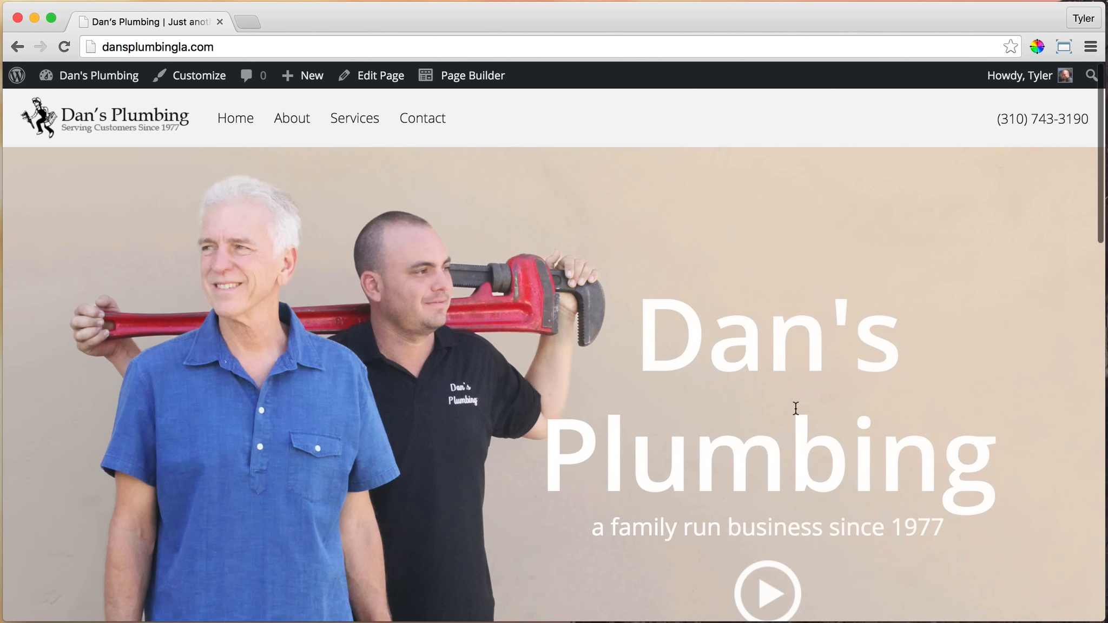
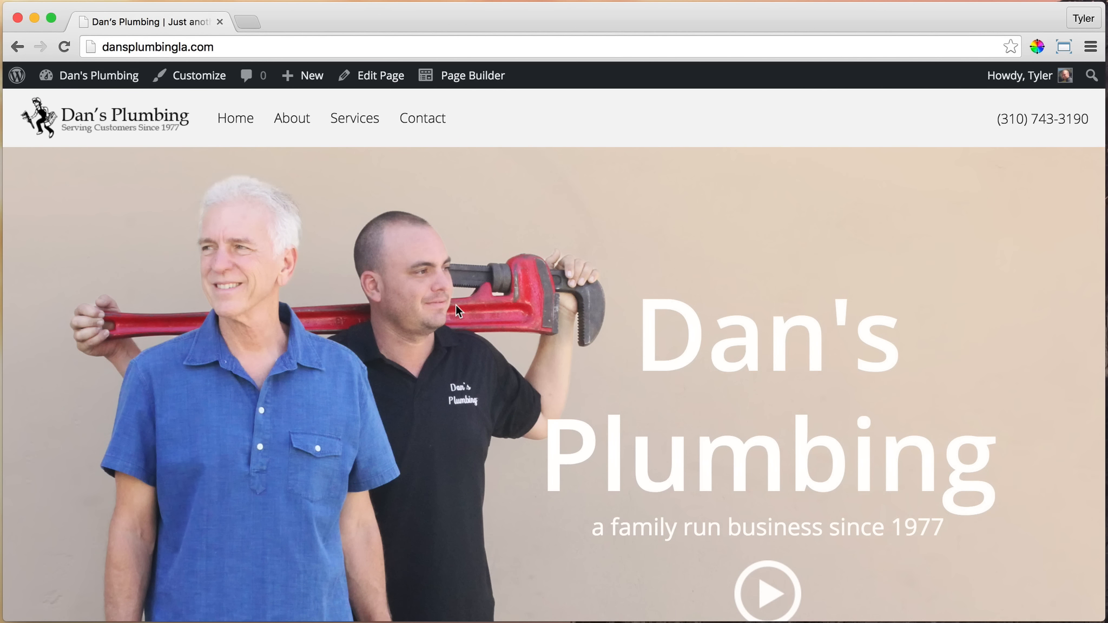
Go from the live home page to the WordPress dashboard and open the page for adding new plugins
{"action": "scroll", "coordinate": [456, 303], "scroll_direction": "down", "scroll_amount": 2}
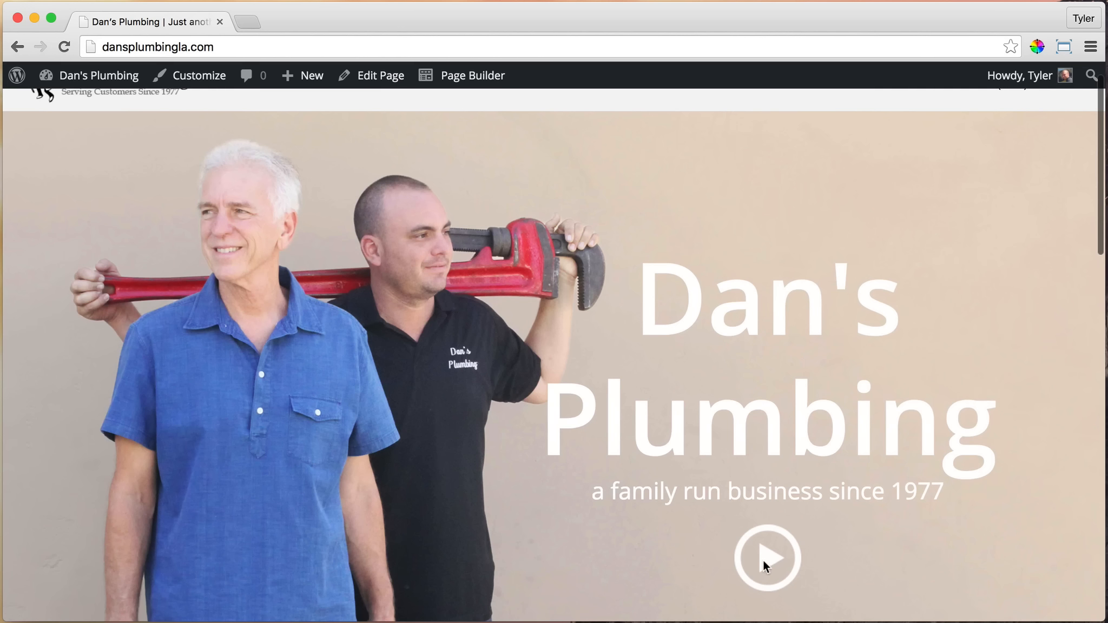
{"action": "scroll", "coordinate": [566, 466], "scroll_direction": "up", "scroll_amount": 3}
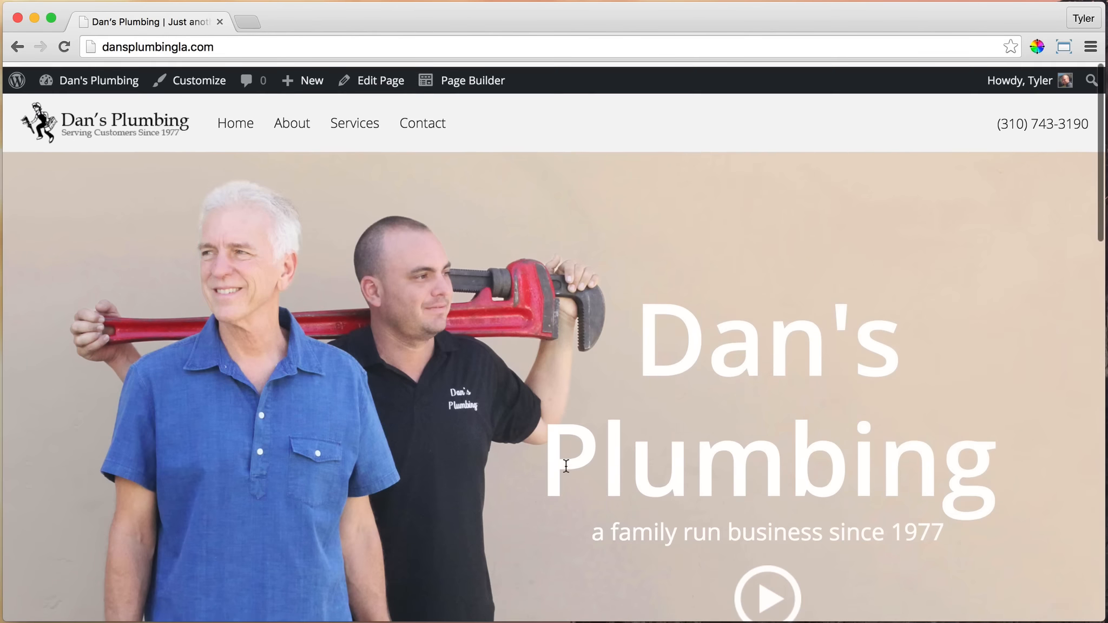
{"action": "mouse_move", "coordinate": [96, 86]}
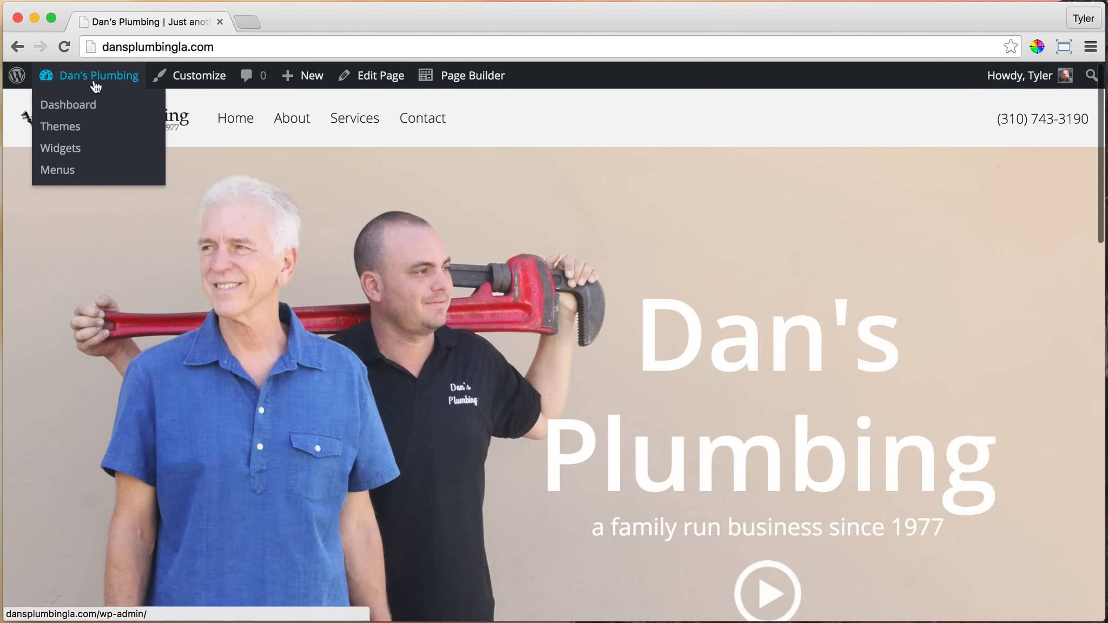
{"action": "left_click", "coordinate": [94, 112]}
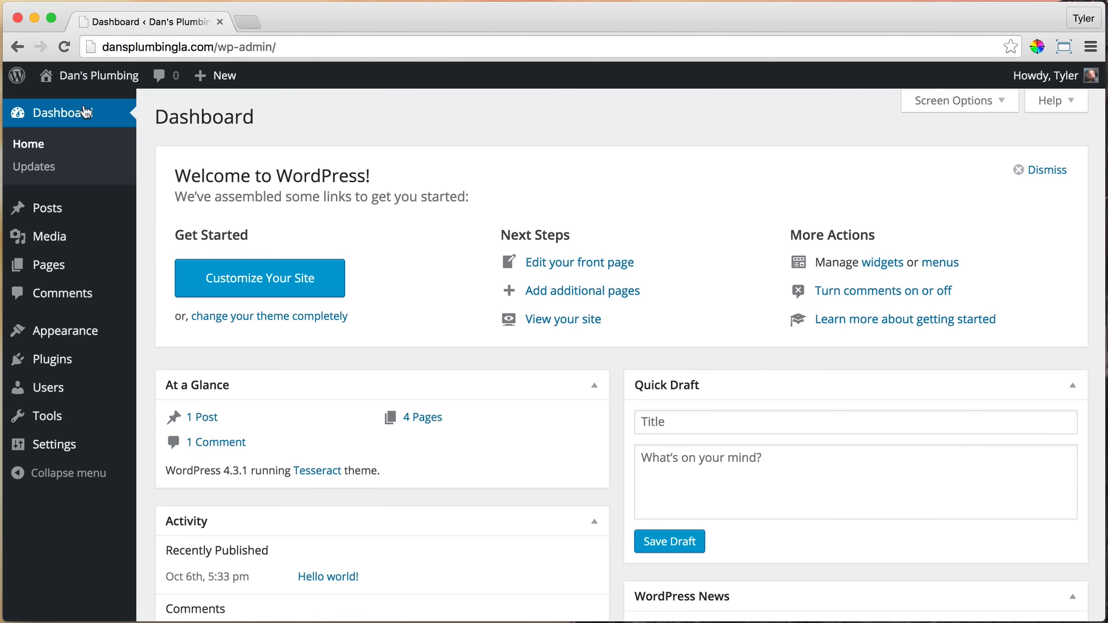
{"action": "left_click", "coordinate": [77, 372]}
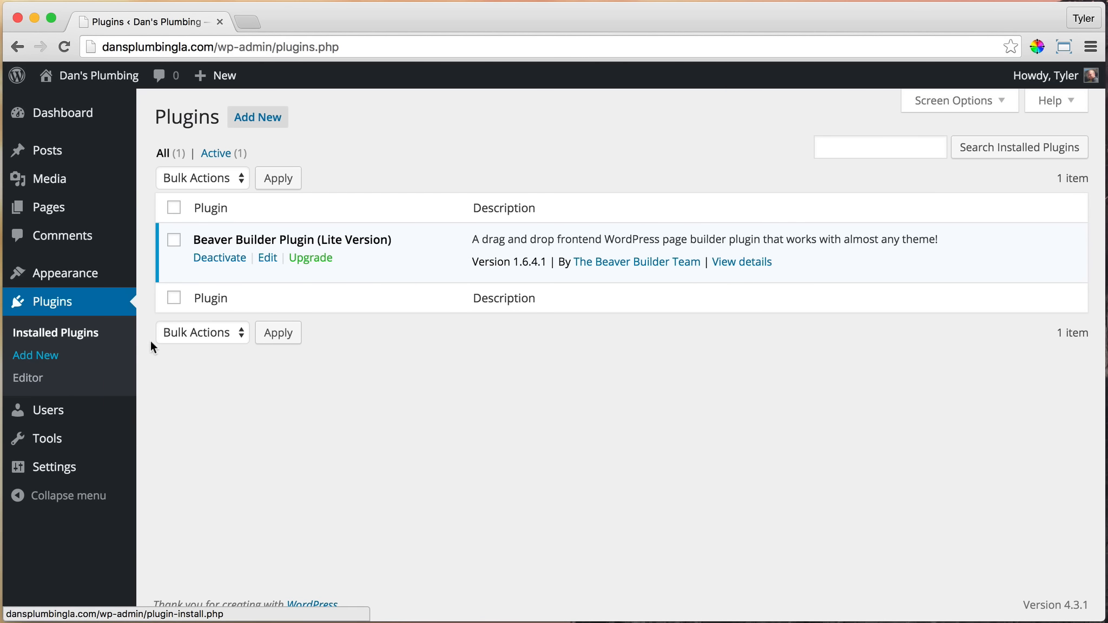
{"action": "left_click", "coordinate": [257, 120]}
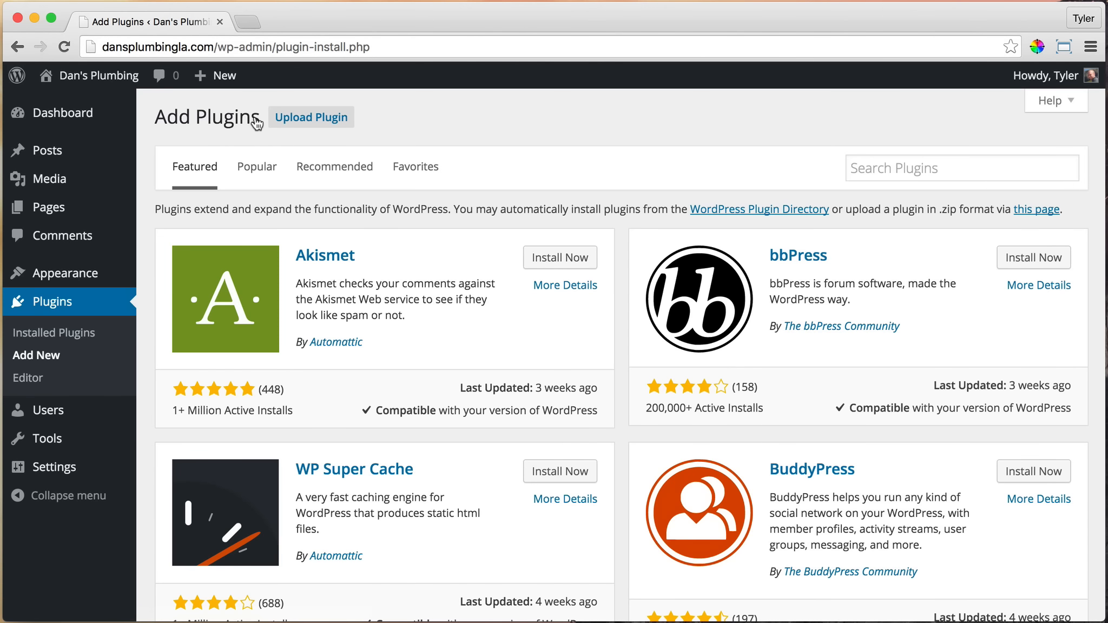
Search the plugin directory for "video lightbox"
{"action": "left_click", "coordinate": [919, 169]}
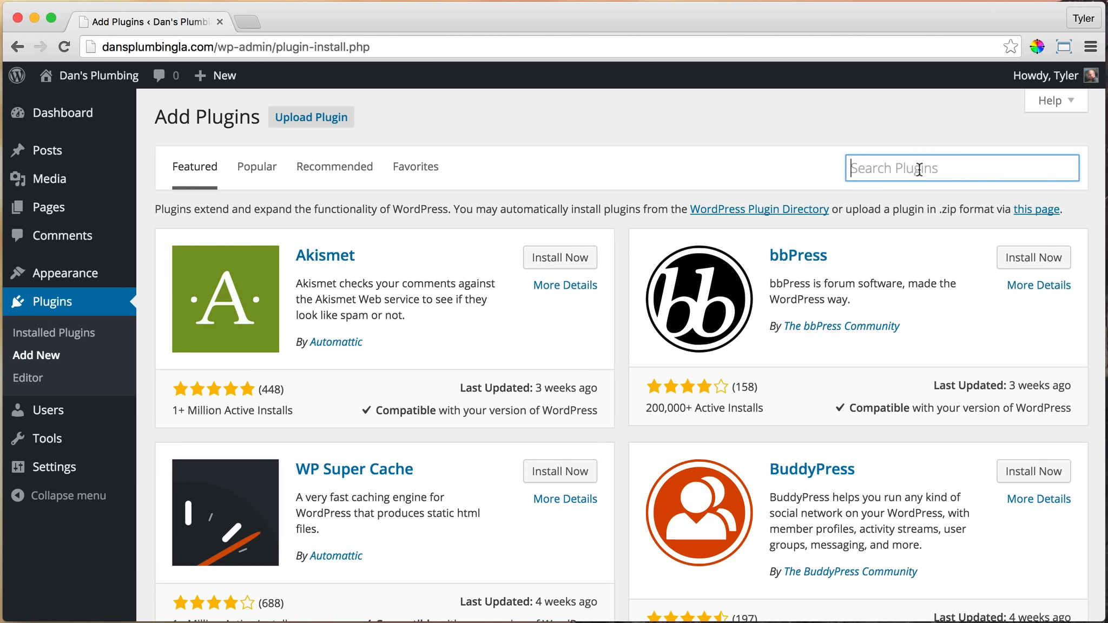
{"action": "type", "text": "video"}
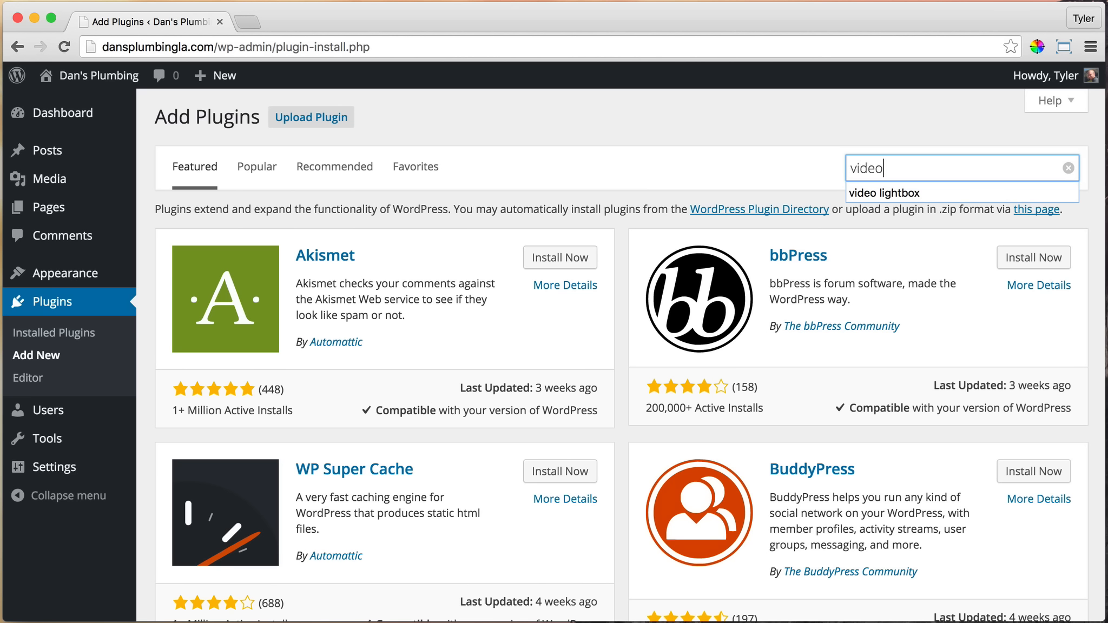
{"action": "type", "text": " lightbox"}
{"action": "key", "text": "Return"}
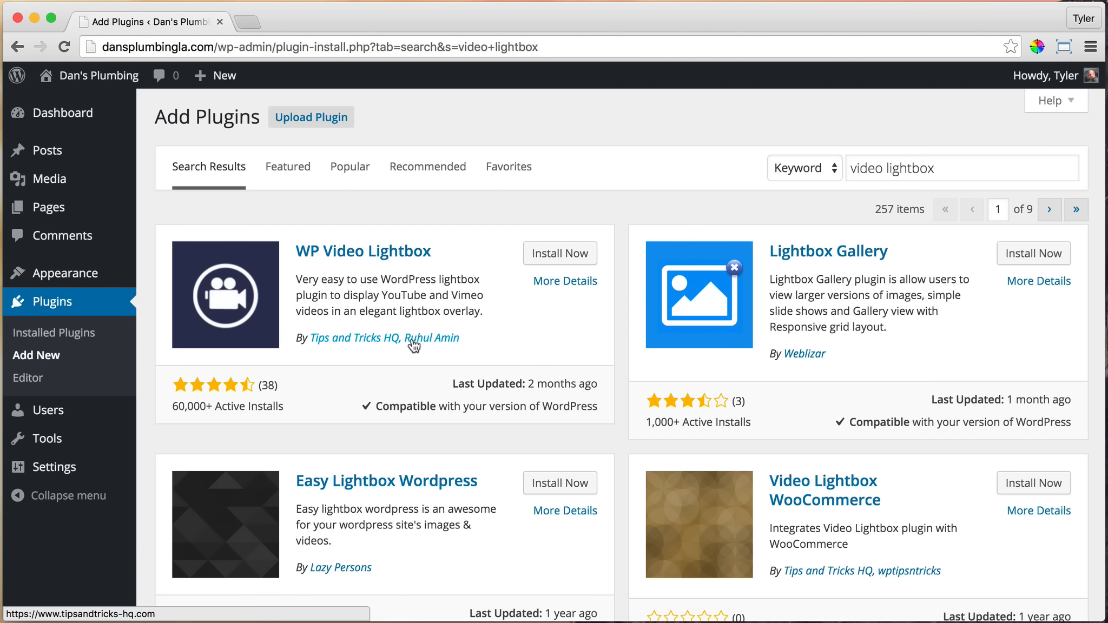
Open the WP Video Lightbox details and read its instructions for embedding Vimeo and YouTube videos by shortcode
{"action": "left_click", "coordinate": [563, 285]}
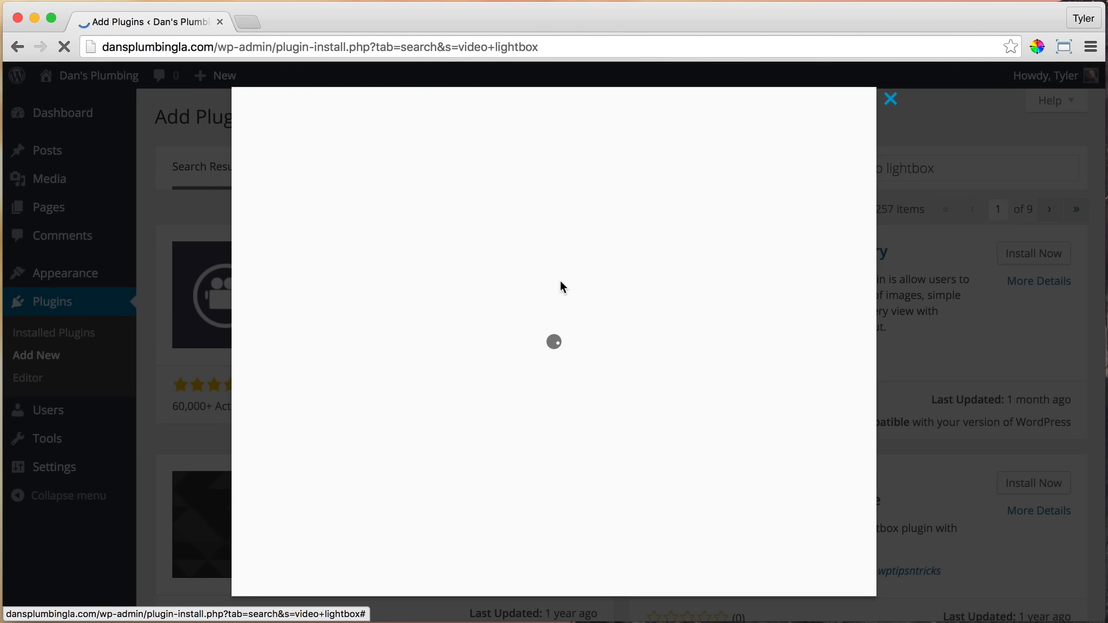
{"action": "scroll", "coordinate": [561, 282], "scroll_direction": "down", "scroll_amount": 2}
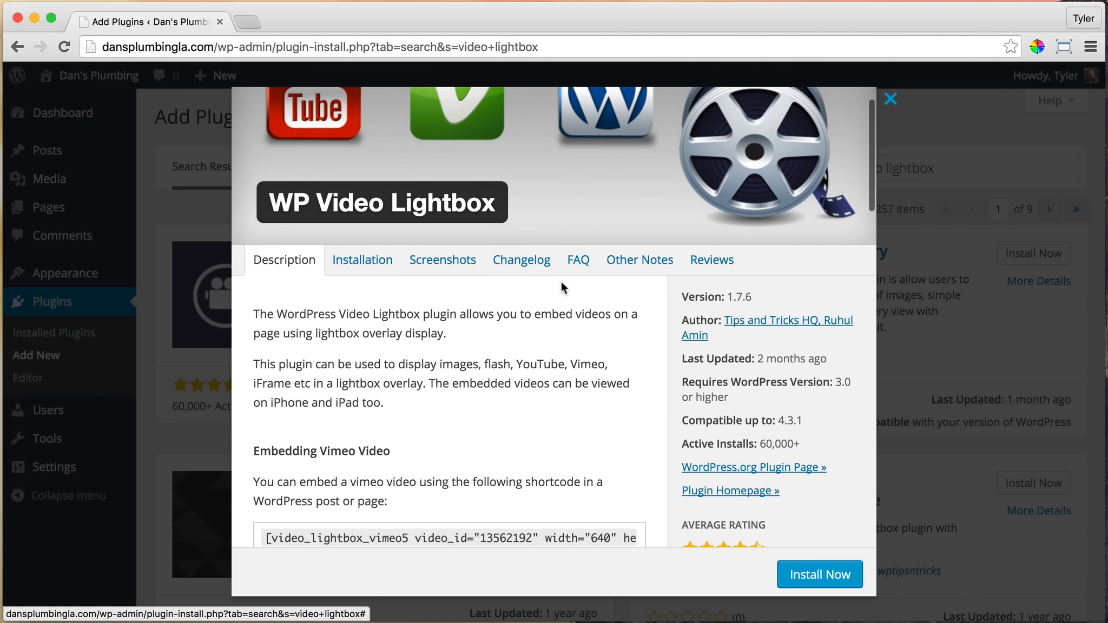
{"action": "scroll", "coordinate": [561, 283], "scroll_direction": "up", "scroll_amount": 2}
{"action": "scroll", "coordinate": [560, 288], "scroll_direction": "down", "scroll_amount": 5}
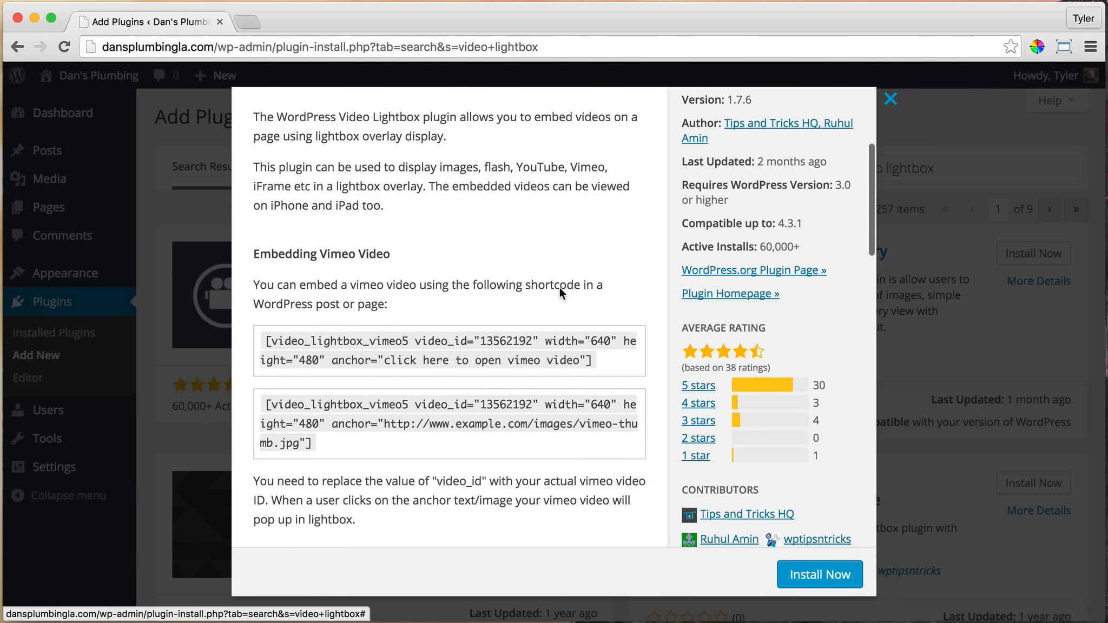
{"action": "scroll", "coordinate": [559, 287], "scroll_direction": "up", "scroll_amount": 1}
{"action": "scroll", "coordinate": [560, 288], "scroll_direction": "down", "scroll_amount": 1}
{"action": "left_click_drag", "start_coordinate": [598, 376], "coordinate": [255, 342]}
{"action": "left_click", "coordinate": [391, 353]}
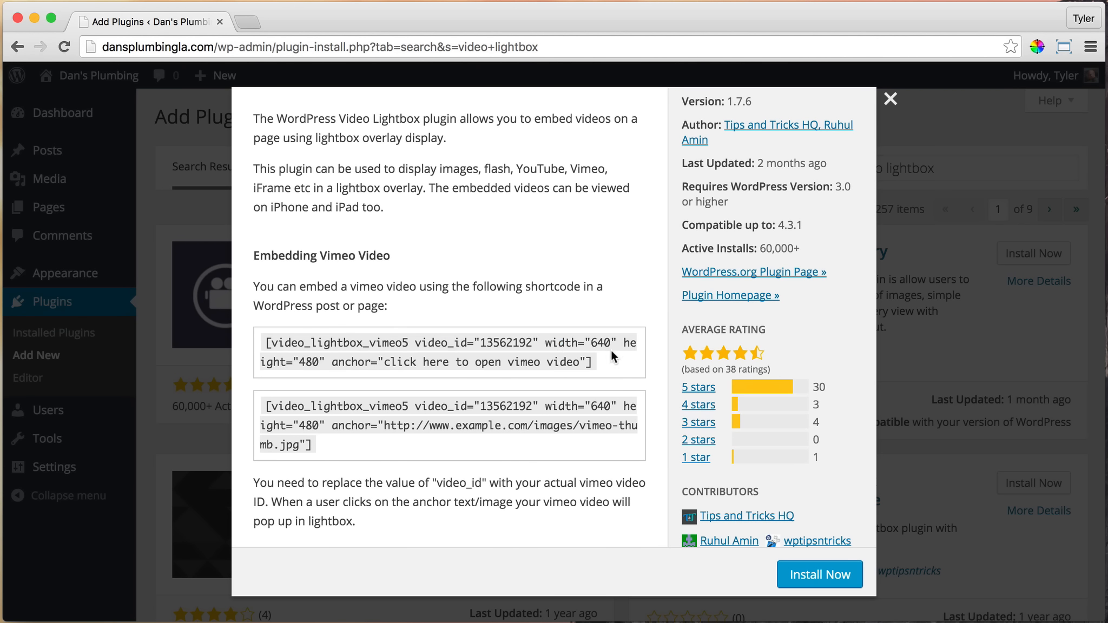
{"action": "double_click", "coordinate": [501, 342]}
{"action": "scroll", "coordinate": [517, 335], "scroll_direction": "down", "scroll_amount": 3}
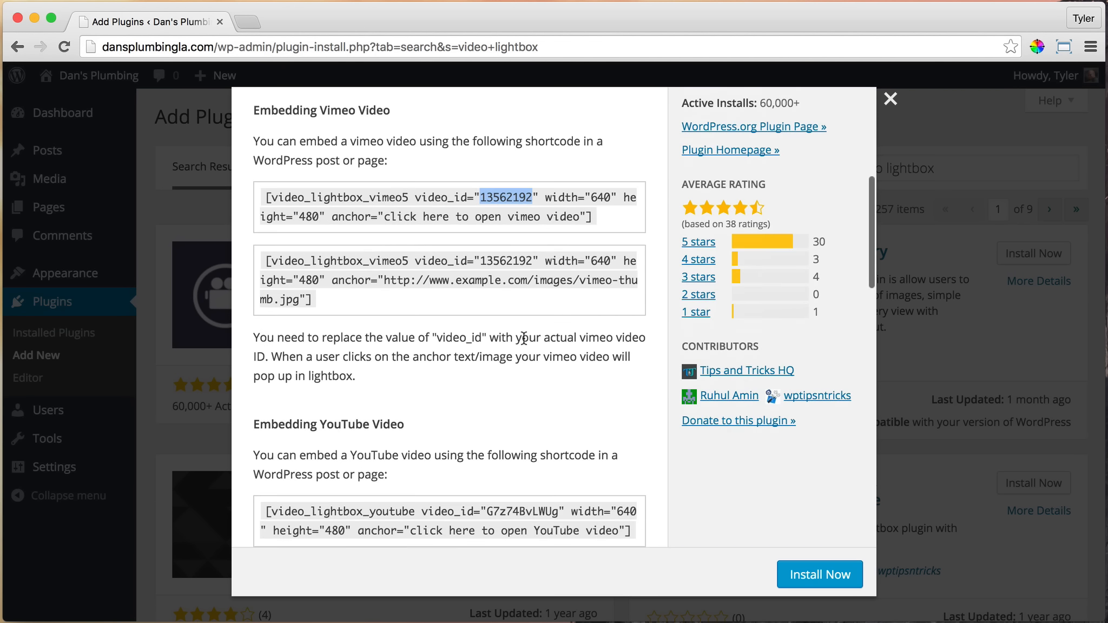
{"action": "scroll", "coordinate": [519, 331], "scroll_direction": "down", "scroll_amount": 1}
{"action": "scroll", "coordinate": [519, 331], "scroll_direction": "down", "scroll_amount": 2}
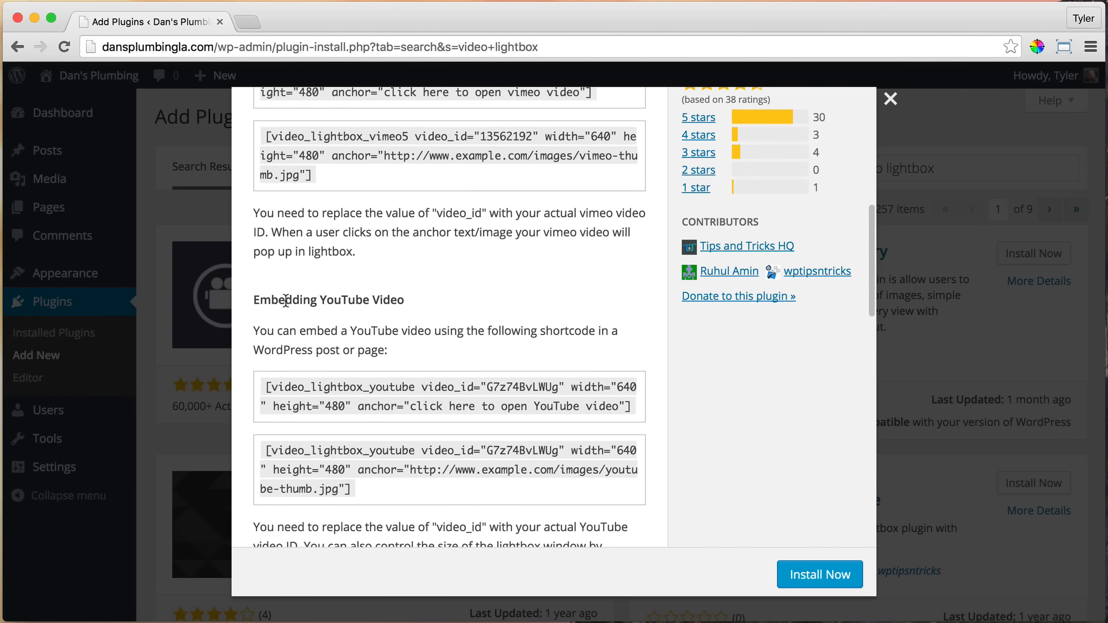
{"action": "left_click_drag", "start_coordinate": [262, 301], "coordinate": [253, 301]}
{"action": "left_click", "coordinate": [433, 298]}
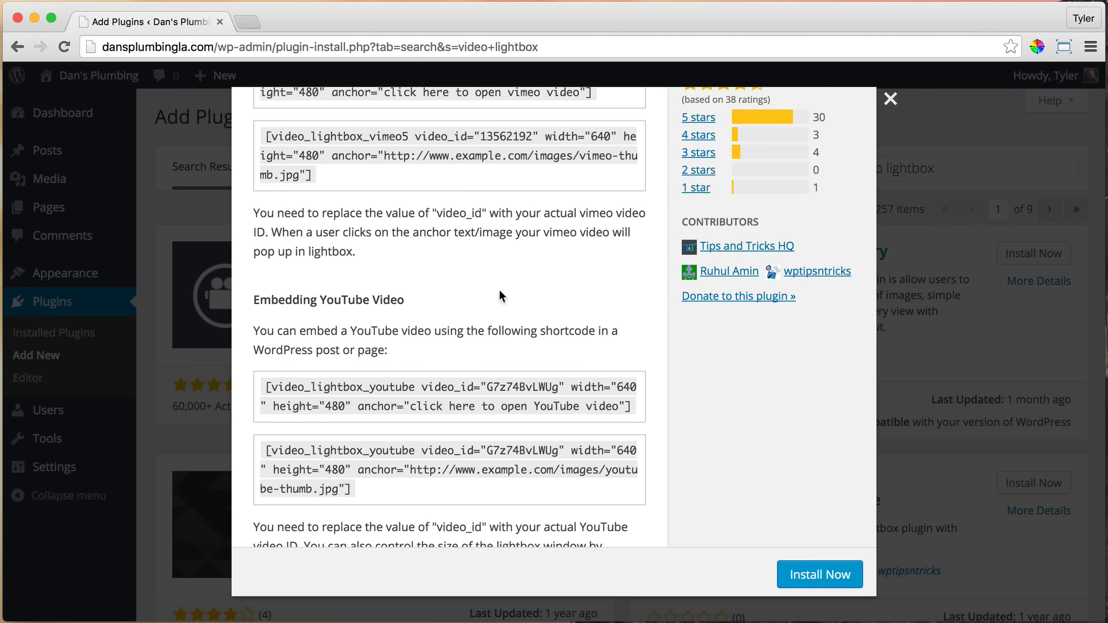
Copy the example YouTube video lightbox shortcode that uses a thumbnail image URL as its anchor
{"action": "scroll", "coordinate": [499, 292], "scroll_direction": "down", "scroll_amount": 2}
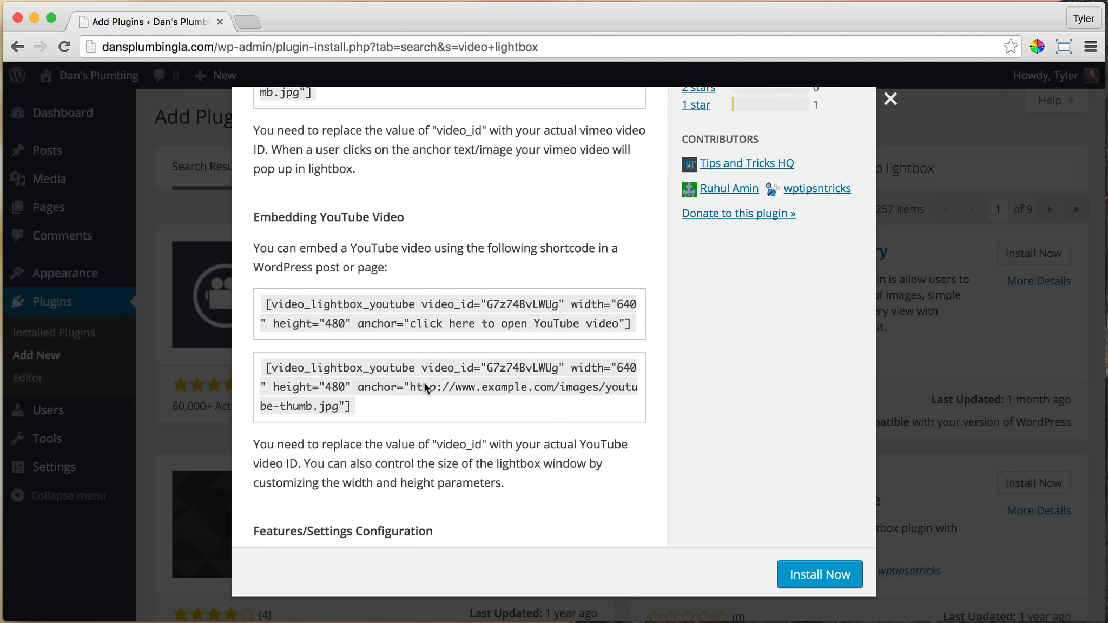
{"action": "left_click_drag", "start_coordinate": [354, 406], "coordinate": [259, 371]}
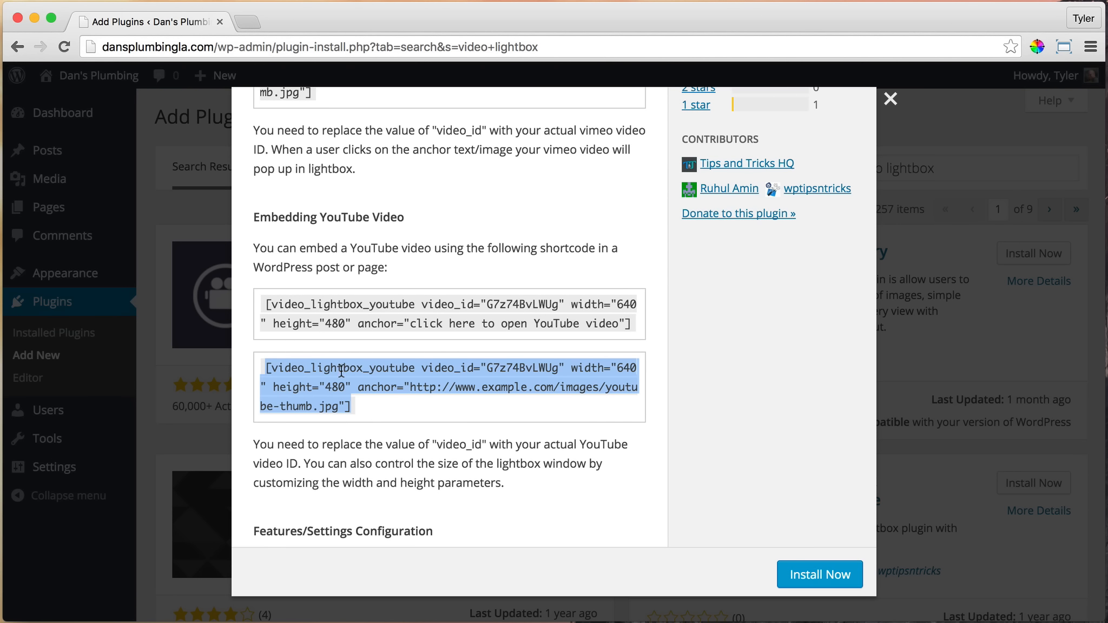
{"action": "left_click_drag", "start_coordinate": [409, 383], "coordinate": [258, 364]}
{"action": "left_click", "coordinate": [372, 410]}
{"action": "right_click", "coordinate": [316, 373]}
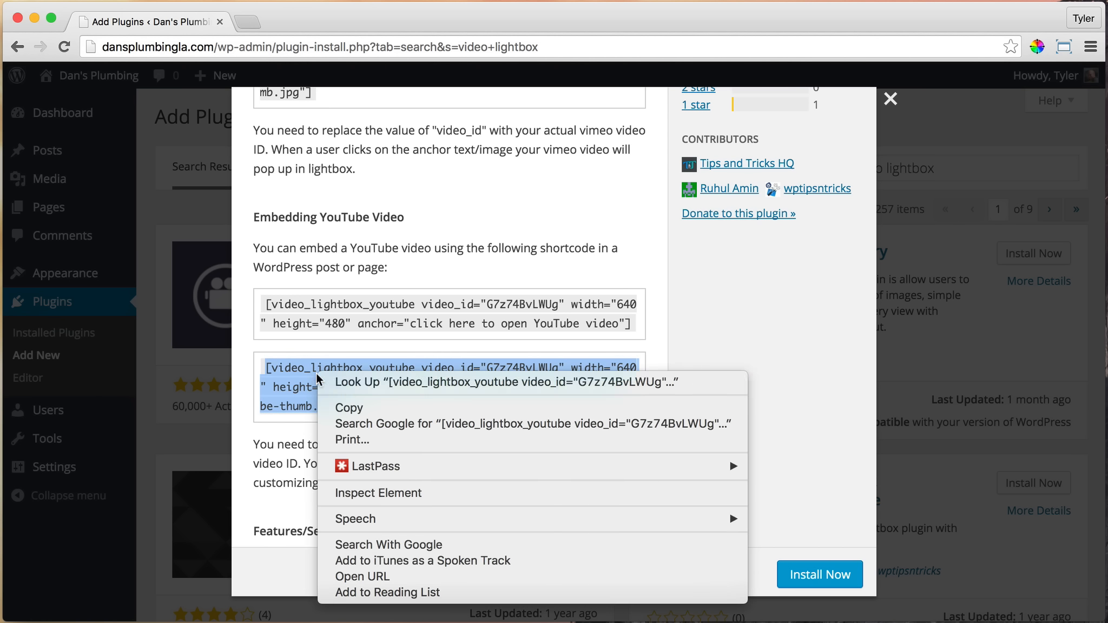
{"action": "left_click", "coordinate": [363, 408]}
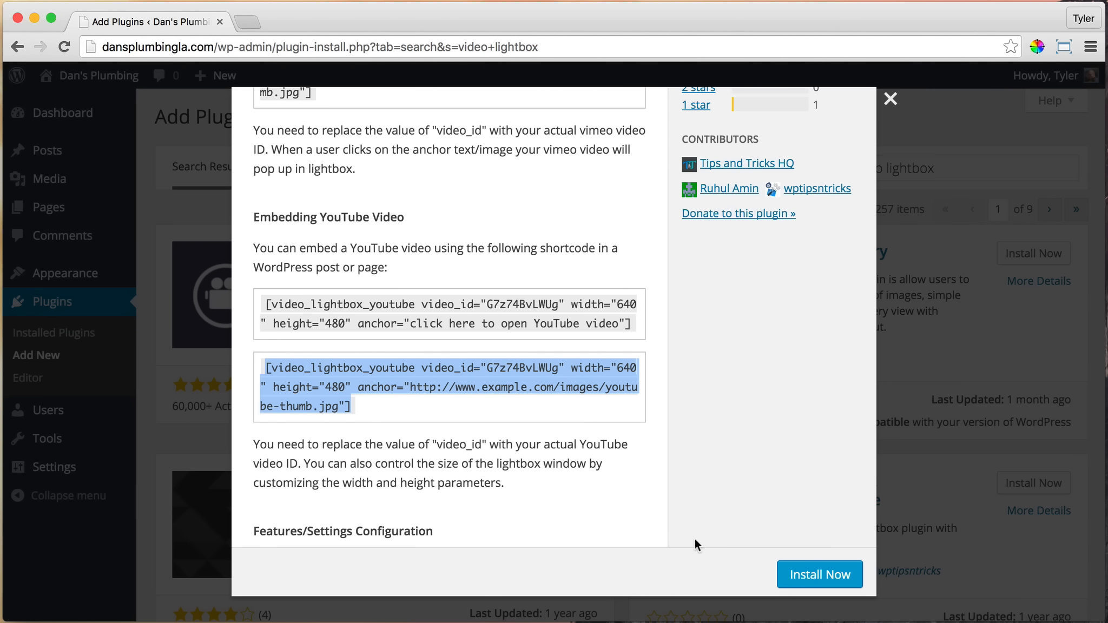
Install and activate the WP Video Lightbox plugin, and return to the live Dan's Plumbing site
{"action": "left_click", "coordinate": [820, 572]}
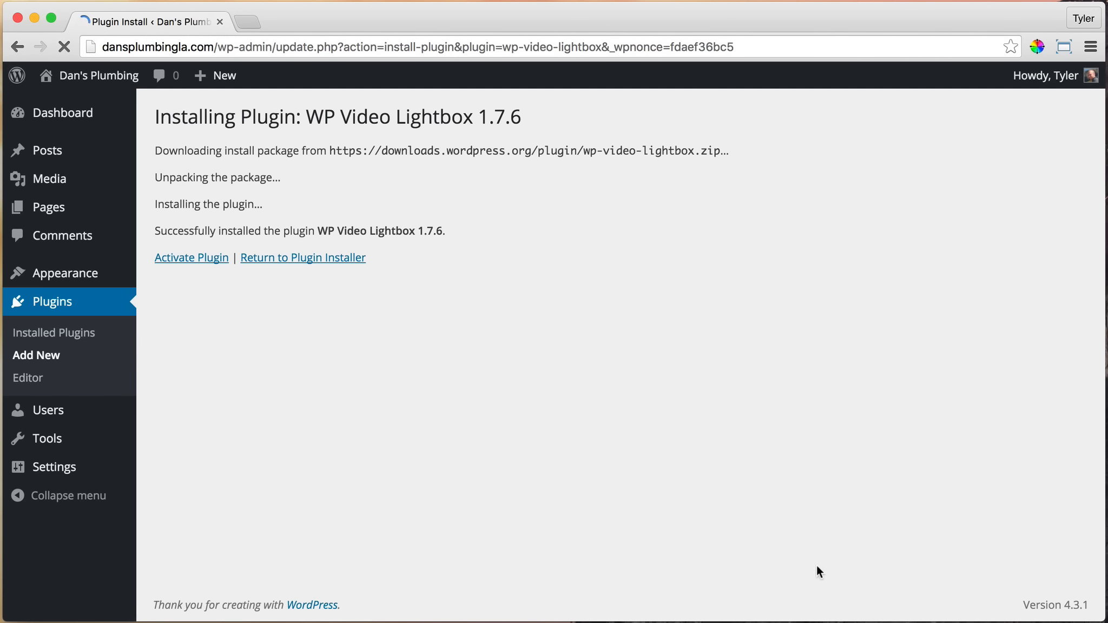
{"action": "left_click", "coordinate": [198, 259]}
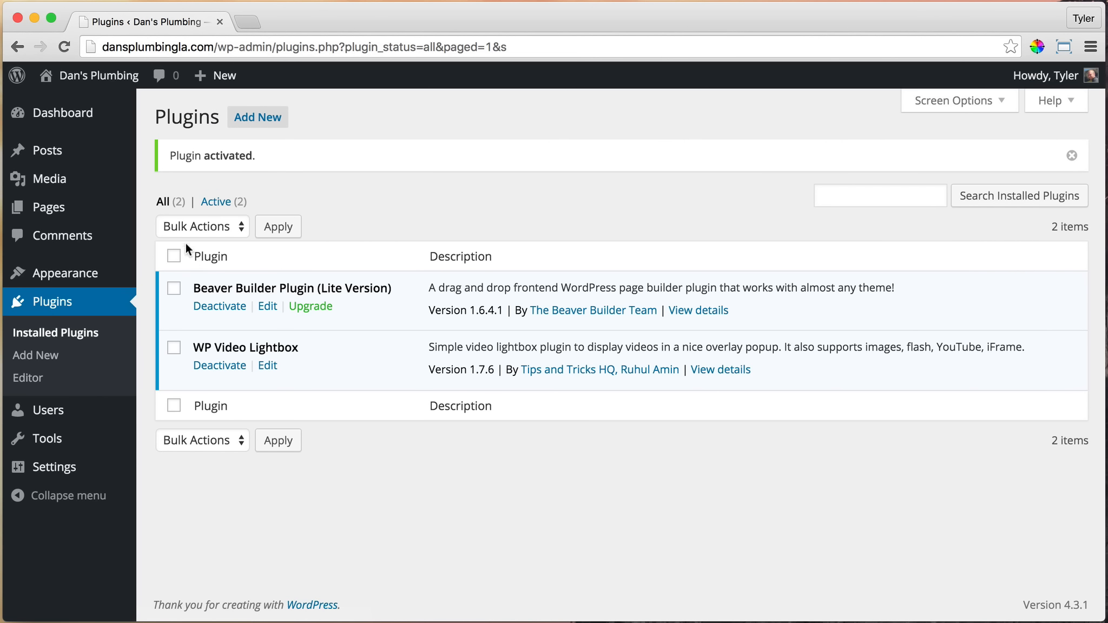
{"action": "mouse_move", "coordinate": [98, 84]}
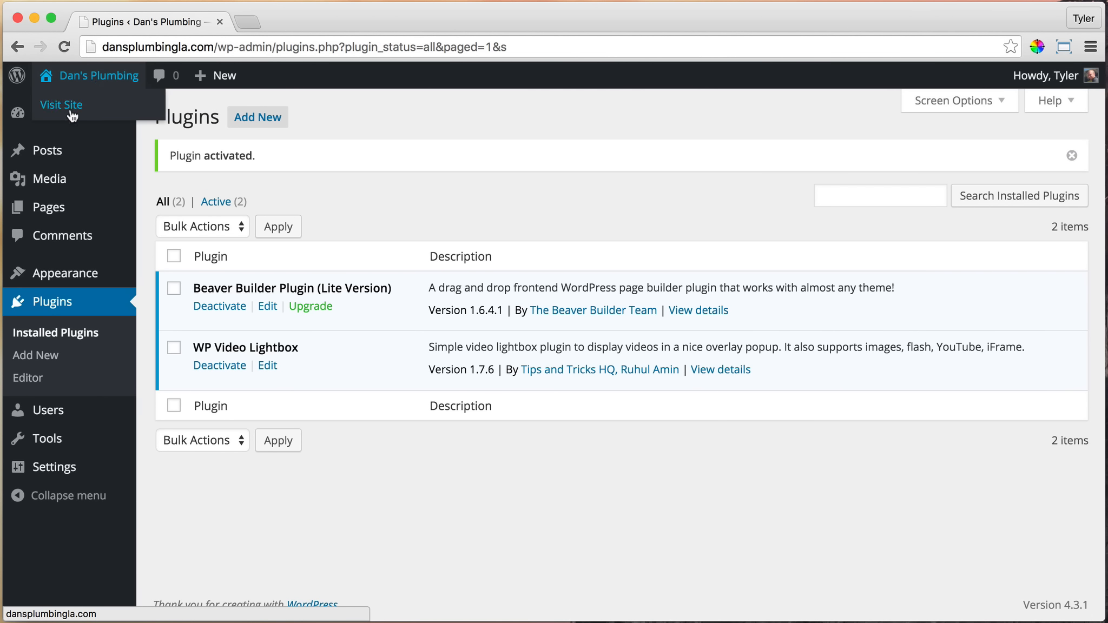
{"action": "left_click", "coordinate": [74, 108]}
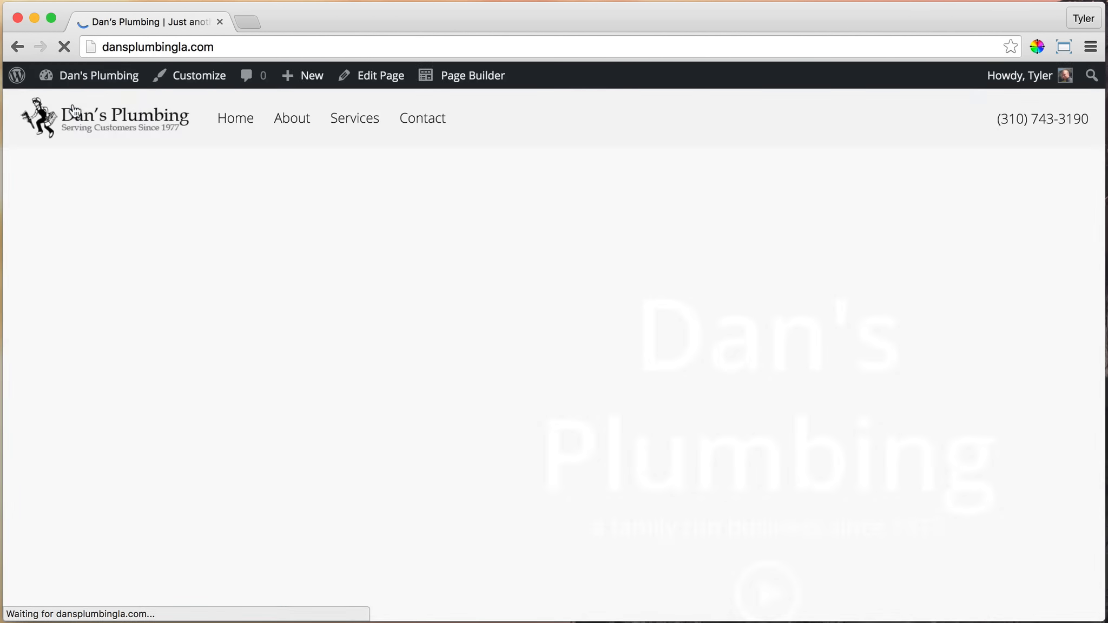
Edit the home page in Page Builder and open the hero row's play button text module in HTML view
{"action": "scroll", "coordinate": [639, 257], "scroll_direction": "down", "scroll_amount": 1}
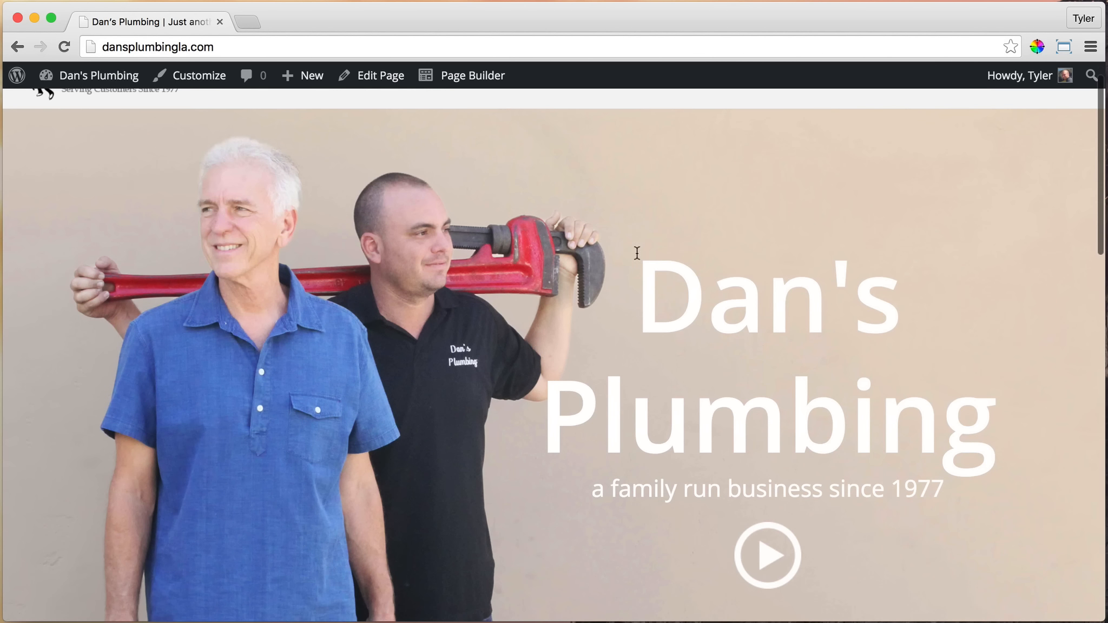
{"action": "left_click", "coordinate": [473, 79]}
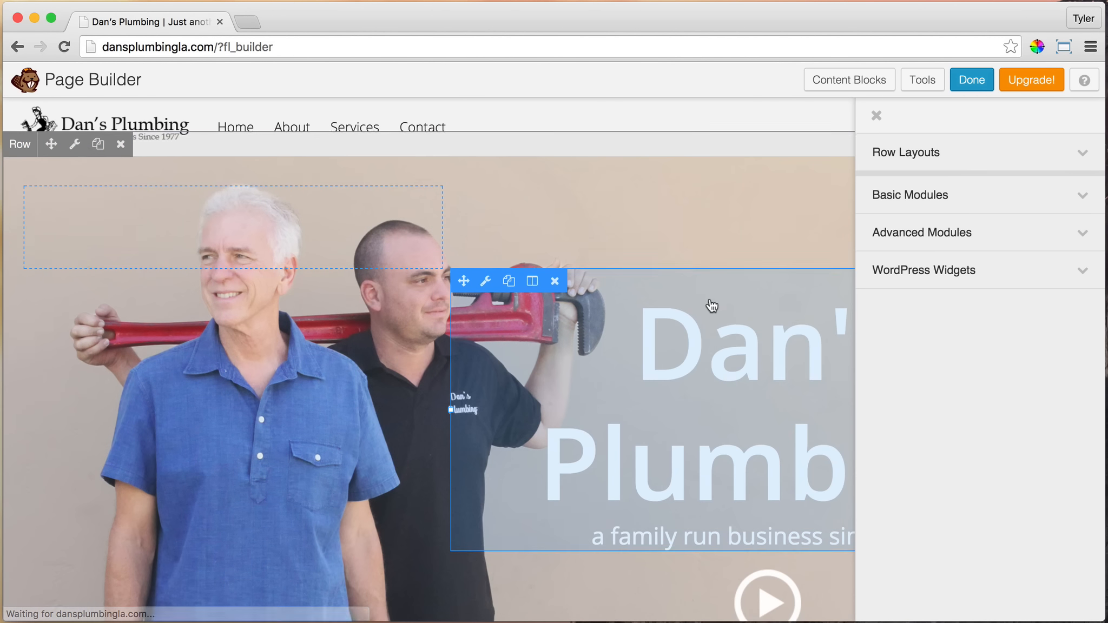
{"action": "scroll", "coordinate": [712, 307], "scroll_direction": "down", "scroll_amount": 4}
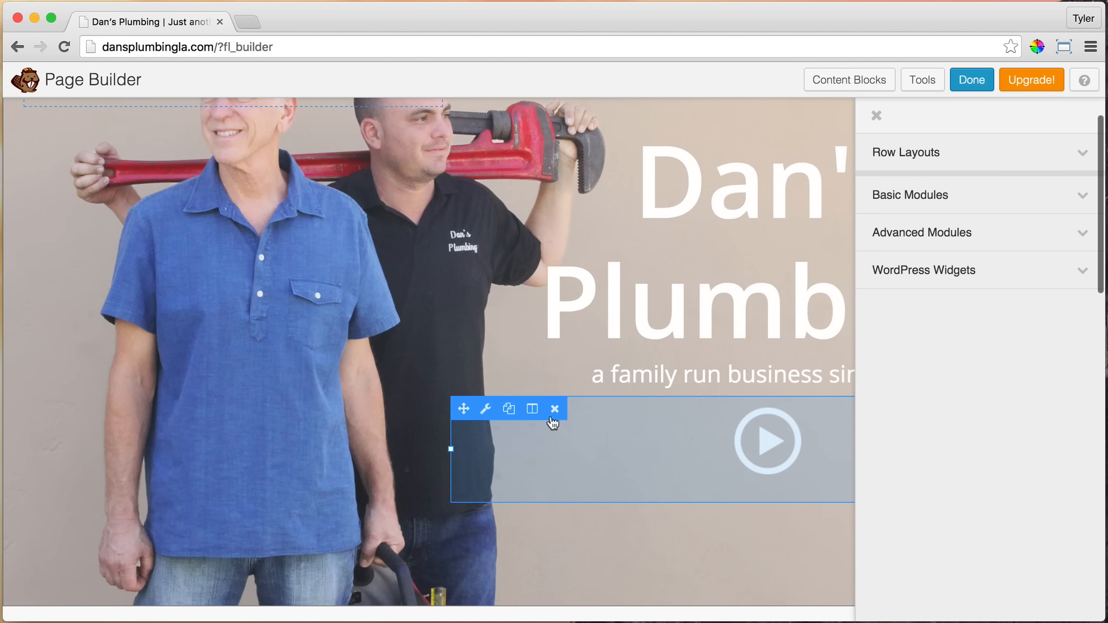
{"action": "left_click", "coordinate": [486, 409]}
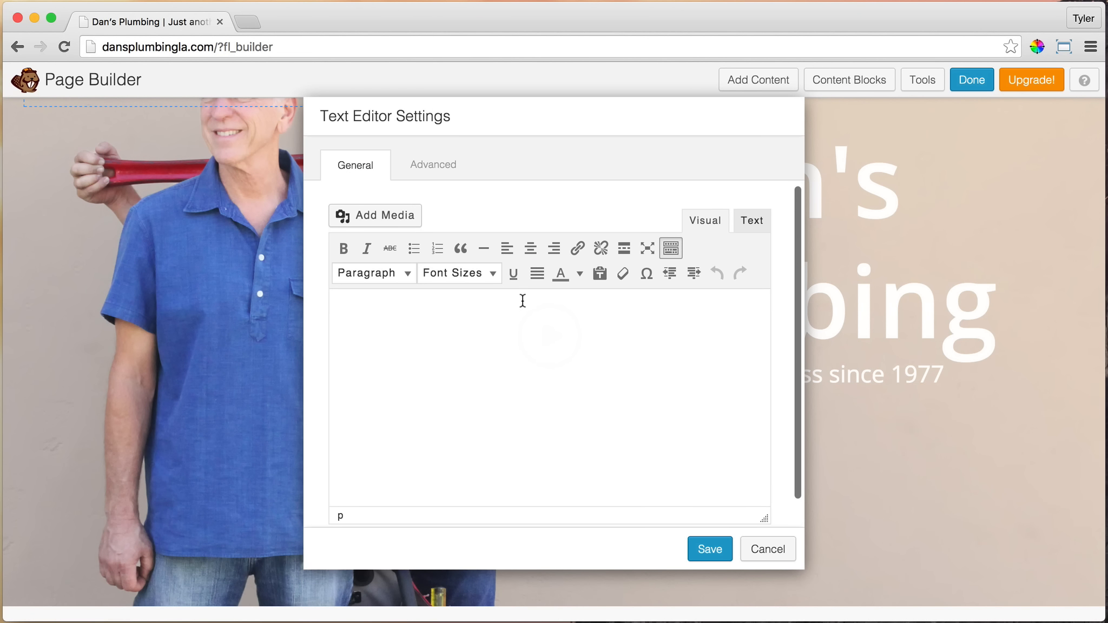
{"action": "left_click", "coordinate": [748, 226]}
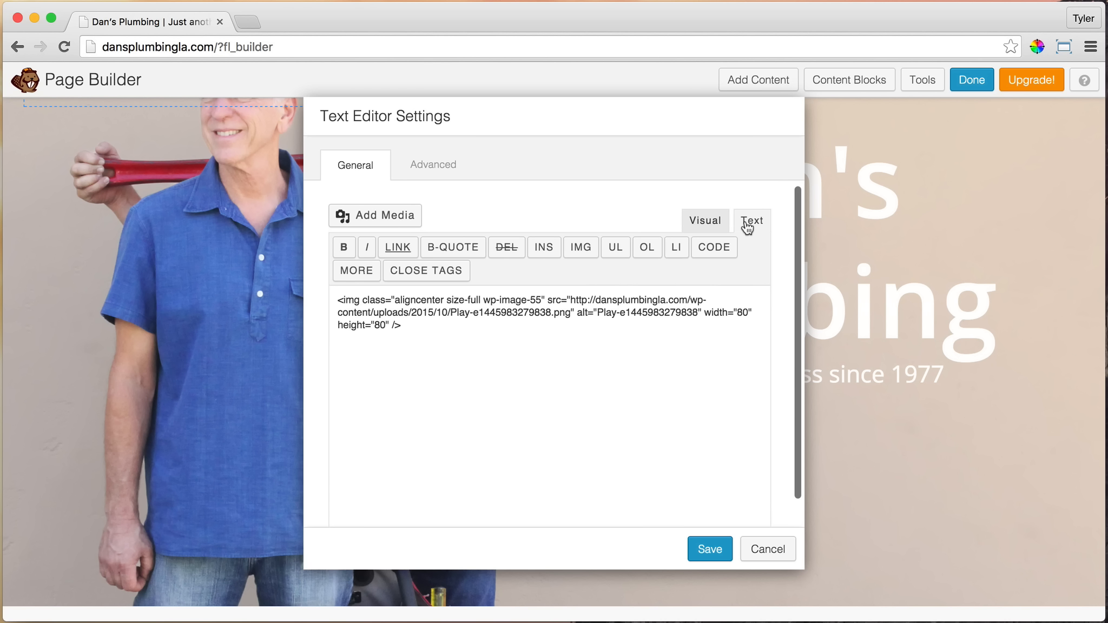
Select the play button's image code and move the text editor settings dialog off the play button in the hero row
{"action": "left_click_drag", "start_coordinate": [418, 325], "coordinate": [310, 295]}
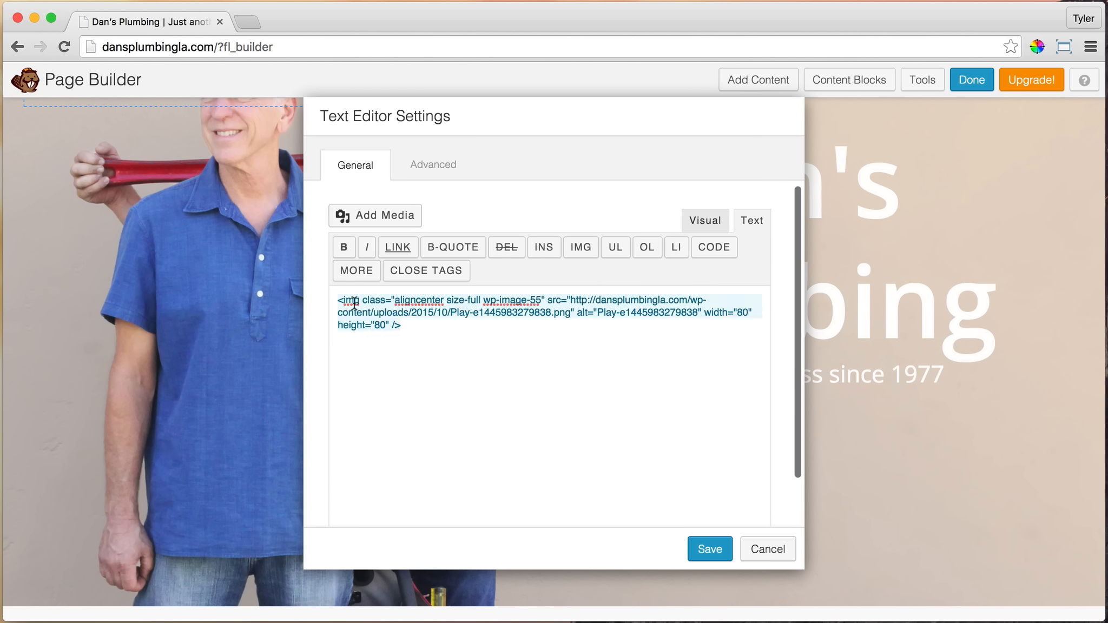
{"action": "left_click_drag", "start_coordinate": [690, 119], "coordinate": [527, 141]}
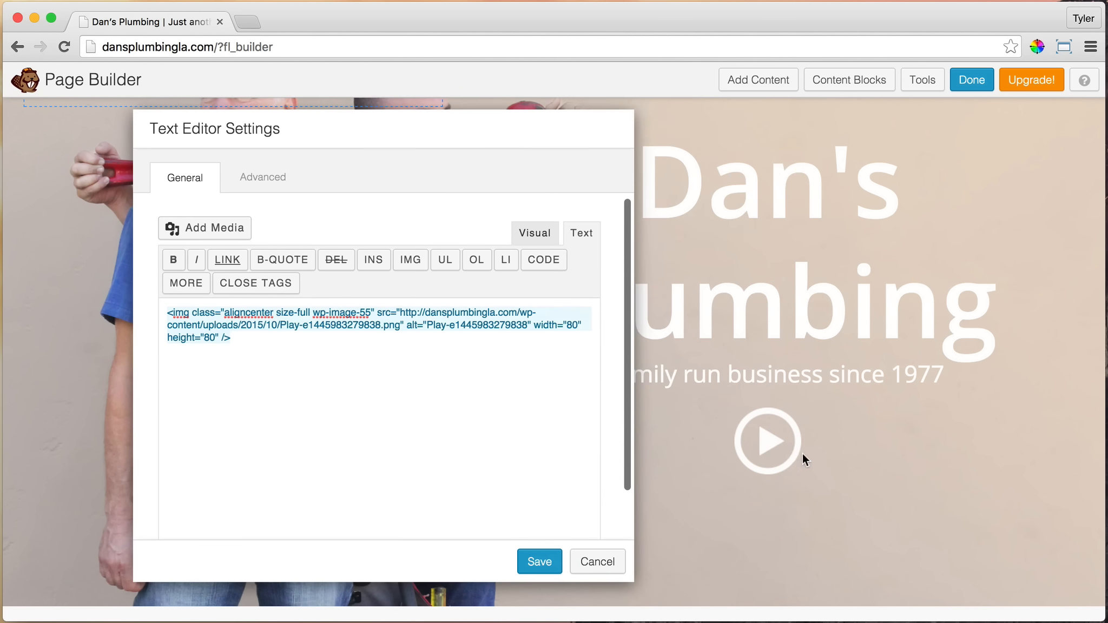
{"action": "left_click", "coordinate": [255, 341]}
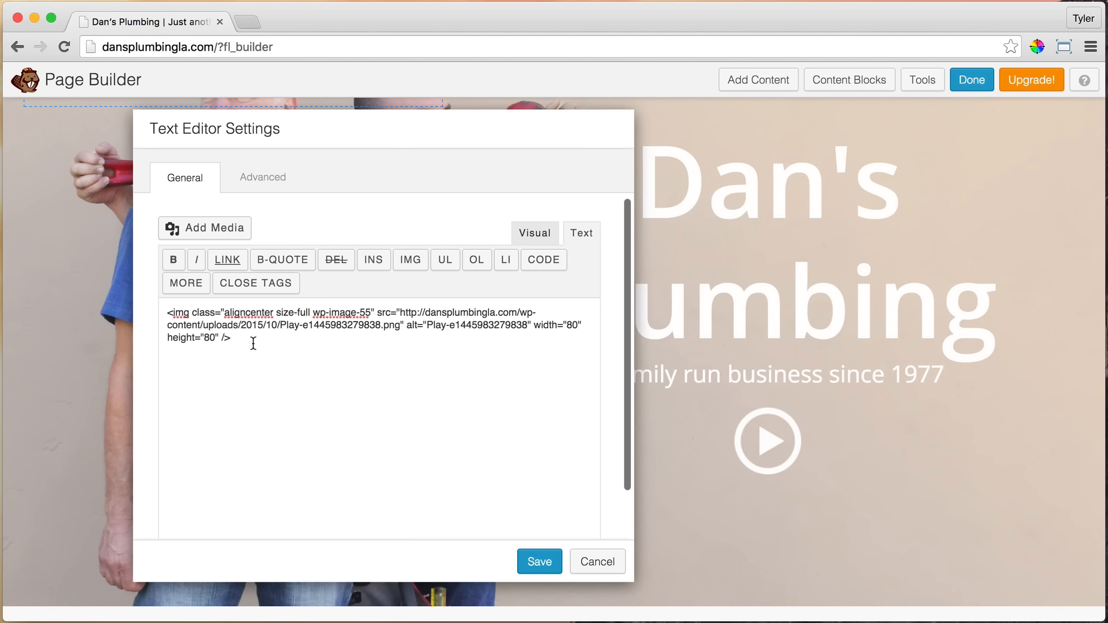
{"action": "key", "text": "super+a"}
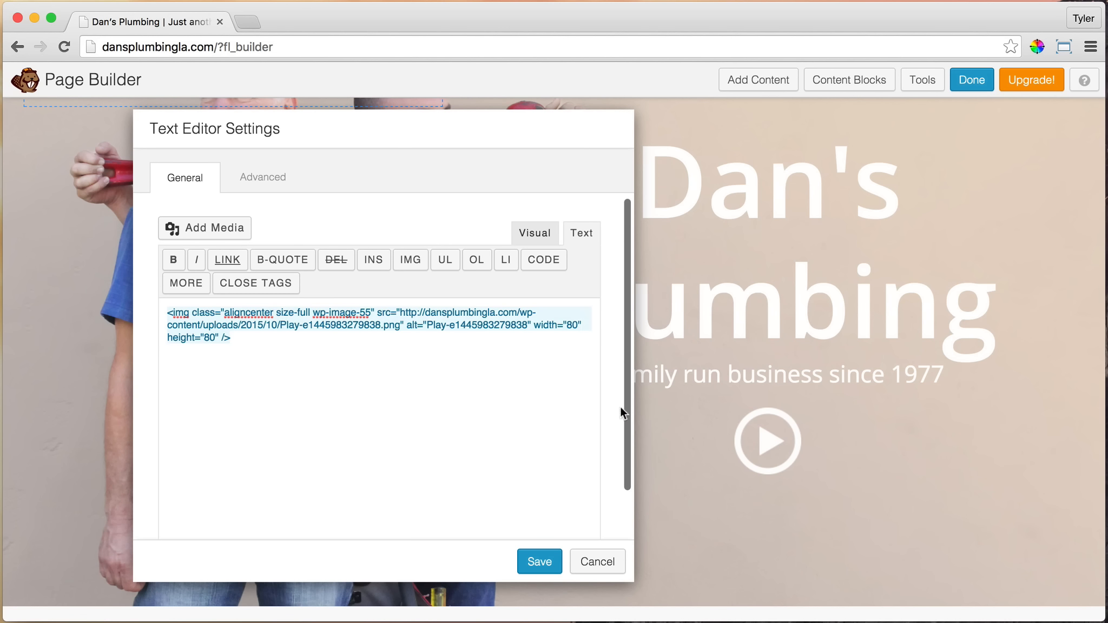
{"action": "left_click_drag", "start_coordinate": [433, 134], "coordinate": [496, 123]}
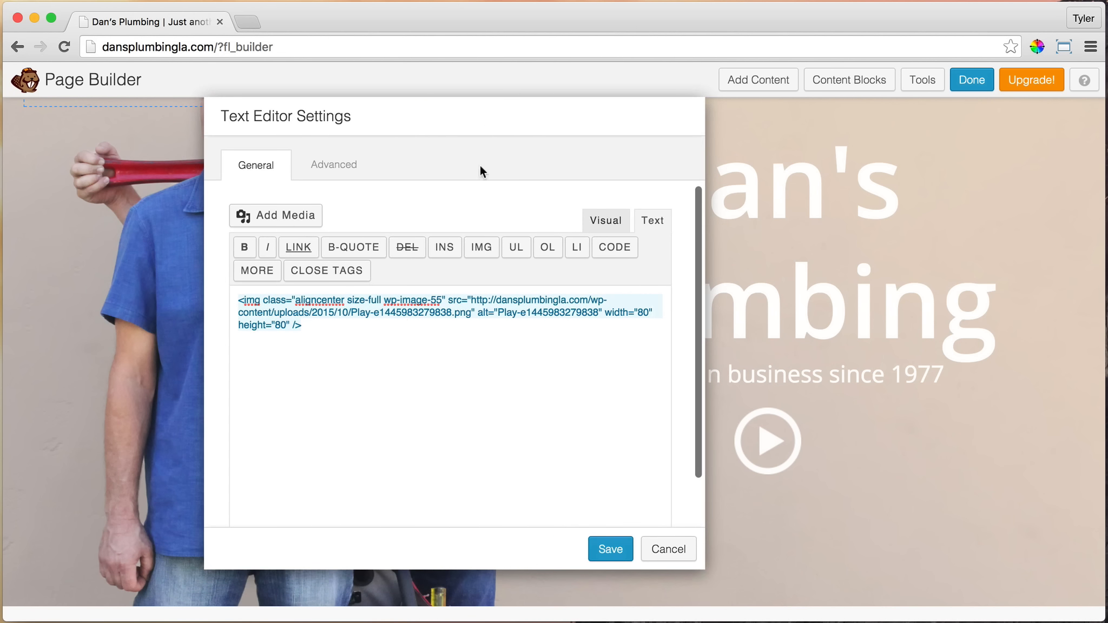
Paste the copied YouTube lightbox shortcode below the play button's image code, separated from it by a blank line
{"action": "left_click", "coordinate": [320, 329]}
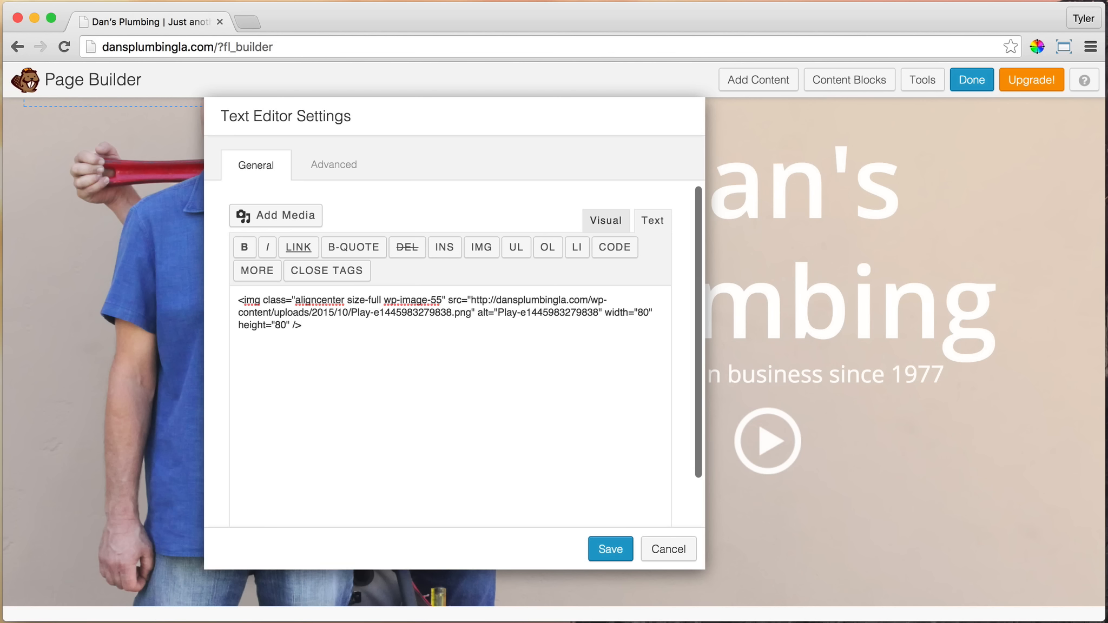
{"action": "key", "text": "Return"}
{"action": "key", "text": "Return"}
{"action": "right_click", "coordinate": [245, 349]}
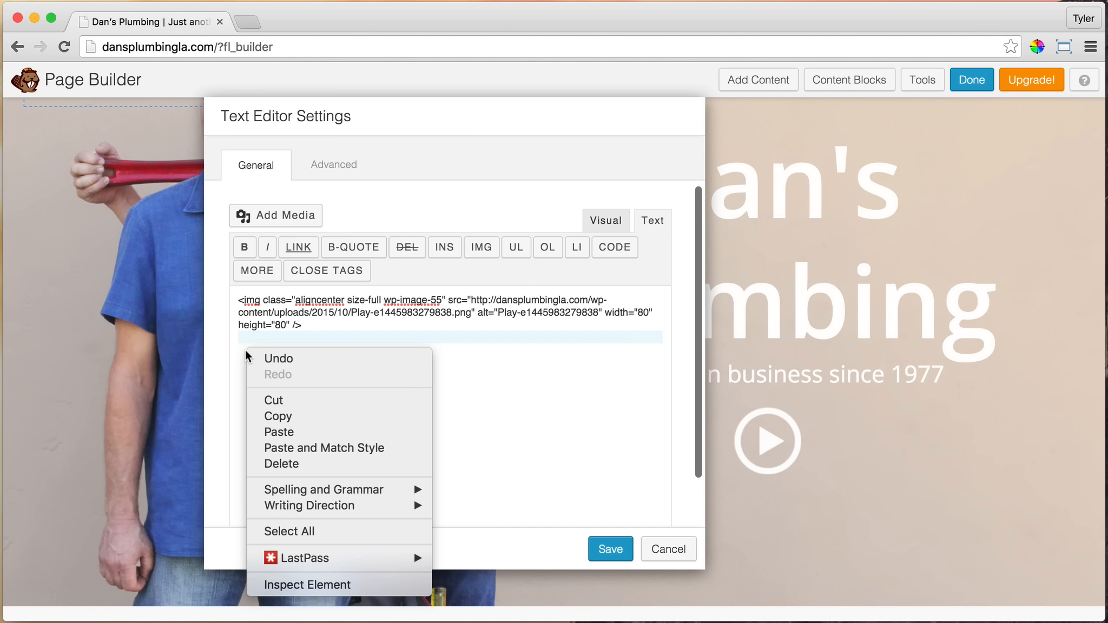
{"action": "left_click", "coordinate": [239, 349]}
{"action": "right_click", "coordinate": [243, 350]}
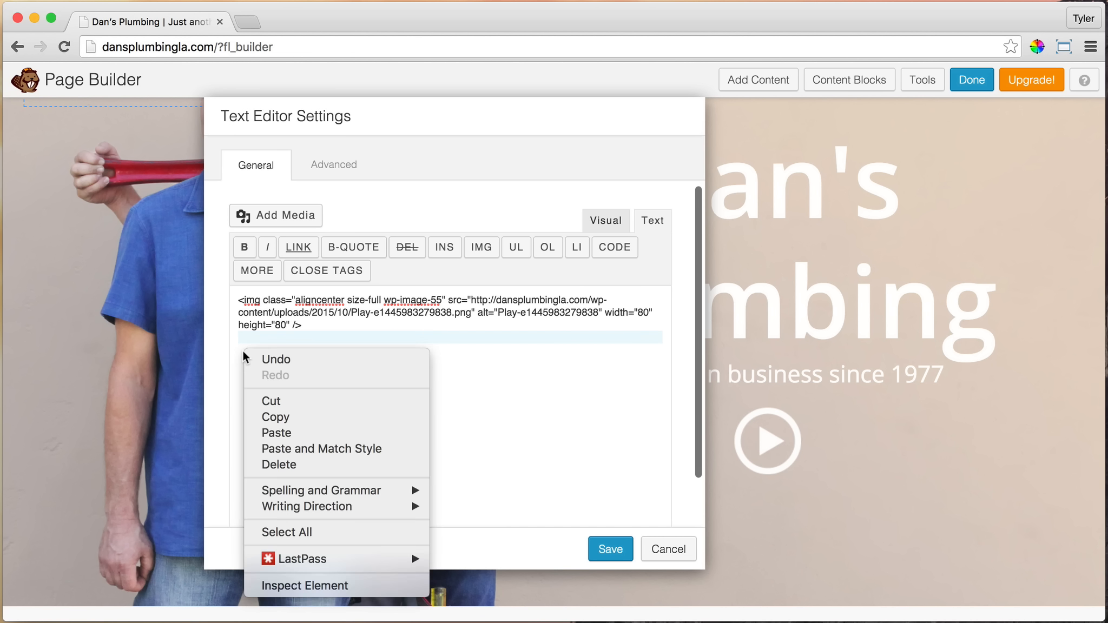
{"action": "left_click", "coordinate": [288, 429]}
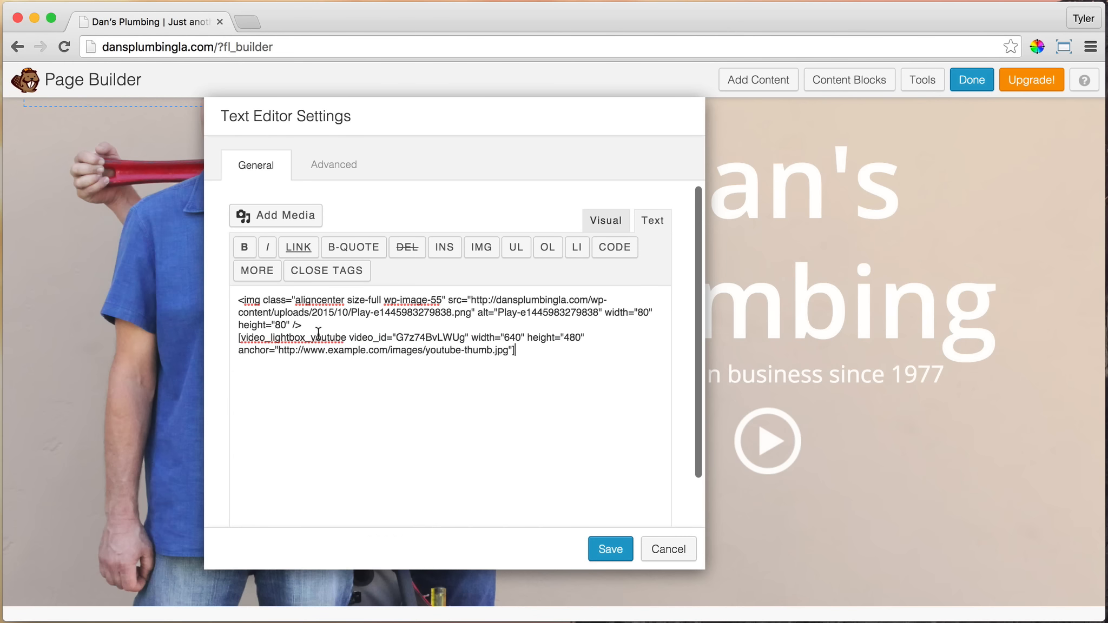
{"action": "left_click", "coordinate": [322, 324]}
{"action": "key", "text": "Return"}
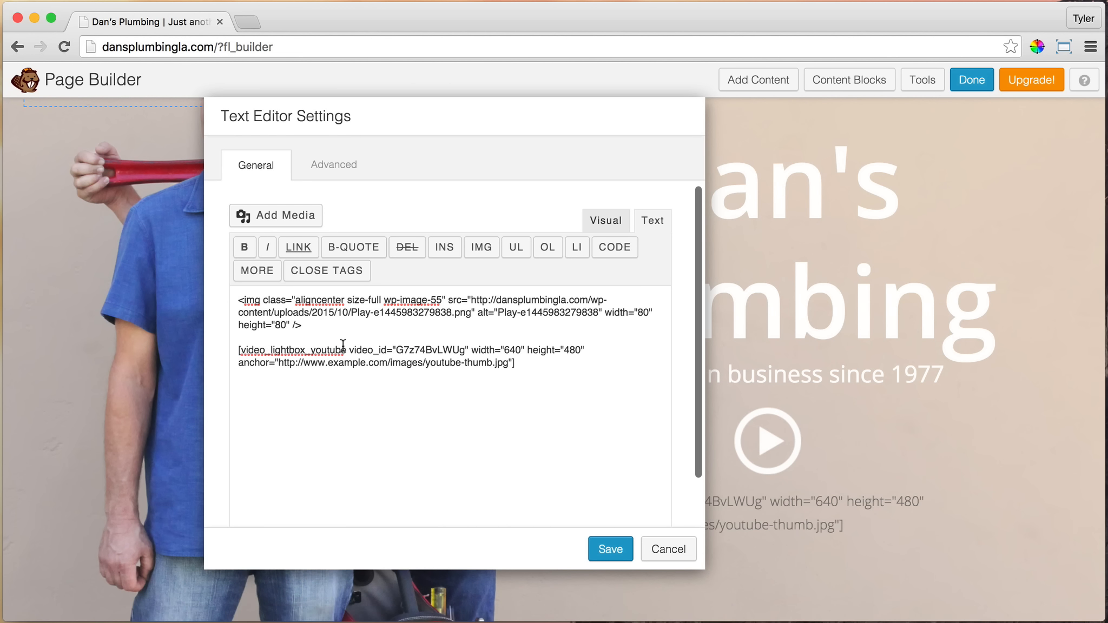
{"action": "left_click", "coordinate": [551, 373]}
{"action": "left_click_drag", "start_coordinate": [537, 363], "coordinate": [464, 349]}
{"action": "left_click", "coordinate": [335, 387]}
{"action": "left_click", "coordinate": [396, 349]}
{"action": "key", "text": "super+Tab"}
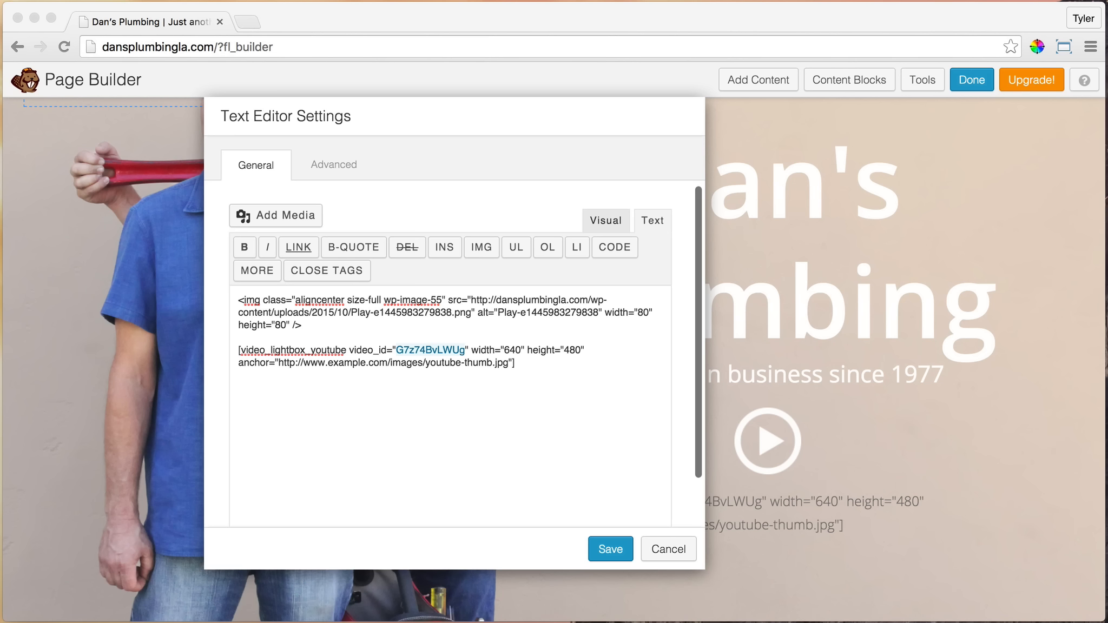
{"action": "key", "text": "super+Tab"}
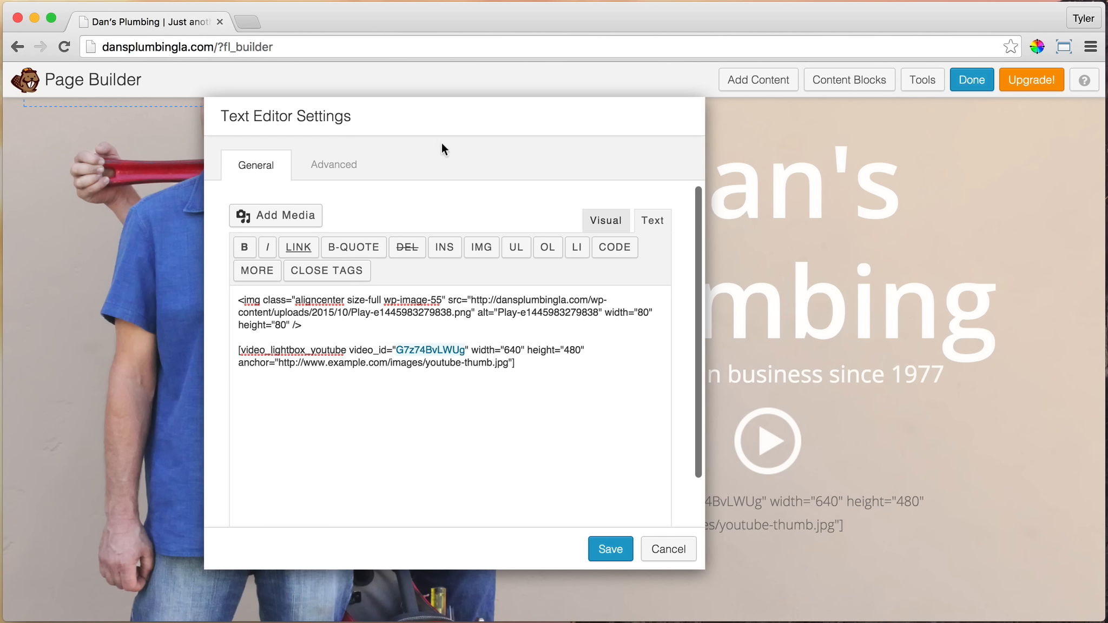
{"action": "left_click", "coordinate": [249, 22]}
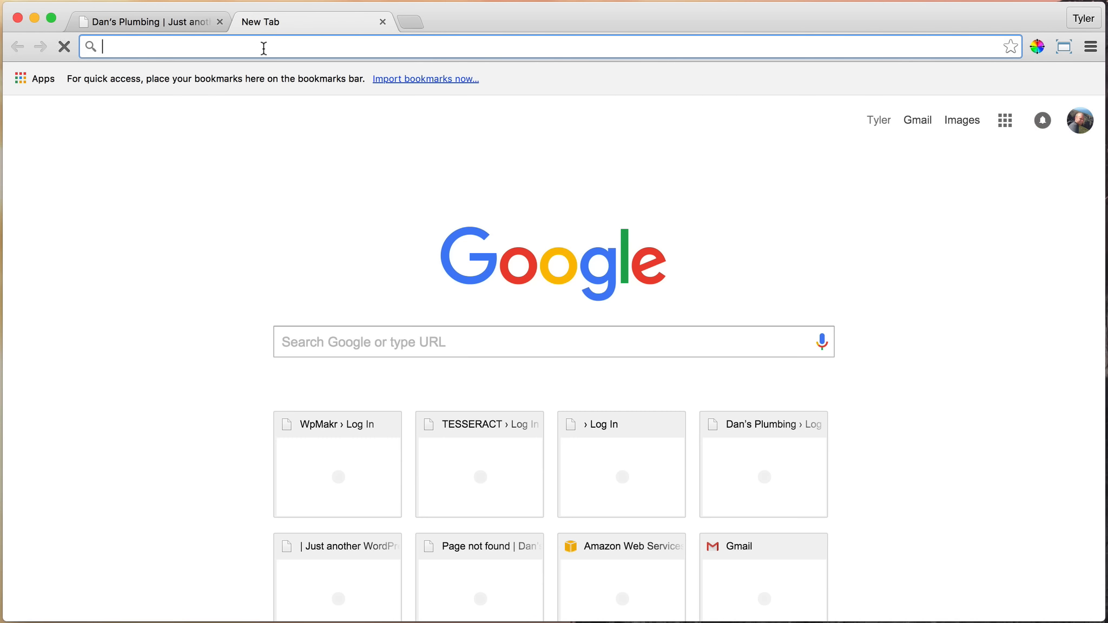
{"action": "key", "text": "super+v"}
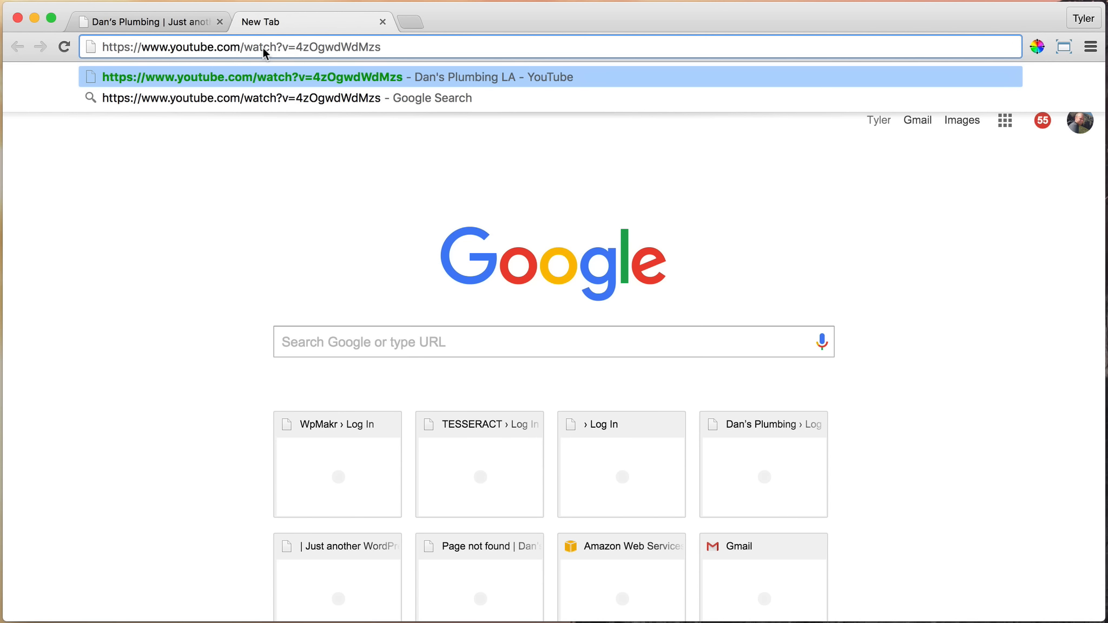
{"action": "key", "text": "Return"}
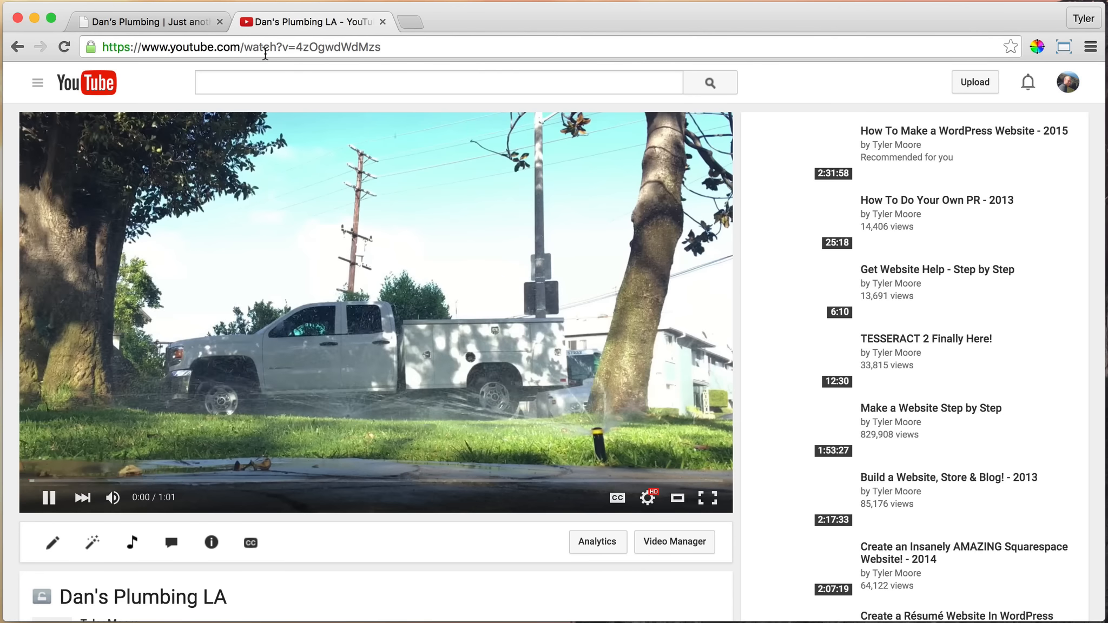
{"action": "left_click", "coordinate": [50, 504]}
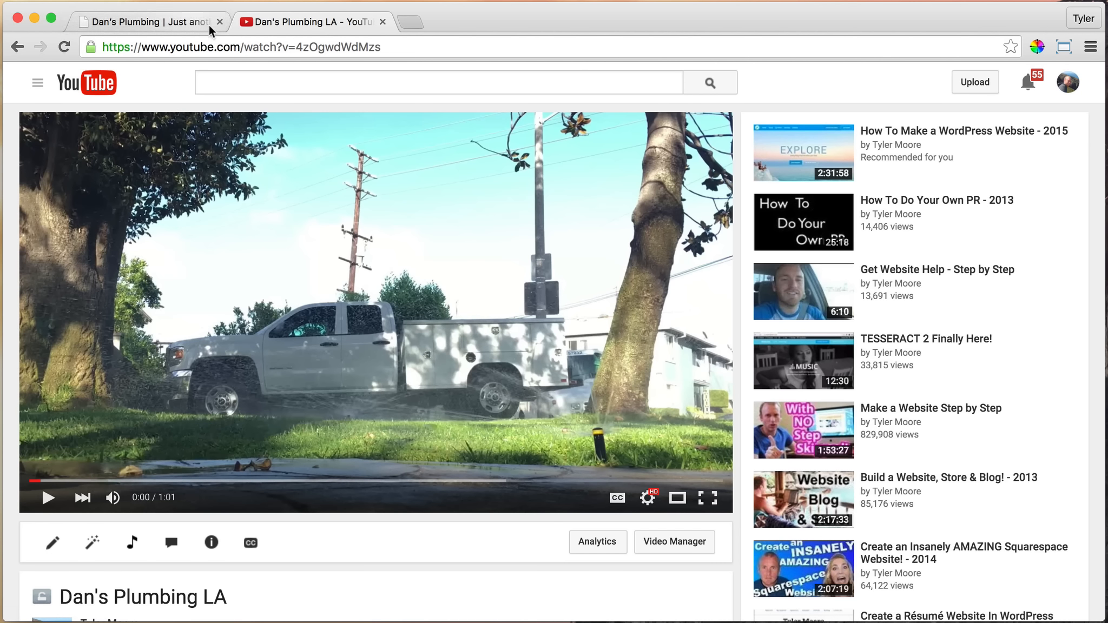
Expand the video's embed options and review the available video sizes, keeping 853 × 480 selected
{"action": "scroll", "coordinate": [406, 163], "scroll_direction": "down", "scroll_amount": 5}
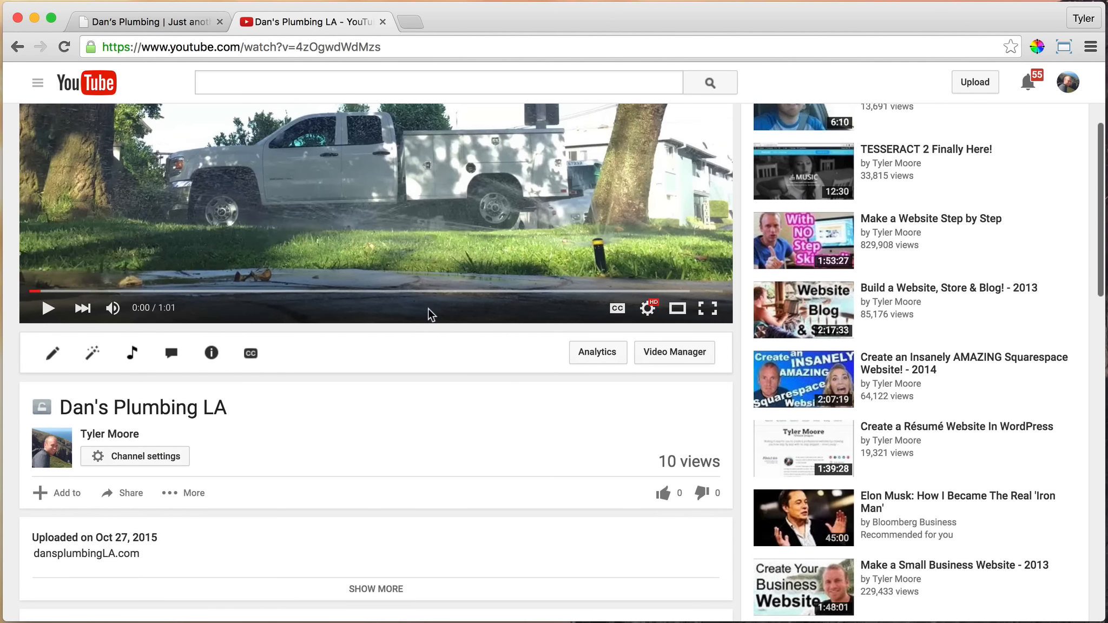
{"action": "left_click", "coordinate": [124, 495]}
{"action": "scroll", "coordinate": [385, 452], "scroll_direction": "down", "scroll_amount": 2}
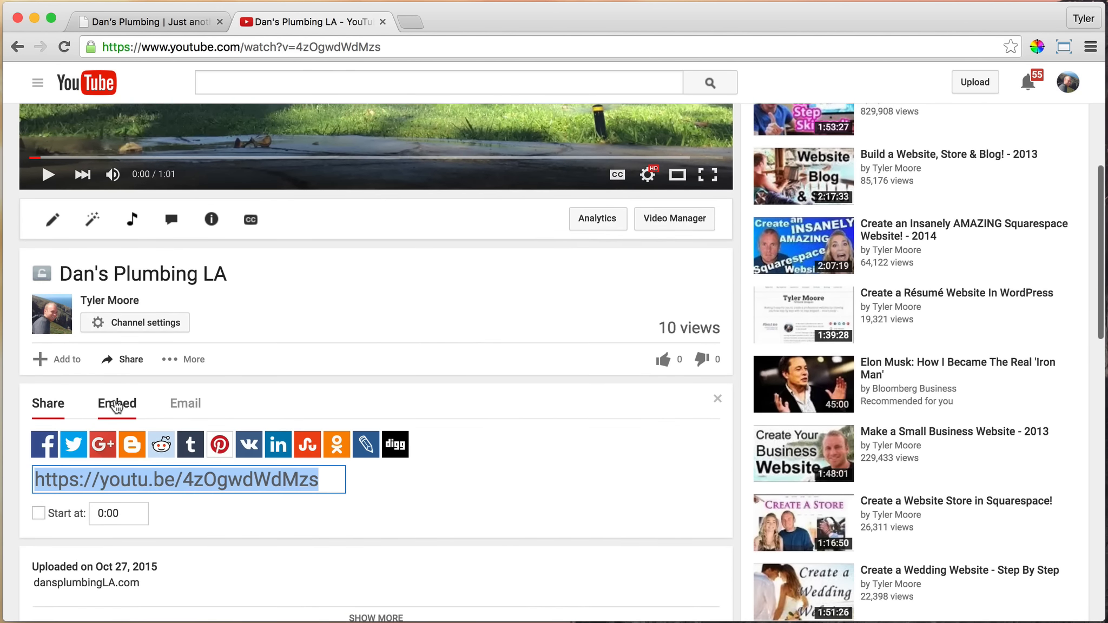
{"action": "left_click", "coordinate": [116, 414]}
{"action": "scroll", "coordinate": [523, 345], "scroll_direction": "down", "scroll_amount": 1}
{"action": "scroll", "coordinate": [523, 345], "scroll_direction": "down", "scroll_amount": 1}
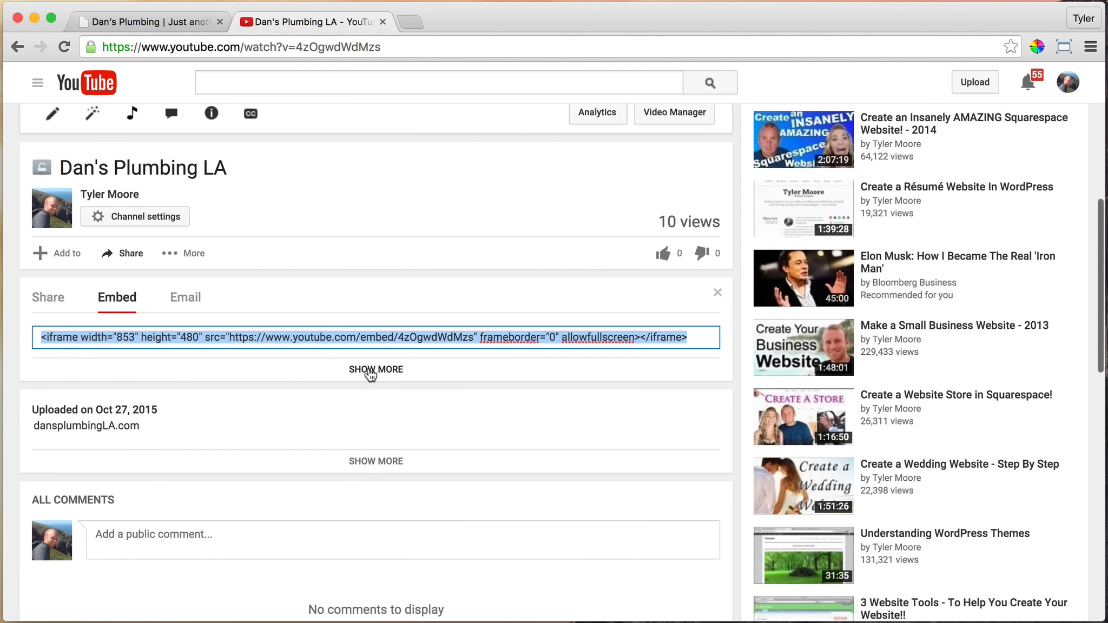
{"action": "left_click", "coordinate": [393, 373]}
{"action": "scroll", "coordinate": [483, 363], "scroll_direction": "down", "scroll_amount": 5}
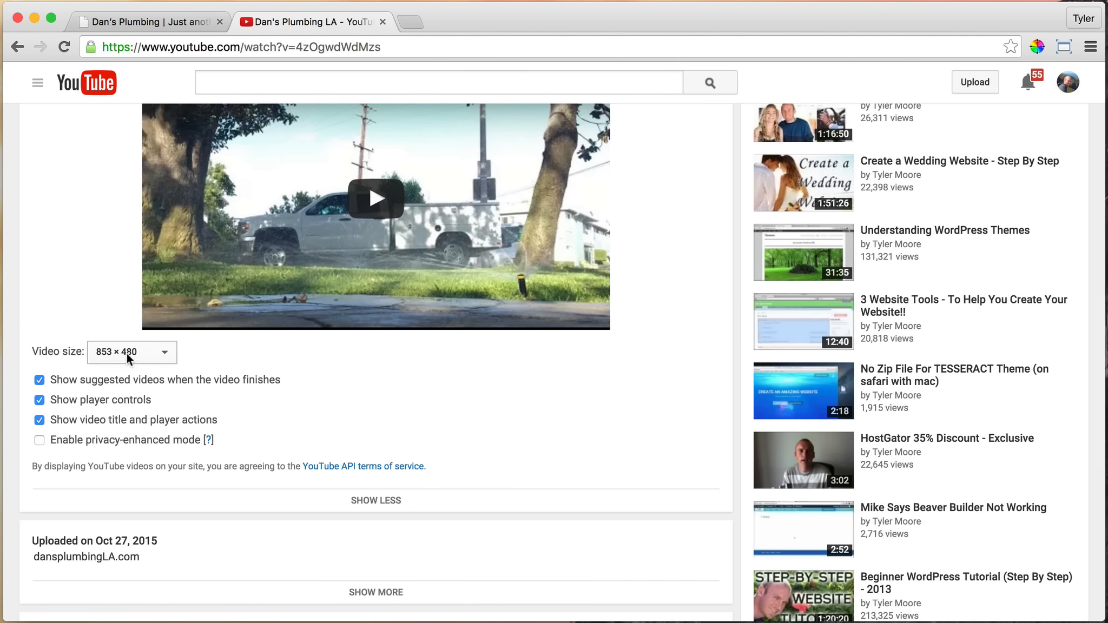
{"action": "left_click", "coordinate": [151, 352]}
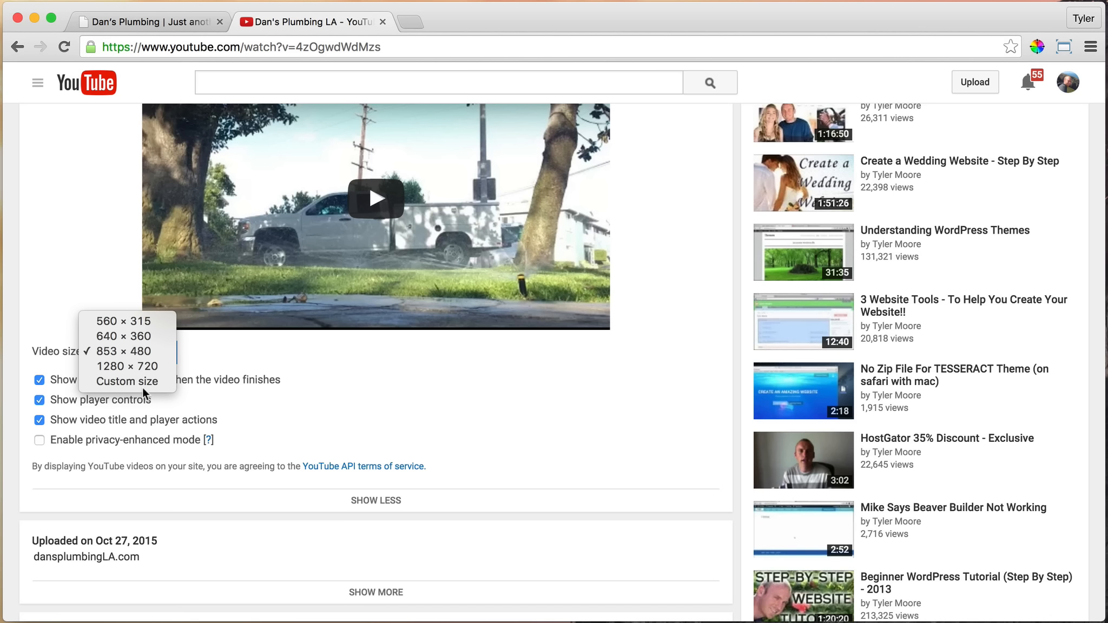
{"action": "left_click", "coordinate": [118, 351]}
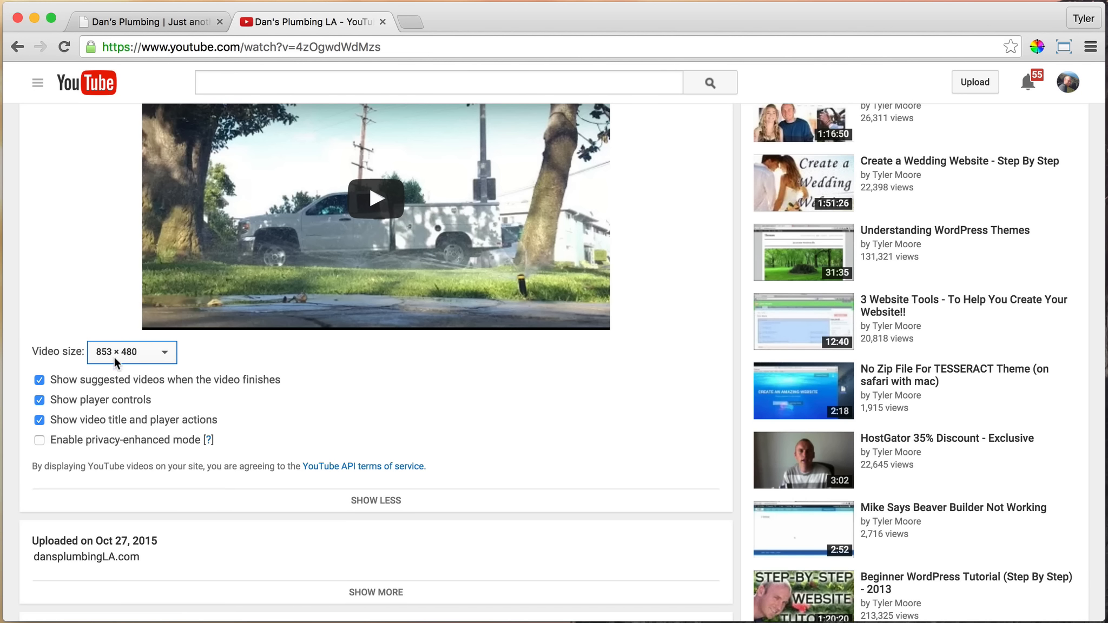
Set the width in the home page's lightbox shortcode to 853, checking it against the YouTube embed size
{"action": "left_click", "coordinate": [146, 25]}
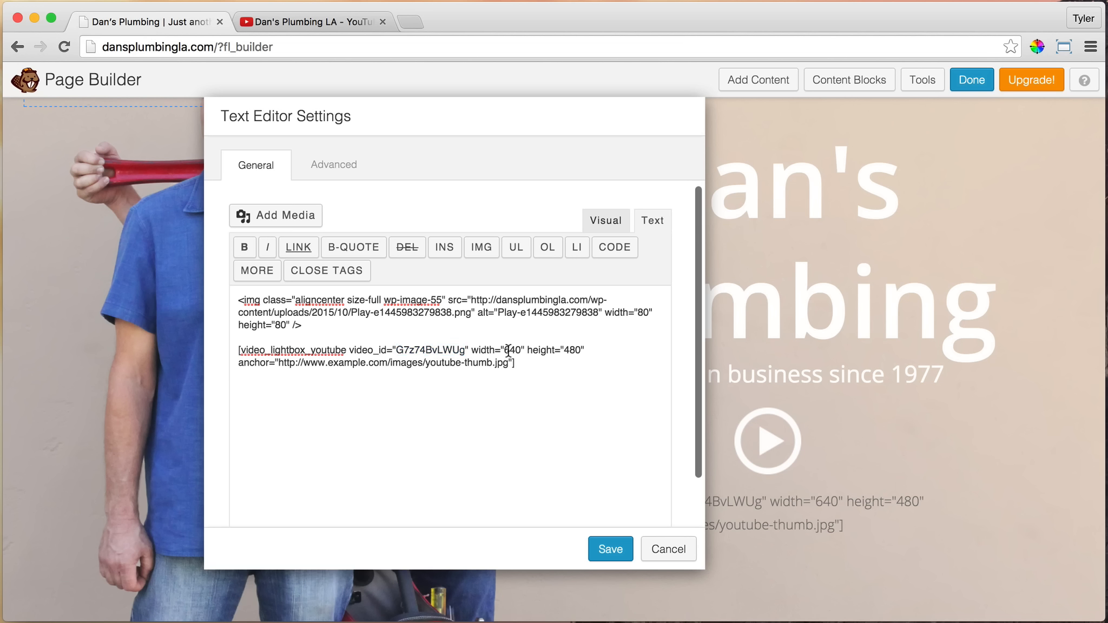
{"action": "left_click", "coordinate": [304, 13]}
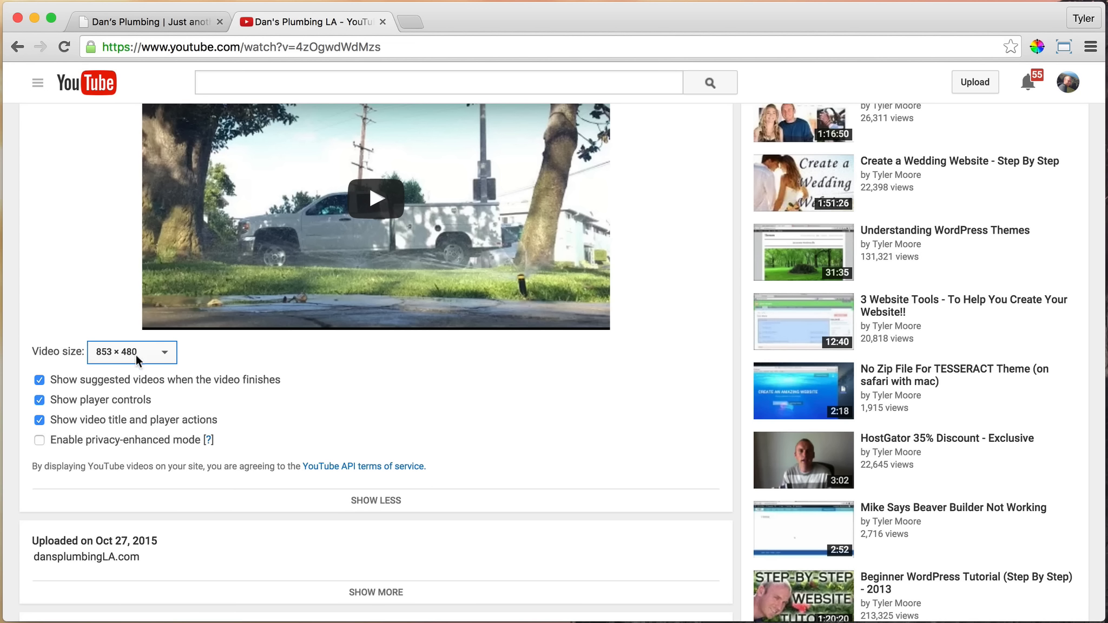
{"action": "left_click", "coordinate": [152, 21]}
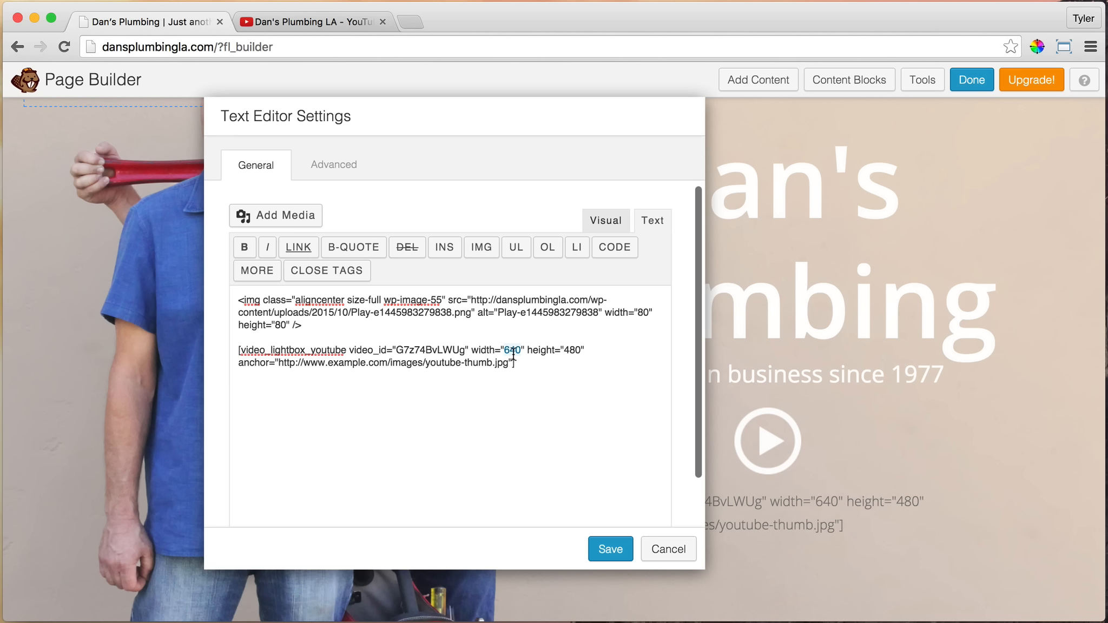
{"action": "type", "text": "853"}
{"action": "left_click", "coordinate": [280, 18]}
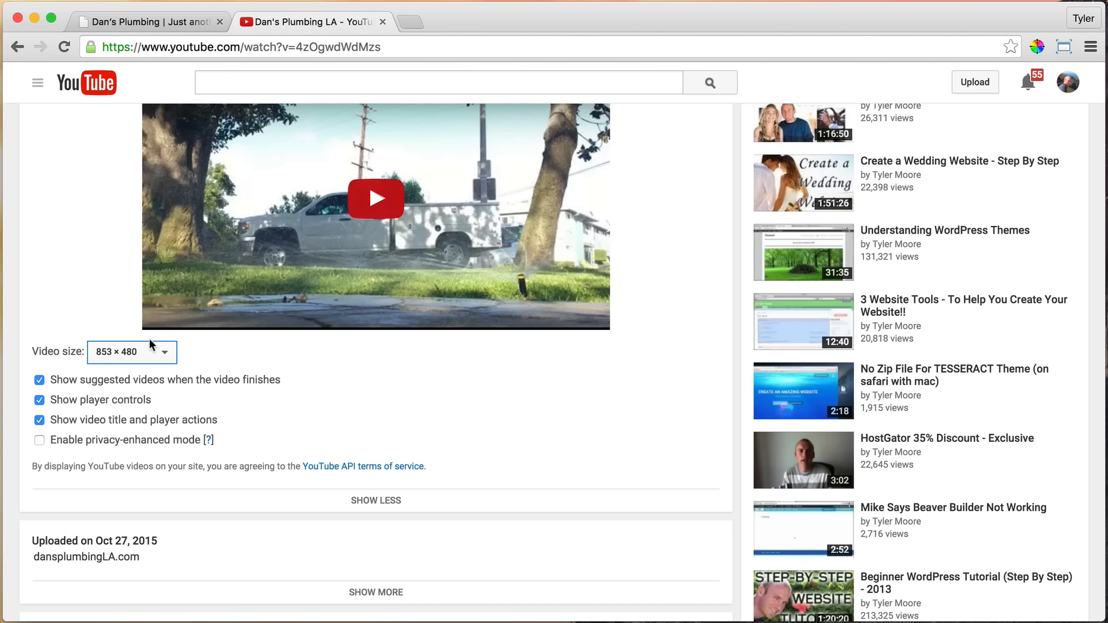
{"action": "left_click", "coordinate": [159, 20]}
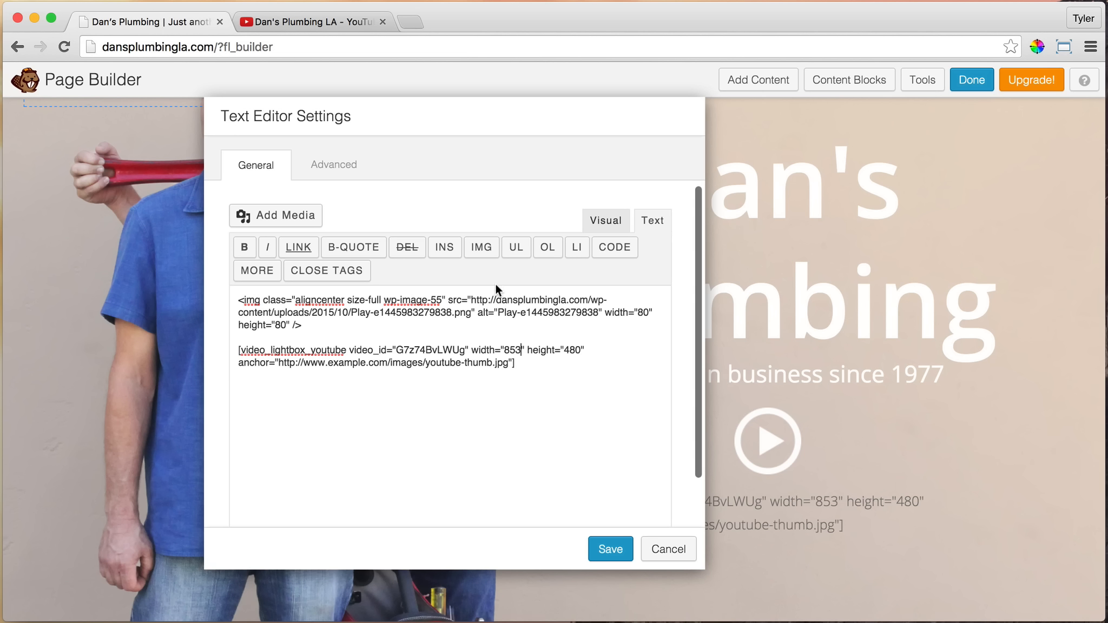
{"action": "double_click", "coordinate": [577, 350]}
{"action": "left_click_drag", "start_coordinate": [279, 364], "coordinate": [502, 366]}
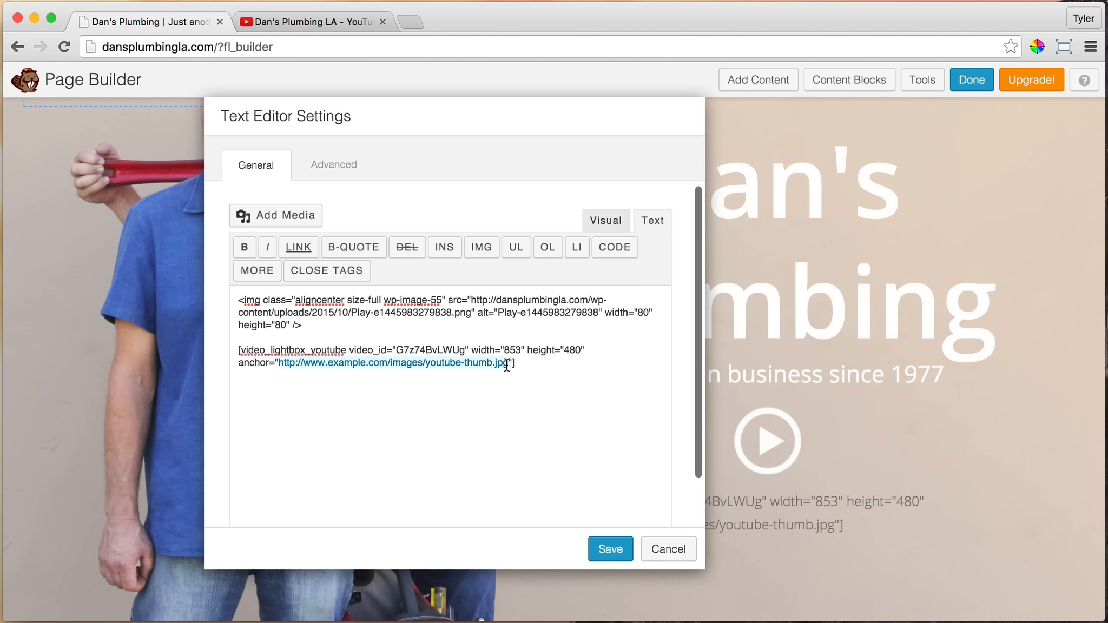
{"action": "left_click", "coordinate": [579, 378]}
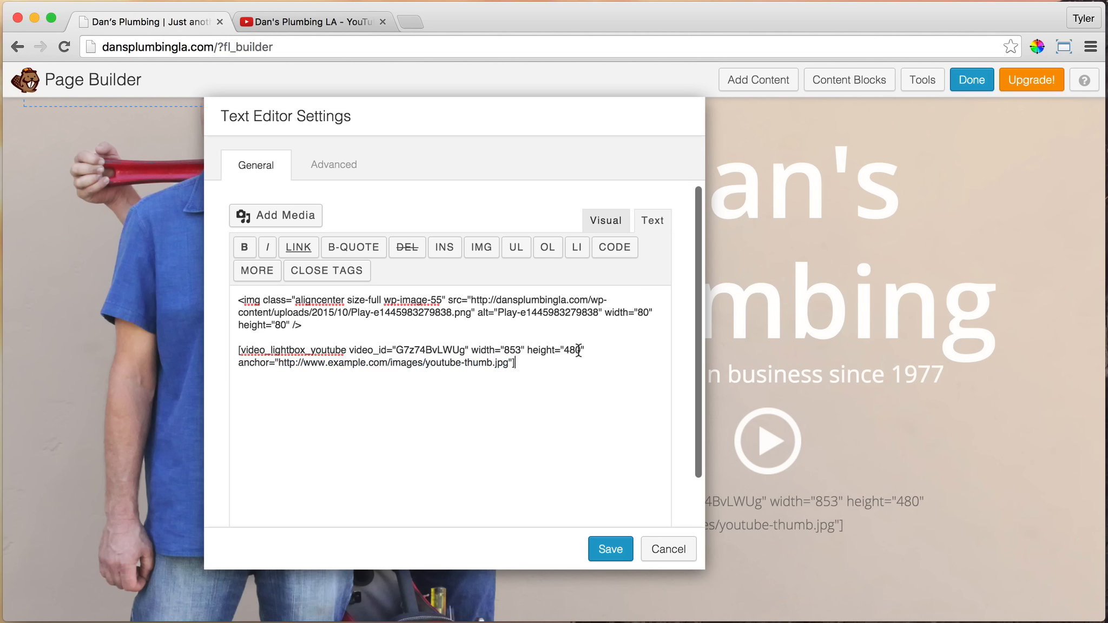
{"action": "left_click_drag", "start_coordinate": [317, 327], "coordinate": [205, 287]}
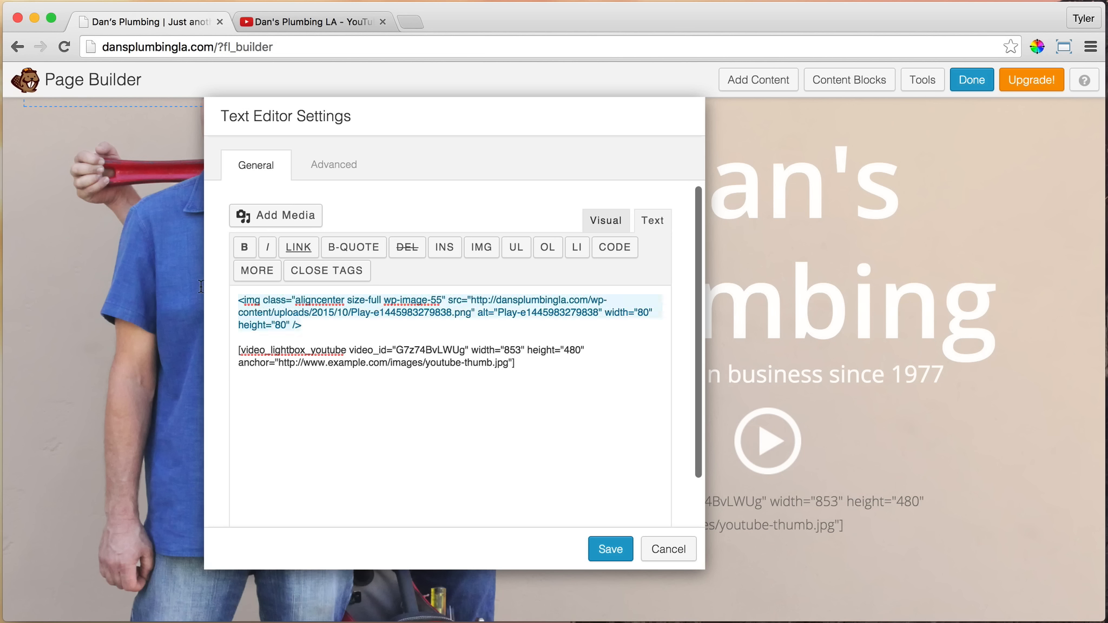
{"action": "left_click", "coordinate": [312, 326]}
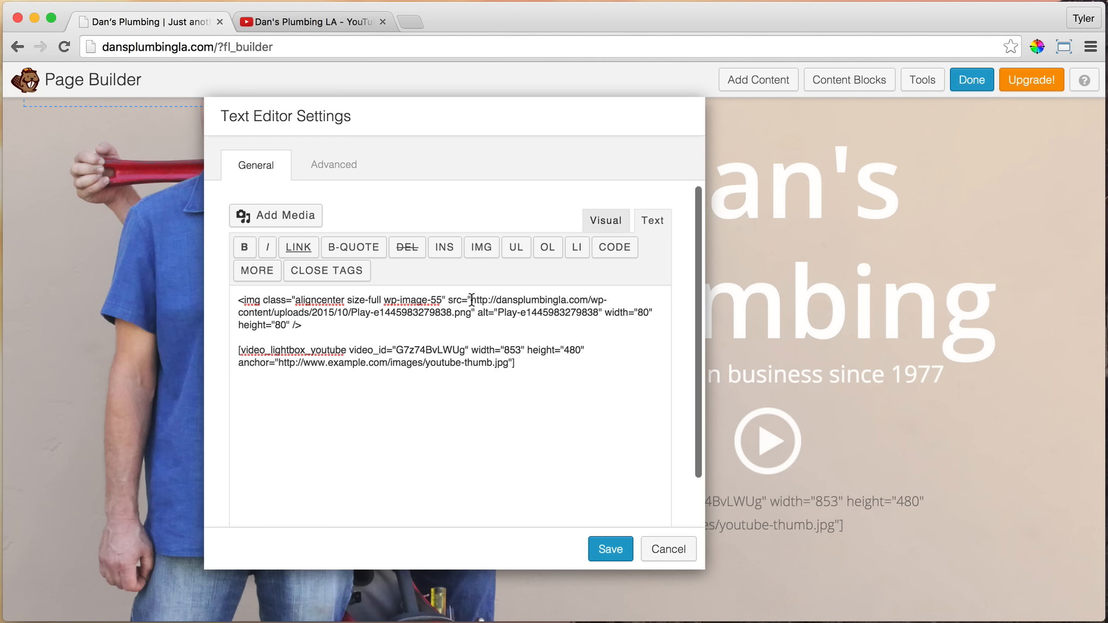
{"action": "mouse_move", "coordinate": [471, 299]}
{"action": "left_mouse_down"}
{"action": "mouse_move", "coordinate": [379, 312]}
{"action": "mouse_move", "coordinate": [472, 312]}
{"action": "left_mouse_up"}
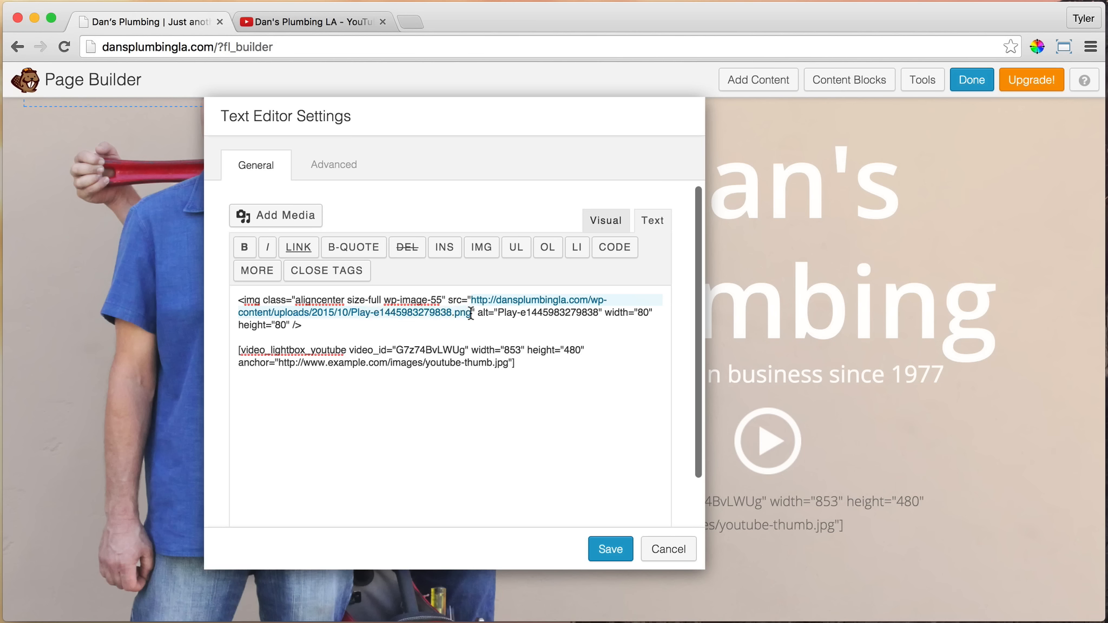
{"action": "right_click", "coordinate": [456, 314]}
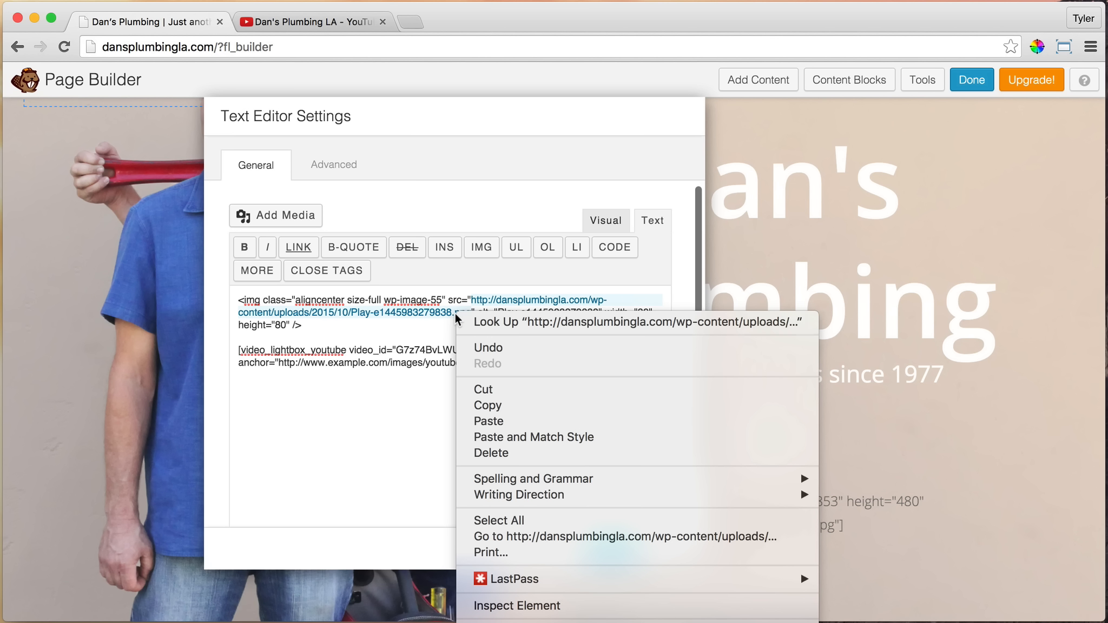
{"action": "left_click", "coordinate": [497, 405]}
{"action": "left_click", "coordinate": [523, 362]}
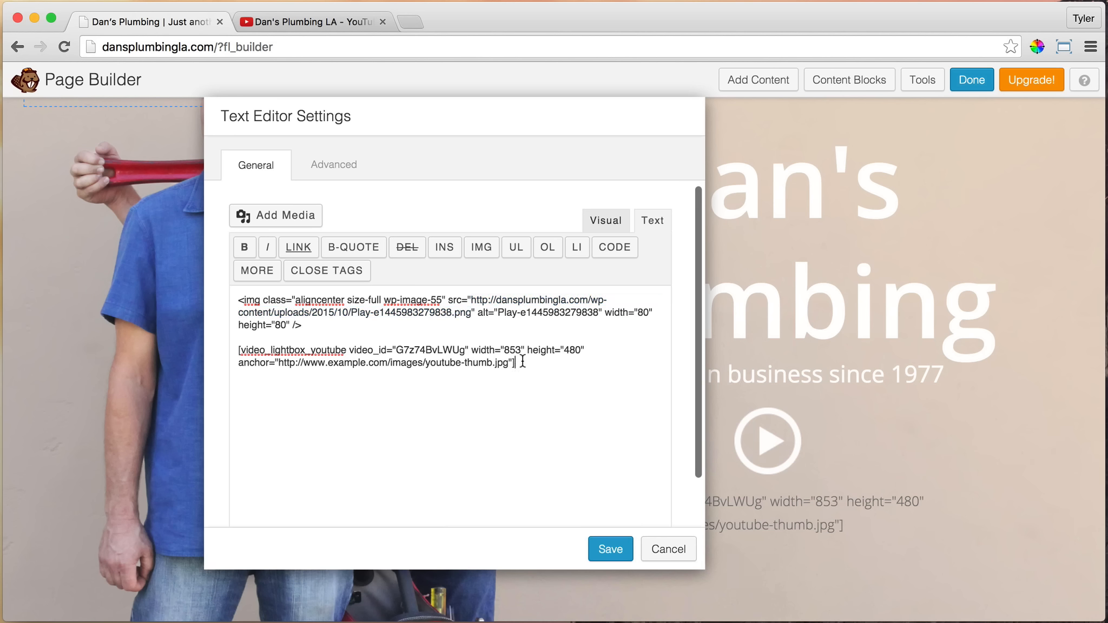
{"action": "left_click_drag", "start_coordinate": [507, 363], "coordinate": [282, 364]}
{"action": "right_click", "coordinate": [294, 363]}
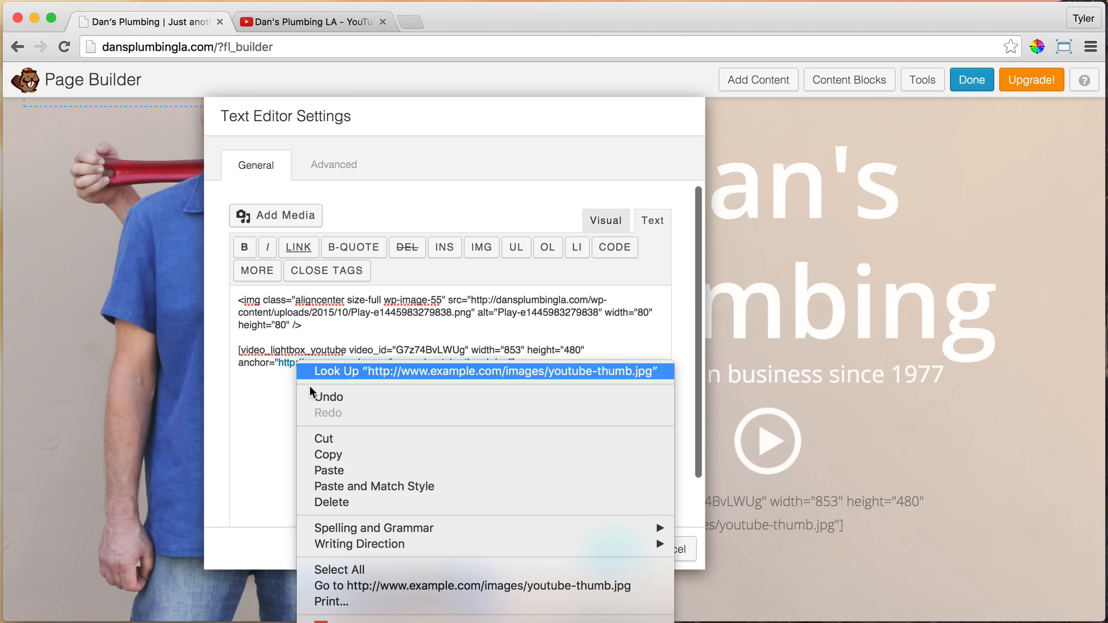
{"action": "left_click", "coordinate": [347, 469]}
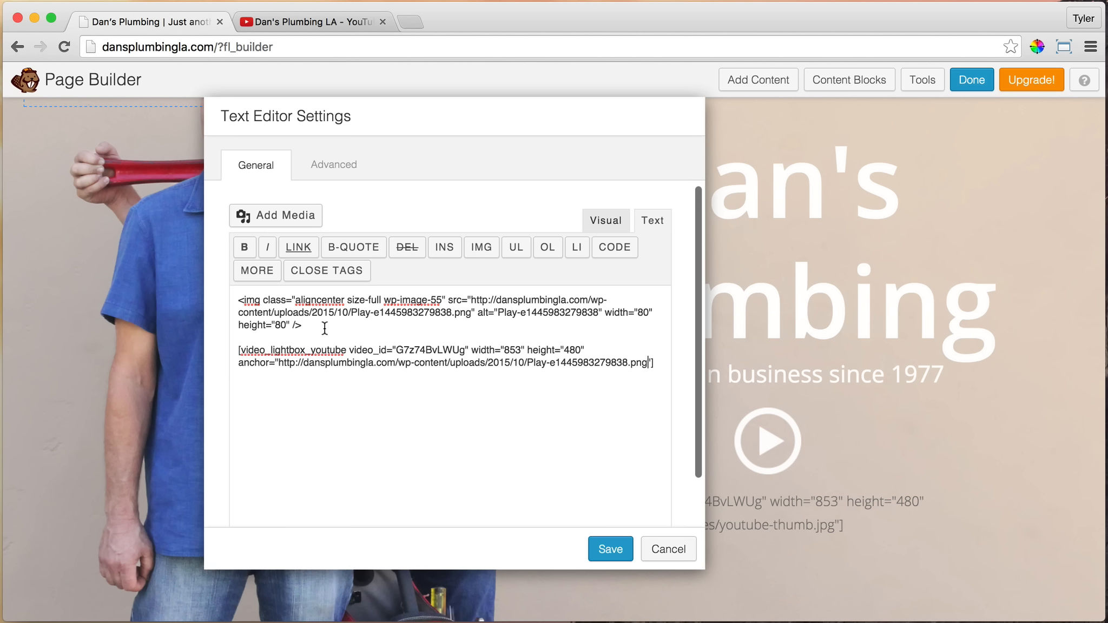
Delete the play button's image code and the blank lines above the lightbox shortcode
{"action": "left_click_drag", "start_coordinate": [325, 328], "coordinate": [195, 297]}
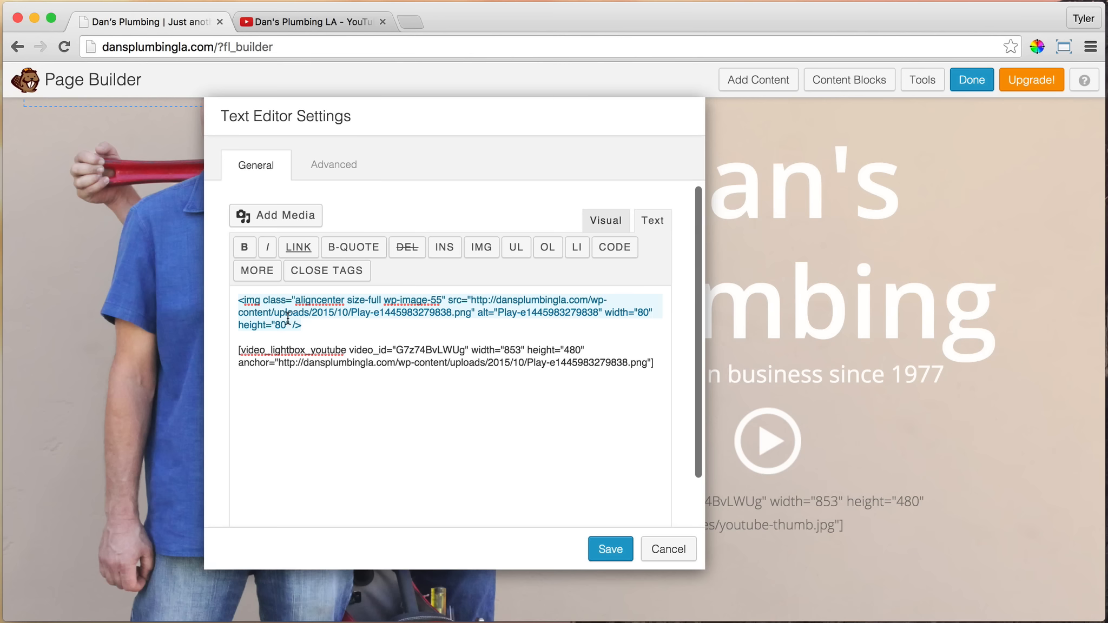
{"action": "key", "text": "BackSpace"}
{"action": "key", "text": "BackSpace"}
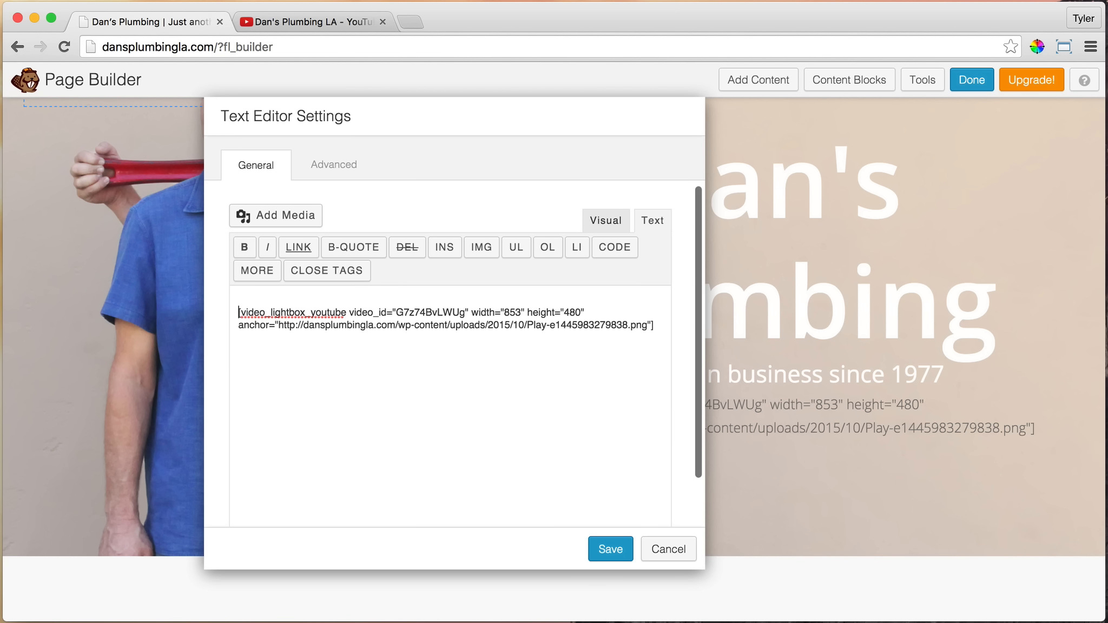
{"action": "key", "text": "BackSpace"}
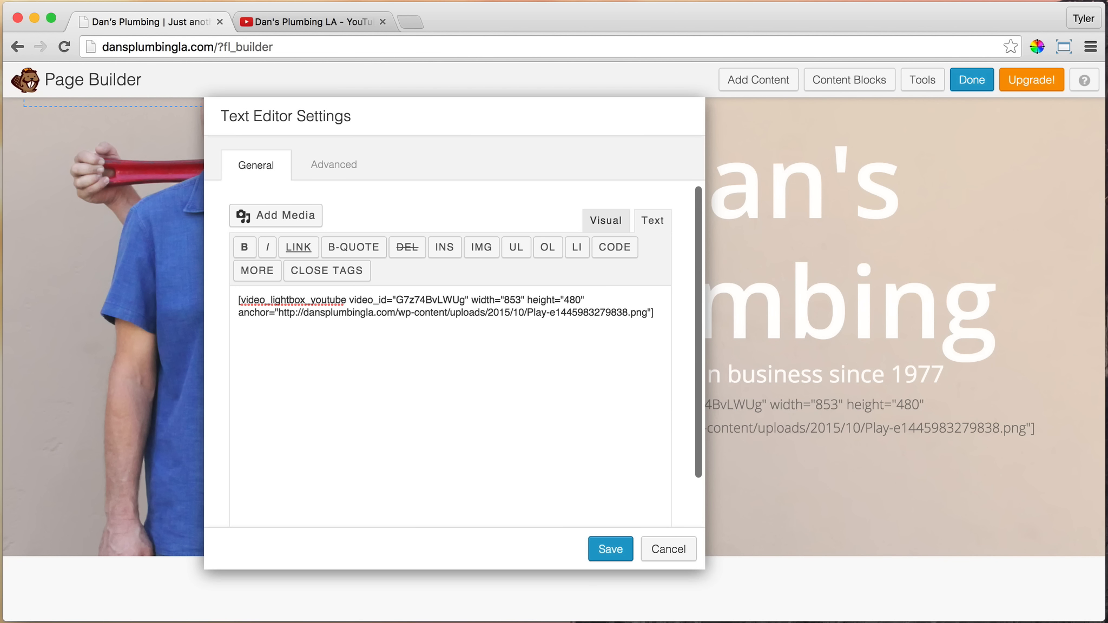
Center-align the whole lightbox shortcode in the visual editor and check the resulting code
{"action": "left_click", "coordinate": [605, 222]}
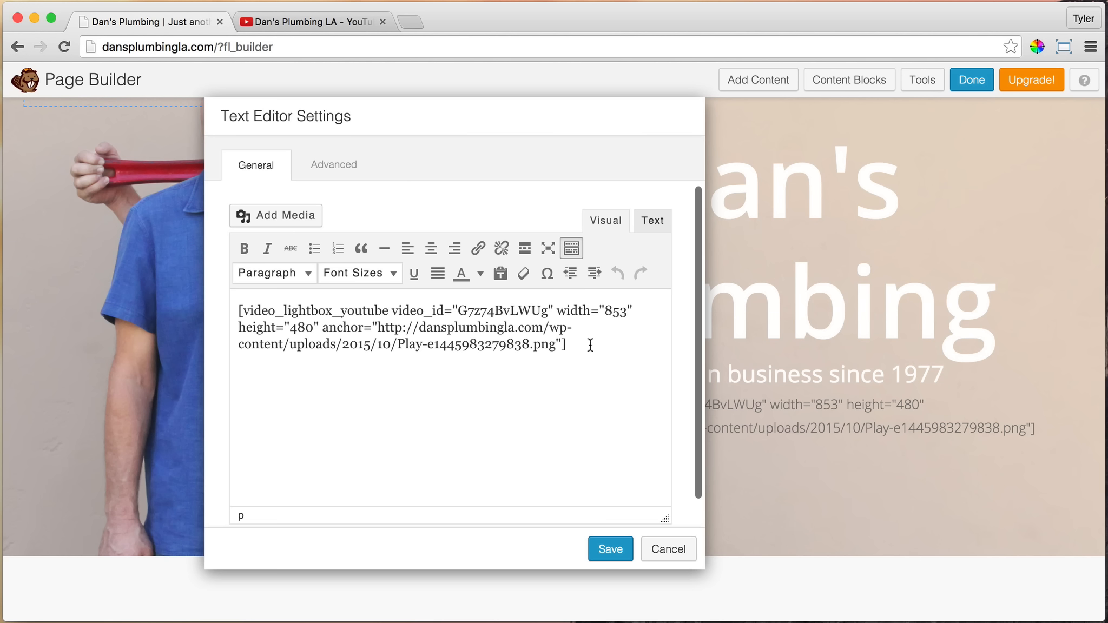
{"action": "left_click_drag", "start_coordinate": [589, 345], "coordinate": [187, 290]}
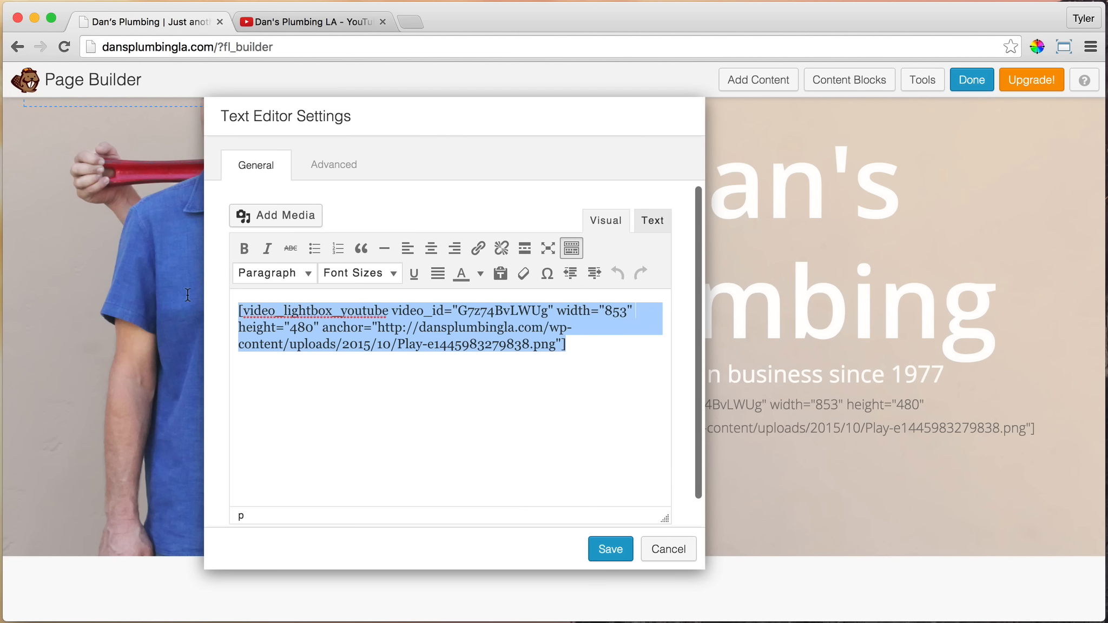
{"action": "left_click", "coordinate": [430, 250]}
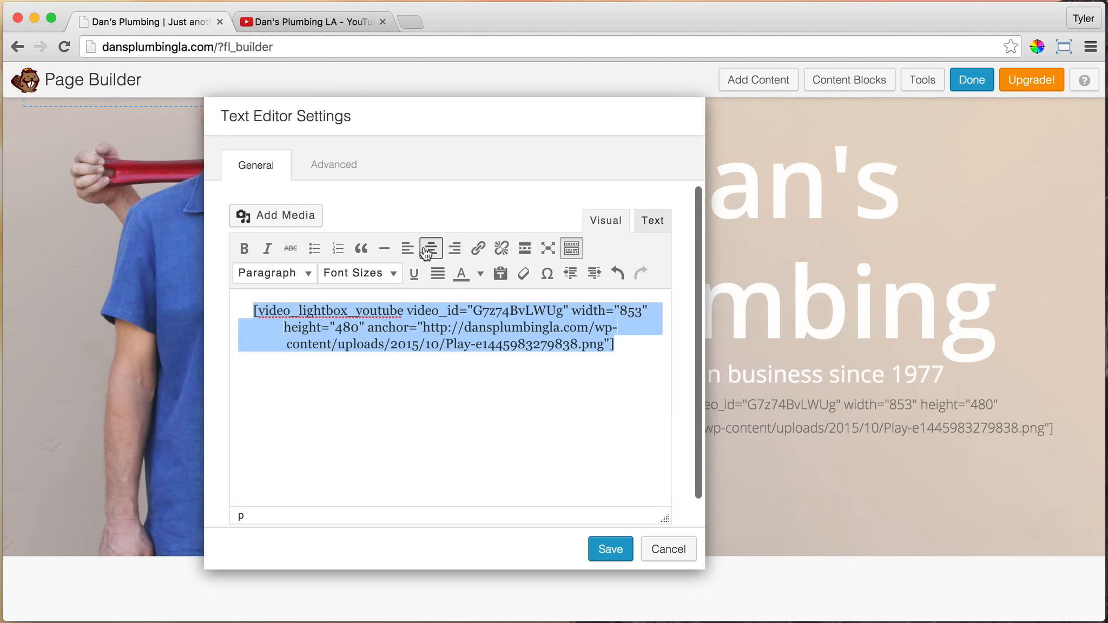
{"action": "left_click", "coordinate": [630, 346]}
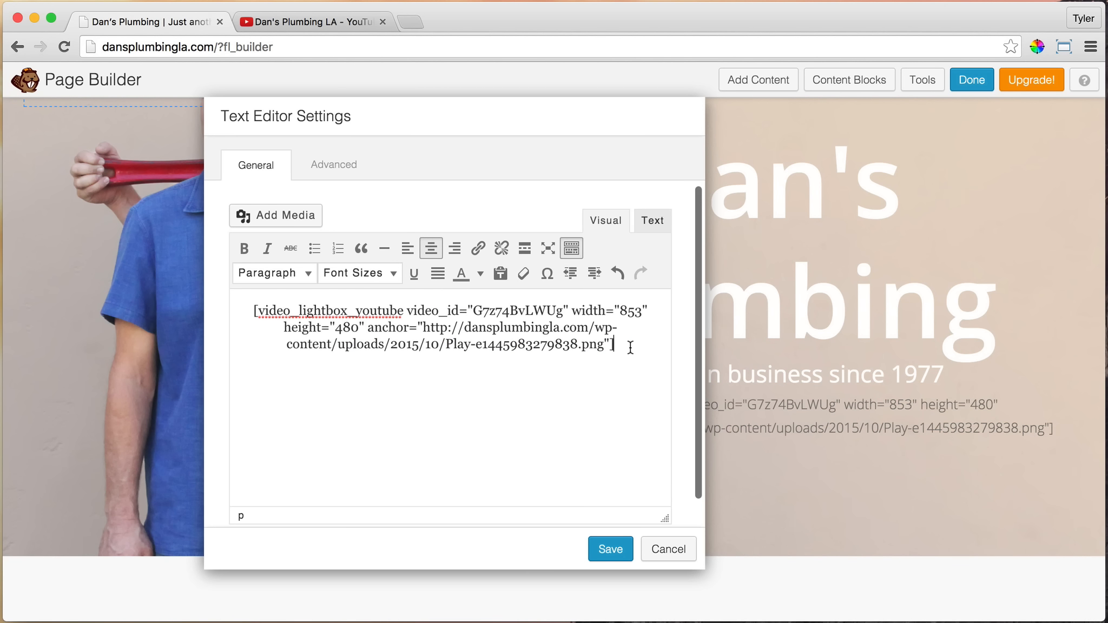
{"action": "left_click", "coordinate": [648, 220]}
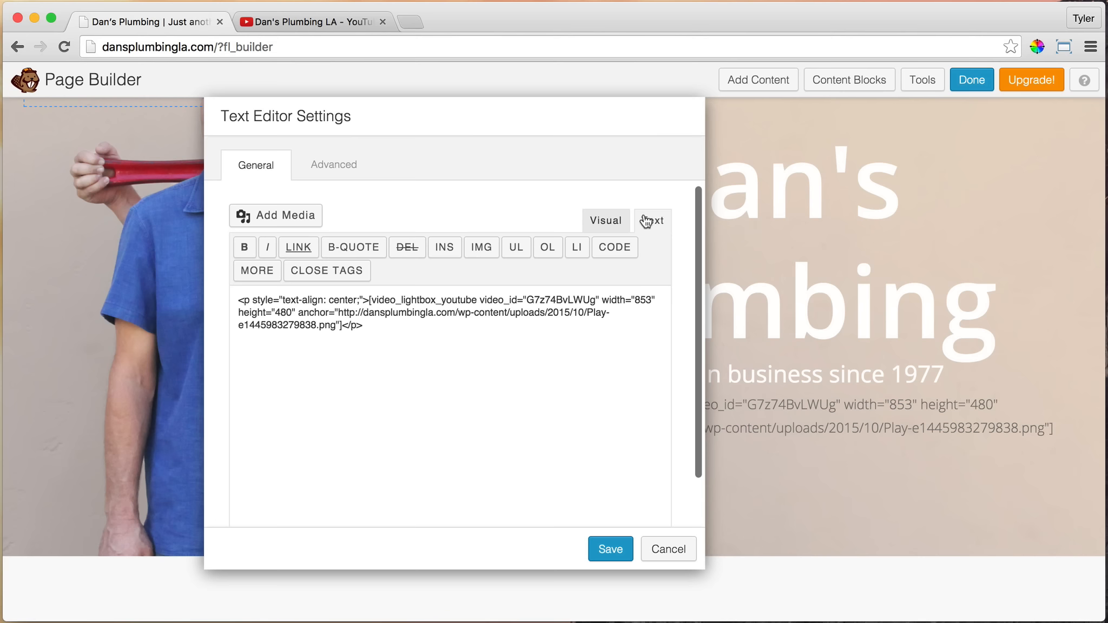
{"action": "left_click", "coordinate": [603, 222]}
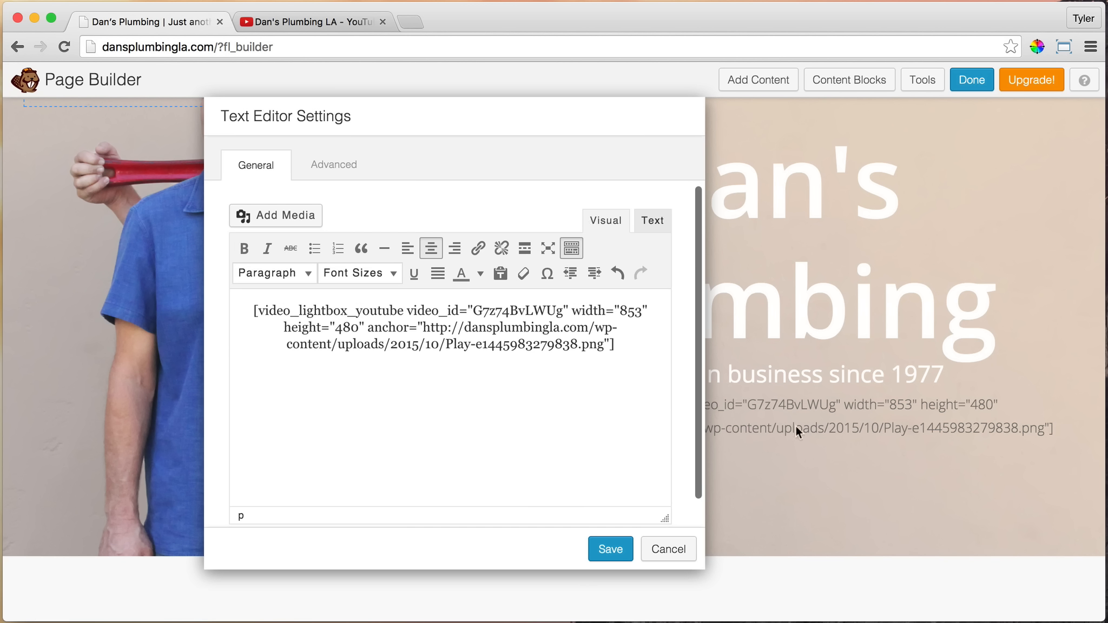
Save the text module's settings and publish the home page changes
{"action": "left_click", "coordinate": [596, 547]}
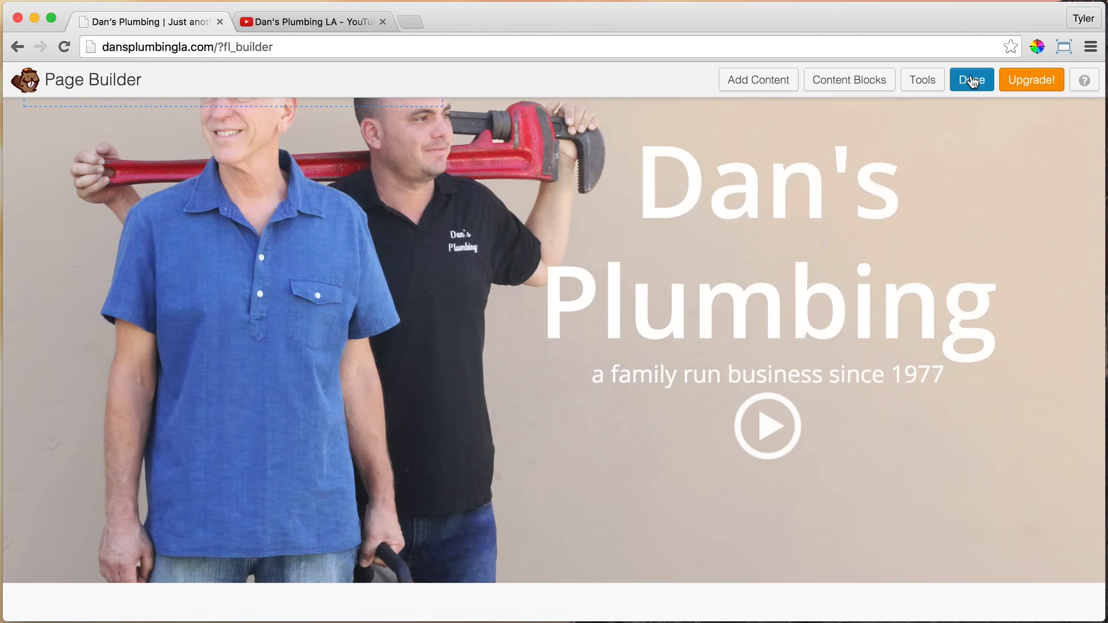
{"action": "left_click", "coordinate": [971, 79]}
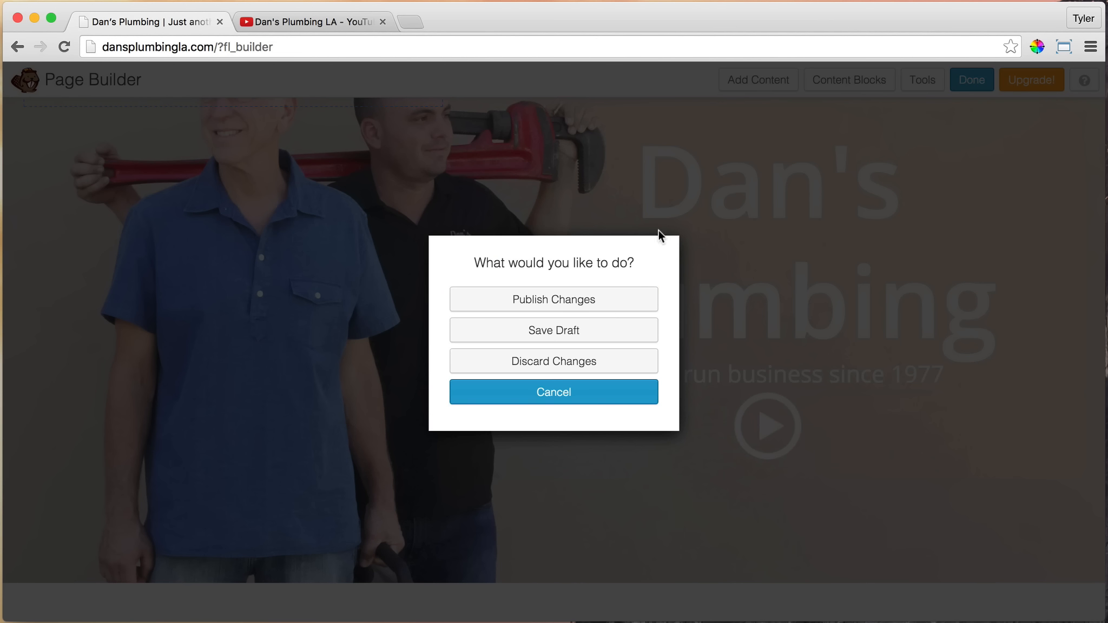
{"action": "left_click", "coordinate": [563, 306]}
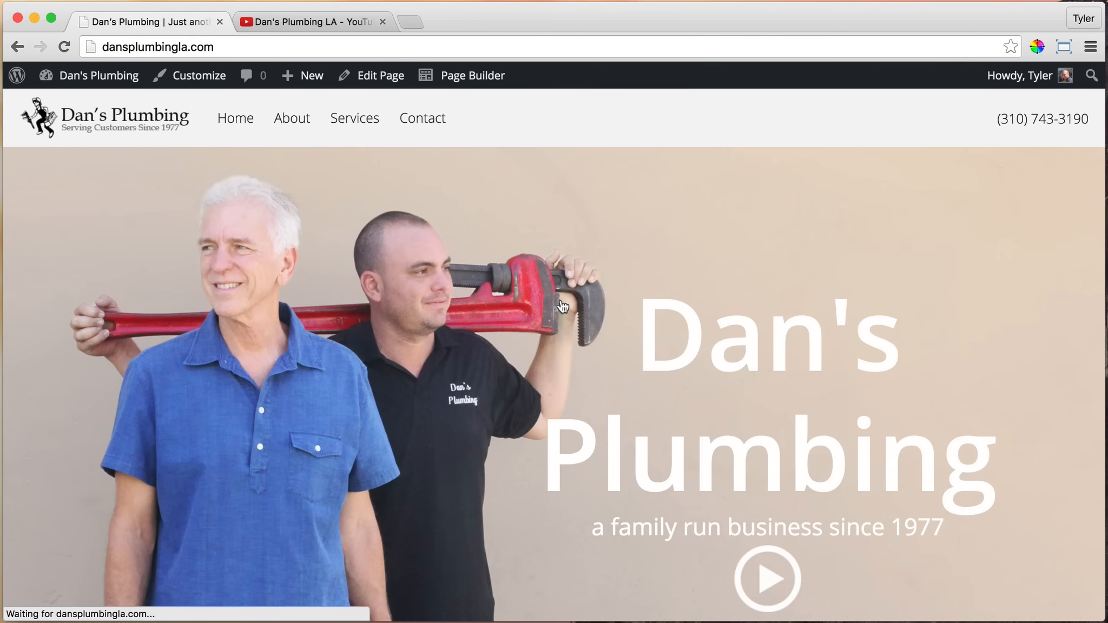
Test the hero play button on the published page by opening its video lightbox, and close the lightbox again
{"action": "scroll", "coordinate": [700, 202], "scroll_direction": "down", "scroll_amount": 3}
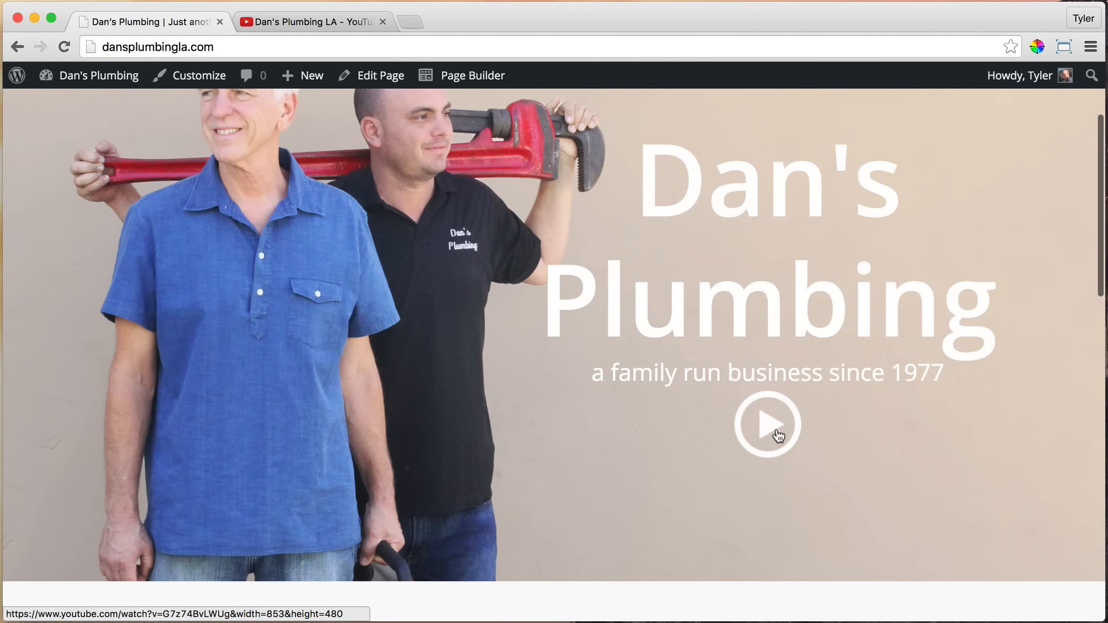
{"action": "scroll", "coordinate": [732, 383], "scroll_direction": "up", "scroll_amount": 3}
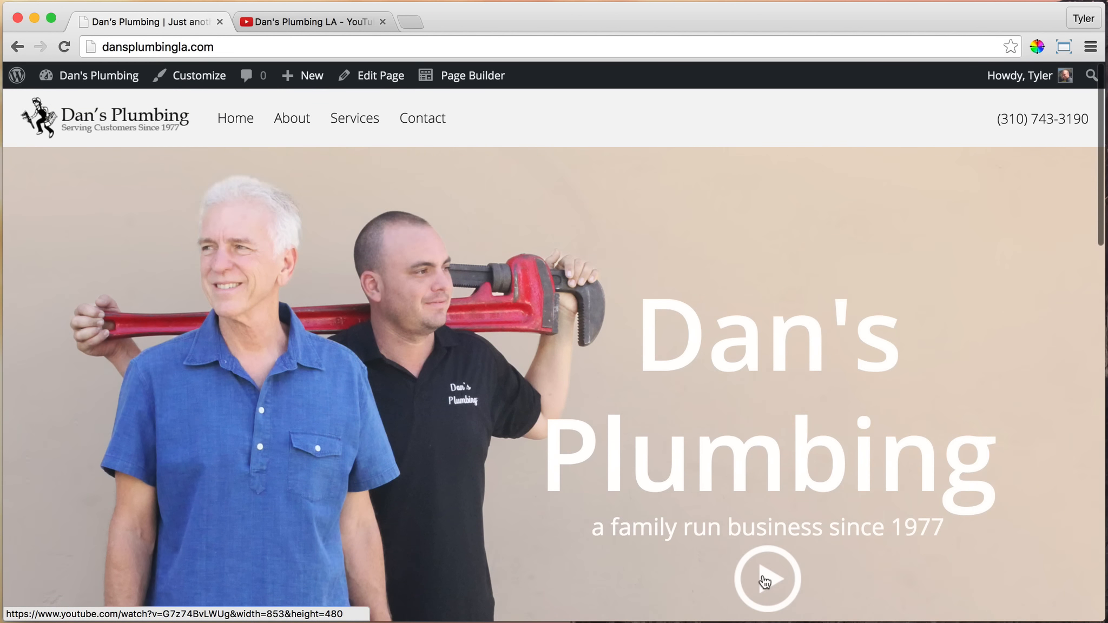
{"action": "left_click", "coordinate": [764, 580]}
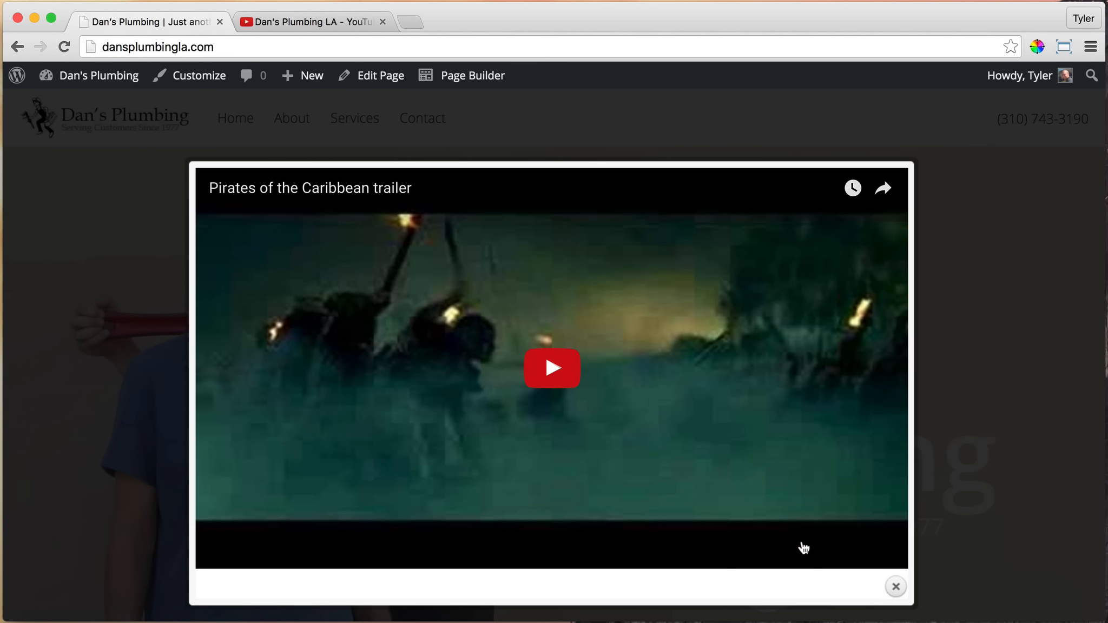
{"action": "left_click", "coordinate": [899, 589]}
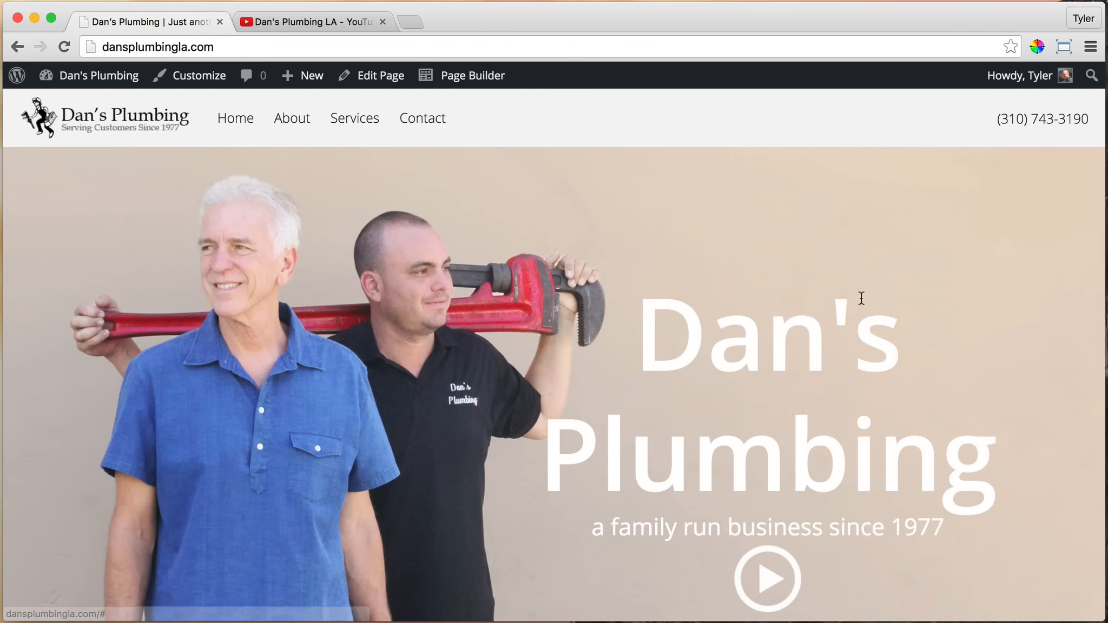
Reopen the home page in Page Builder and show the play button text module's content as code
{"action": "left_click", "coordinate": [470, 76]}
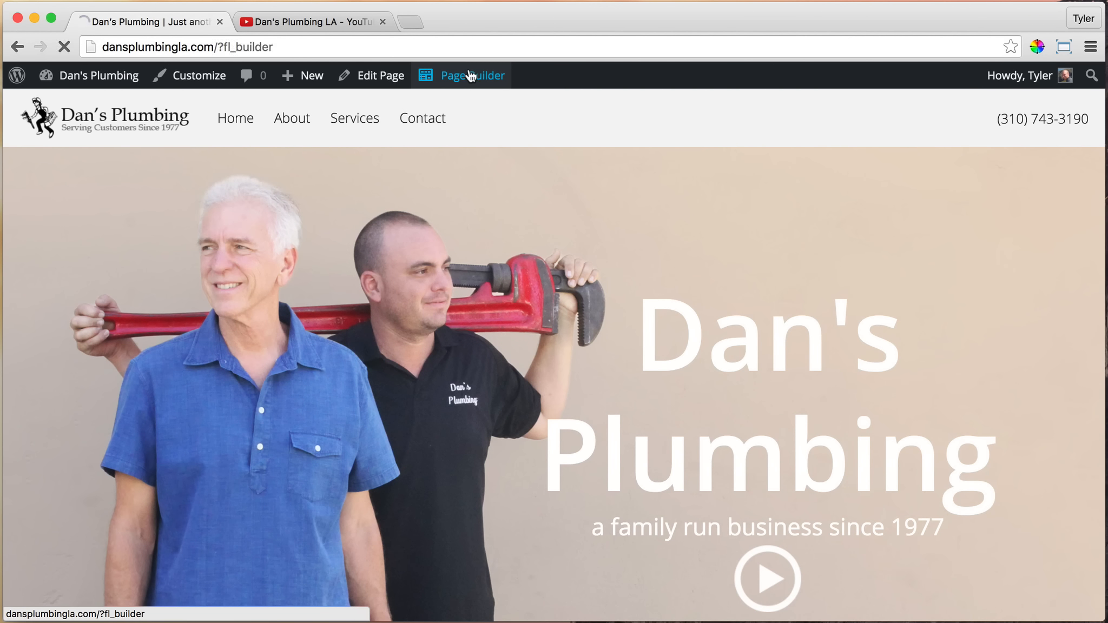
{"action": "scroll", "coordinate": [605, 196], "scroll_direction": "down", "scroll_amount": 3}
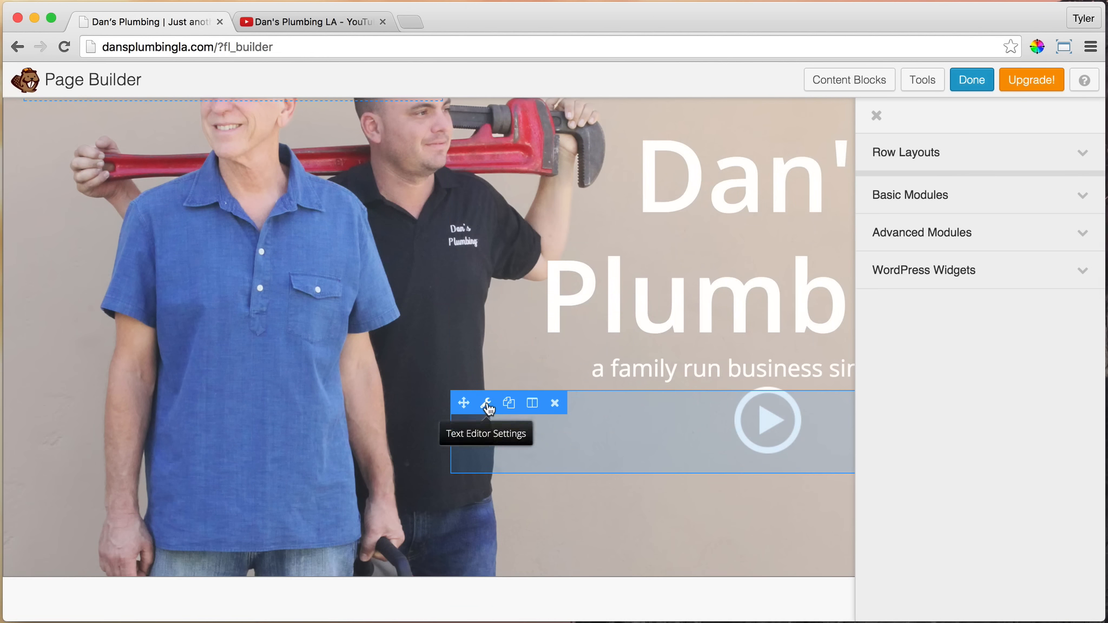
{"action": "left_click", "coordinate": [486, 403]}
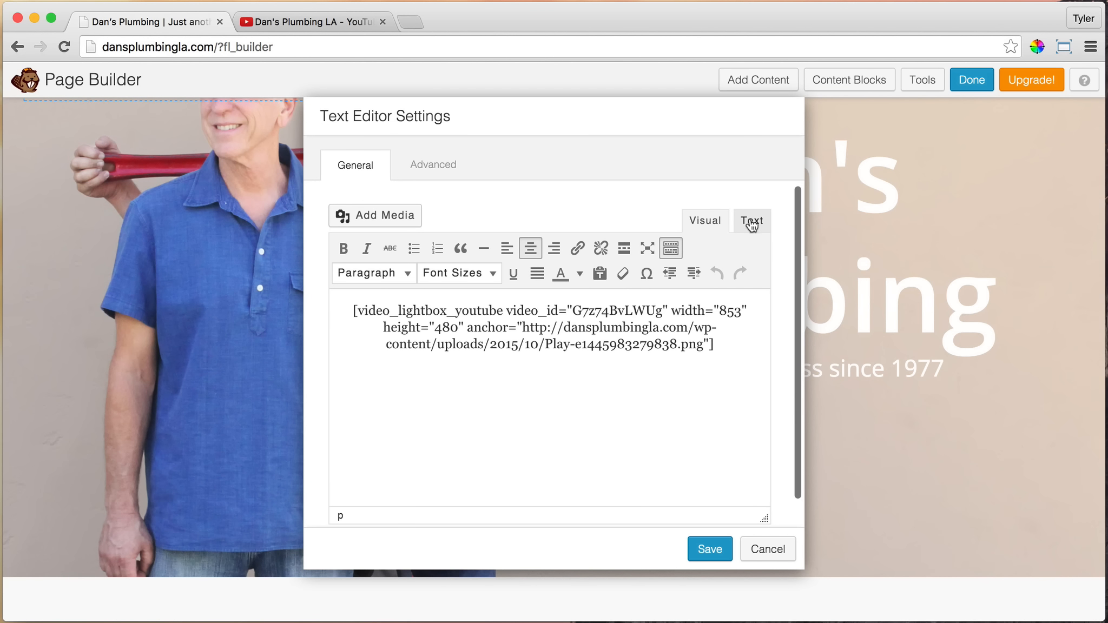
{"action": "left_click", "coordinate": [749, 223]}
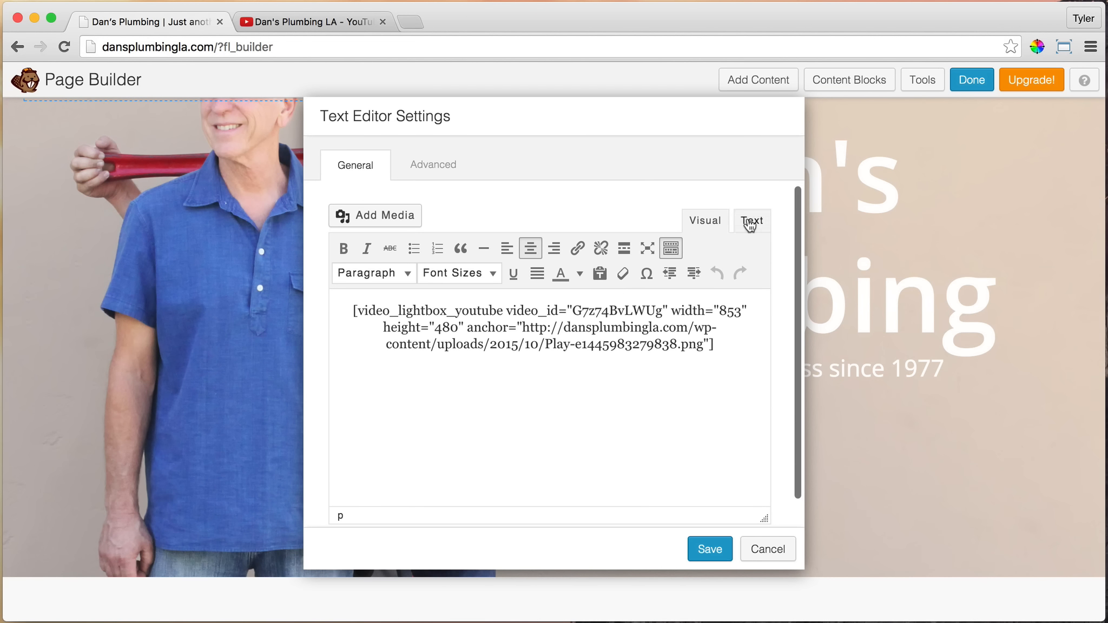
Copy the video ID 4zOgwdWdMzs from the address of the Dan's Plumbing LA video on YouTube
{"action": "left_click", "coordinate": [301, 15]}
{"action": "mouse_move", "coordinate": [296, 47]}
{"action": "left_mouse_down"}
{"action": "mouse_move", "coordinate": [382, 46]}
{"action": "mouse_move", "coordinate": [298, 47]}
{"action": "left_mouse_up"}
{"action": "left_click", "coordinate": [384, 47]}
{"action": "right_click", "coordinate": [303, 41]}
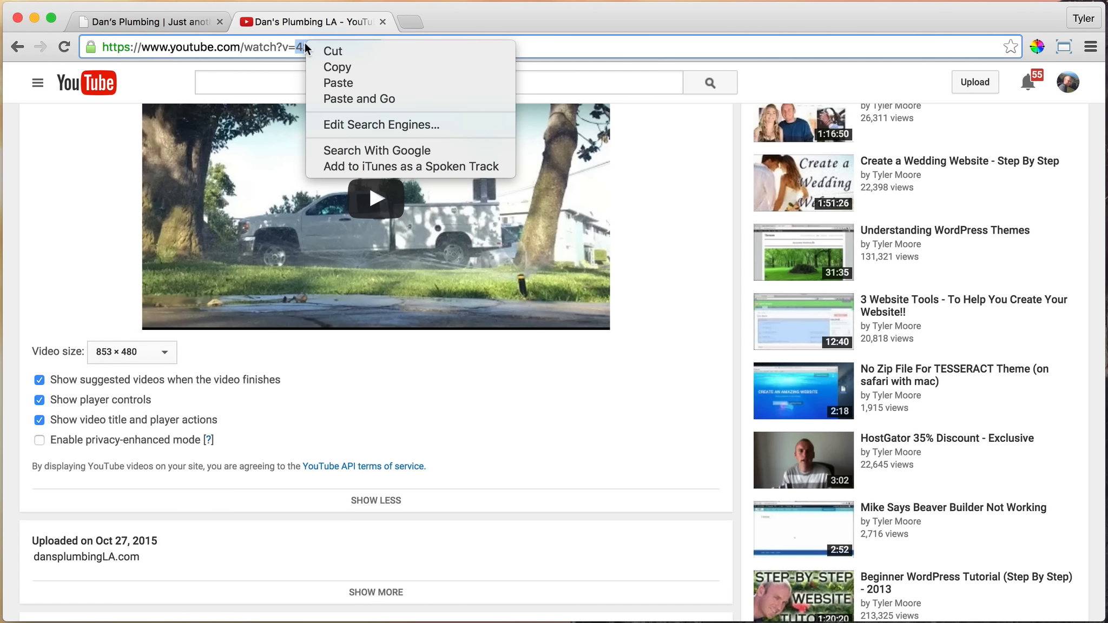
{"action": "left_click", "coordinate": [340, 66]}
Replace the video_id in the Page Builder lightbox shortcode with 4zOgwdWdMzs and save the text module
{"action": "left_click", "coordinate": [170, 22]}
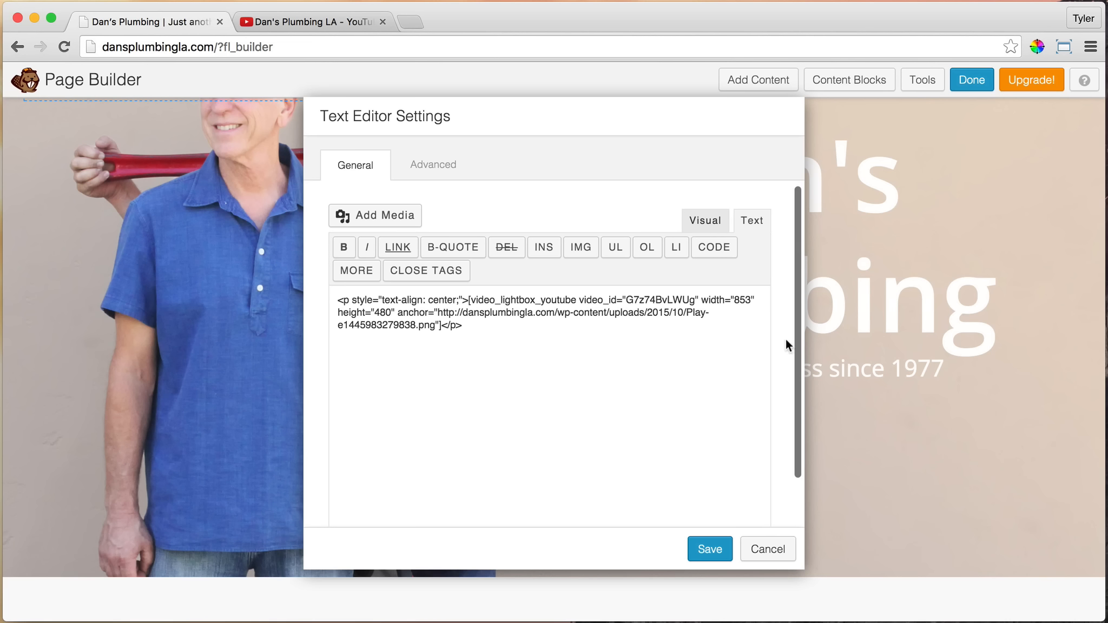
{"action": "double_click", "coordinate": [647, 299]}
{"action": "right_click", "coordinate": [646, 299]}
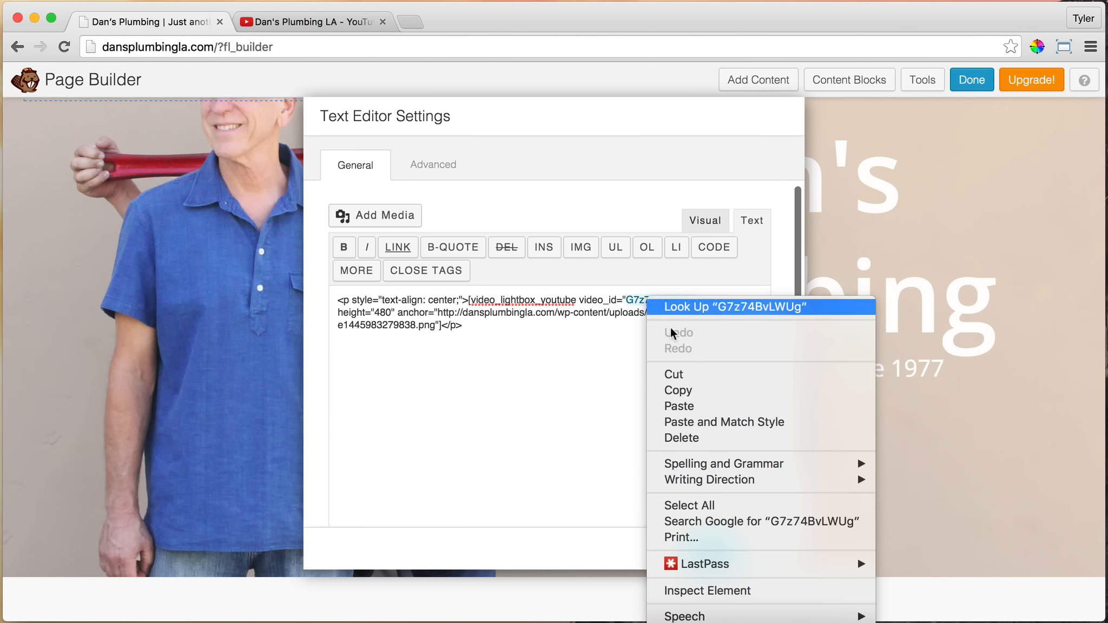
{"action": "left_click", "coordinate": [706, 400]}
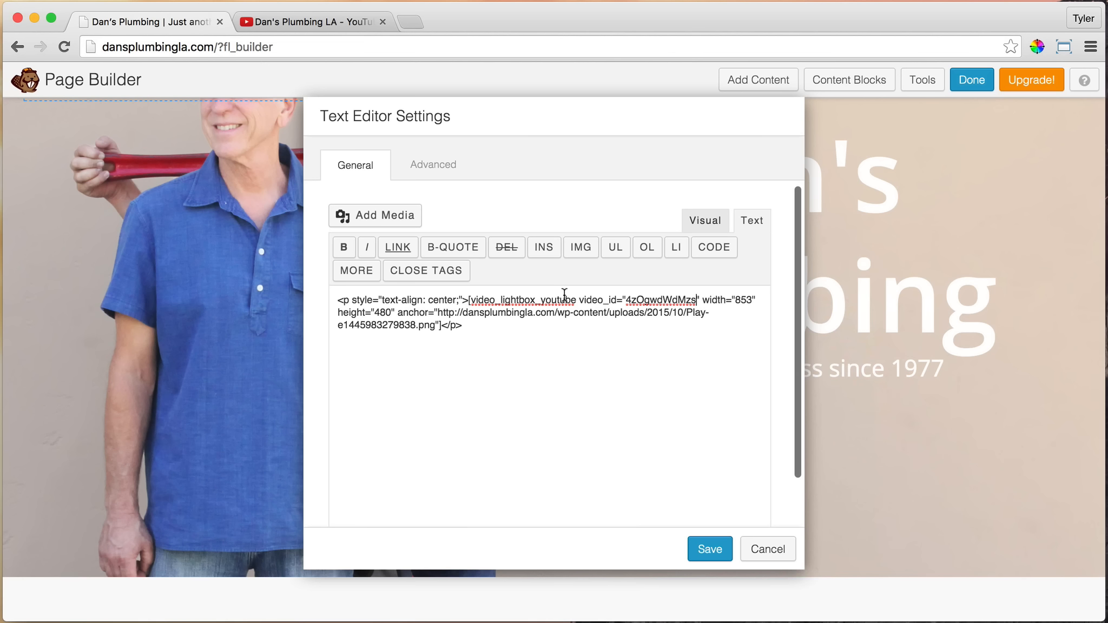
{"action": "left_click", "coordinate": [704, 219]}
{"action": "left_click", "coordinate": [753, 222]}
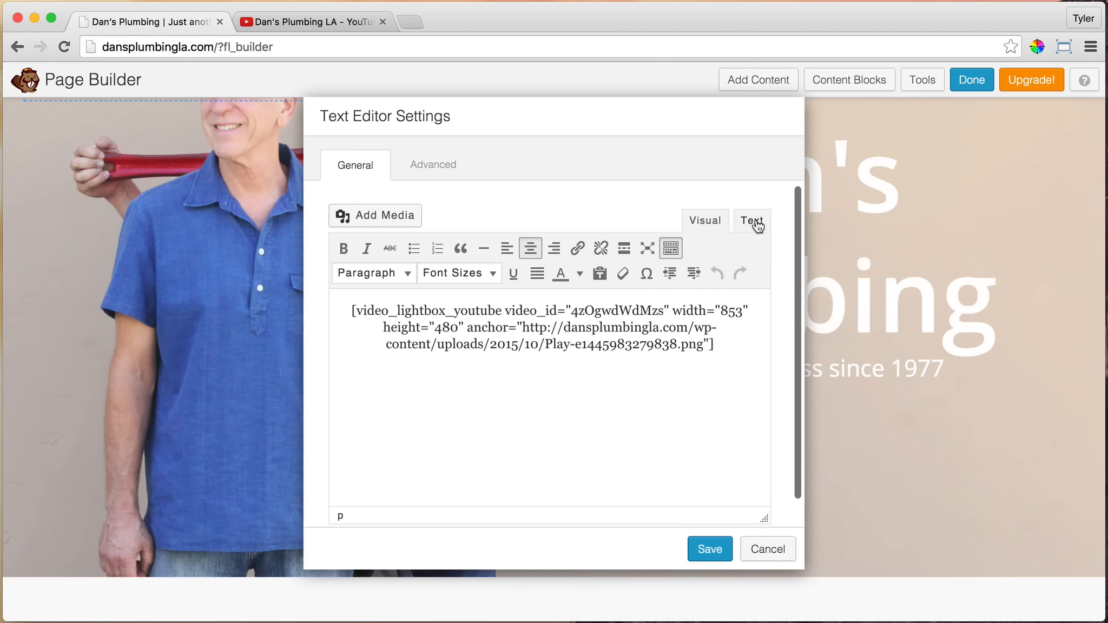
{"action": "left_click", "coordinate": [706, 551]}
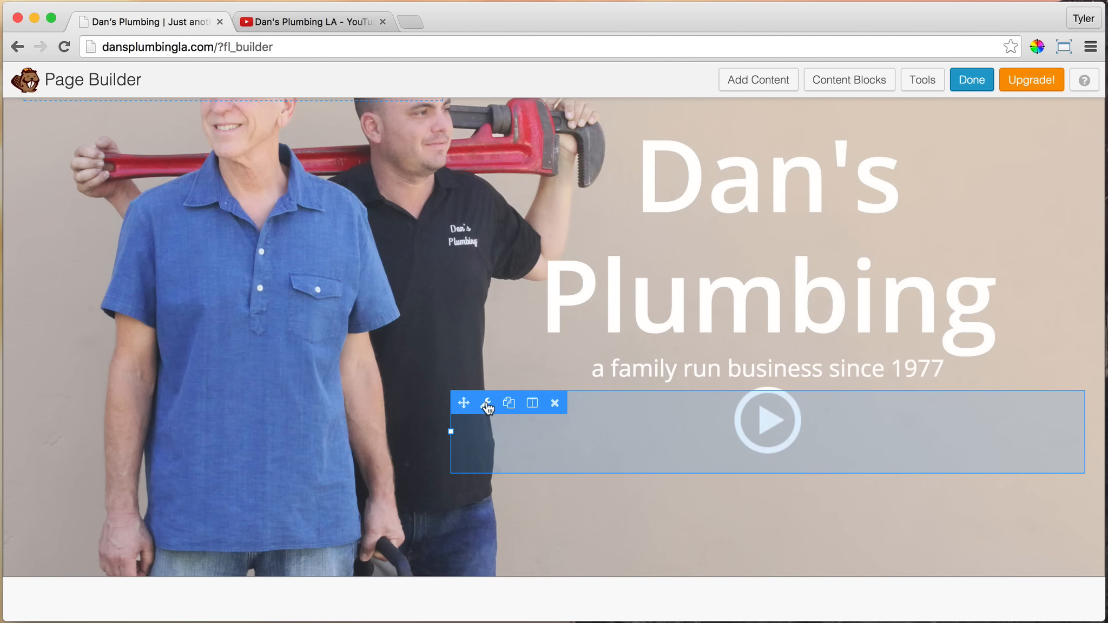
Set the play button text module's top margin to 20 px and save its settings
{"action": "left_click", "coordinate": [486, 403]}
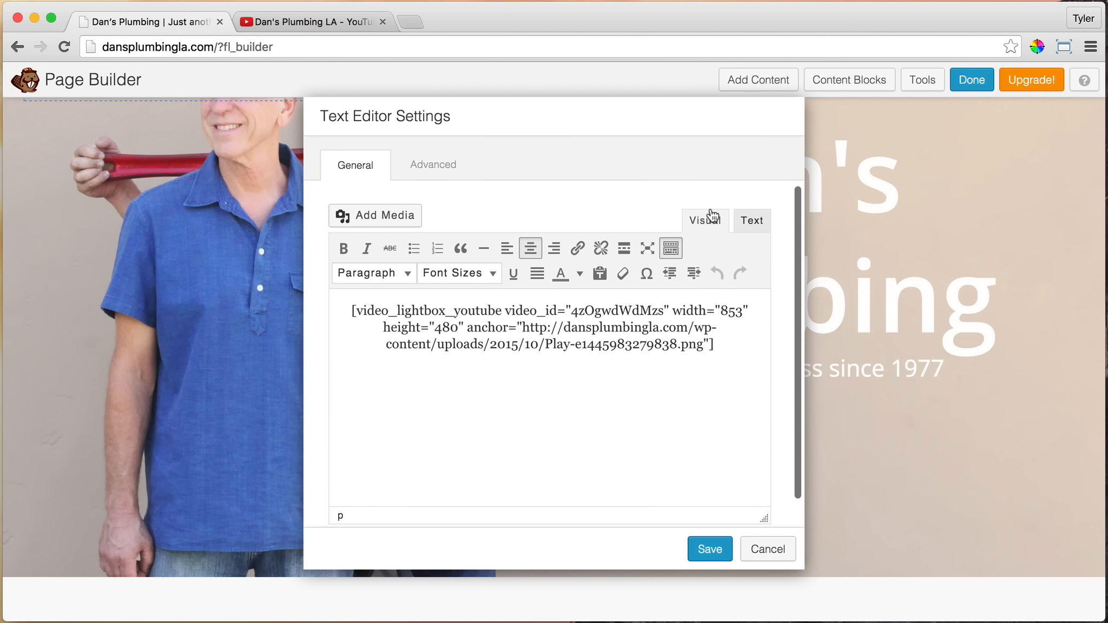
{"action": "left_click", "coordinate": [425, 165]}
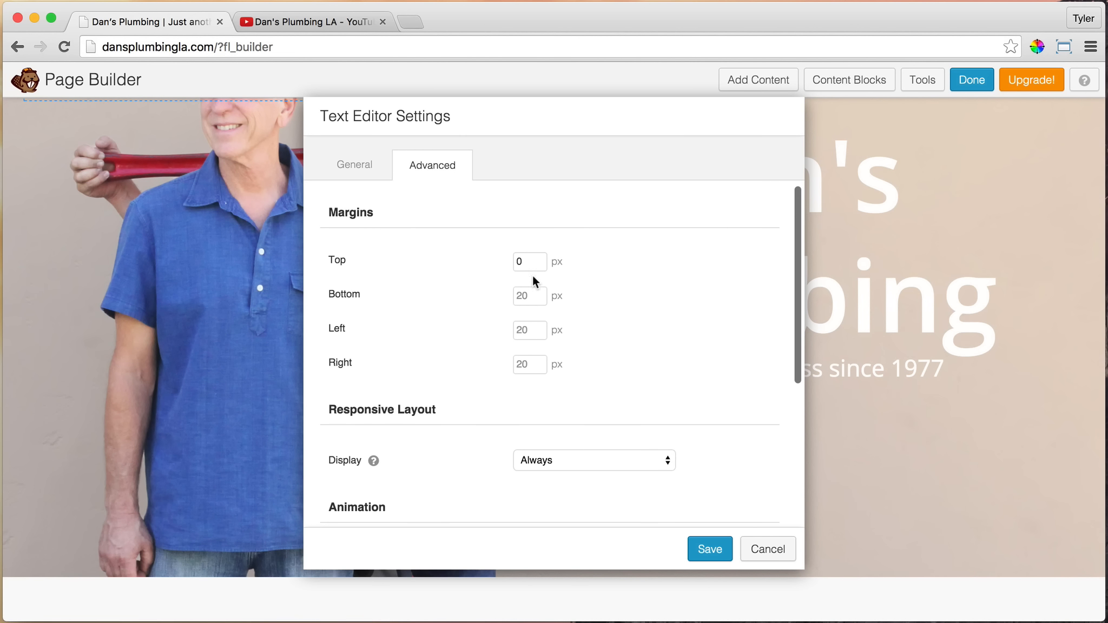
{"action": "left_click", "coordinate": [531, 256]}
{"action": "key", "text": "BackSpace"}
{"action": "type", "text": "2"}
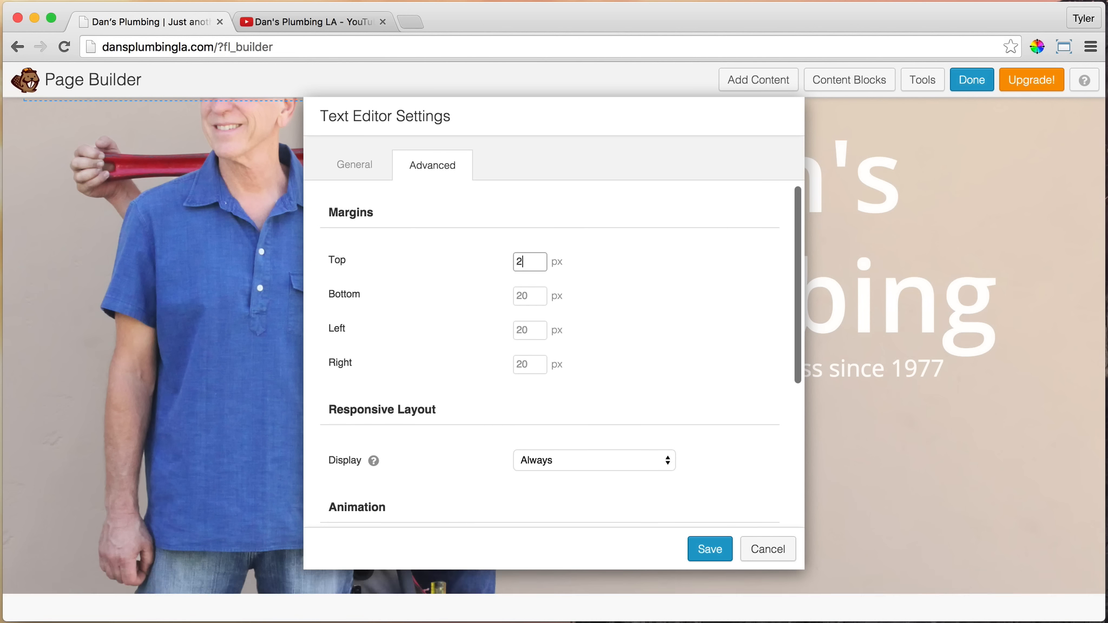
{"action": "type", "text": "0"}
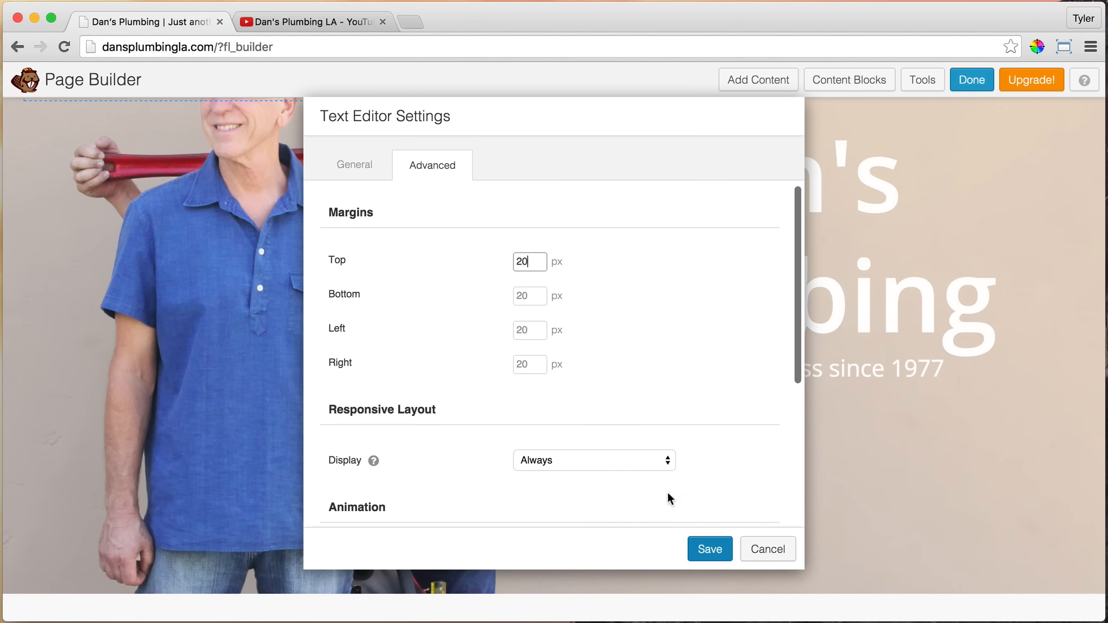
{"action": "left_click", "coordinate": [369, 172]}
{"action": "left_click", "coordinate": [712, 547]}
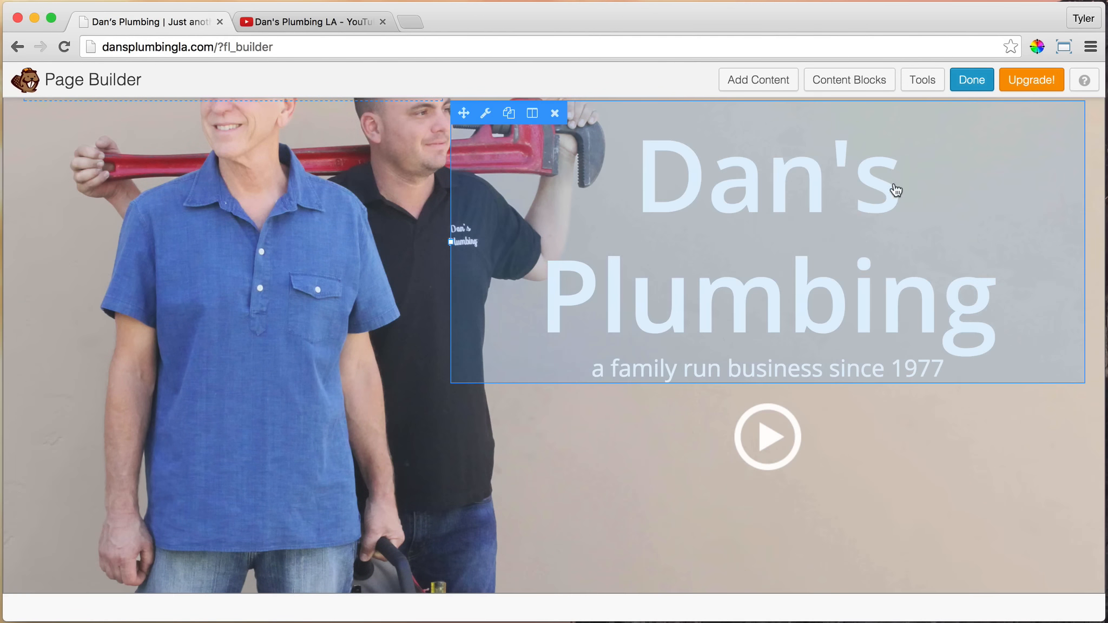
Publish the home page changes and test the hero play button by opening and closing its video lightbox
{"action": "left_click", "coordinate": [969, 82]}
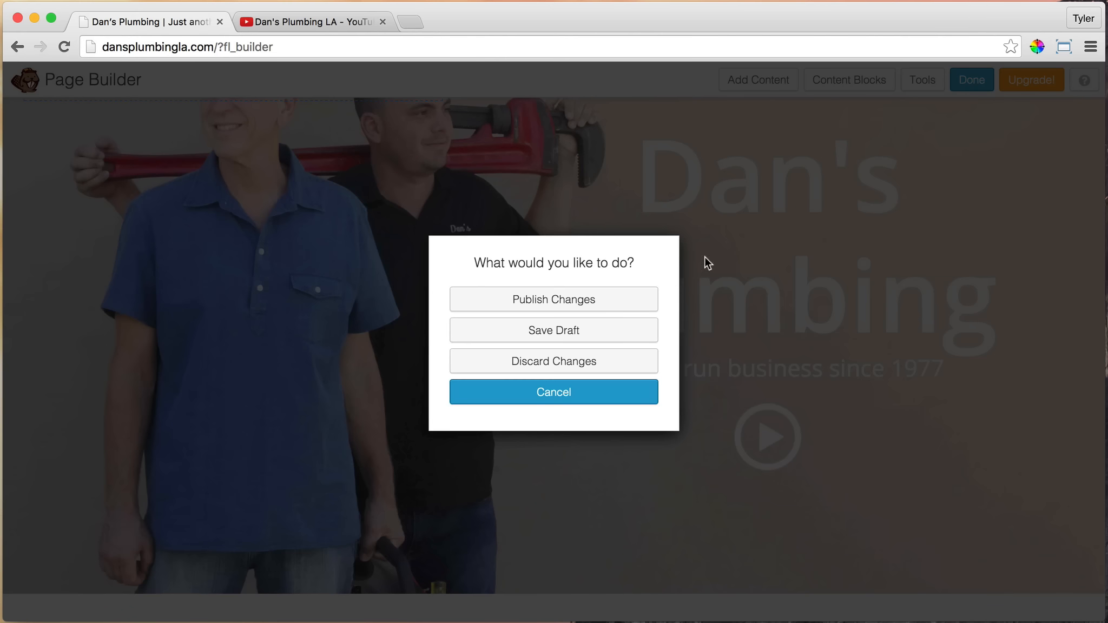
{"action": "left_click", "coordinate": [623, 300]}
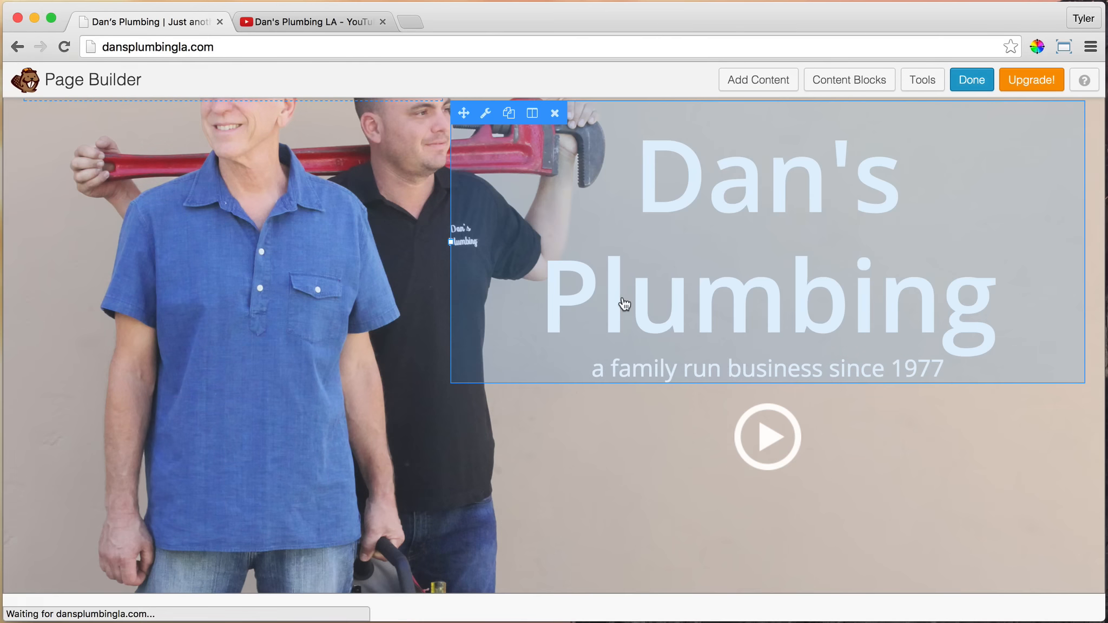
{"action": "scroll", "coordinate": [812, 376], "scroll_direction": "down", "scroll_amount": 3}
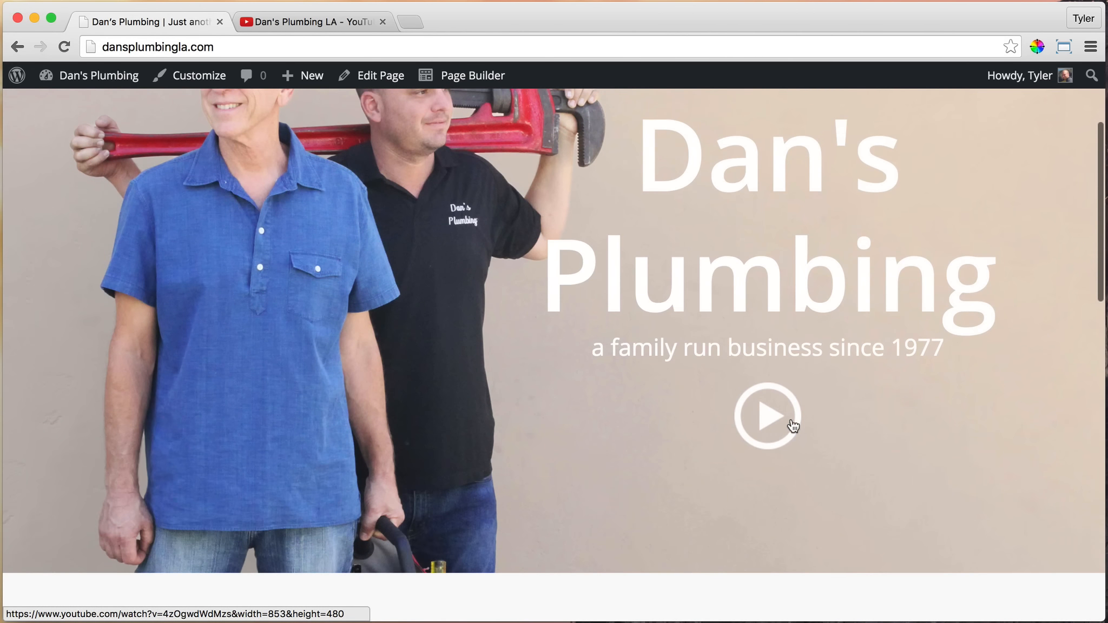
{"action": "left_click", "coordinate": [773, 425]}
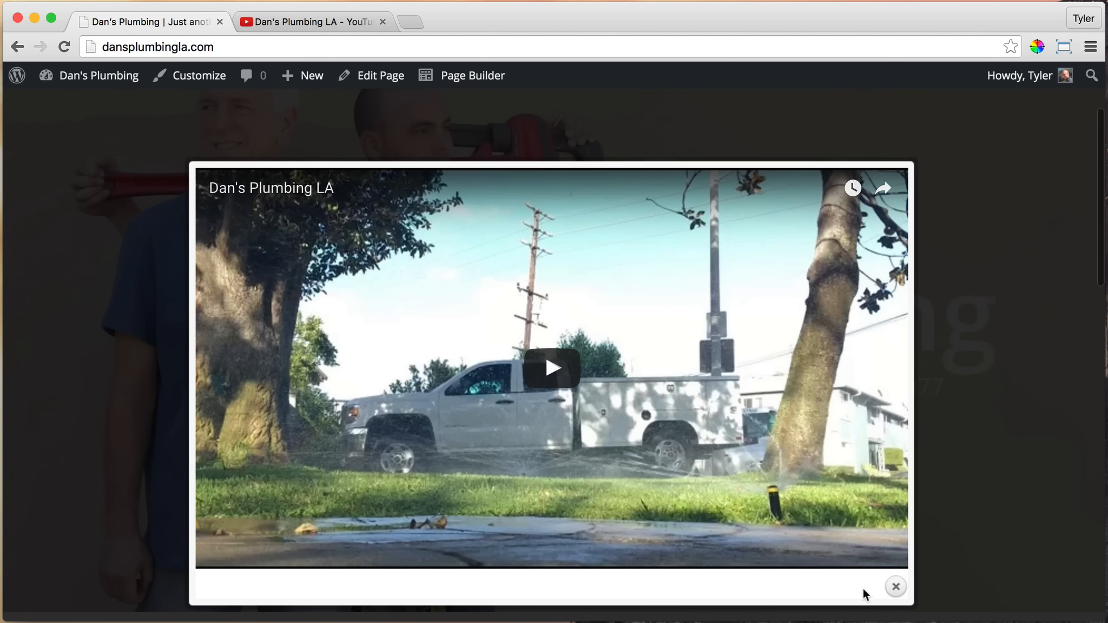
{"action": "left_click", "coordinate": [898, 591]}
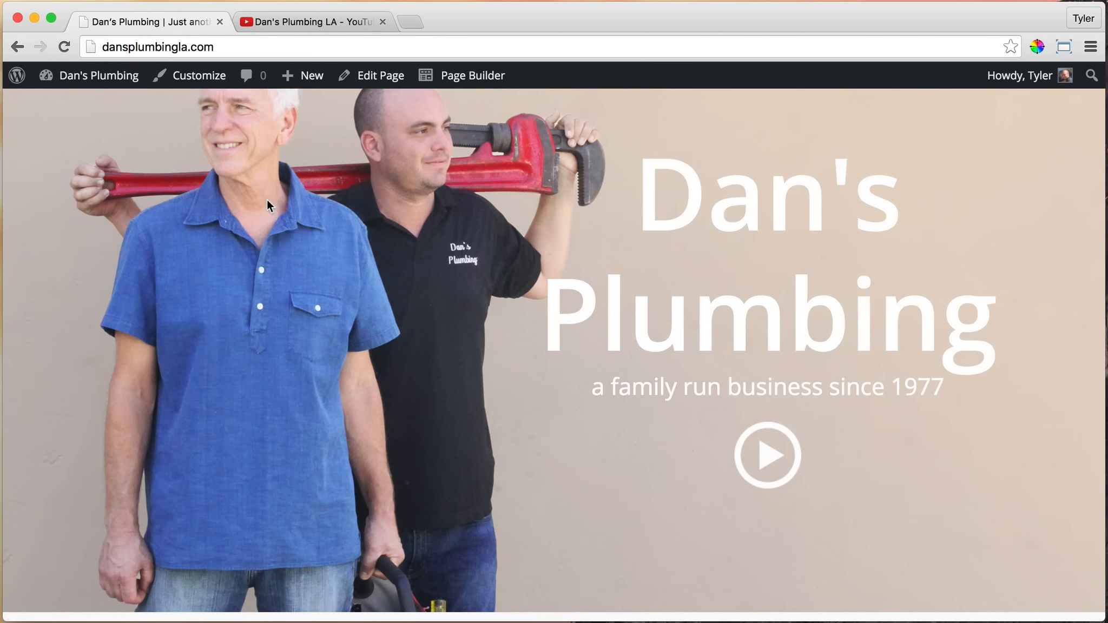
Go to the WordPress dashboard and open the prettyPhoto settings of the Video Lightbox plugin
{"action": "scroll", "coordinate": [266, 208], "scroll_direction": "up", "scroll_amount": 2}
{"action": "mouse_move", "coordinate": [62, 81]}
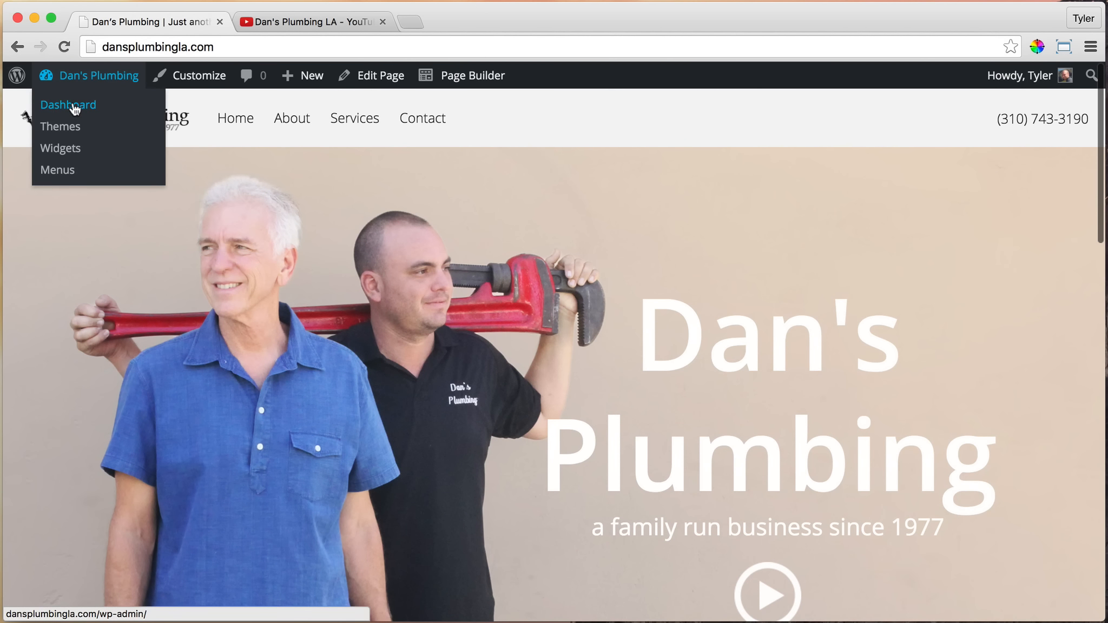
{"action": "left_click", "coordinate": [73, 106]}
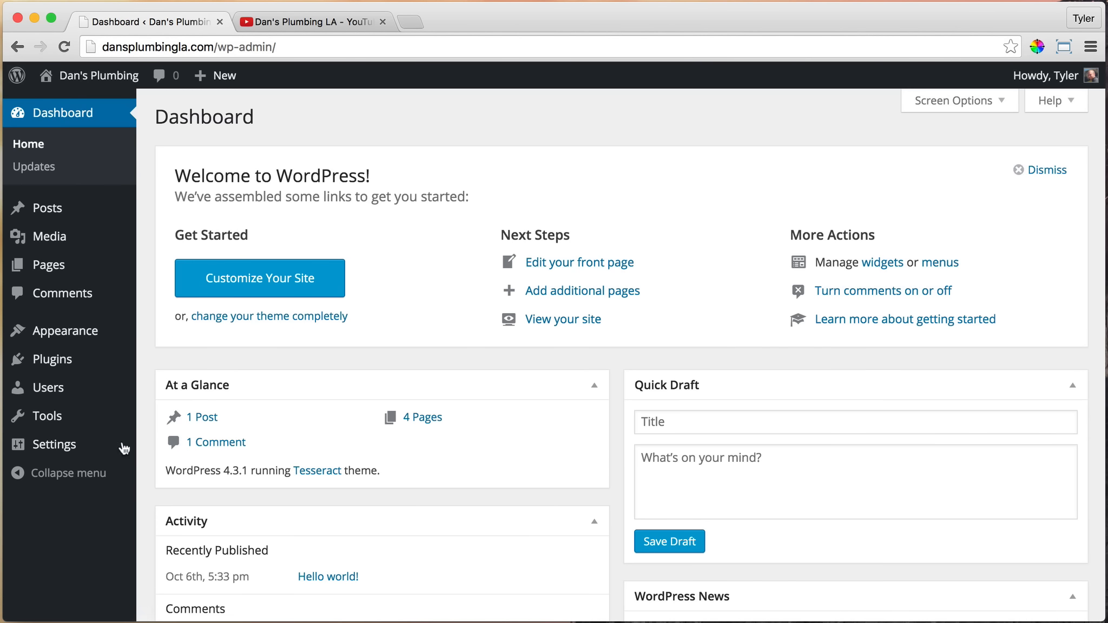
{"action": "mouse_move", "coordinate": [80, 450]}
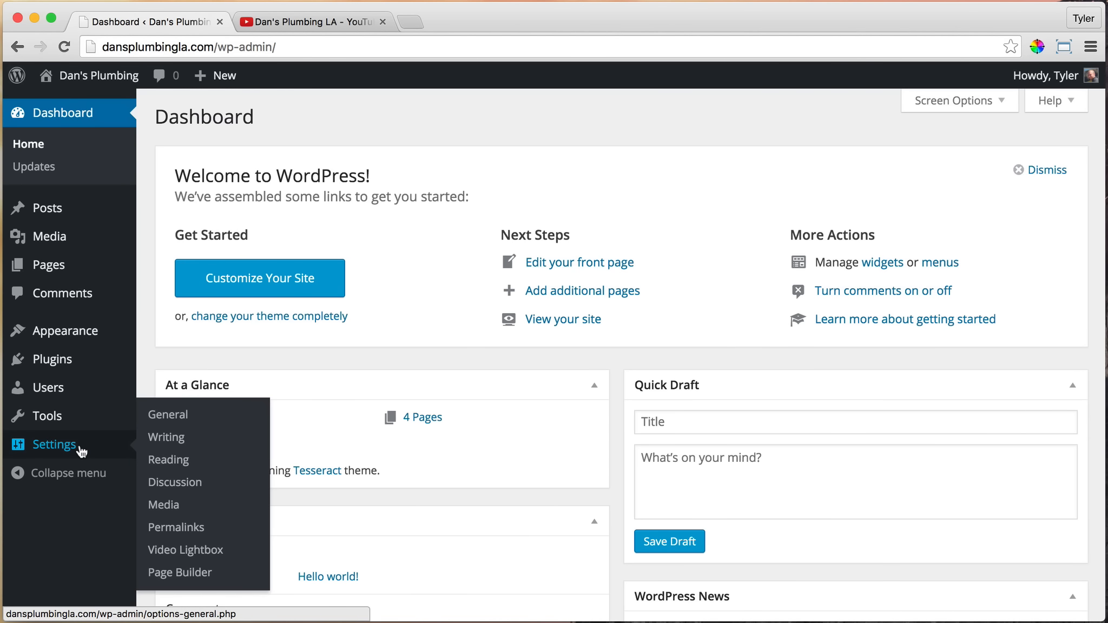
{"action": "left_click", "coordinate": [205, 552]}
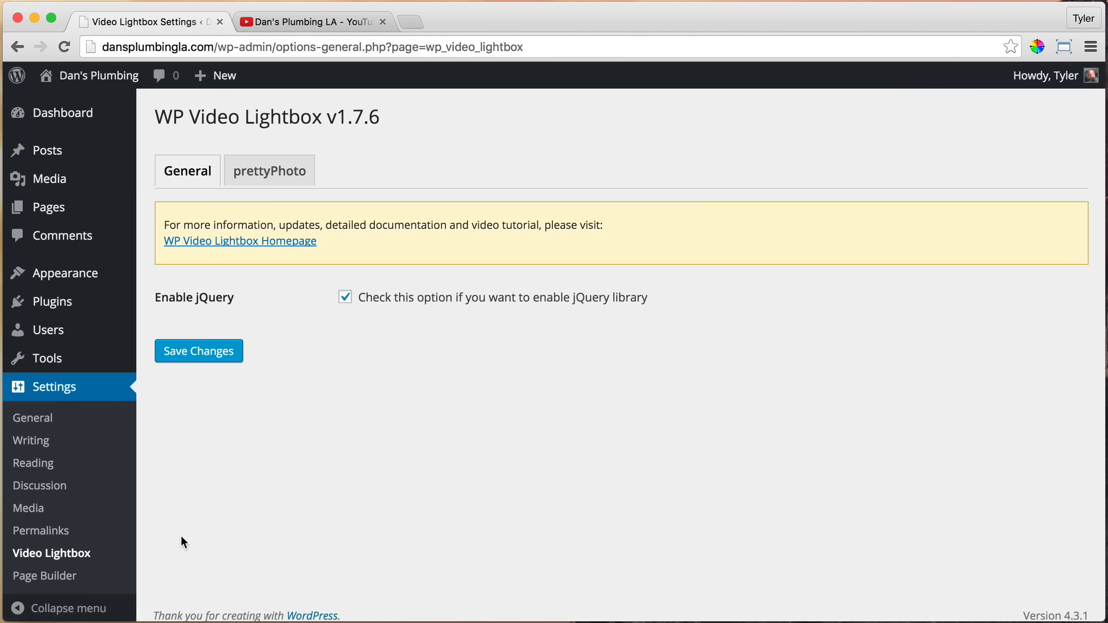
{"action": "left_click", "coordinate": [276, 168]}
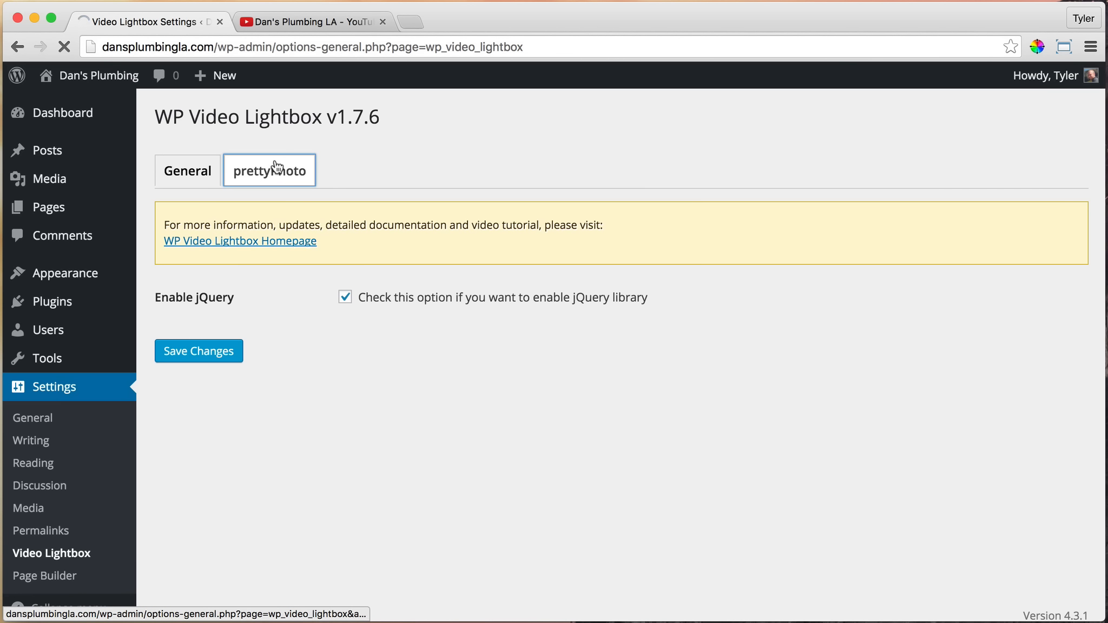
Set the prettyPhoto lightbox opacity to 0.2
{"action": "scroll", "coordinate": [569, 309], "scroll_direction": "down", "scroll_amount": 5}
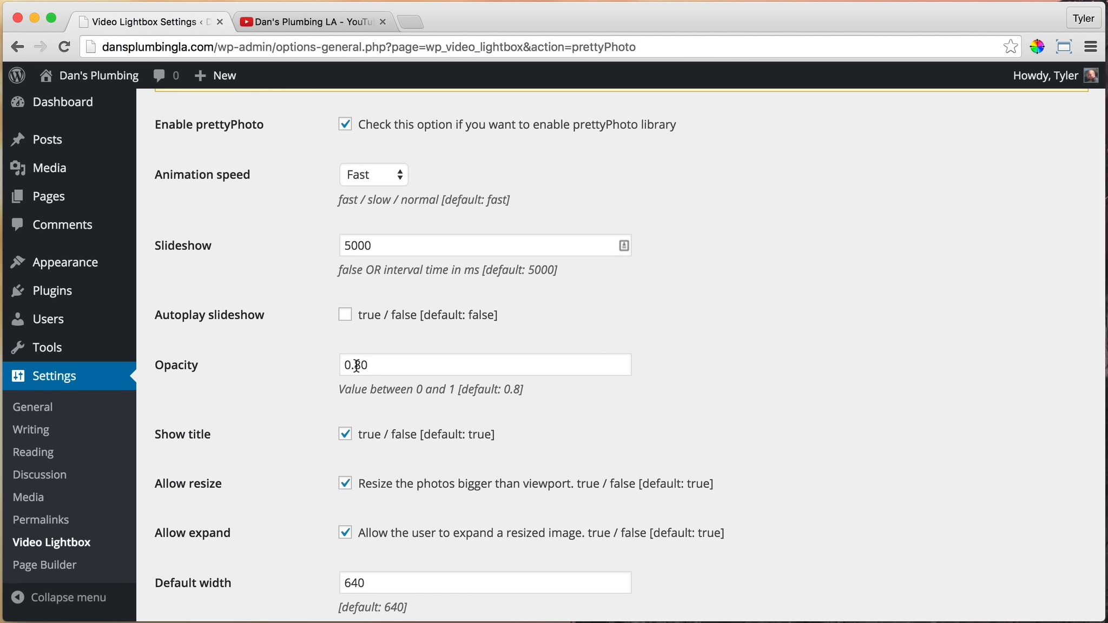
{"action": "mouse_move", "coordinate": [381, 365]}
{"action": "left_mouse_down"}
{"action": "mouse_move", "coordinate": [323, 361]}
{"action": "mouse_move", "coordinate": [371, 366]}
{"action": "left_mouse_up"}
{"action": "left_click", "coordinate": [385, 362]}
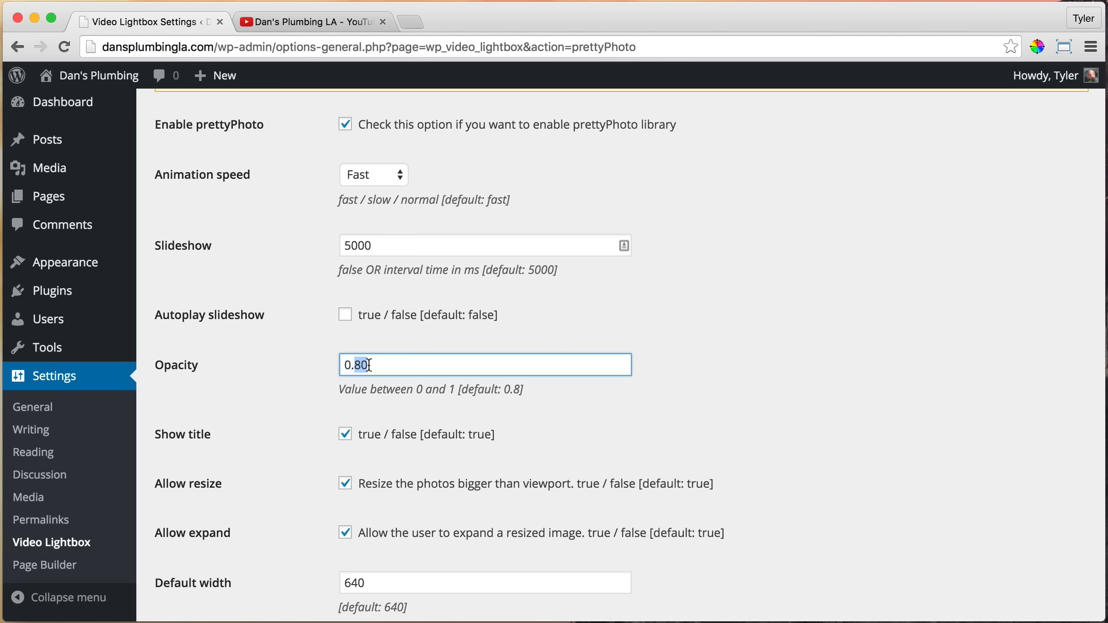
{"action": "type", "text": "2"}
{"action": "left_click", "coordinate": [437, 336]}
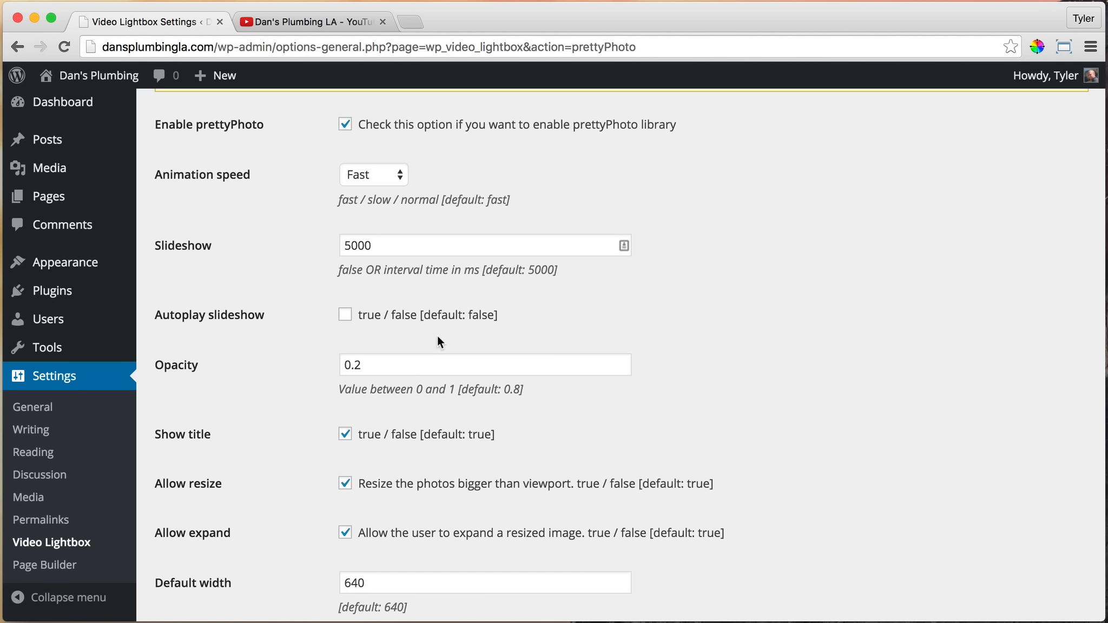
Enable Autoplay in the prettyPhoto settings so lightbox videos start automatically
{"action": "scroll", "coordinate": [391, 351], "scroll_direction": "down", "scroll_amount": 10}
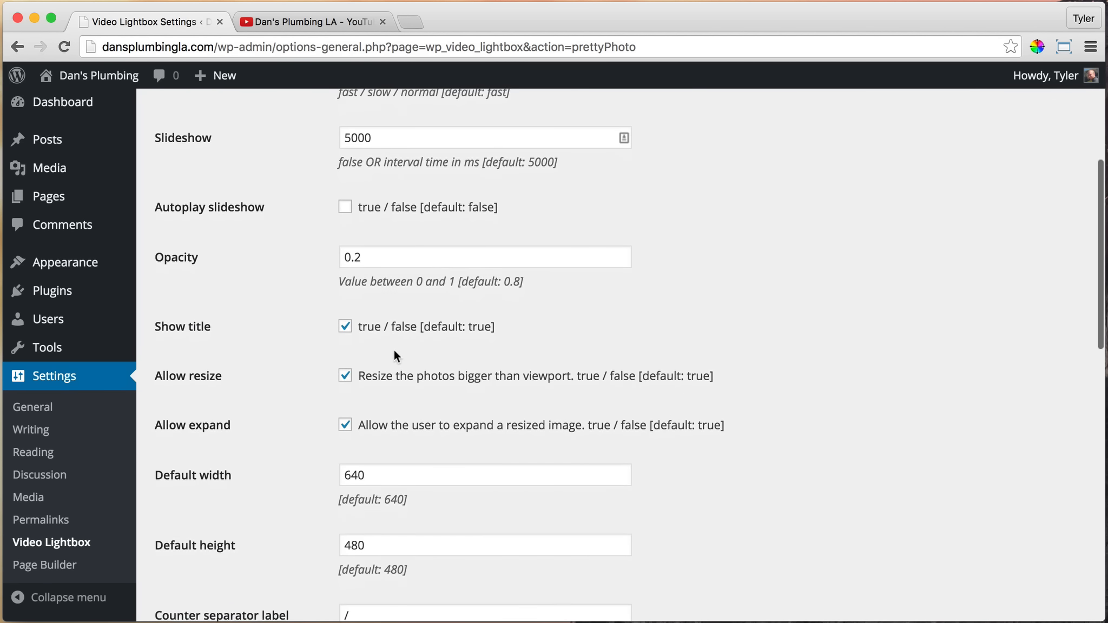
{"action": "scroll", "coordinate": [397, 355], "scroll_direction": "down", "scroll_amount": 3}
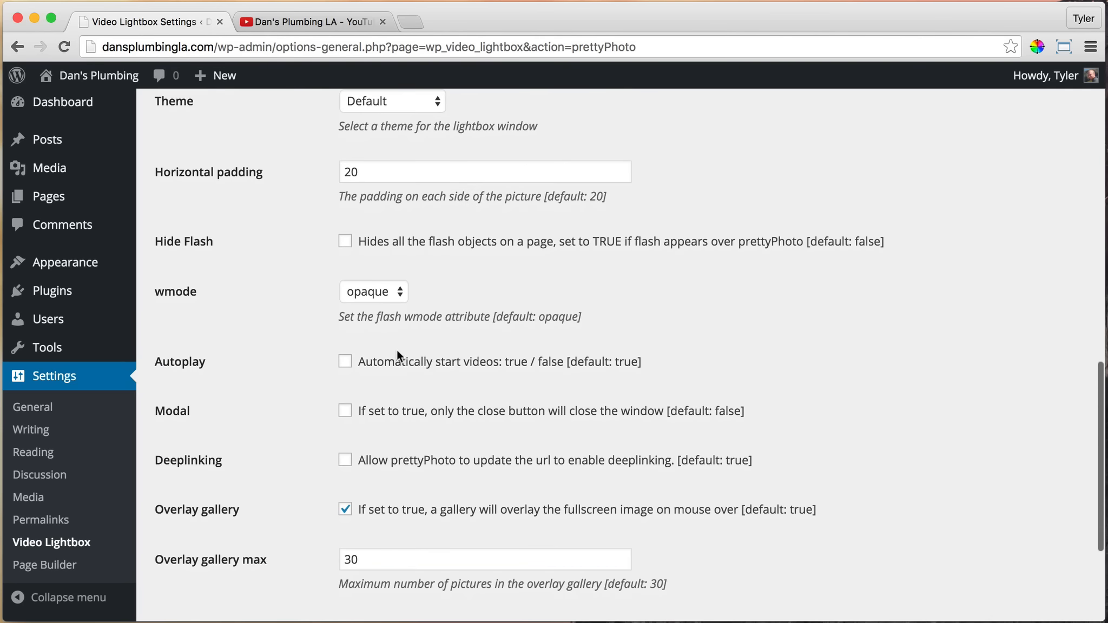
{"action": "left_click", "coordinate": [346, 362]}
{"action": "scroll", "coordinate": [609, 341], "scroll_direction": "down", "scroll_amount": 3}
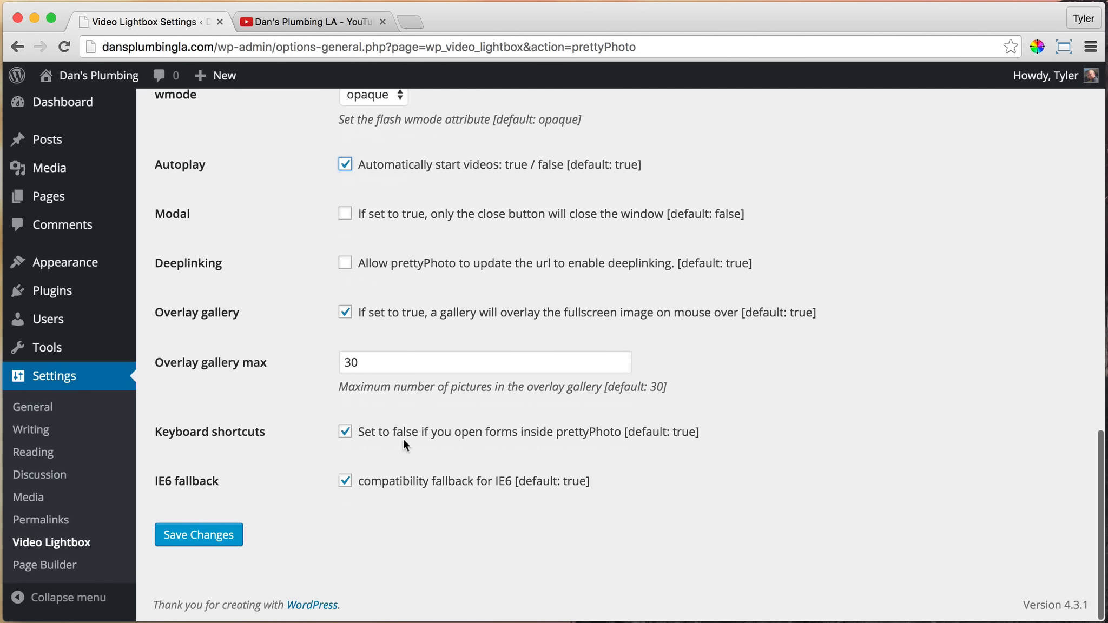
Set the lightbox's horizontal padding to 10 and save the prettyPhoto settings
{"action": "scroll", "coordinate": [401, 379], "scroll_direction": "up", "scroll_amount": 6}
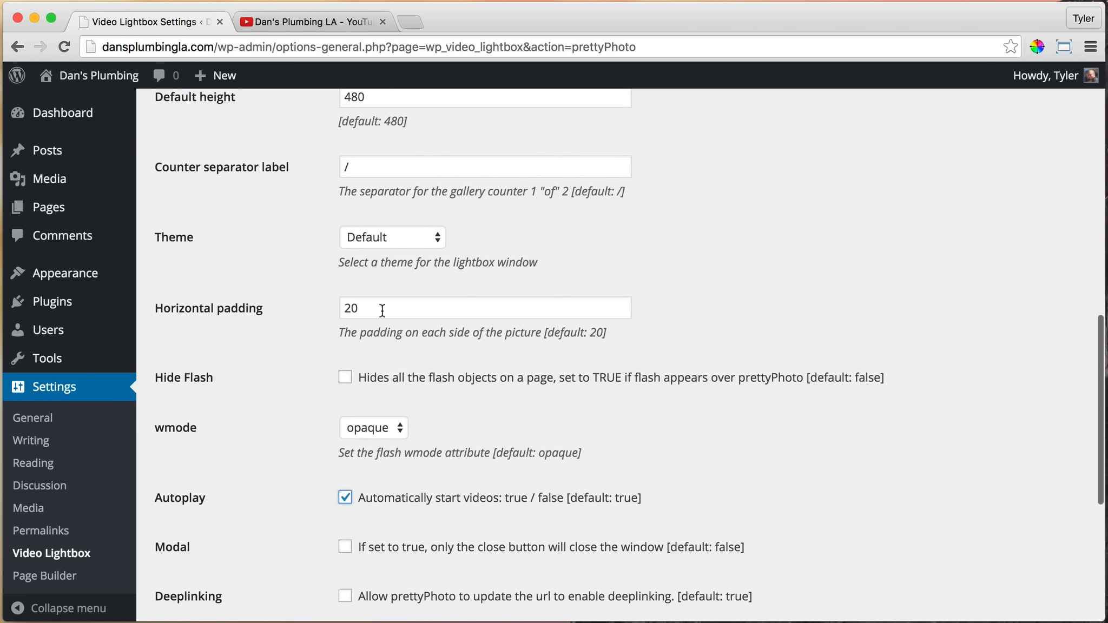
{"action": "left_click_drag", "start_coordinate": [383, 310], "coordinate": [319, 309]}
{"action": "type", "text": "1"}
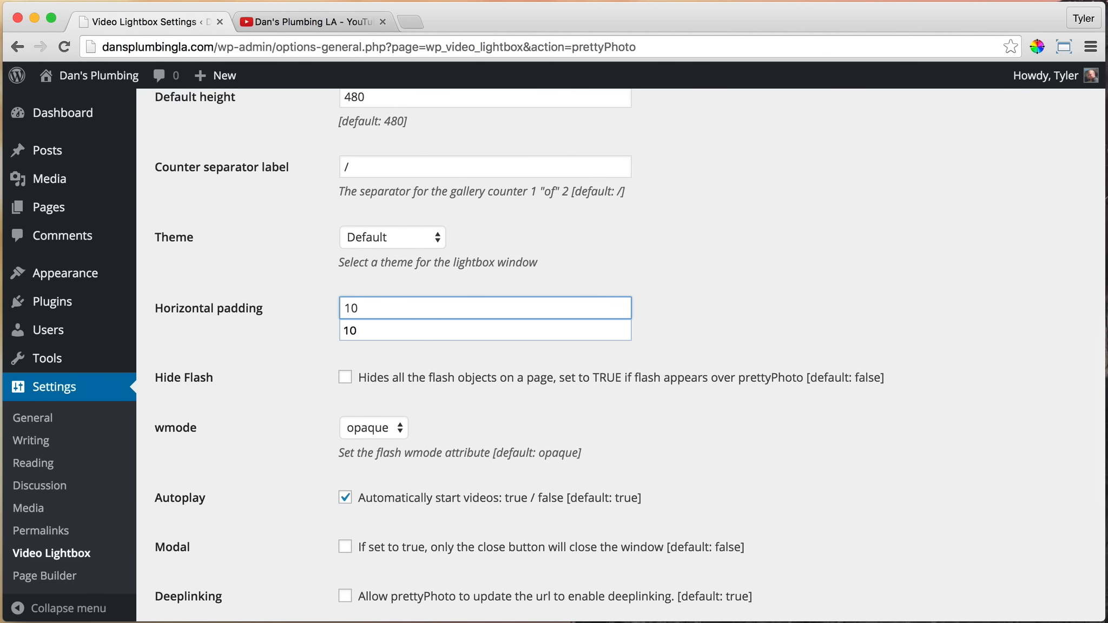
{"action": "left_click", "coordinate": [758, 298]}
{"action": "scroll", "coordinate": [746, 298], "scroll_direction": "down", "scroll_amount": 3}
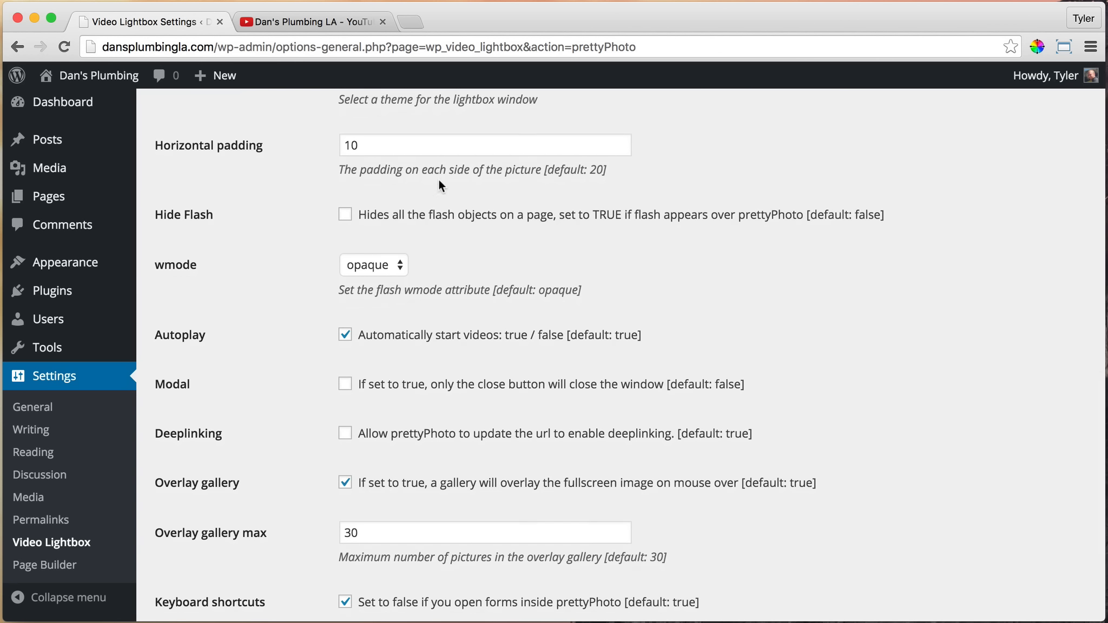
{"action": "left_click_drag", "start_coordinate": [474, 169], "coordinate": [562, 171]}
{"action": "left_click", "coordinate": [560, 172]}
{"action": "scroll", "coordinate": [618, 214], "scroll_direction": "down", "scroll_amount": 3}
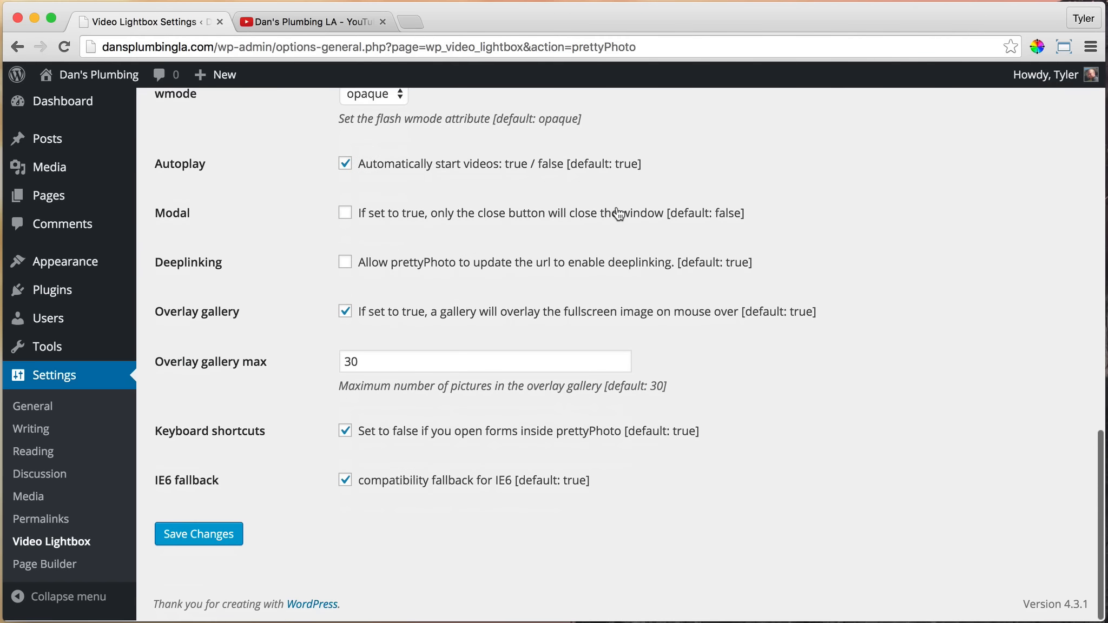
{"action": "left_click", "coordinate": [205, 537]}
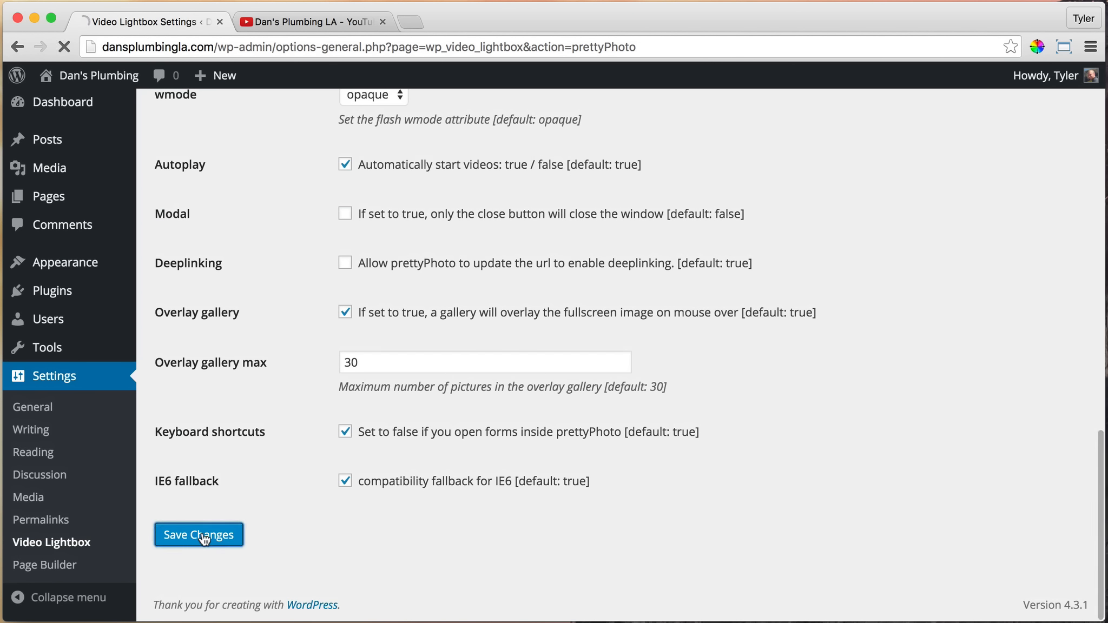
Return to the live Dan's Plumbing home page and close the browser tab with the YouTube video
{"action": "mouse_move", "coordinate": [88, 80]}
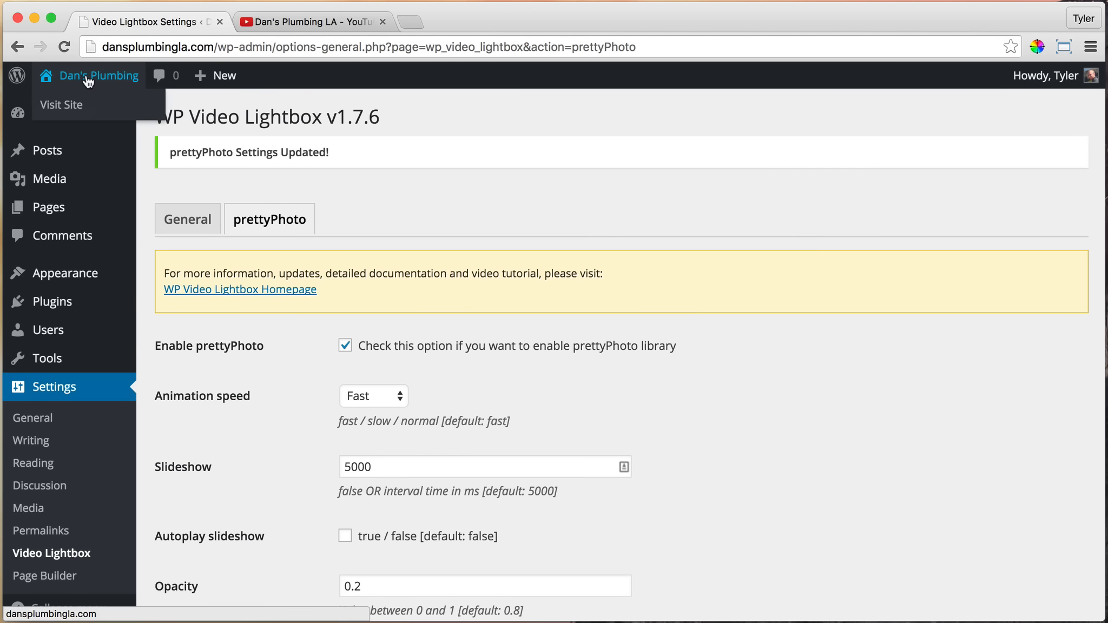
{"action": "left_click", "coordinate": [84, 106]}
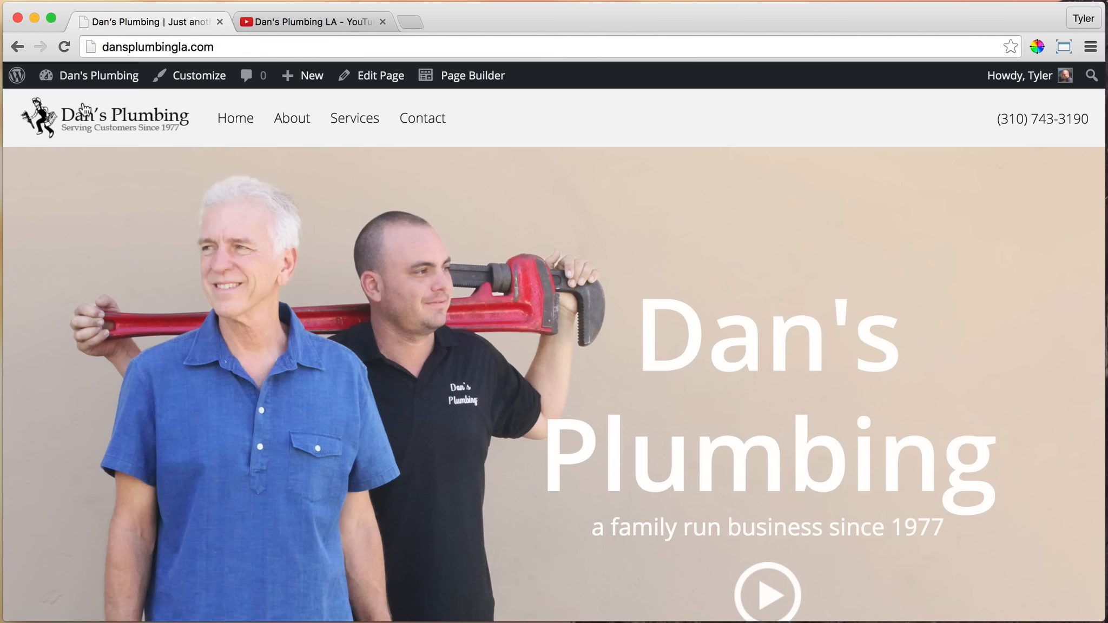
{"action": "left_click", "coordinate": [330, 23]}
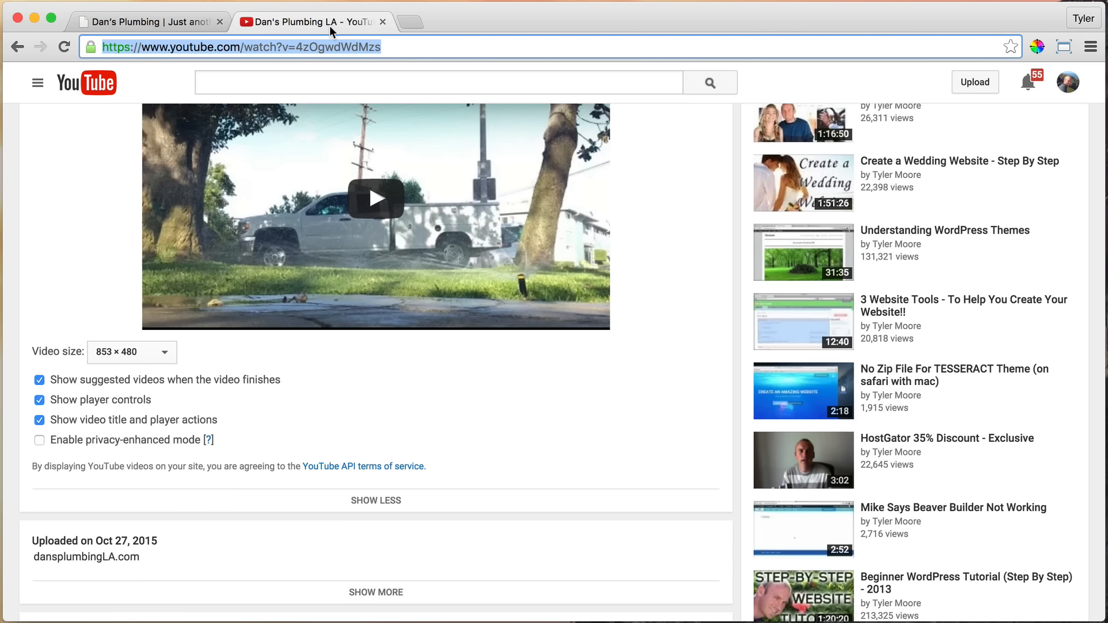
{"action": "left_click", "coordinate": [383, 23]}
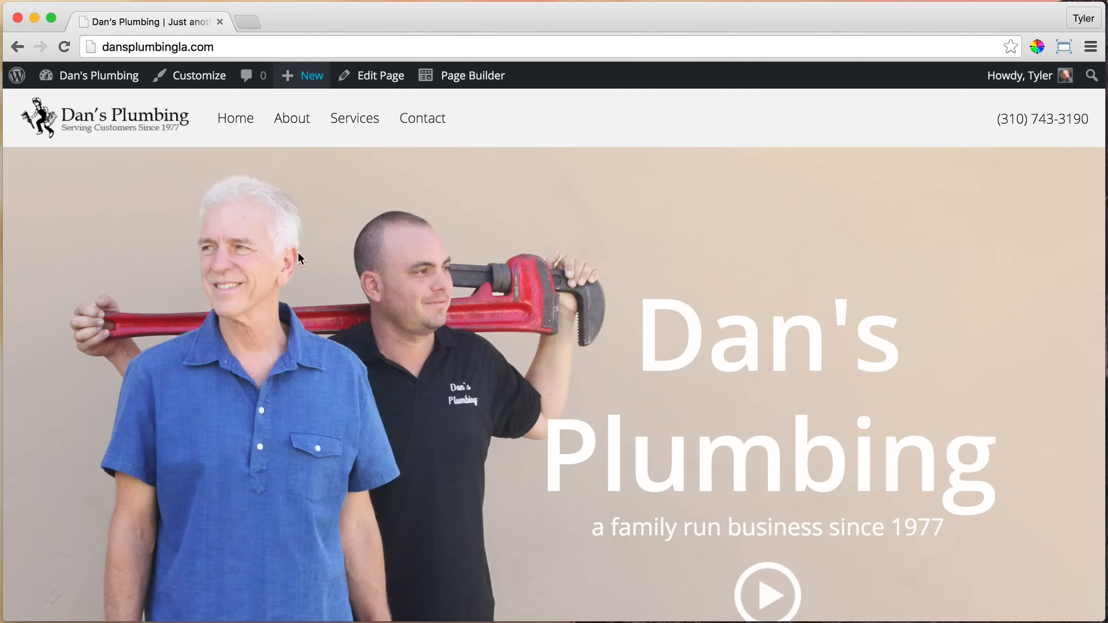
Play the hero video in its lightbox, check the overlay against the page behind it, and close the lightbox
{"action": "left_click", "coordinate": [767, 592]}
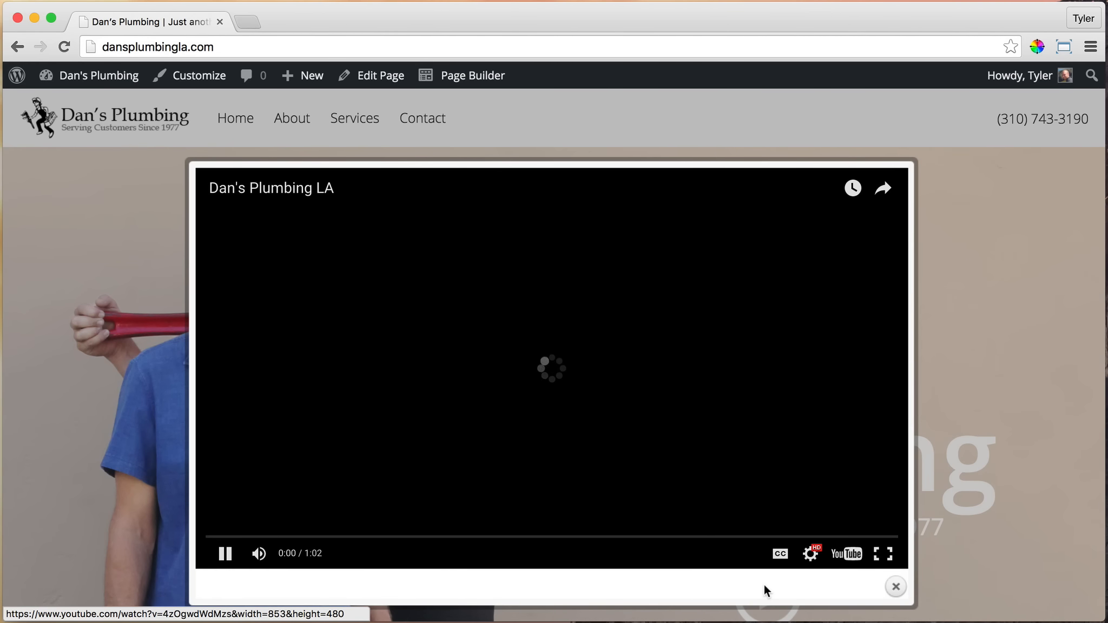
{"action": "scroll", "coordinate": [114, 294], "scroll_direction": "down", "scroll_amount": 3}
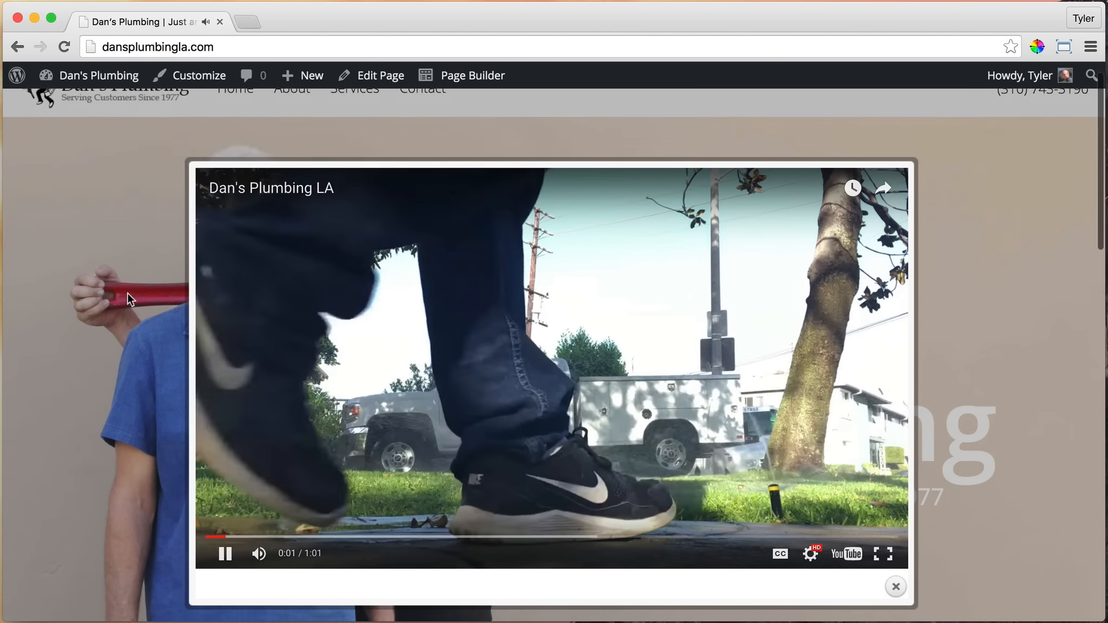
{"action": "scroll", "coordinate": [128, 292], "scroll_direction": "down", "scroll_amount": 5}
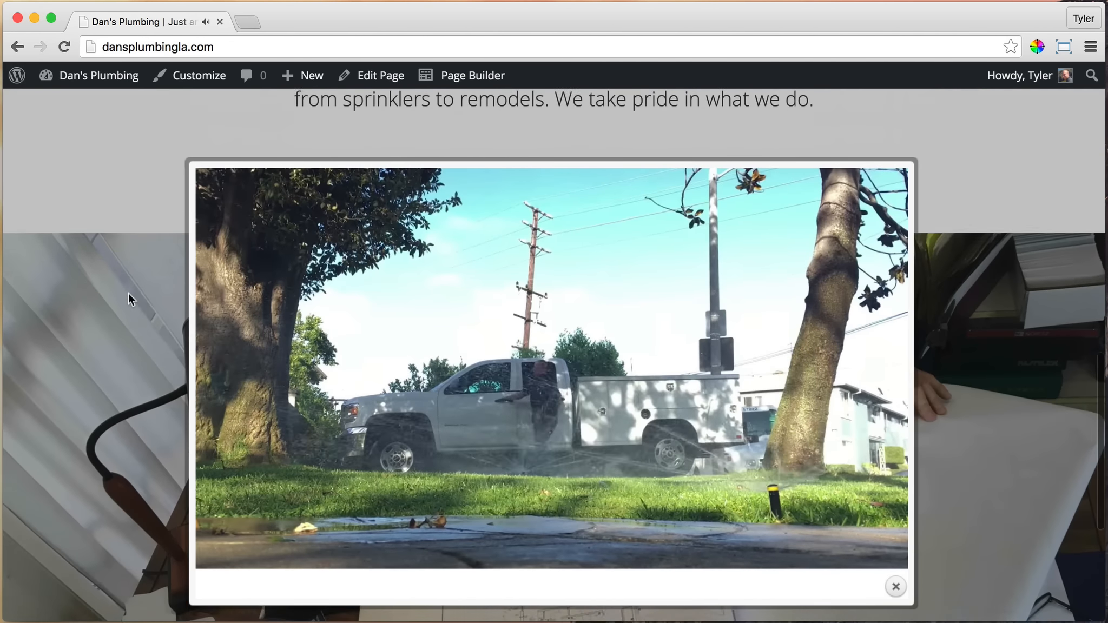
{"action": "scroll", "coordinate": [129, 294], "scroll_direction": "up", "scroll_amount": 10}
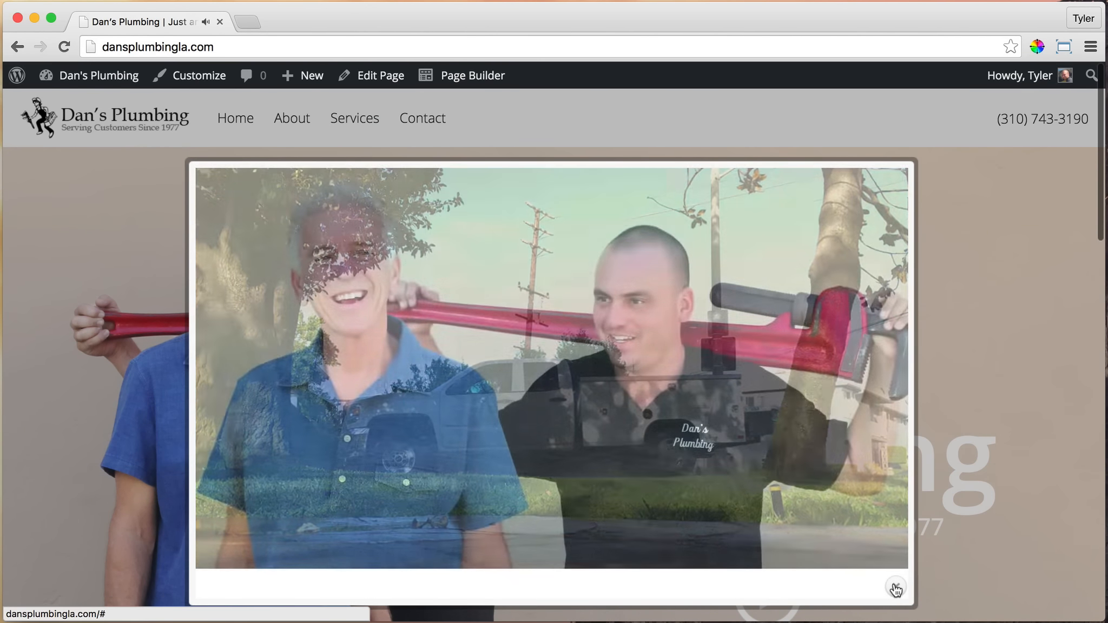
{"action": "left_click", "coordinate": [896, 589]}
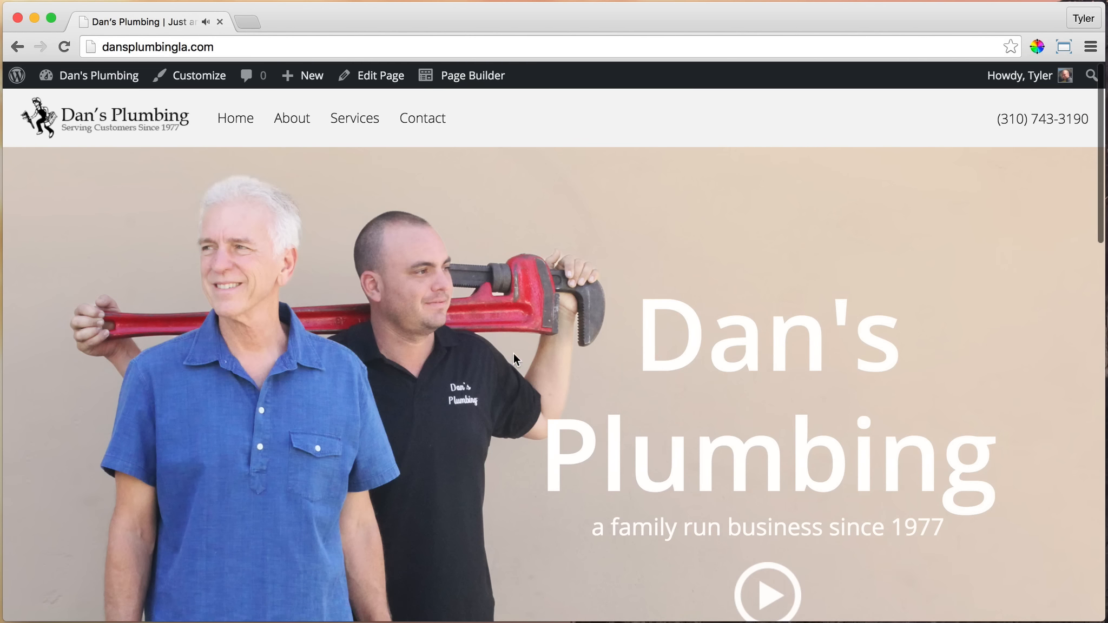